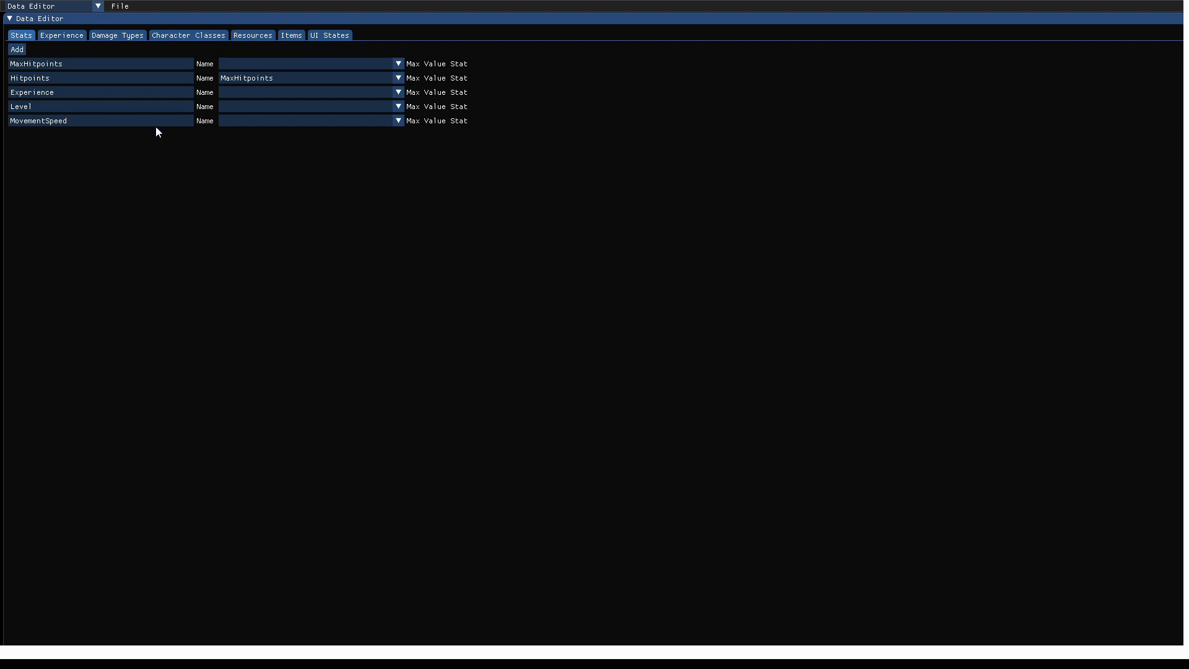
Add a new stat and name it Strength.
click(23, 53)
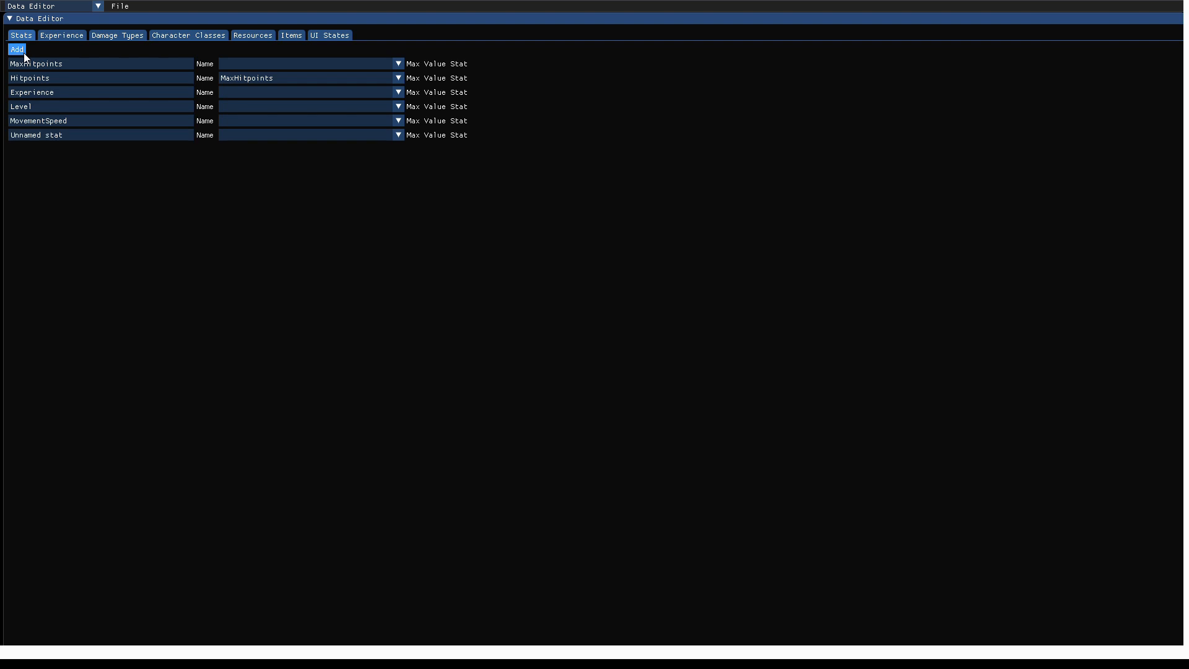
drag(70, 135, 9, 135)
text(Stra)
key(BackSpace)
text(entg)
key(BackSpace)
key(BackSpace)
text(gth)
key(Tab)
Add another stat below Strength and name it Defense.
click(24, 48)
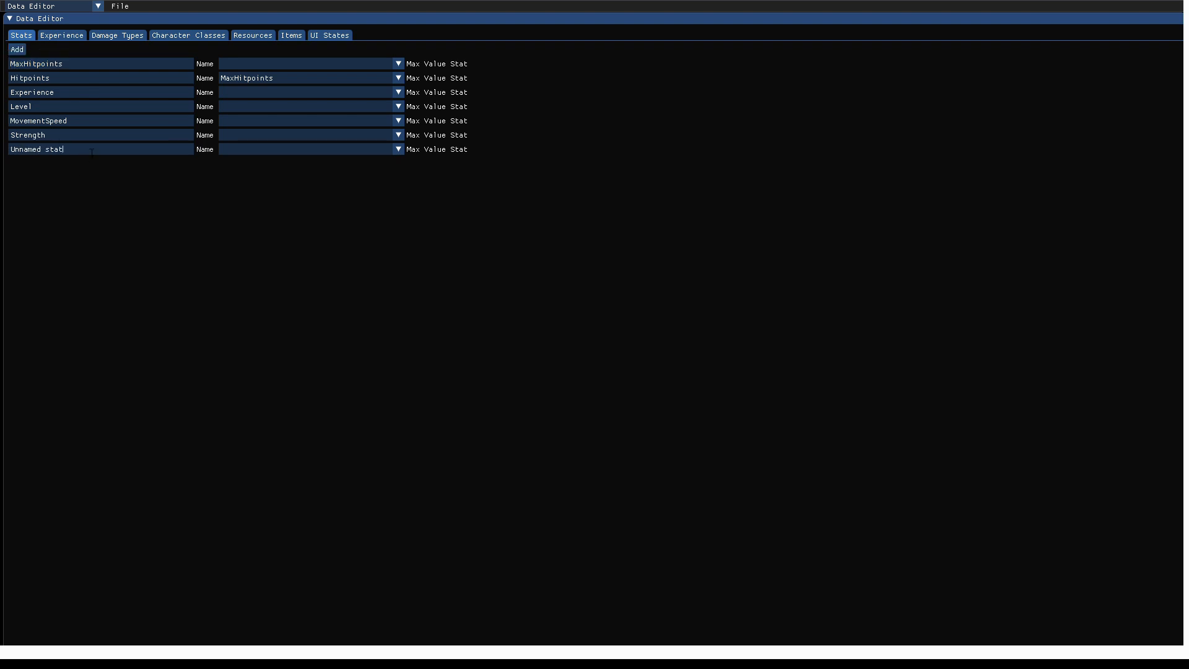
key(ctrl+a)
text(Defense)
Add three experience levels, setting Level 2 to 1000 and Level 3 to 1500.
click(66, 36)
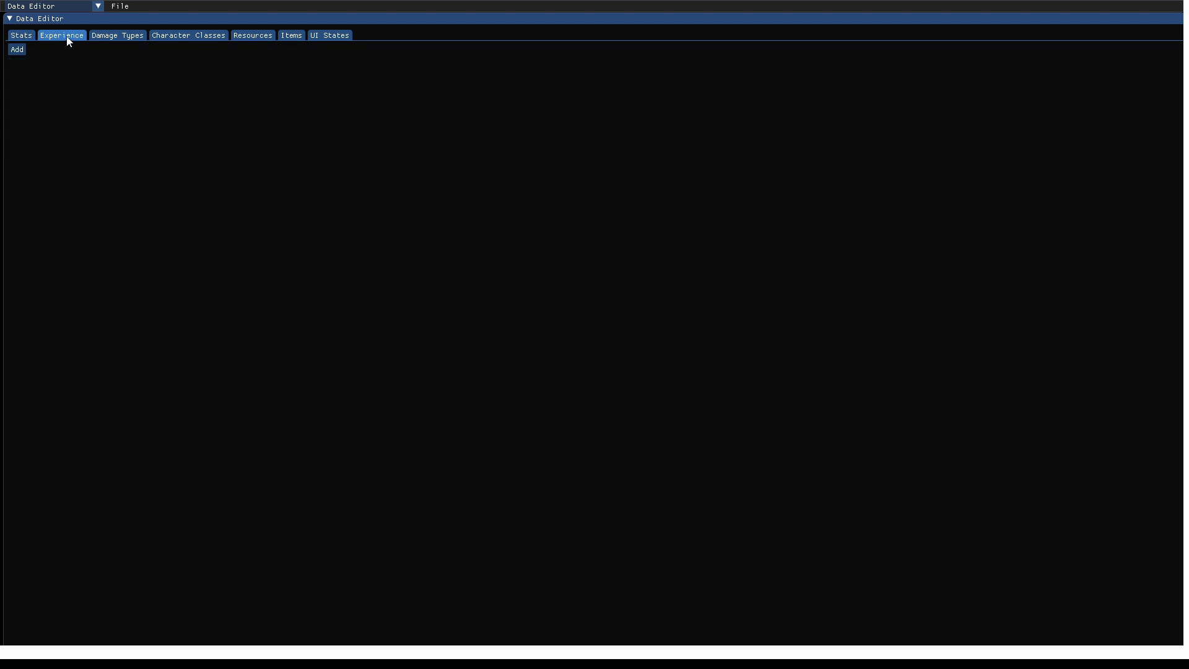
click(17, 49)
click(17, 49)
click(19, 48)
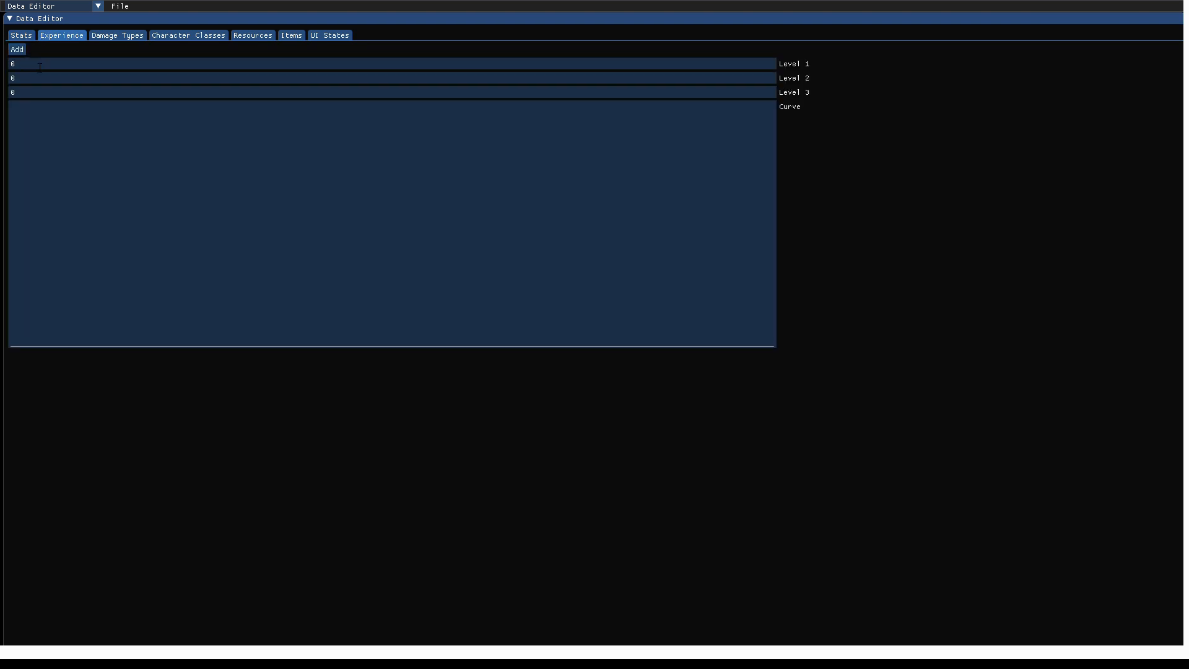
click(39, 64)
text(1)
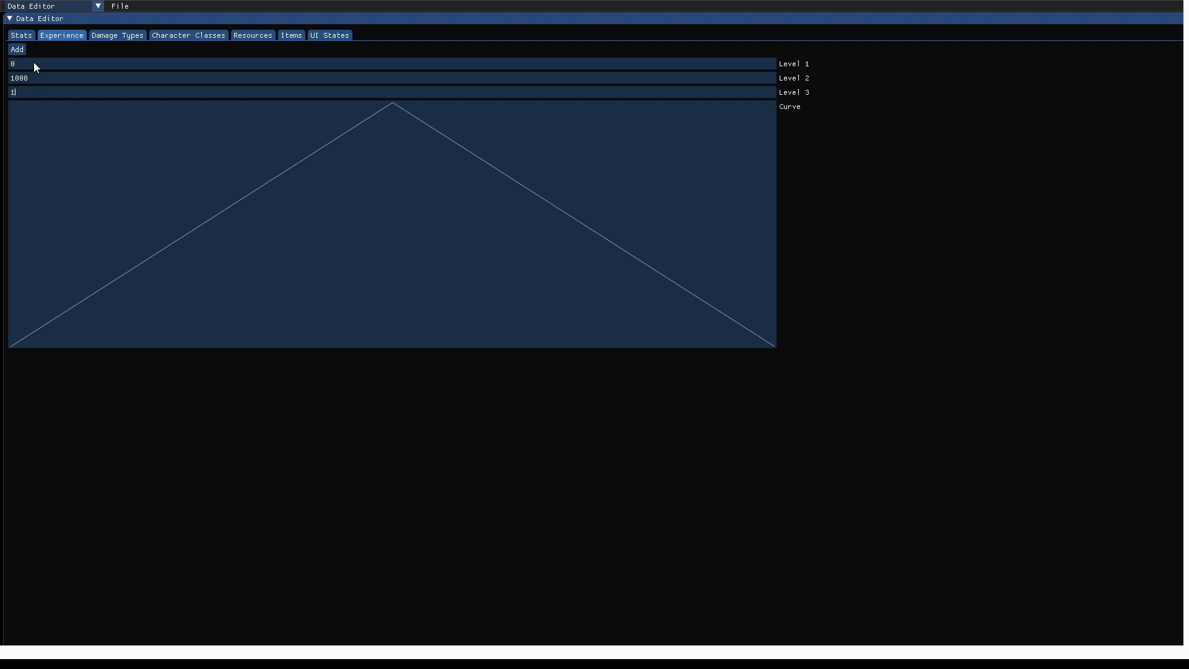
text(500)
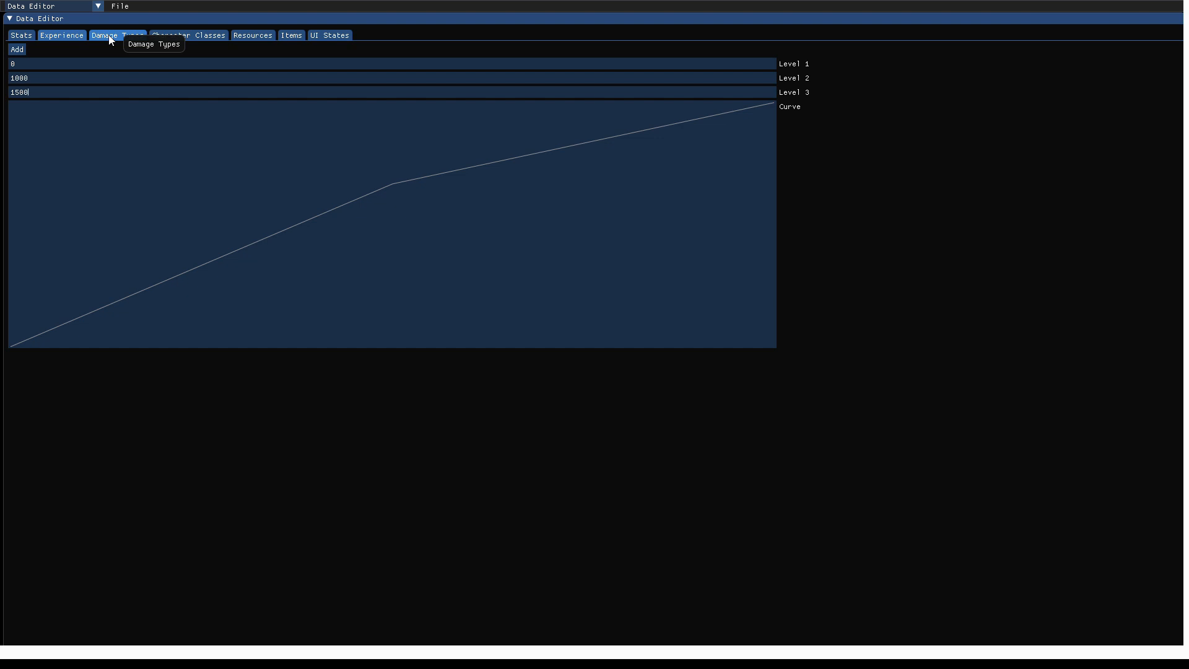
Add a damage type whose base value is the Attacker's Strength stat.
click(111, 39)
click(17, 50)
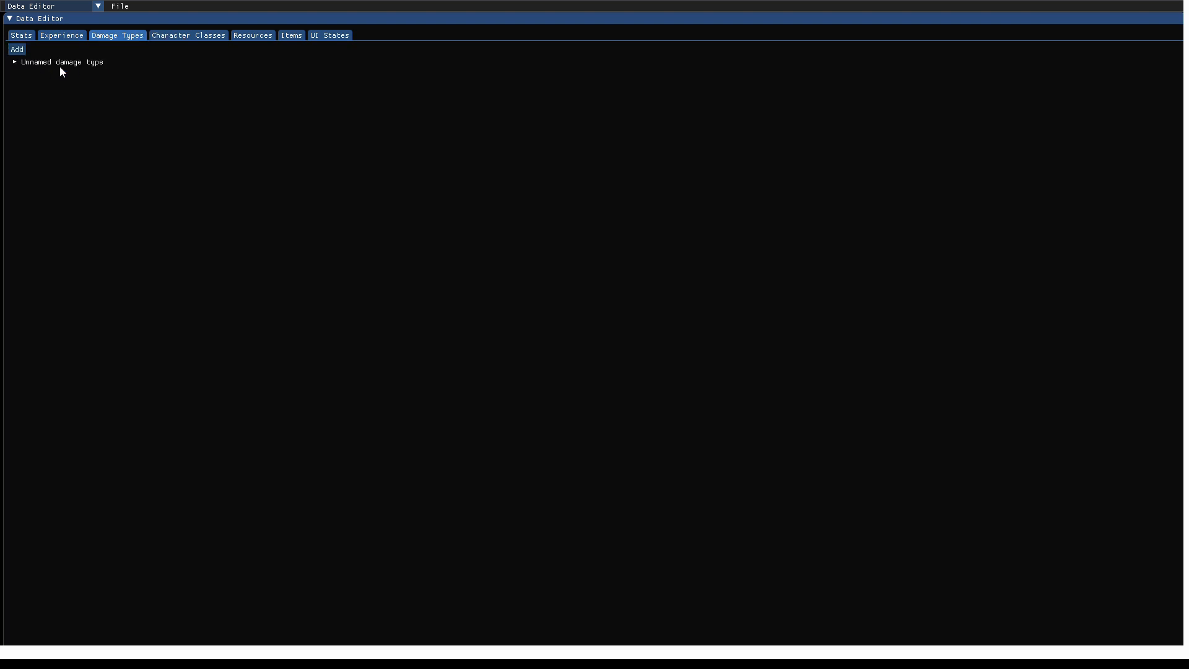
click(15, 62)
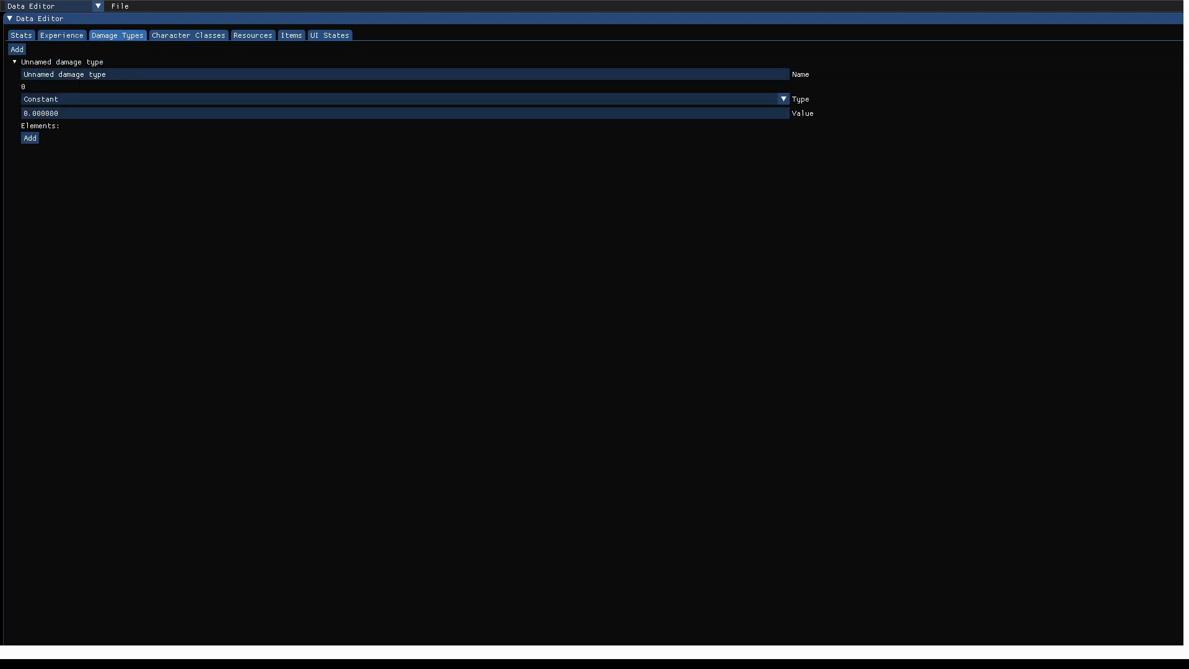
click(97, 98)
click(47, 131)
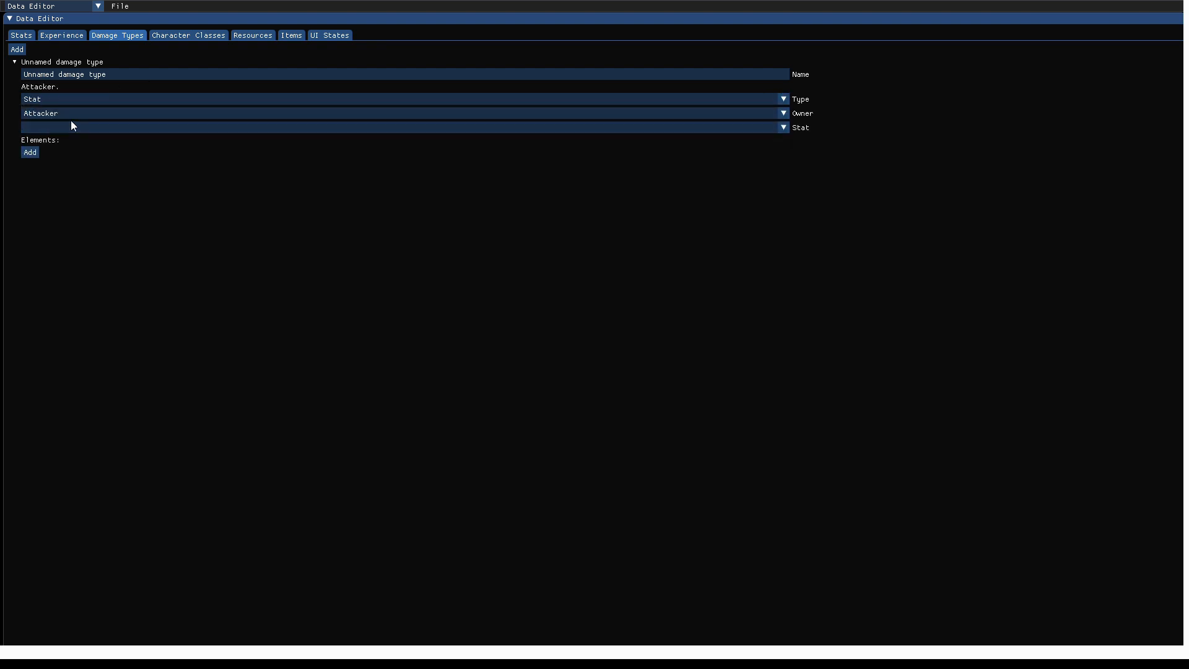
click(71, 126)
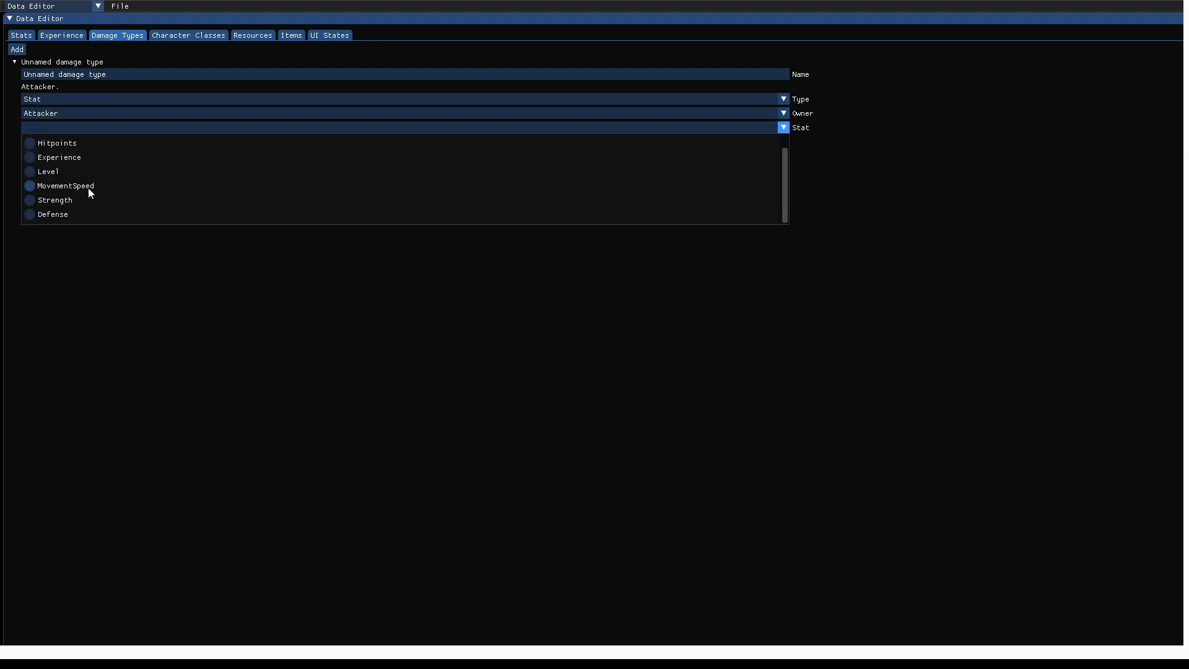
click(53, 213)
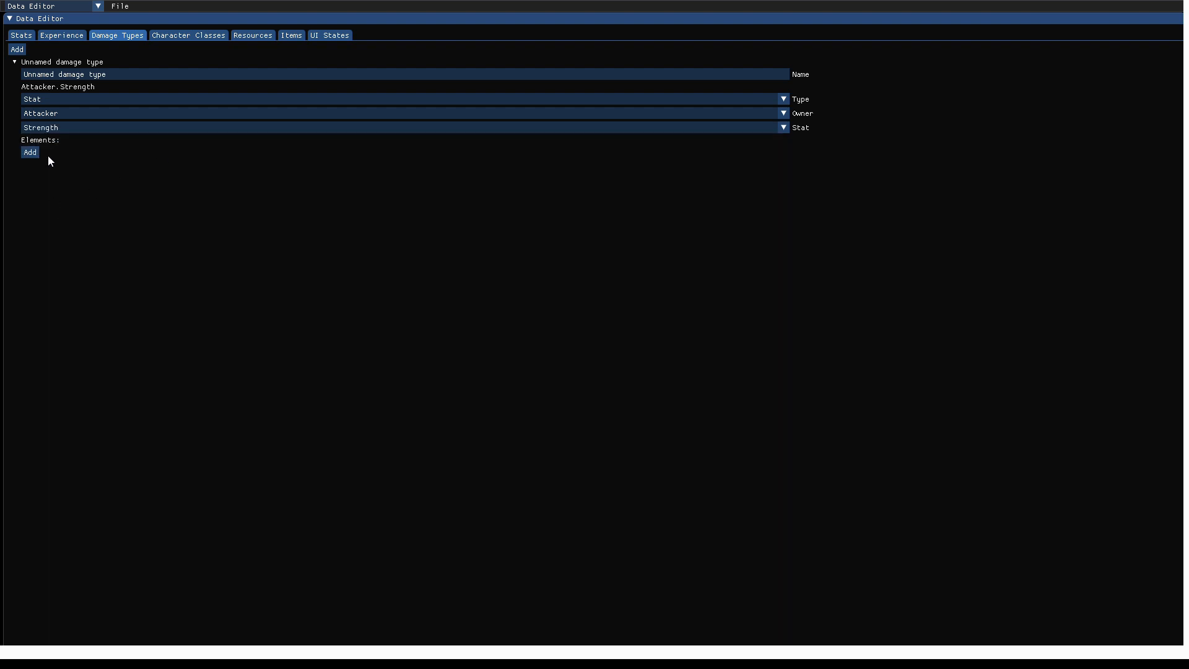
Add an element to the damage type formula that multiplies by a constant value of 2.
click(29, 152)
click(67, 180)
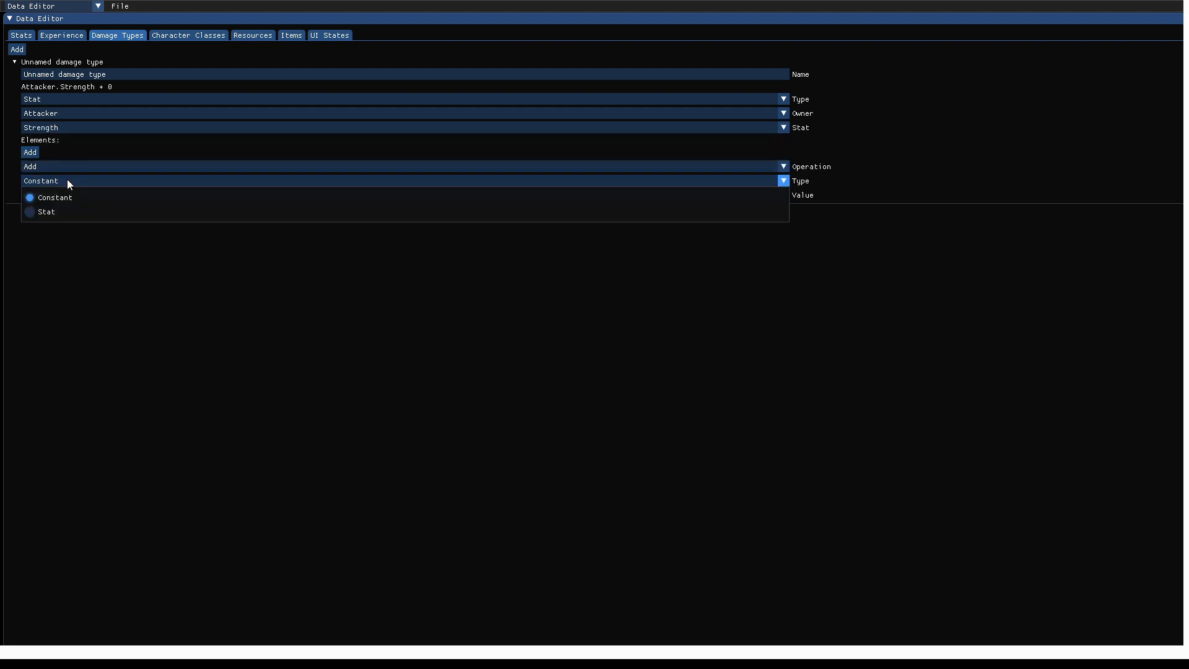
click(64, 166)
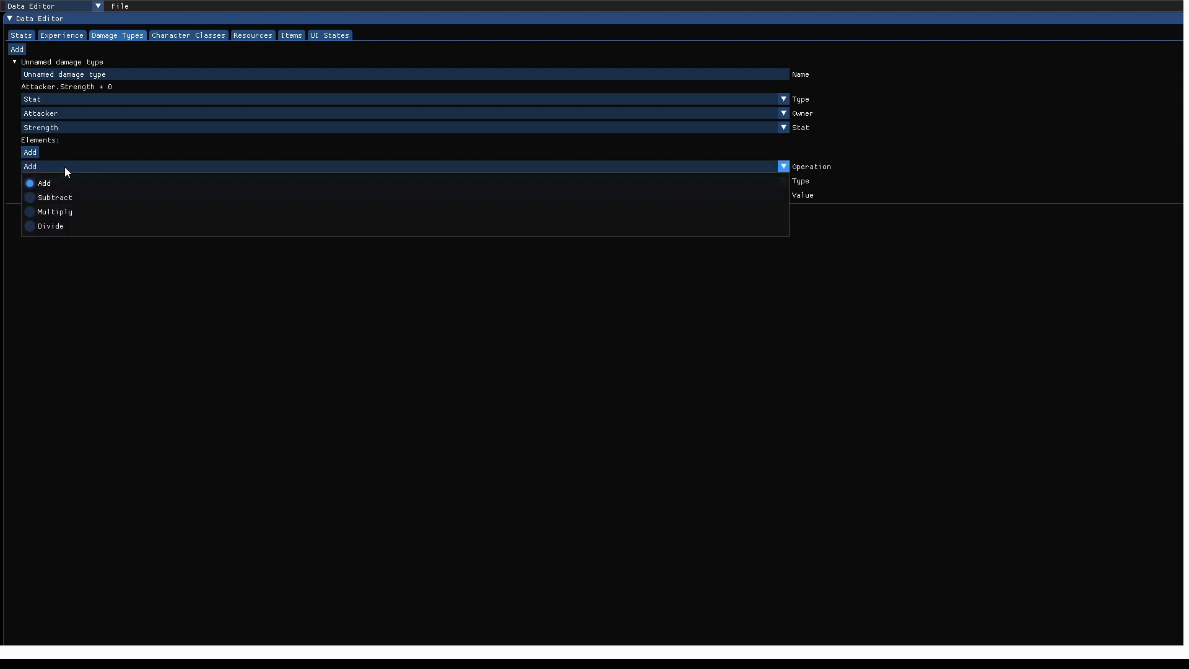
click(60, 211)
click(38, 195)
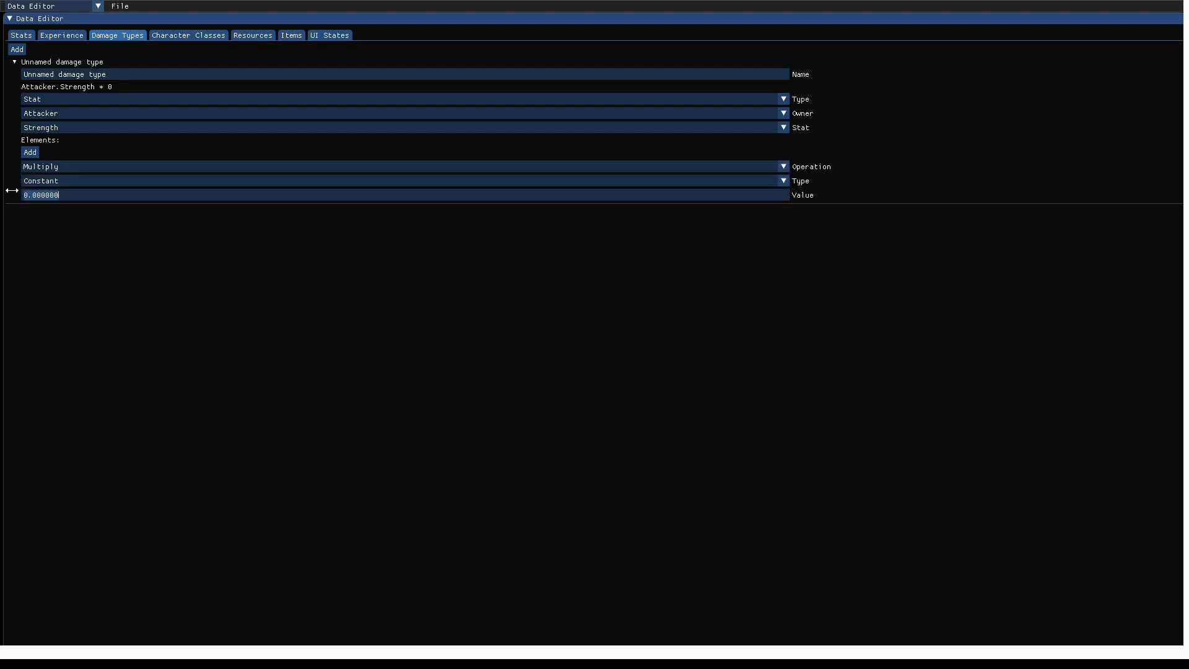
text(2)
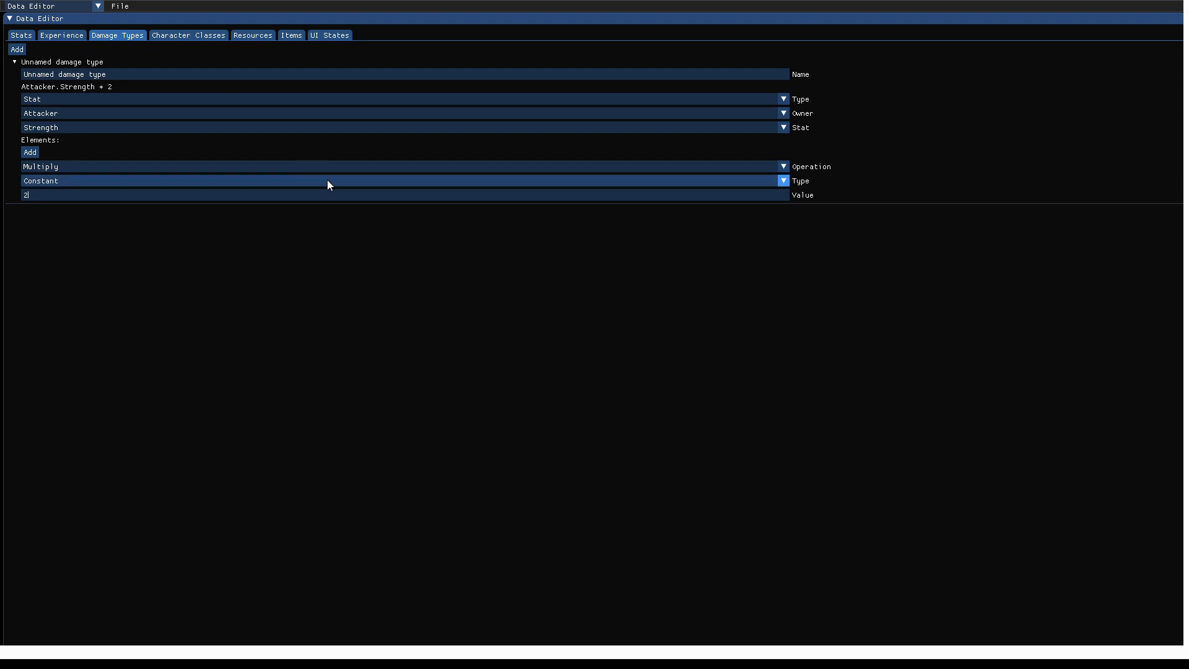
Switch to the Character Editor and select the Male_Orc_1 unit.
click(179, 35)
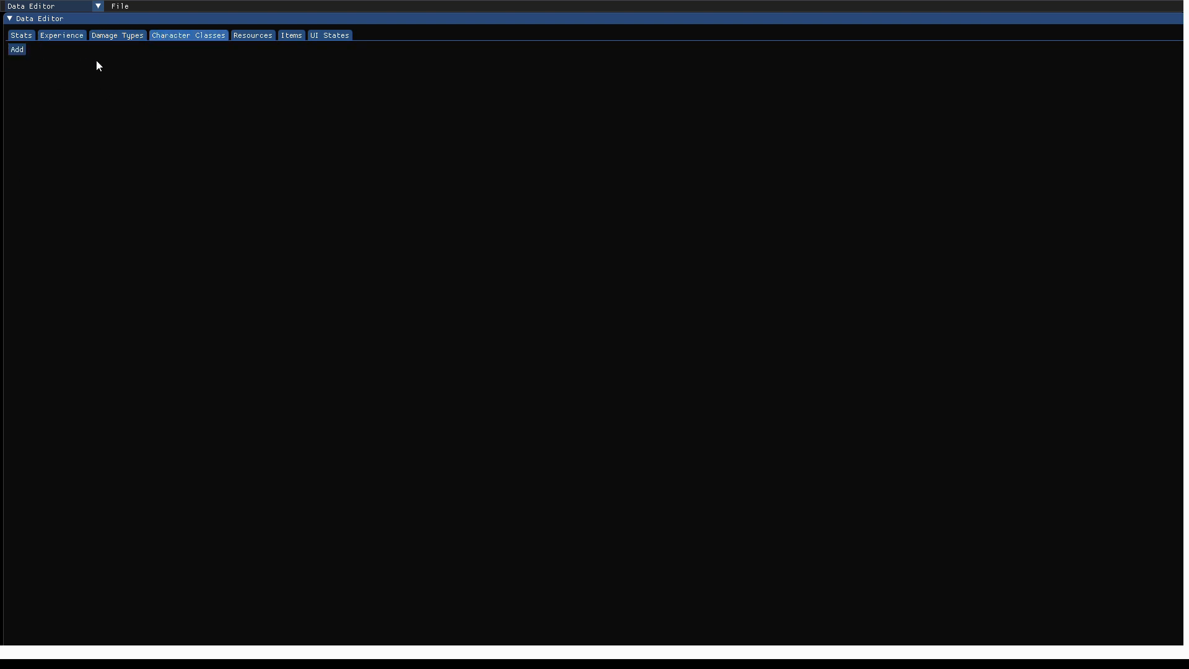
click(98, 7)
click(64, 22)
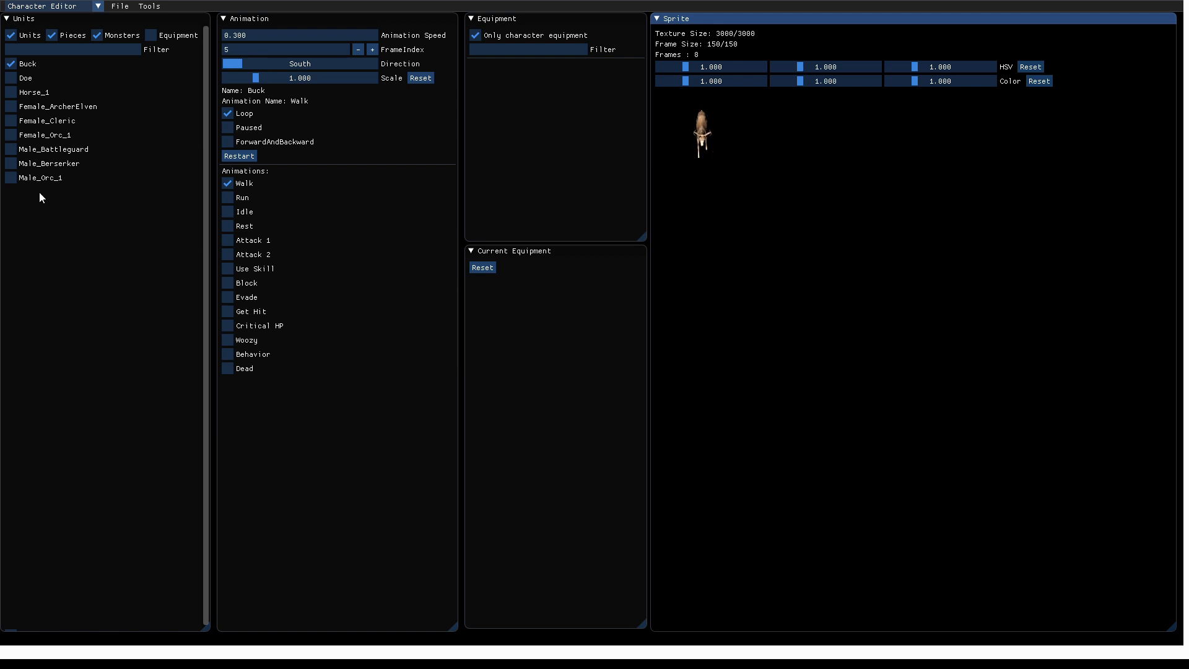
click(11, 178)
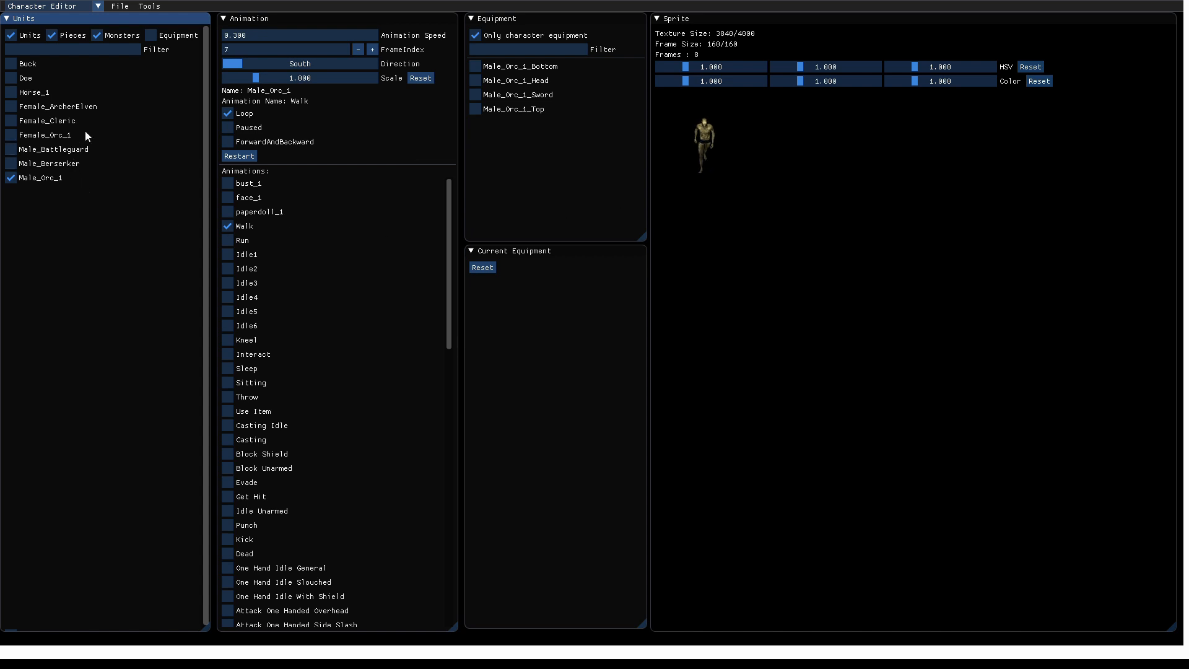
Equip the orc with Male_Orc_1_Bottom and show its paperdoll_1 animation paused.
click(475, 66)
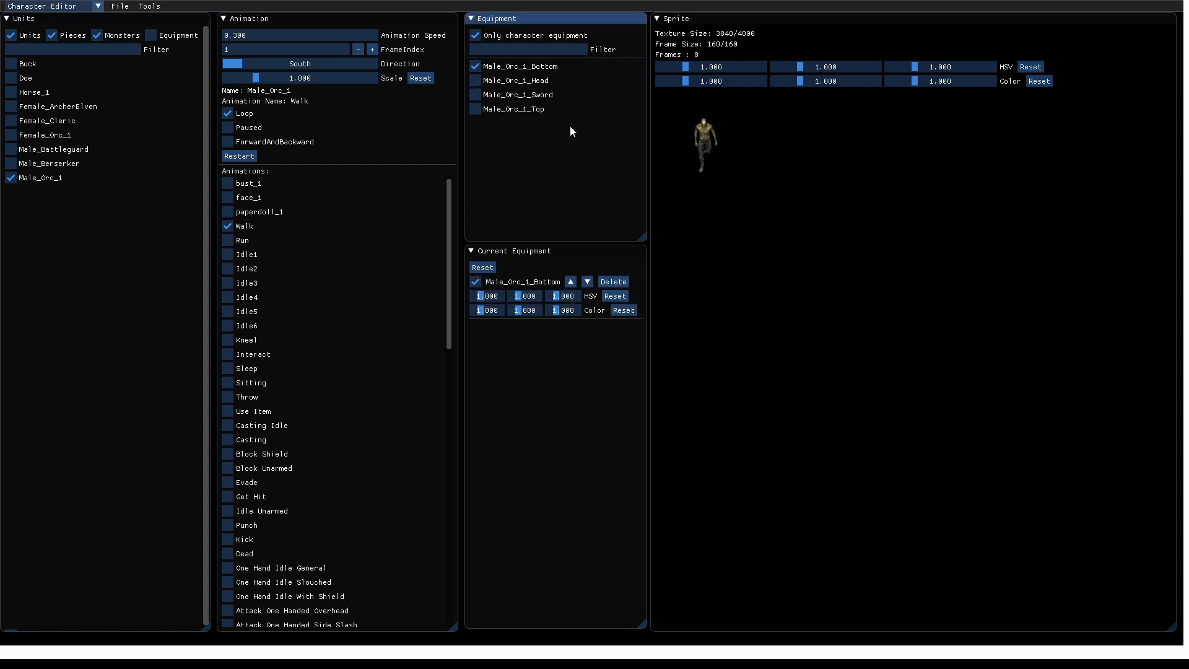
click(308, 211)
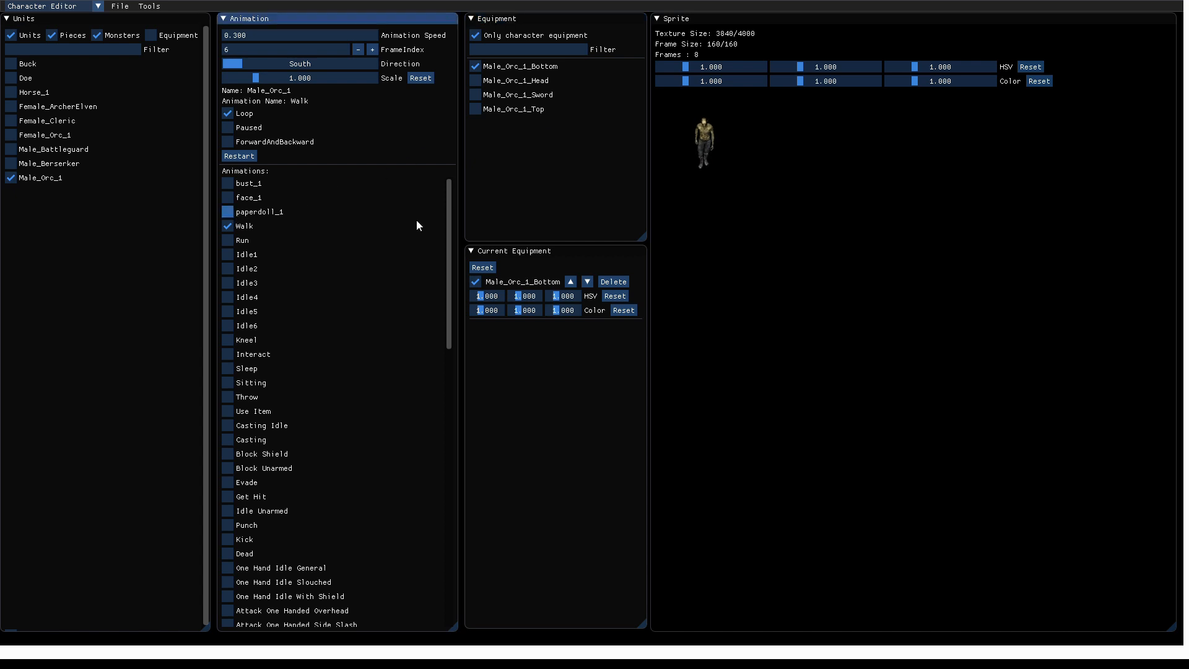
click(240, 129)
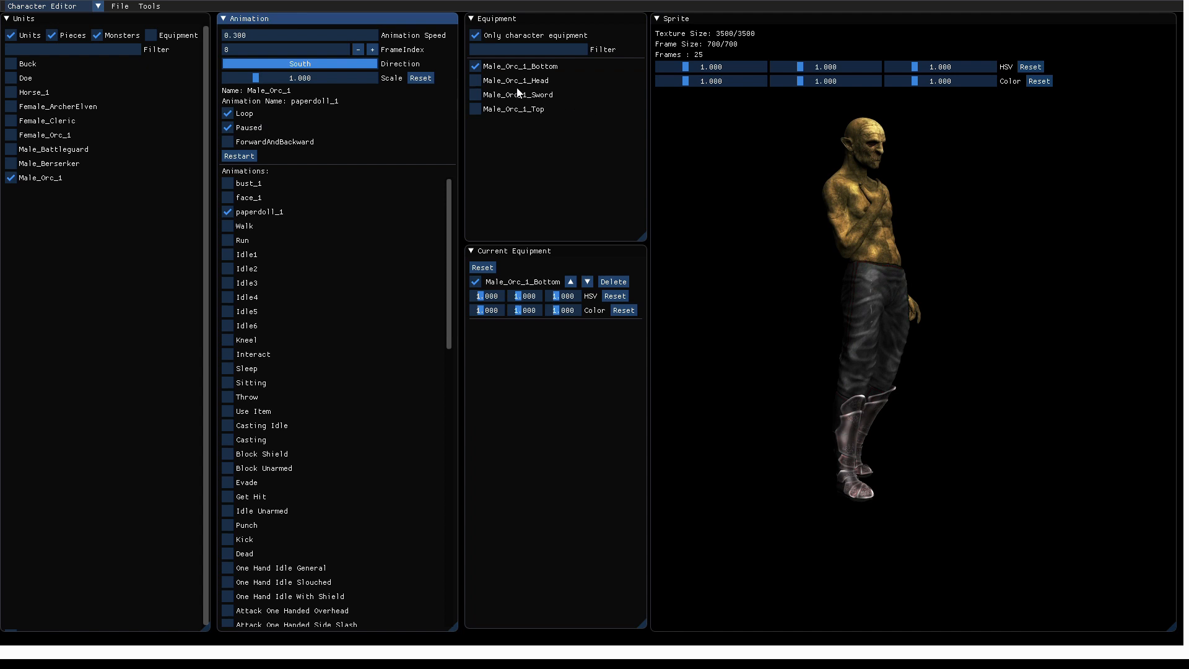
Try Male_Orc_1_Top on the orc, and remove both the top and bottom equipment.
click(488, 78)
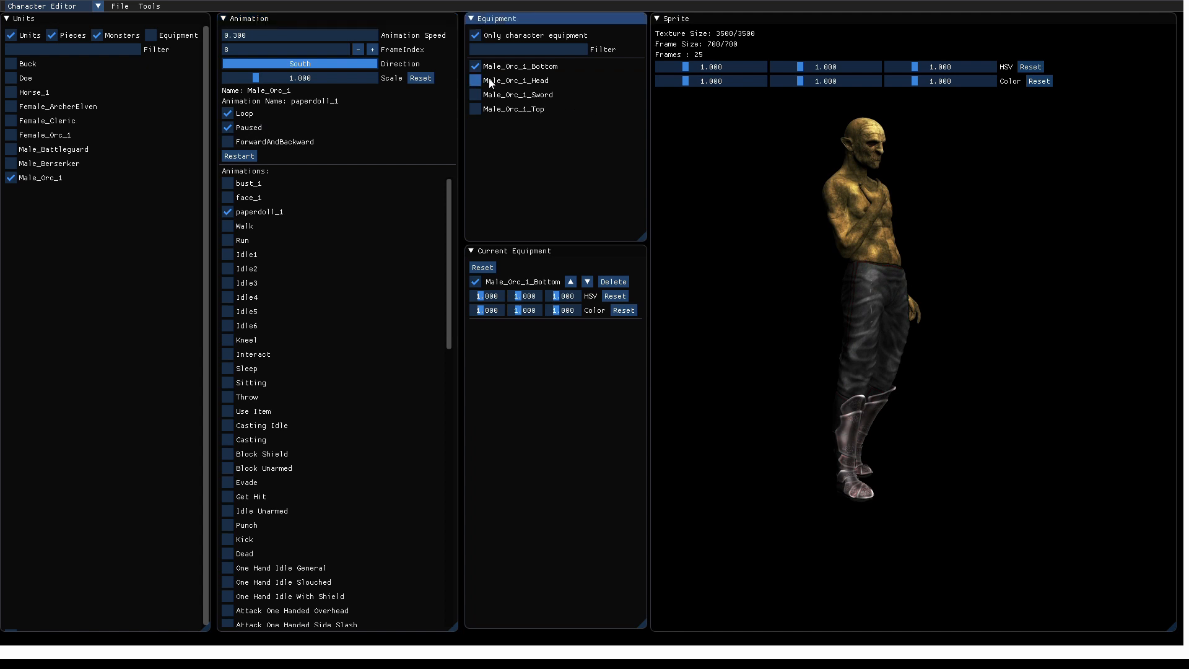
click(504, 88)
click(475, 109)
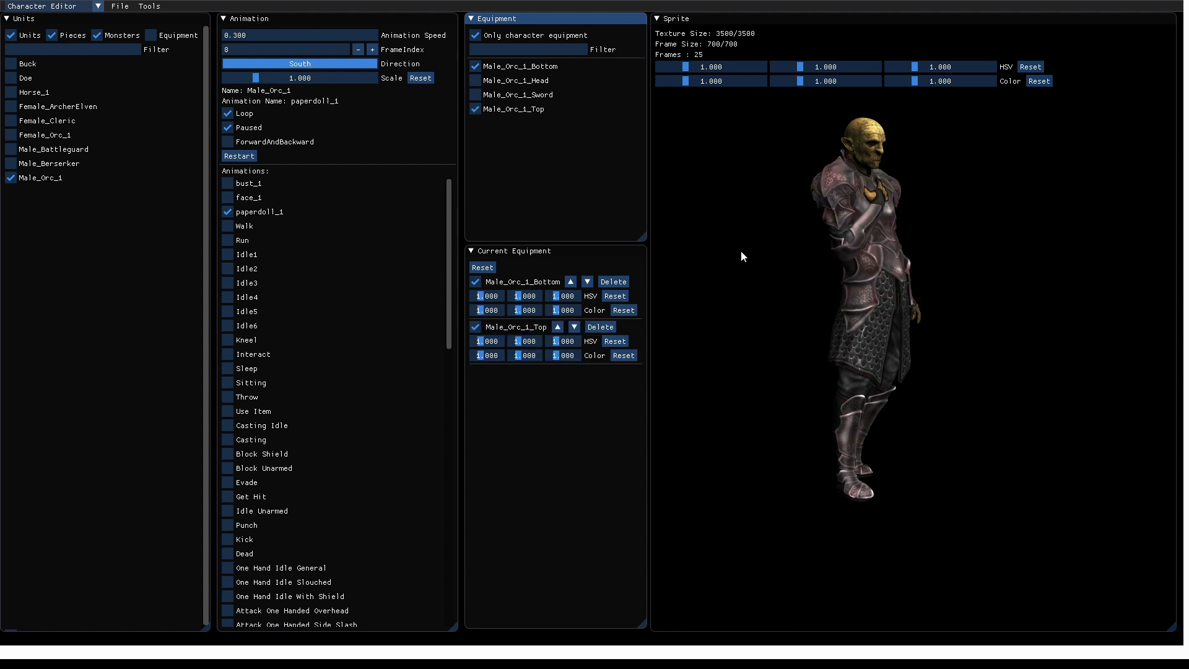
click(490, 112)
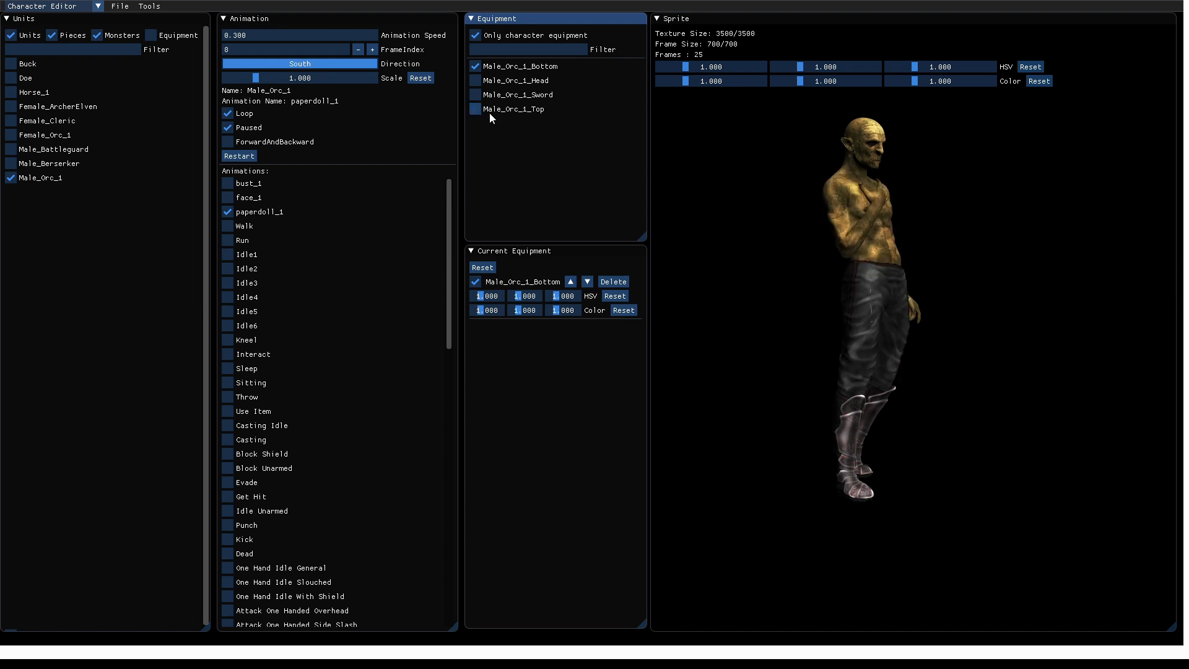
click(489, 71)
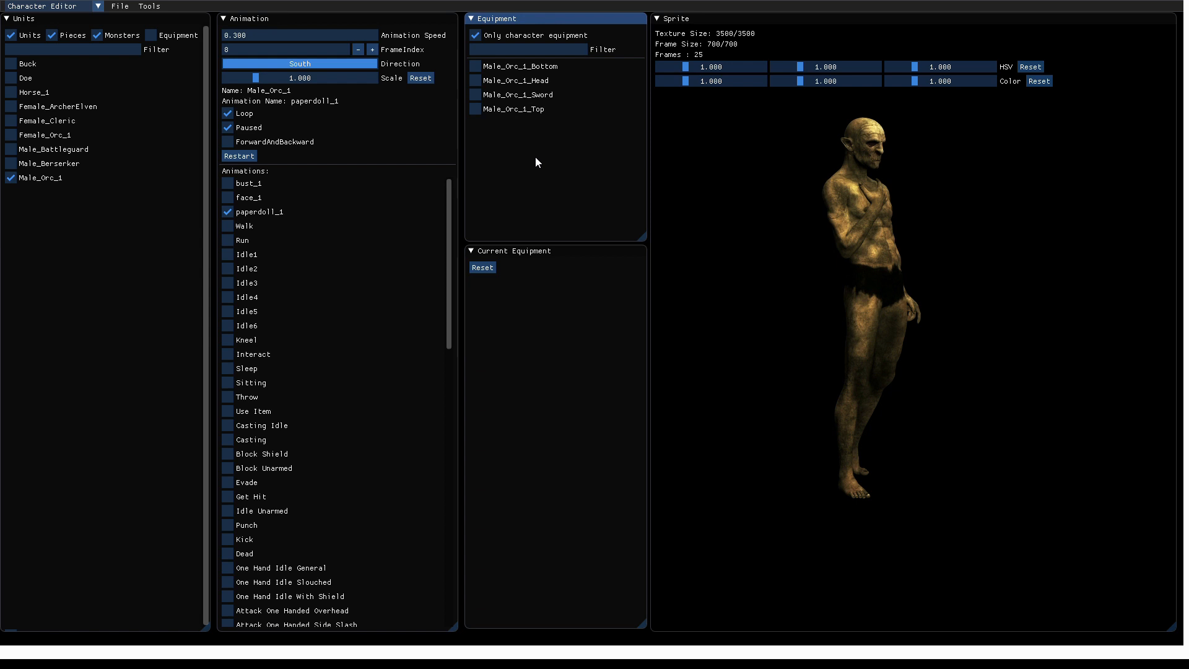
Save the male orc as the character OrcMale and the Female_Orc_1 unit as OrcFemale.
click(124, 7)
click(14, 135)
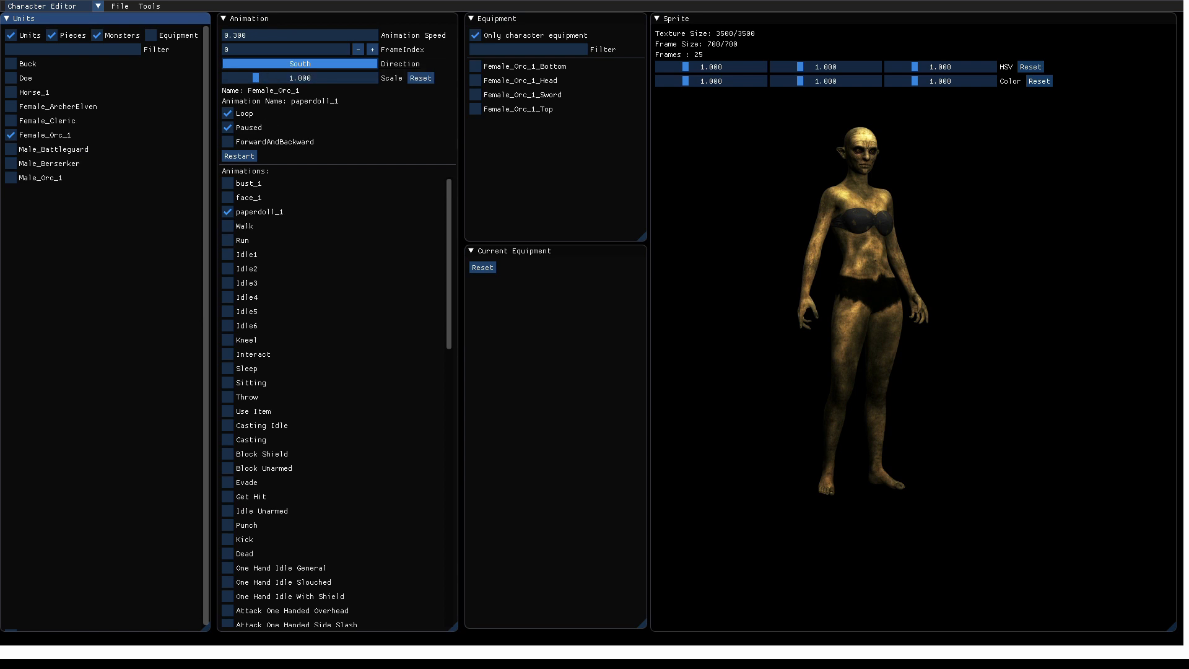
click(128, 6)
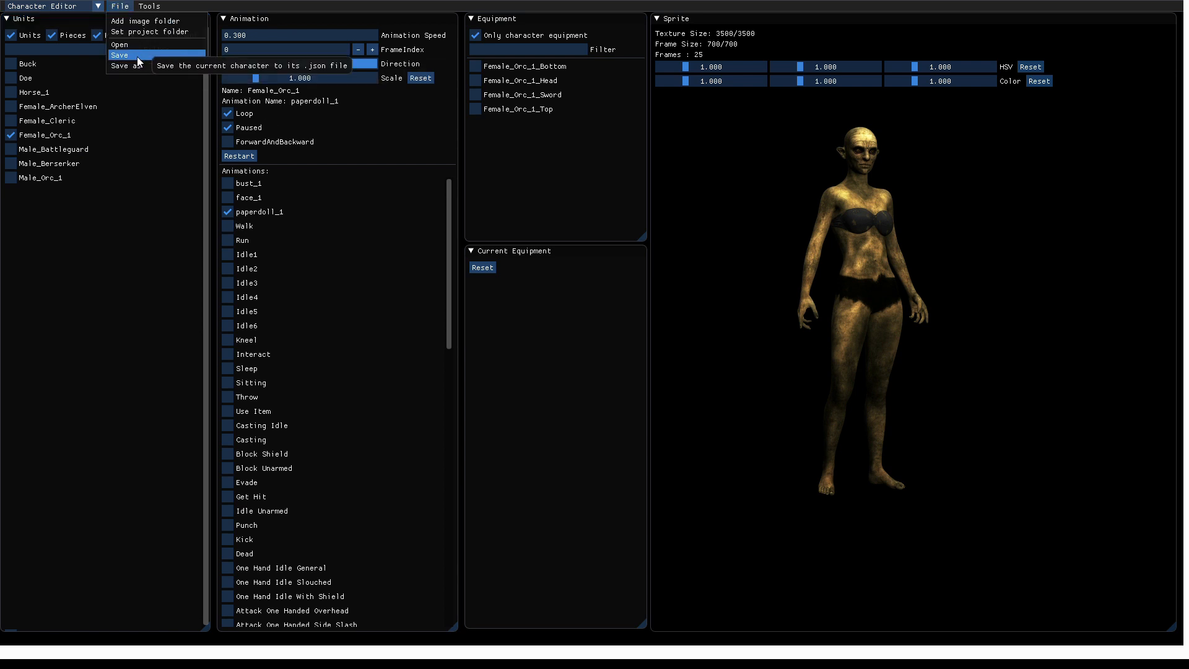
click(139, 66)
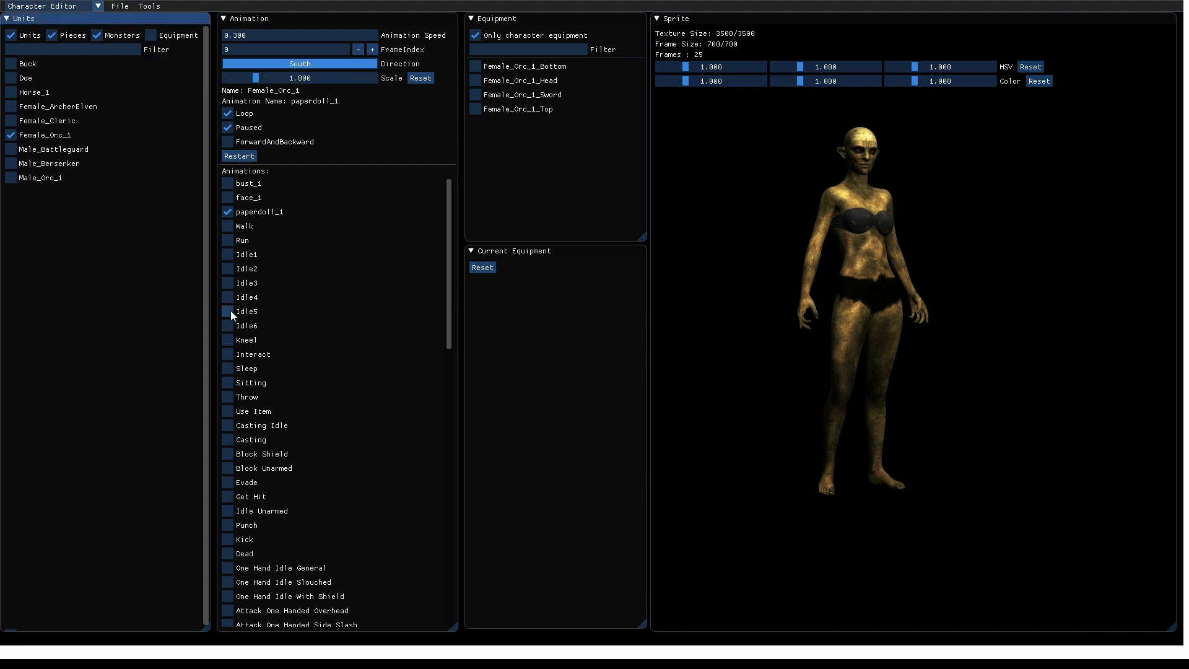
Switch back to the Data Editor and add two character classes.
click(97, 7)
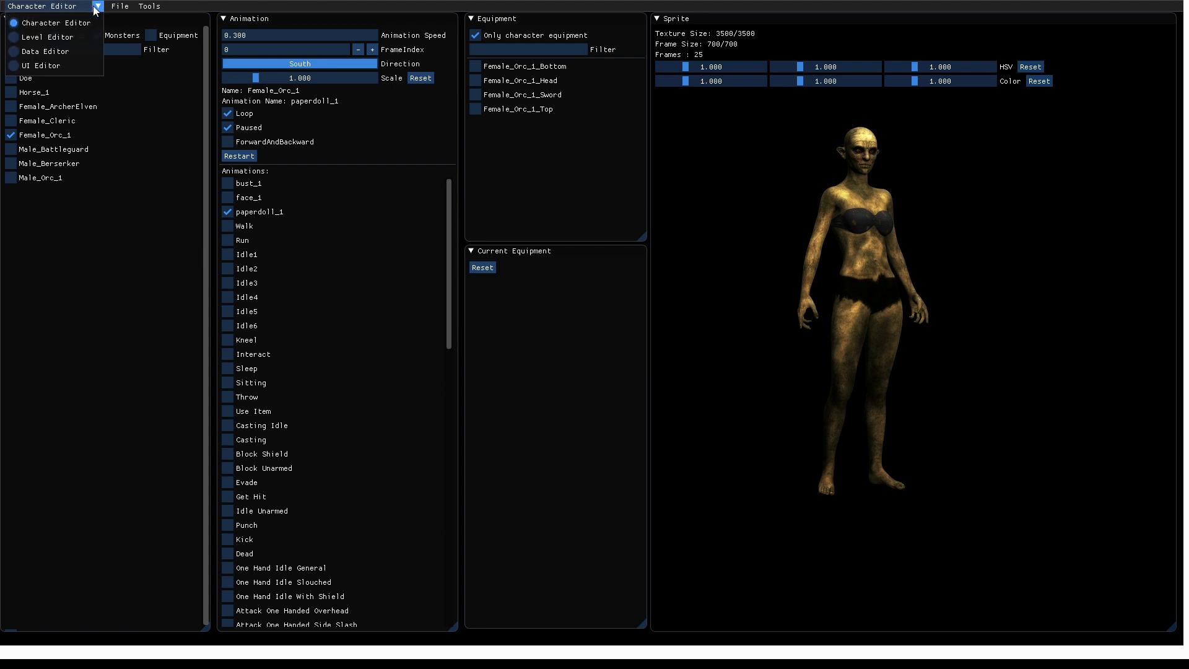
click(50, 53)
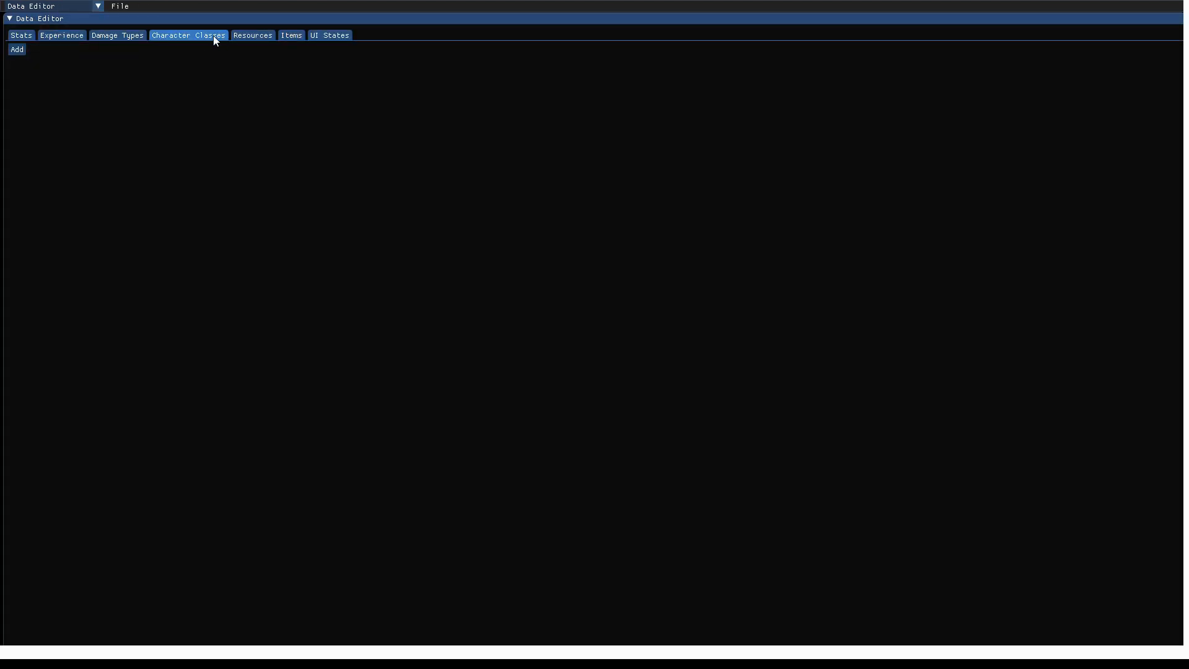
click(16, 52)
click(13, 51)
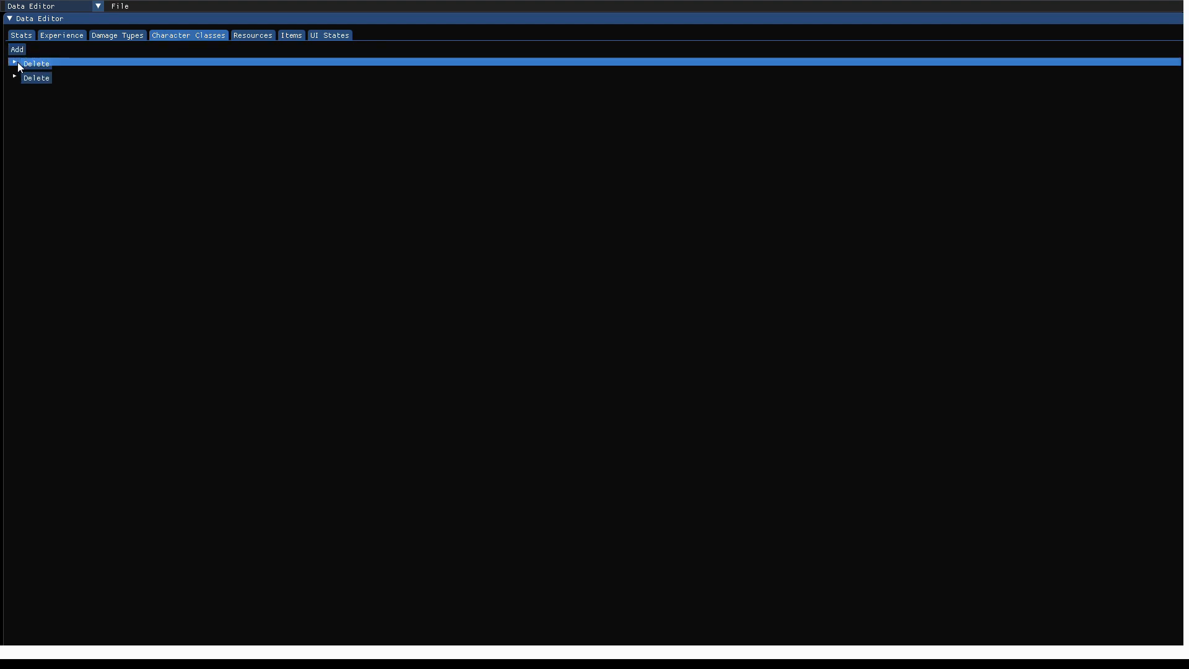
Name the first character class Orc Male and the second one Orc Female.
click(16, 61)
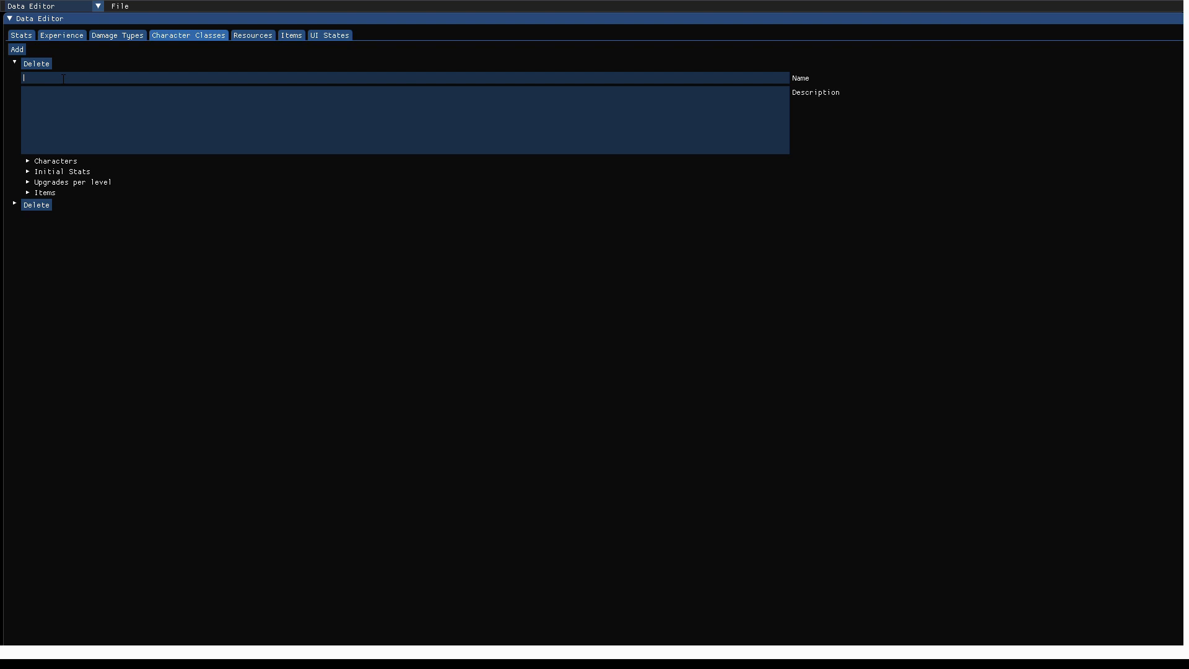
text(Orc Malle)
click(14, 204)
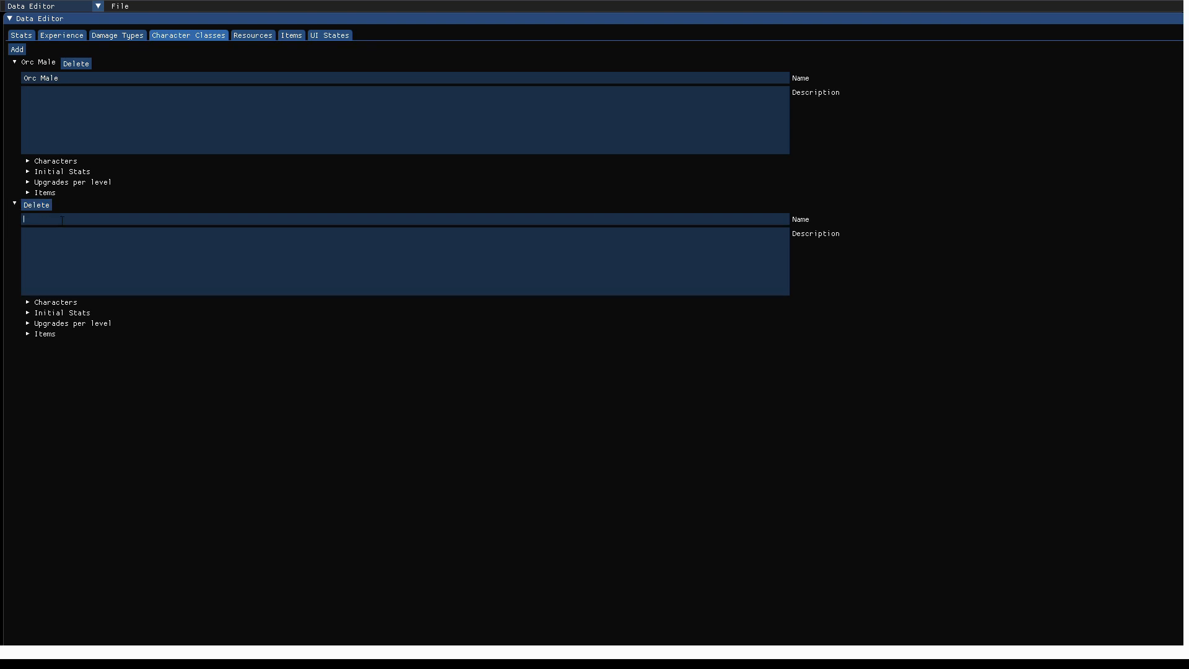
text(Orc)
text(Female)
Add a character entry to the Orc Male class and assign it the OrcMale character.
click(25, 162)
click(43, 174)
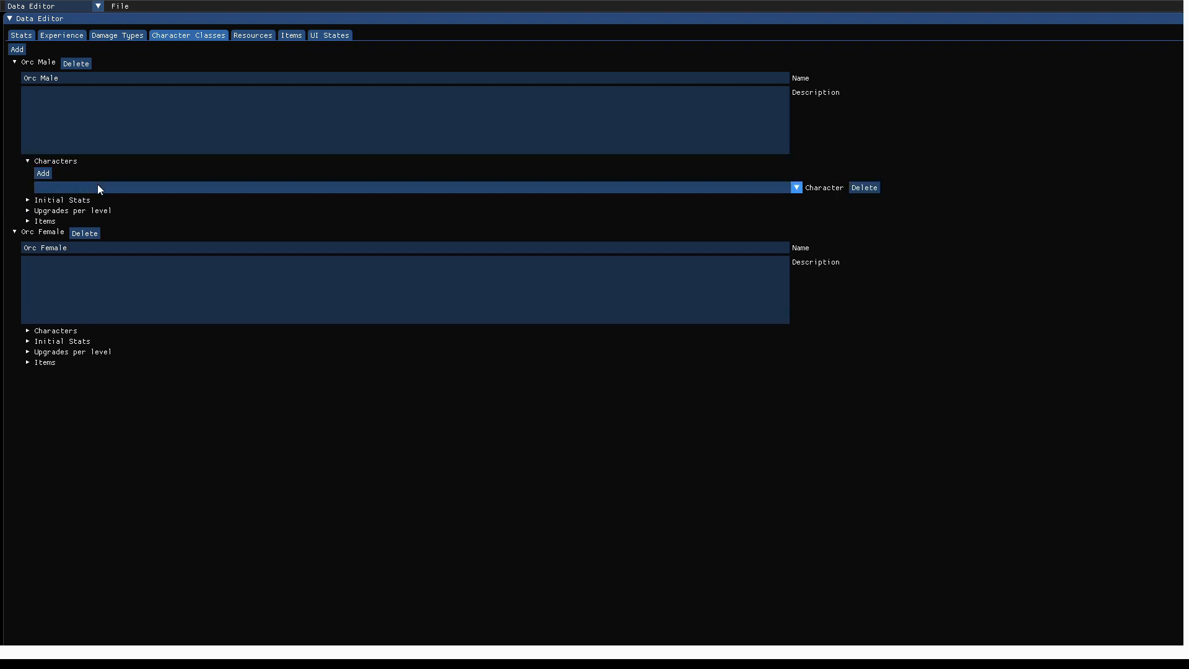
click(98, 186)
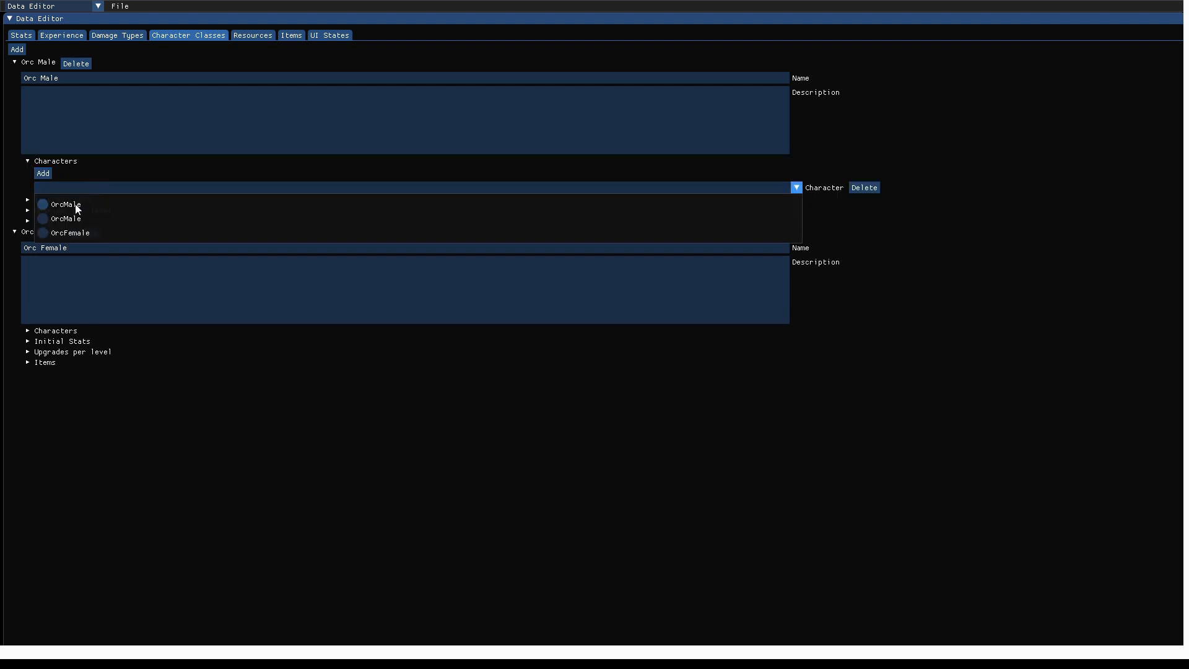
click(76, 205)
click(86, 187)
click(183, 169)
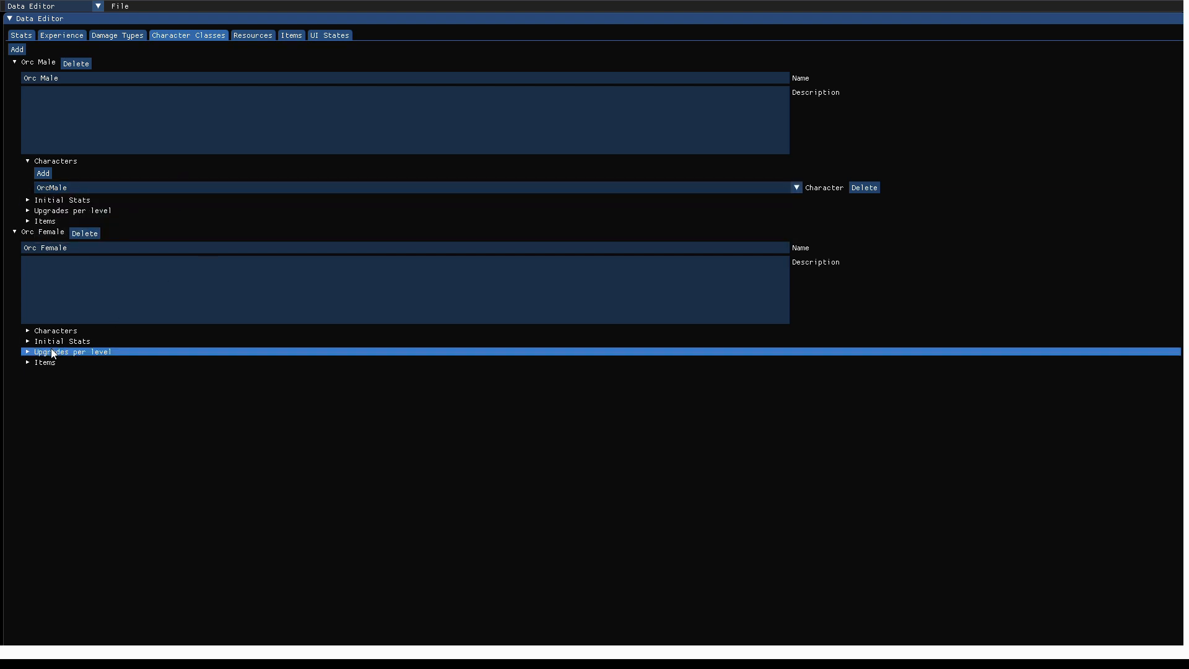
Add a character entry to the Orc Female class and assign it the OrcFemale character.
click(30, 331)
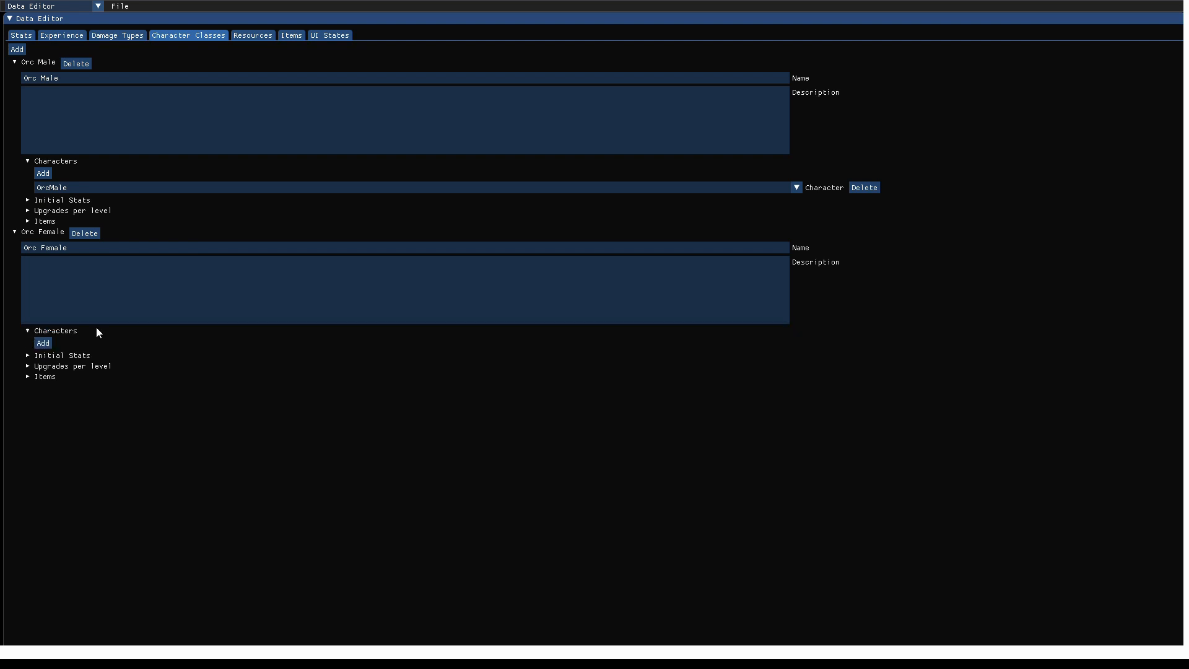
click(51, 343)
click(109, 356)
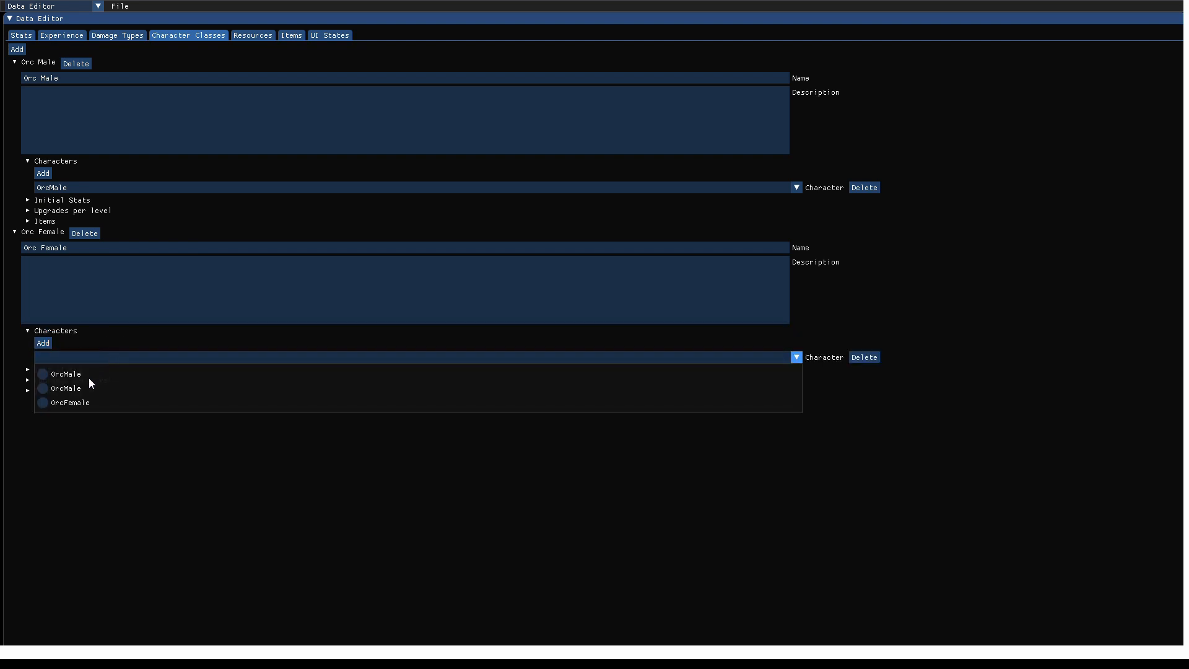
click(80, 404)
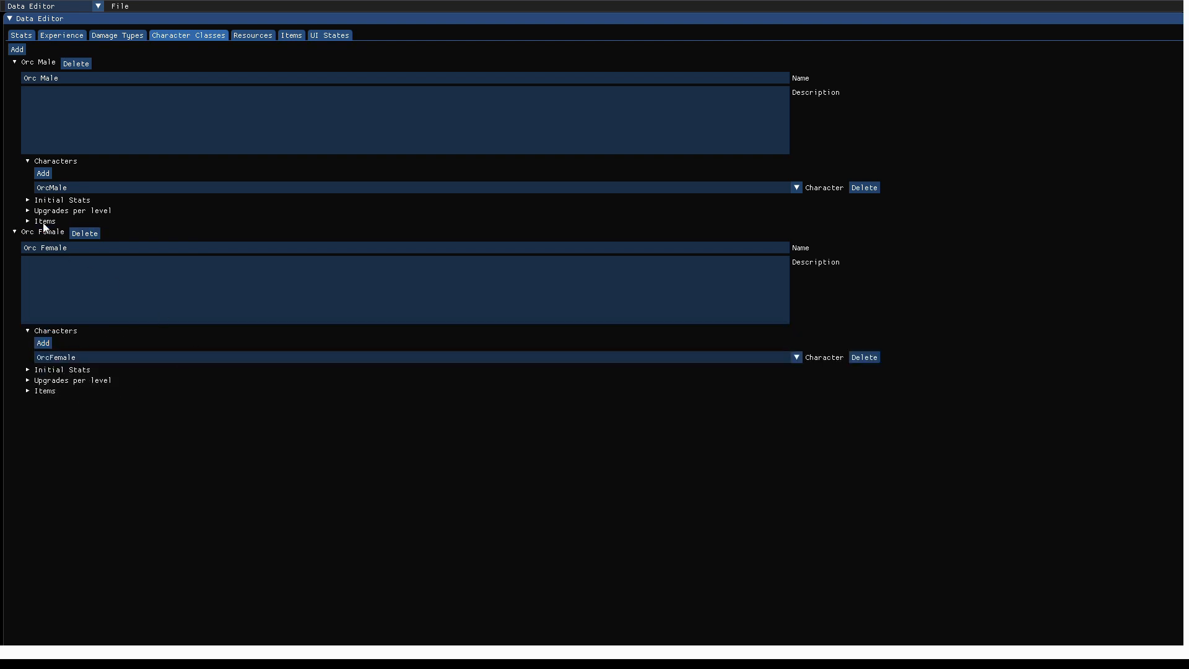
Set the Orc Male class's initial stats to MaxHitpoints 1000, MovementSpeed 80, Strength 20 and Defense 10.
click(38, 200)
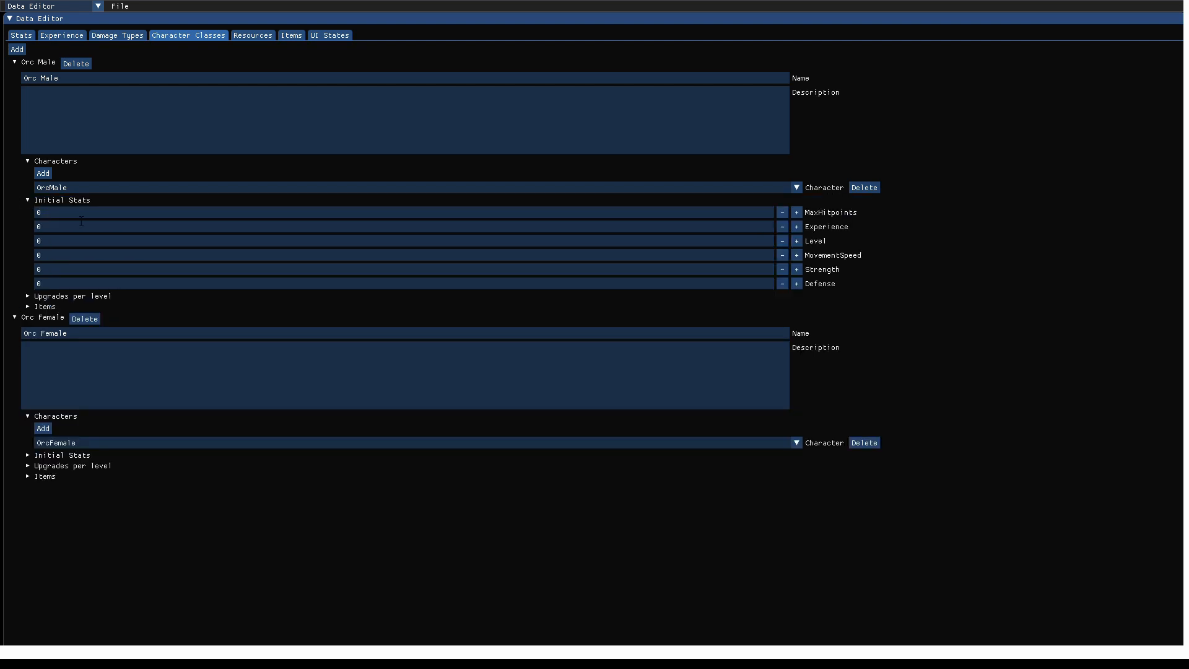
click(81, 220)
text(1000)
key(Tab)
key(Tab)
text(20)
key(Tab)
Set the Orc Female class's initial stats to MaxHitpoints 800, MovementSpeed 120, Strength 30 and Defense 5.
click(29, 457)
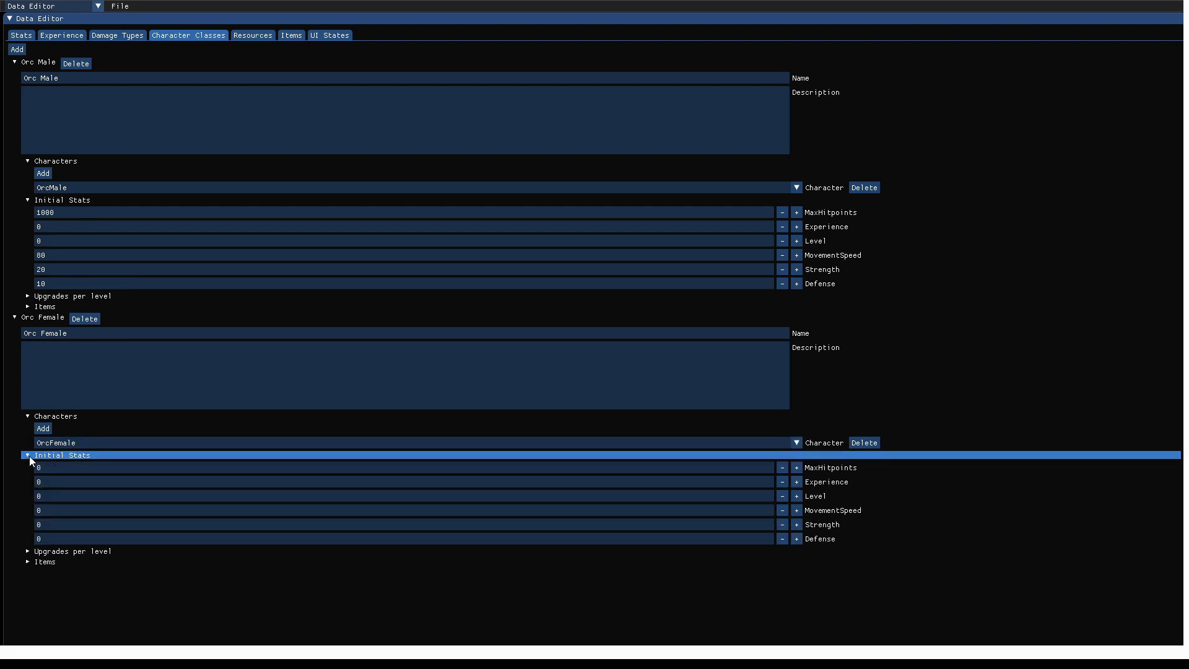
click(107, 473)
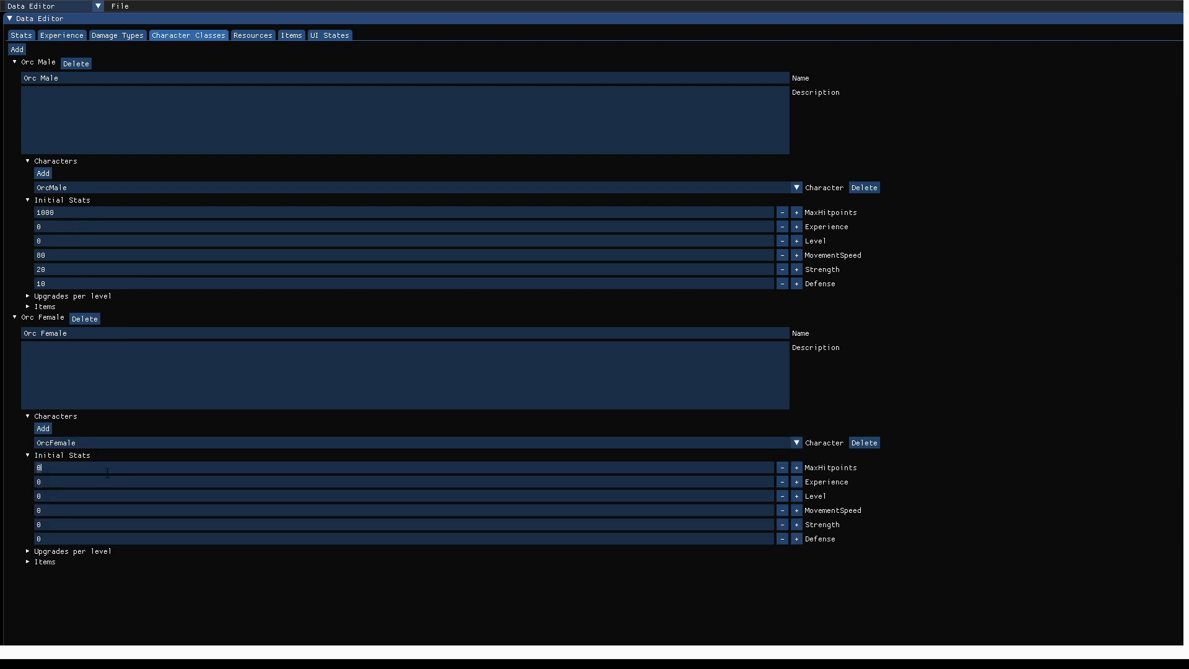
text(8)
key(Tab)
key(Tab)
key(Tab)
text(120)
key(Tab)
text(20)
key(BackSpace)
key(BackSpace)
text(30)
key(Tab)
click(31, 307)
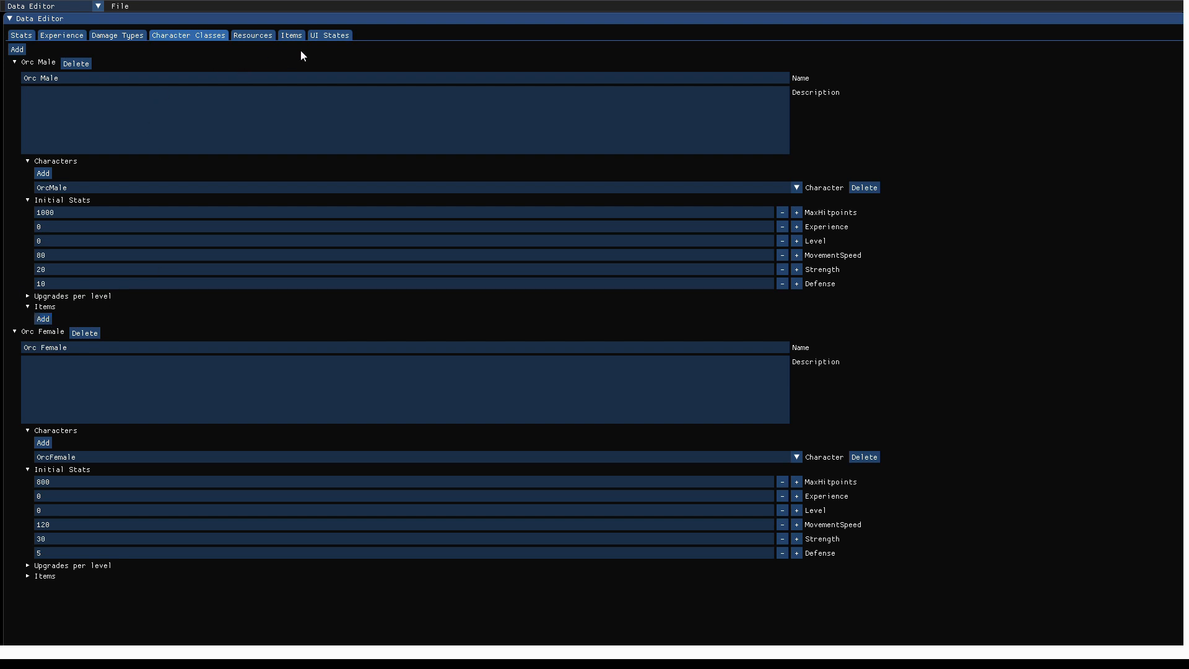
Add a resource named Gold and save the game data.
click(255, 39)
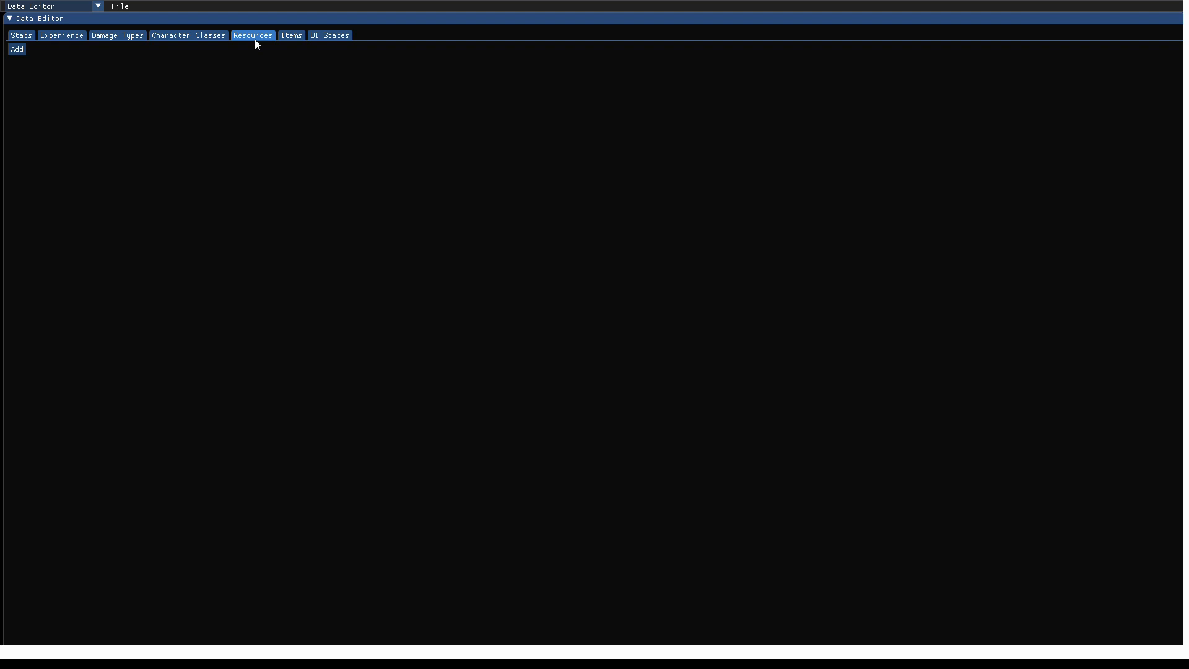
click(16, 51)
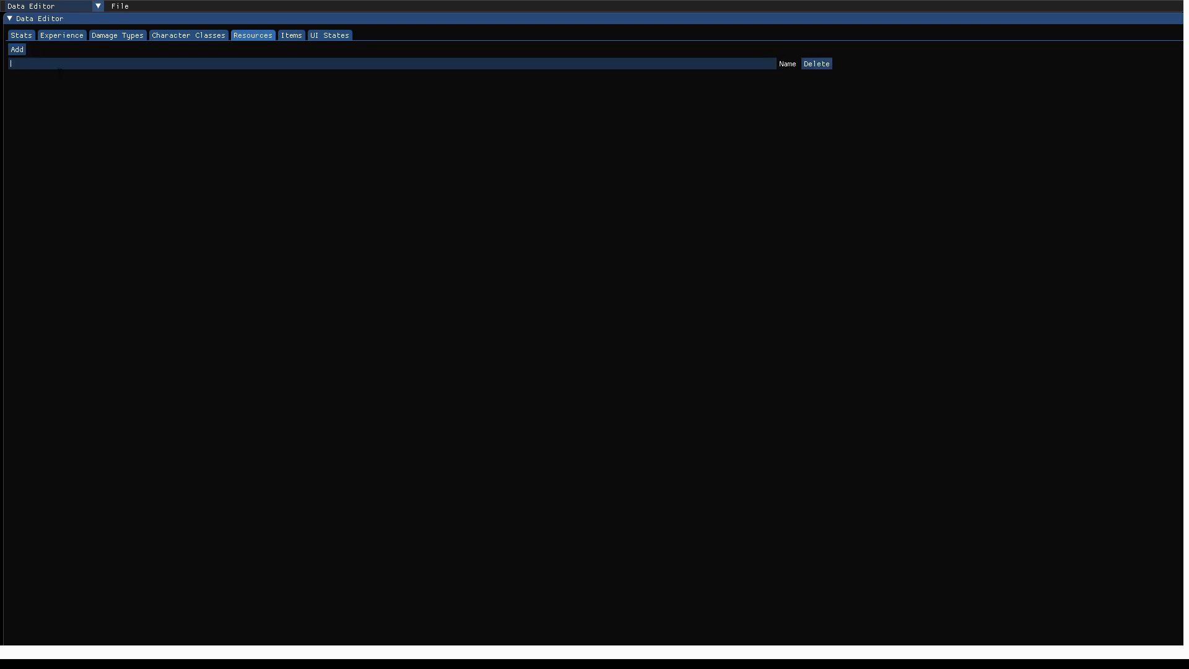
text(Gold)
click(120, 7)
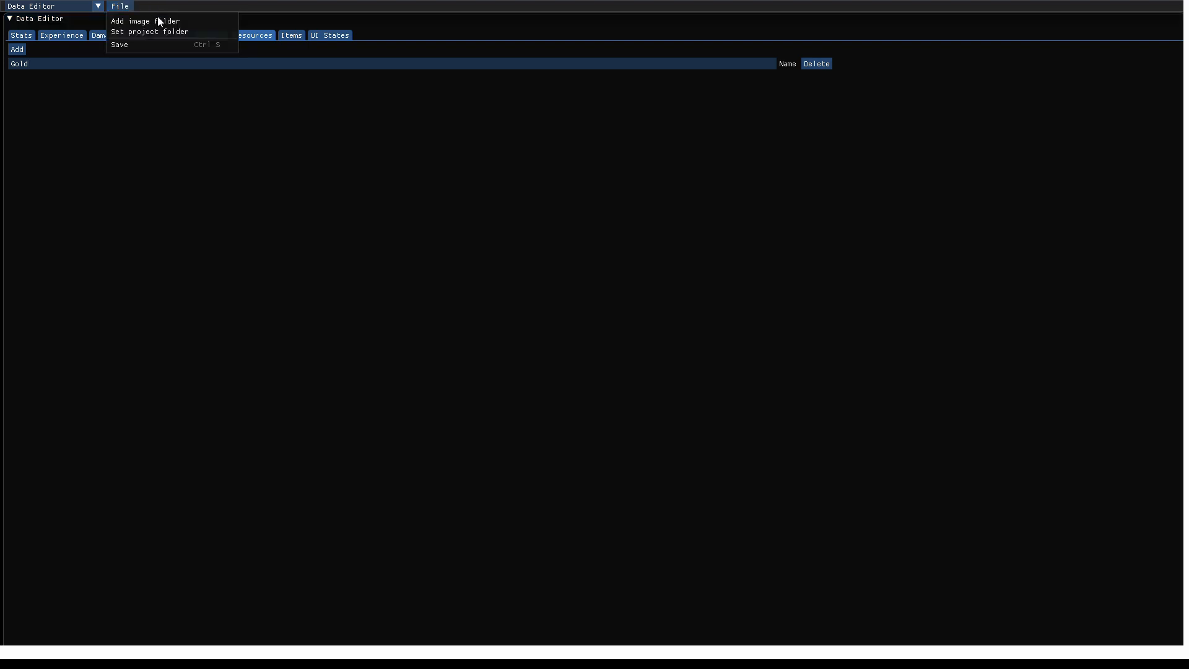
click(137, 44)
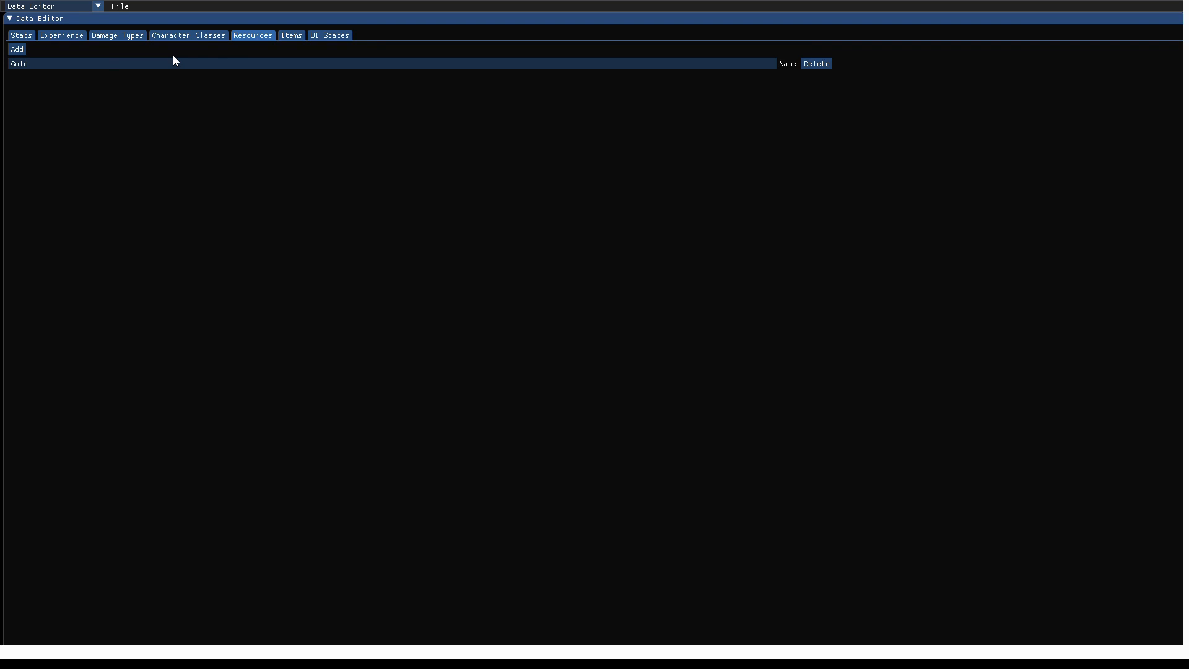
click(127, 7)
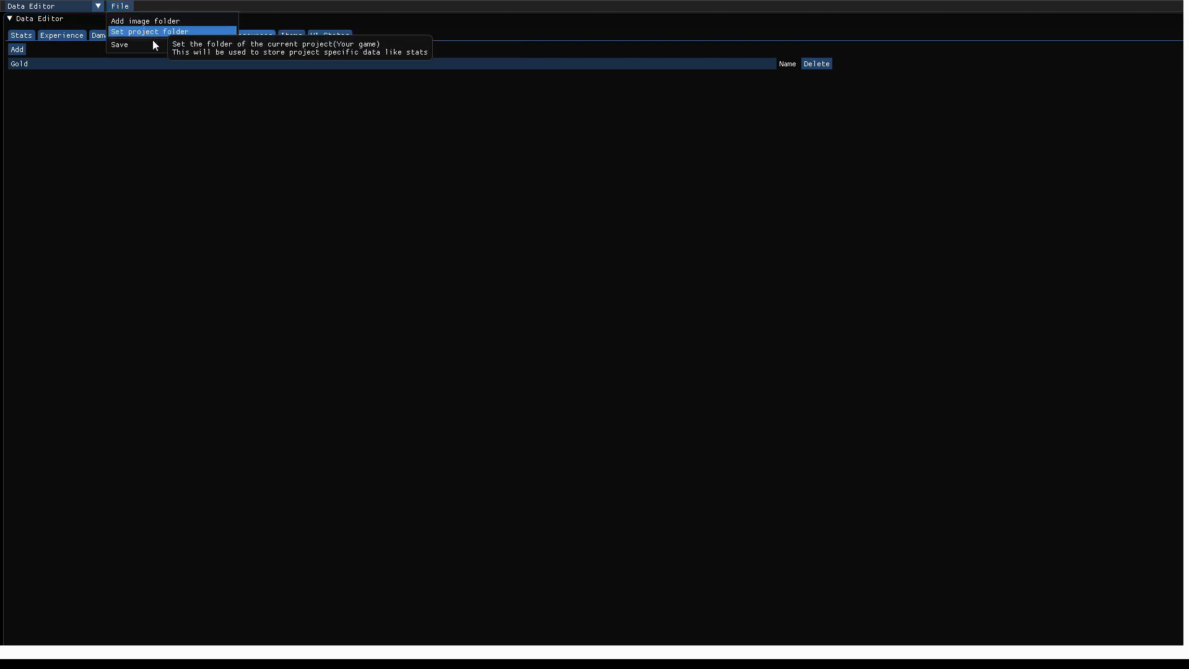
click(432, 5)
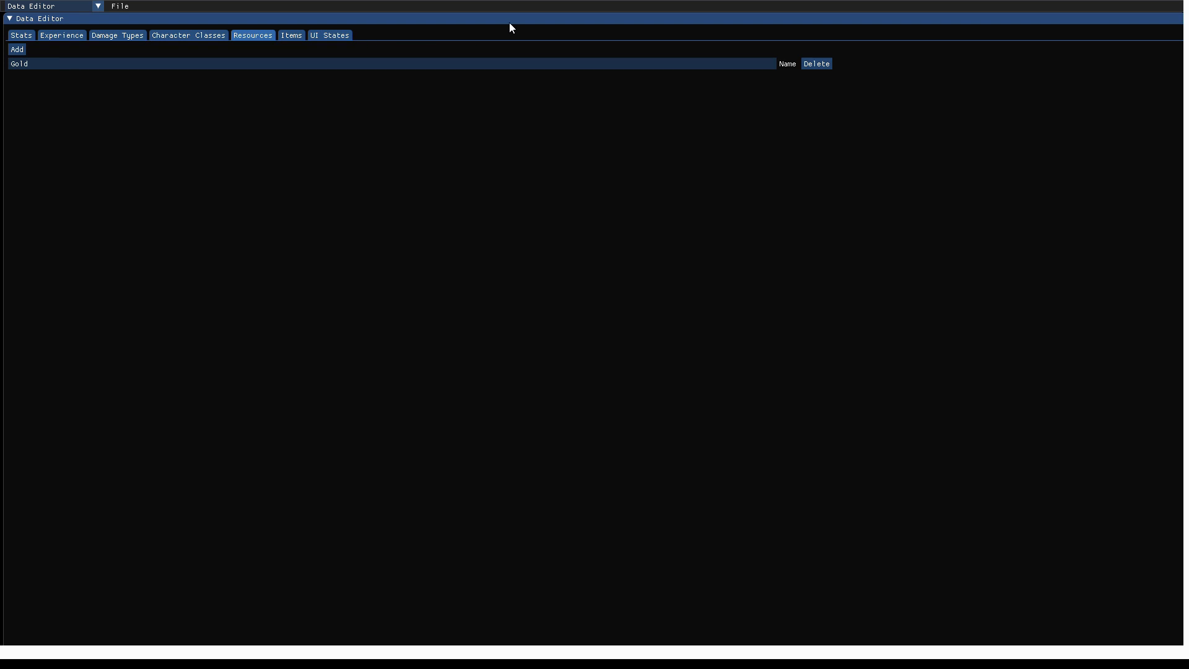
Create four item slots named Main Hand, Off Hand, Body and Legs.
click(291, 35)
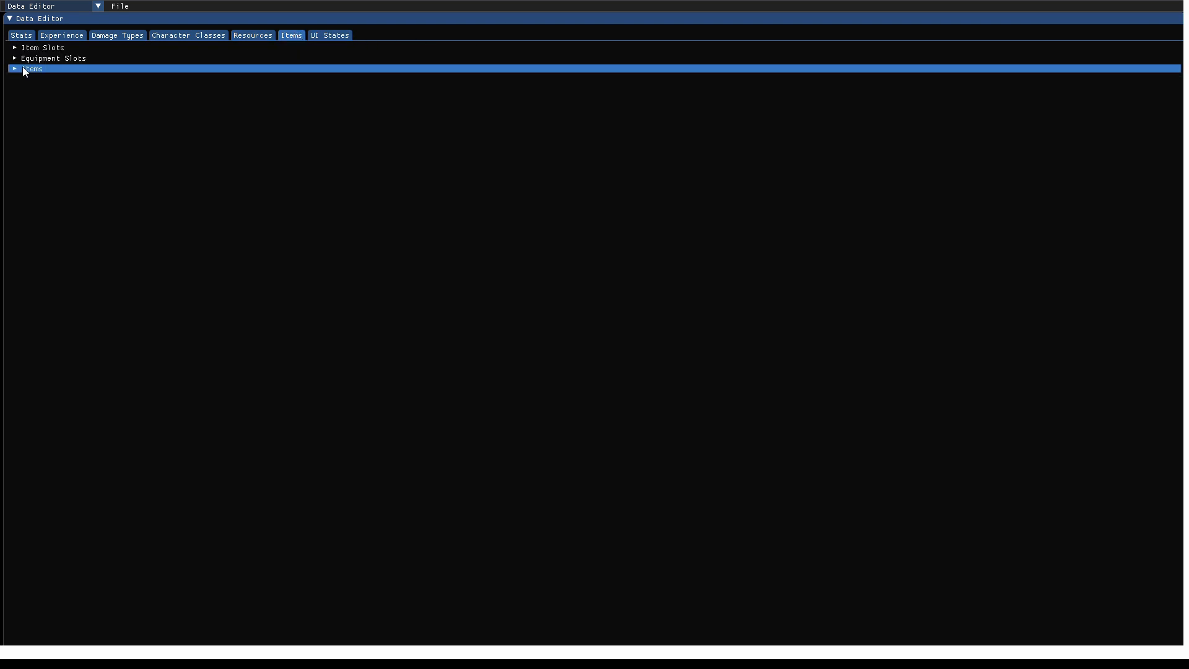
click(15, 48)
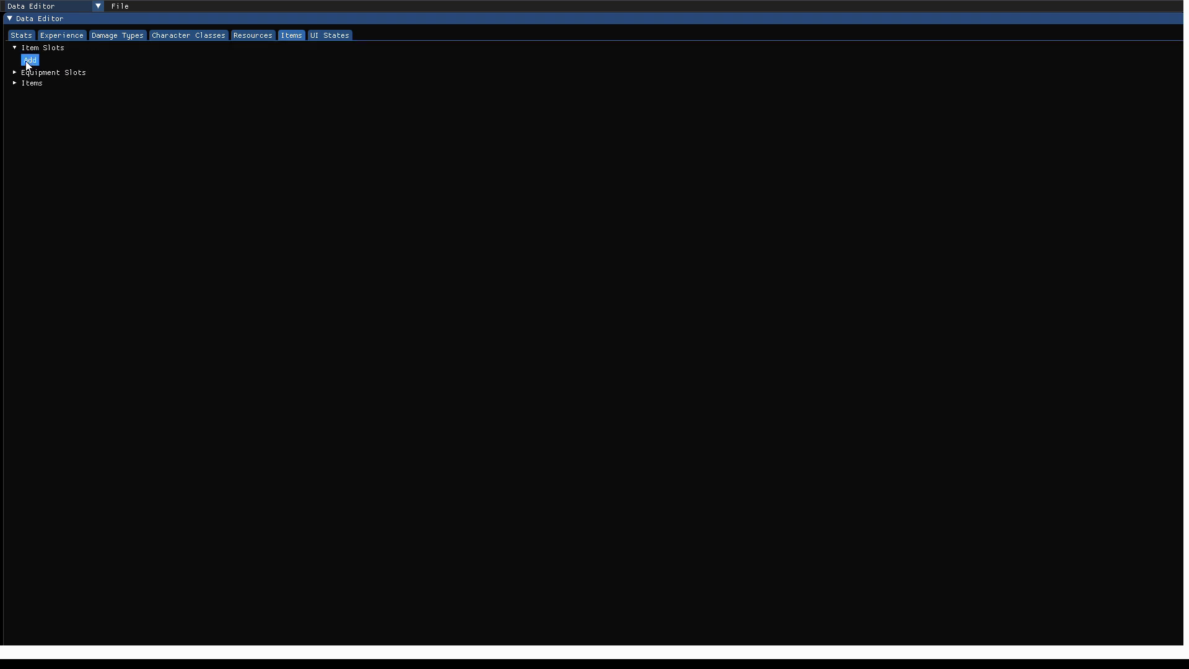
click(28, 60)
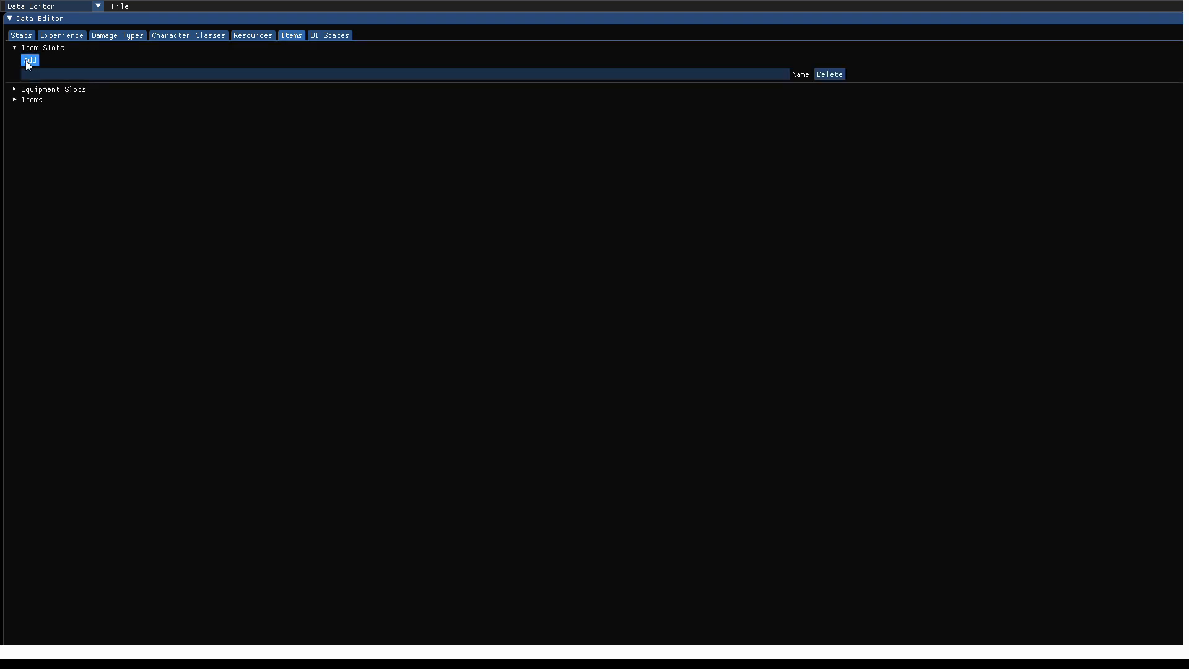
click(27, 61)
click(28, 61)
click(28, 61)
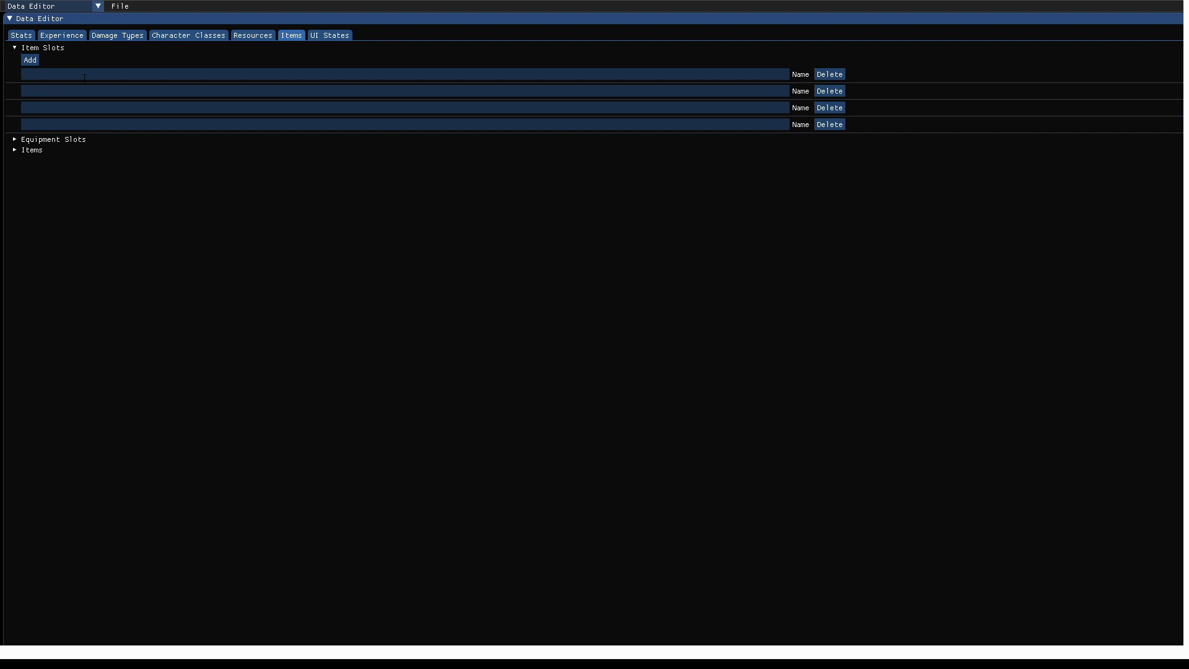
text(Main)
text( Hand)
text(Of)
text(Boy)
text(Legs)
Add four empty equipment slots.
click(14, 141)
click(32, 152)
click(33, 151)
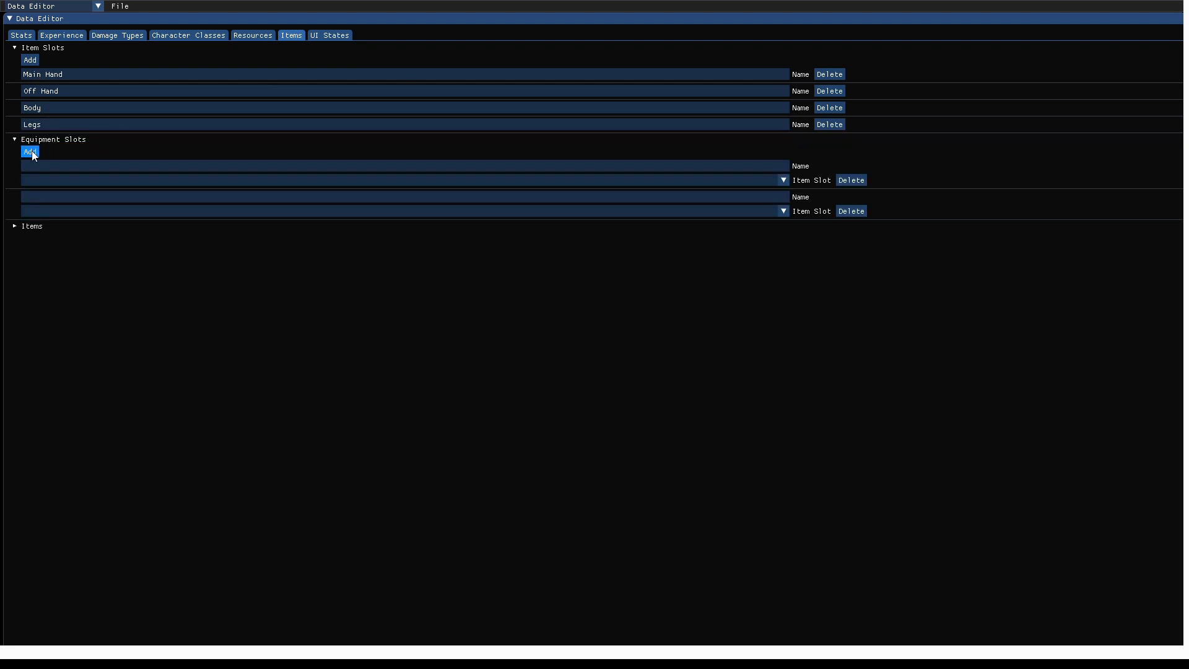
click(33, 151)
click(32, 152)
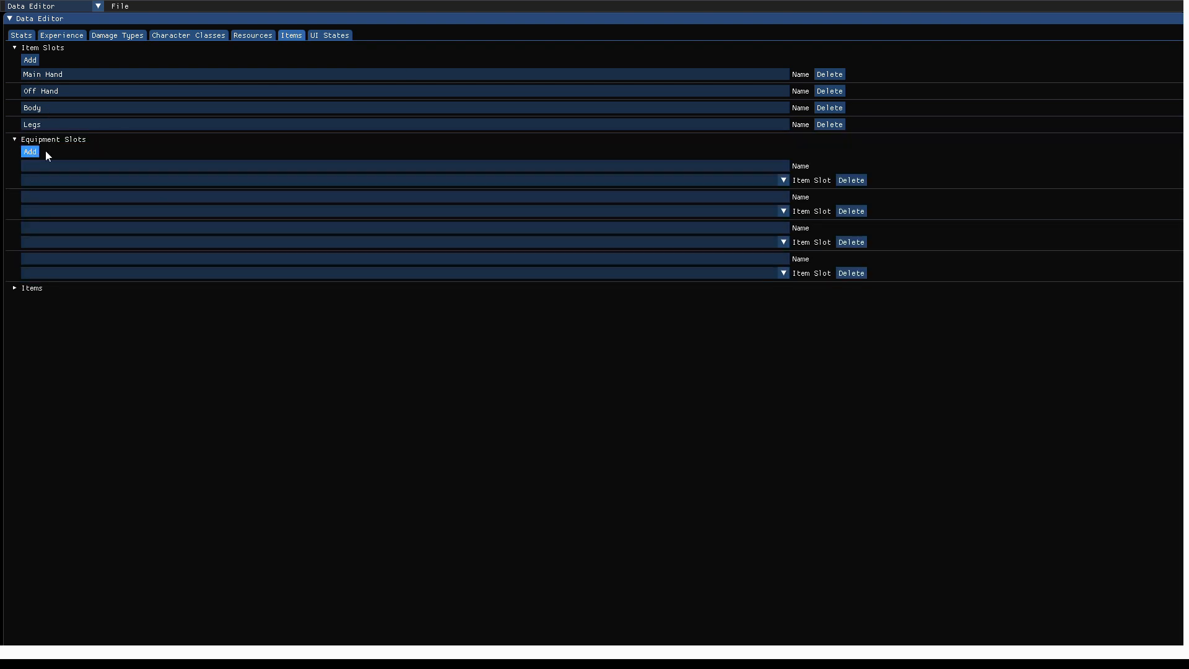
Name the first two equipment slots Main Hand and Off Hand, assigning each the item slot of the same name.
click(106, 180)
click(77, 195)
click(62, 167)
text(Mail)
key(BackSpace)
text(n Hand)
key(Tab)
text(Off Han)
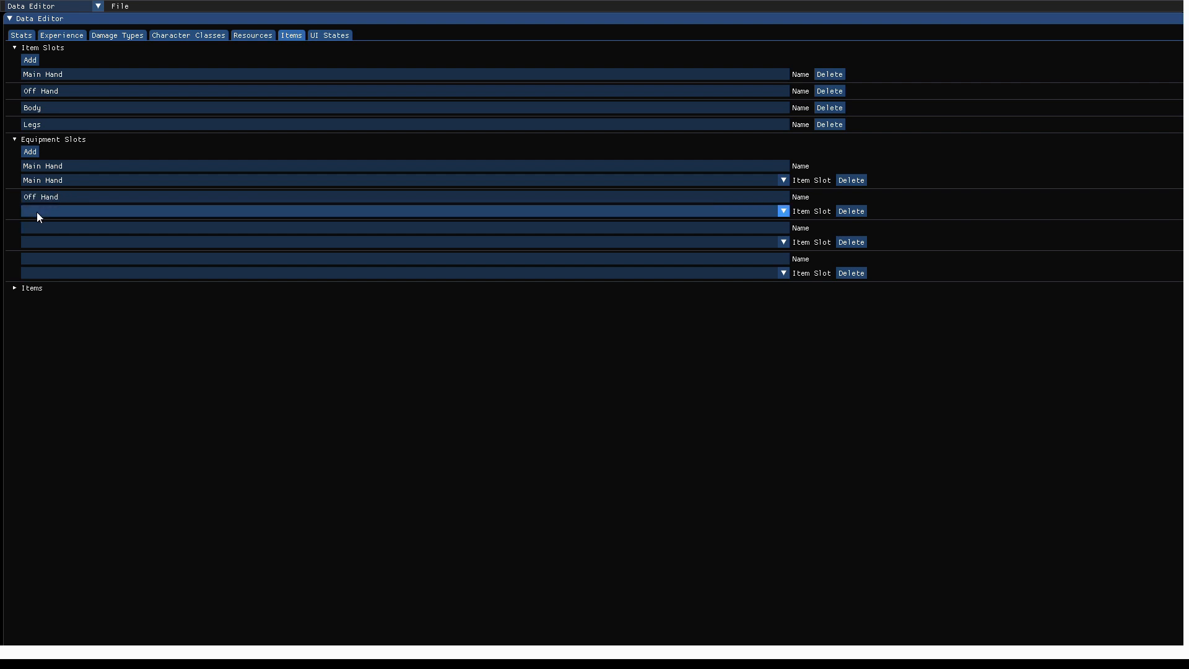
click(37, 211)
click(64, 243)
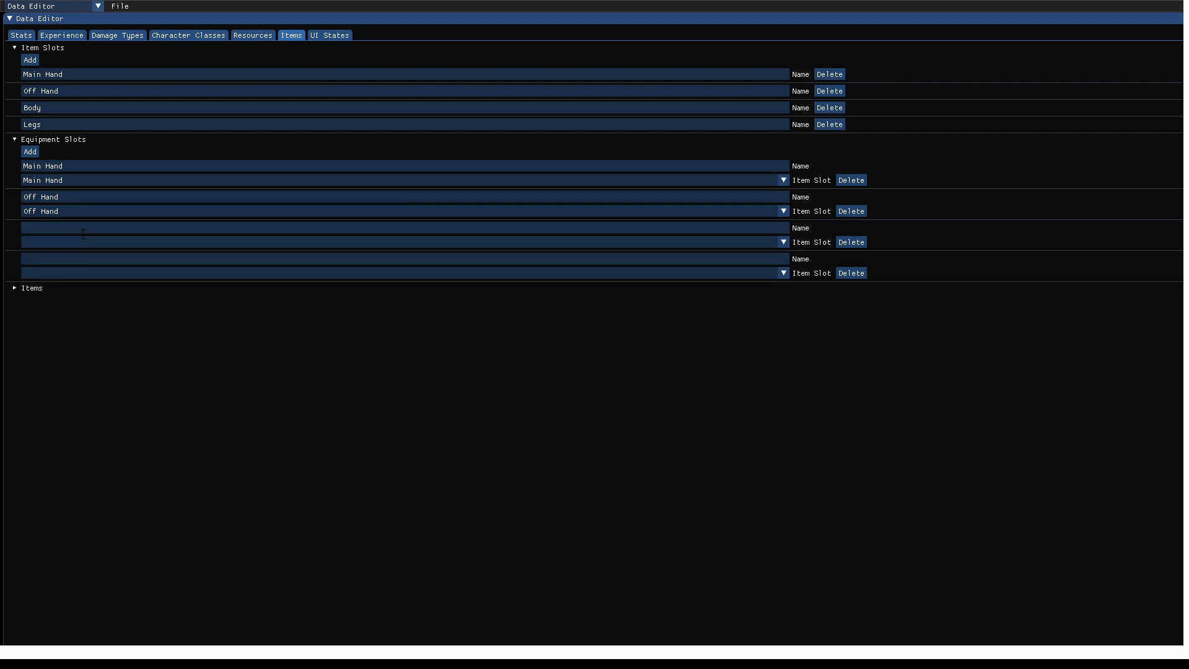
Name the last two equipment slots Body and Legs, assigning each the item slot of the same name.
text(Body)
click(70, 242)
click(46, 288)
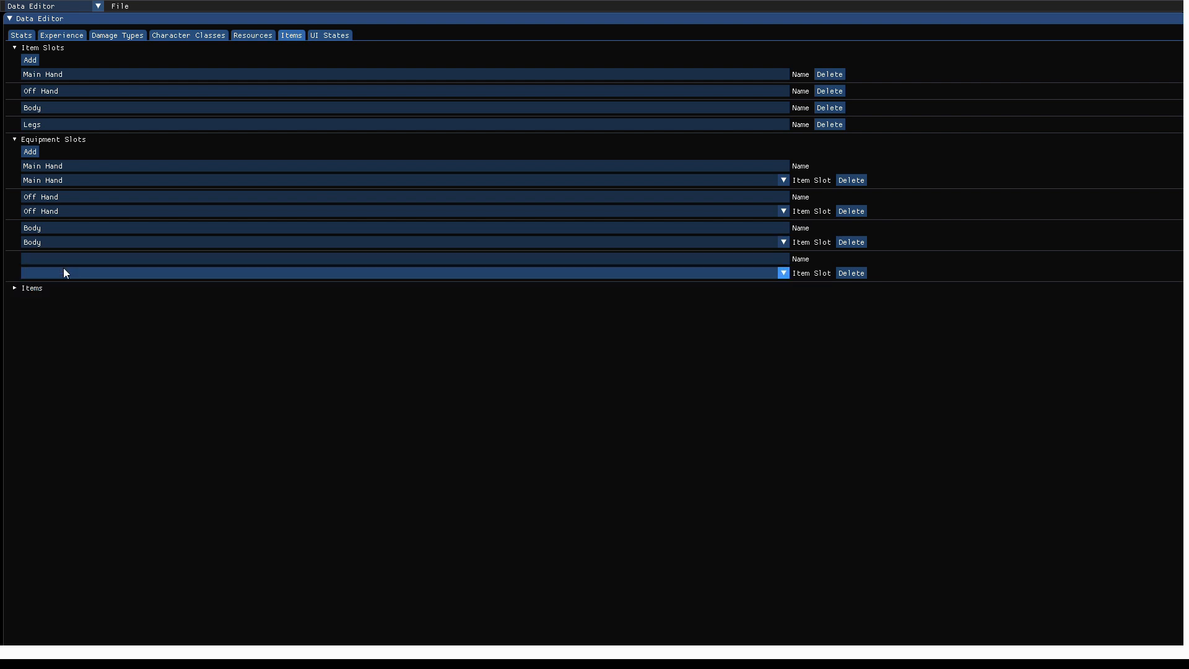
click(74, 263)
text(Leg)
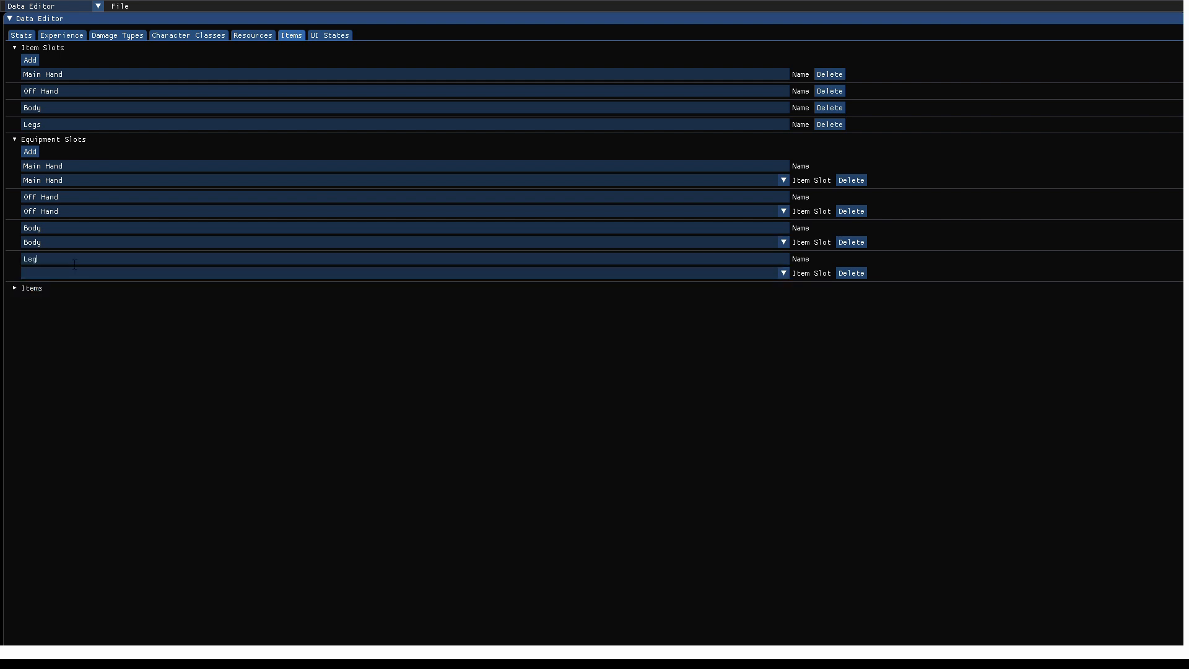
text(s)
click(54, 272)
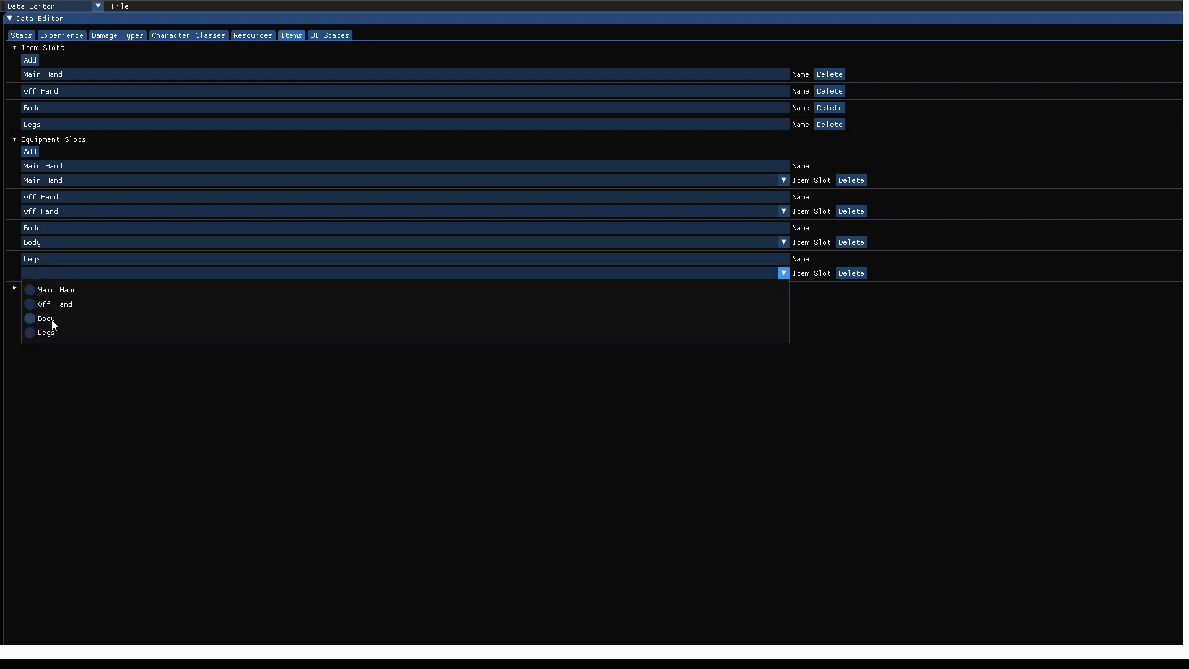
click(43, 334)
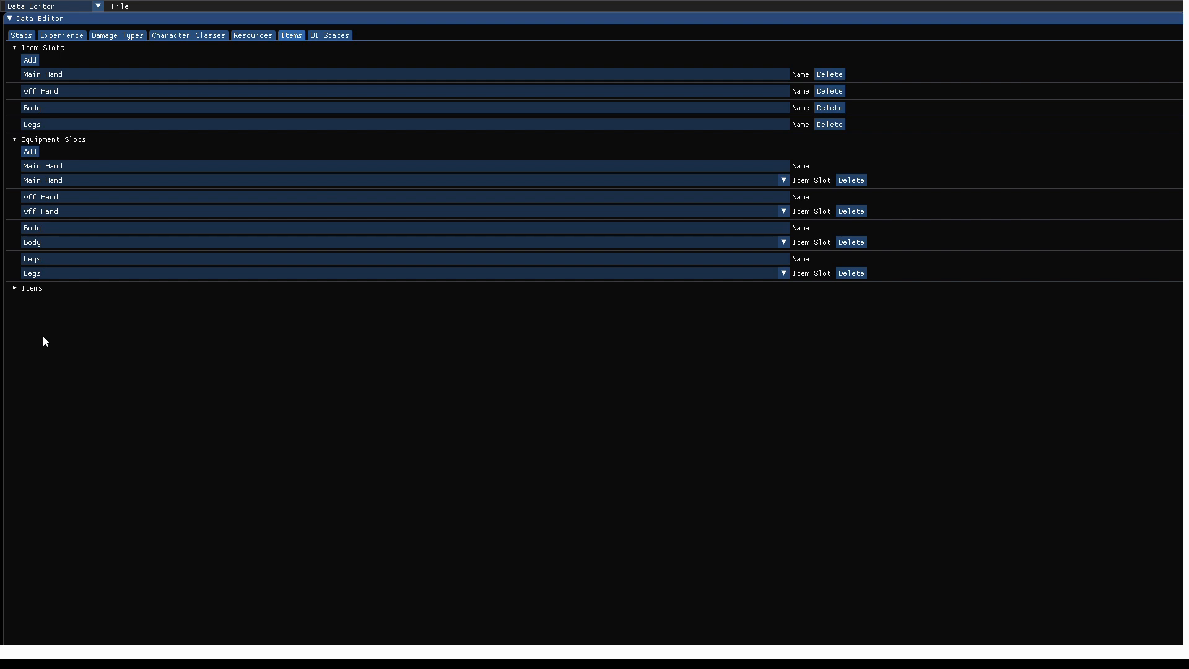
Expand the list of items and save the game data.
click(13, 289)
click(120, 5)
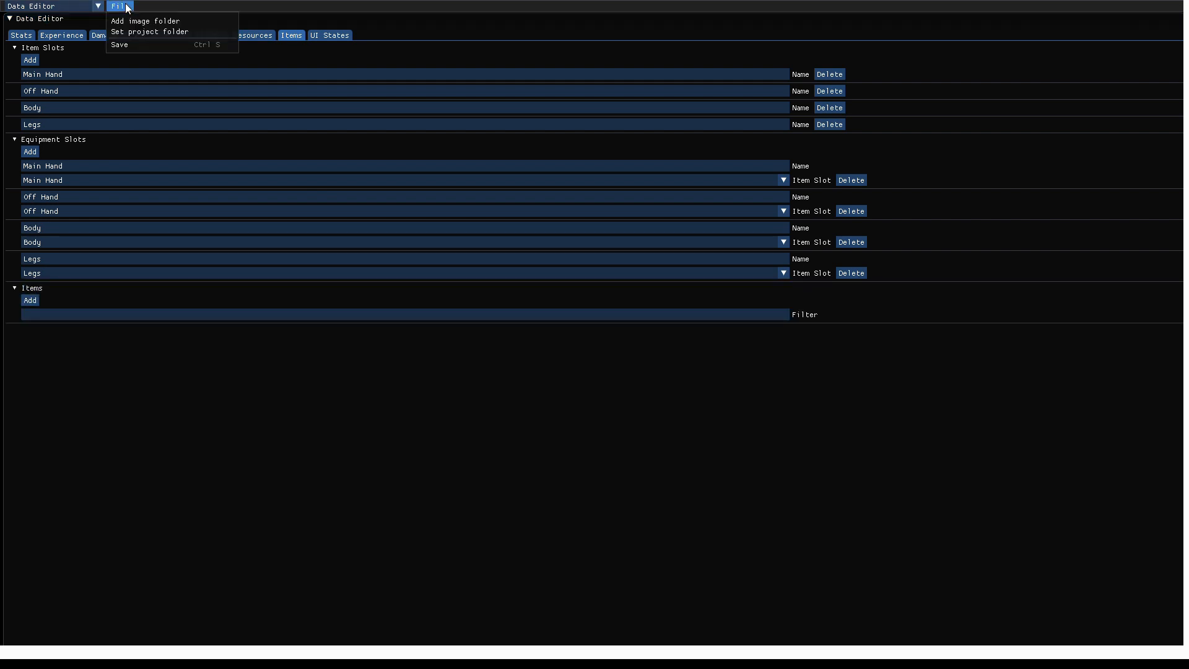
click(131, 40)
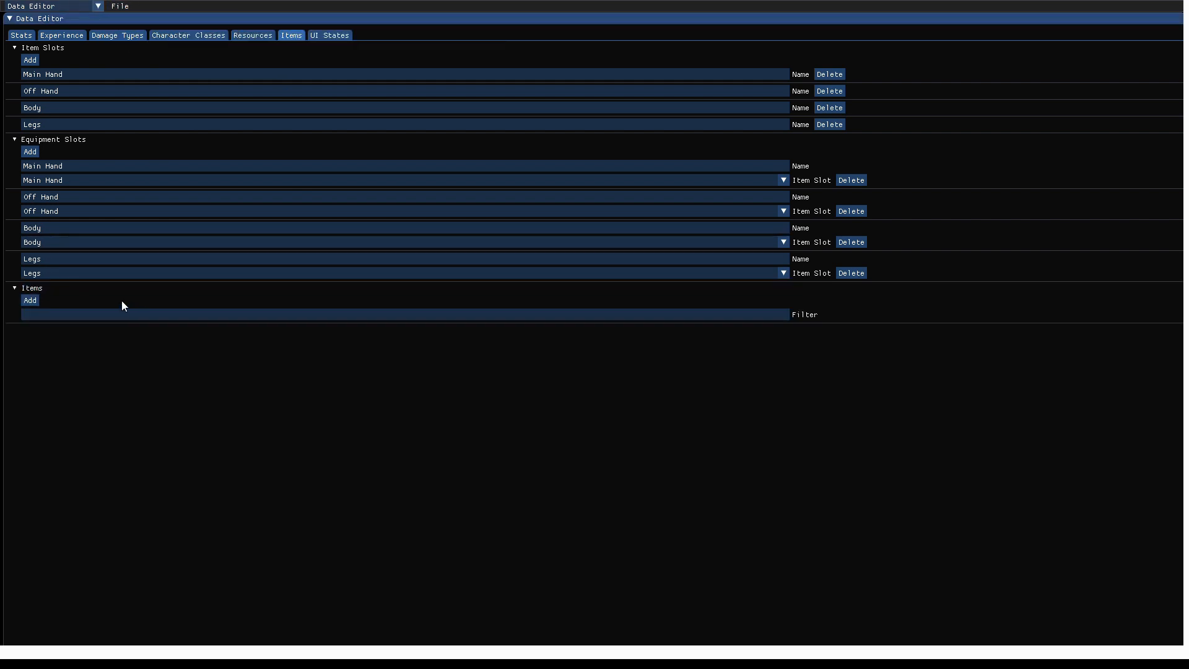
Add an item named Male Sword and give it the image swnt_01.png from the transparent swords icons.
click(31, 302)
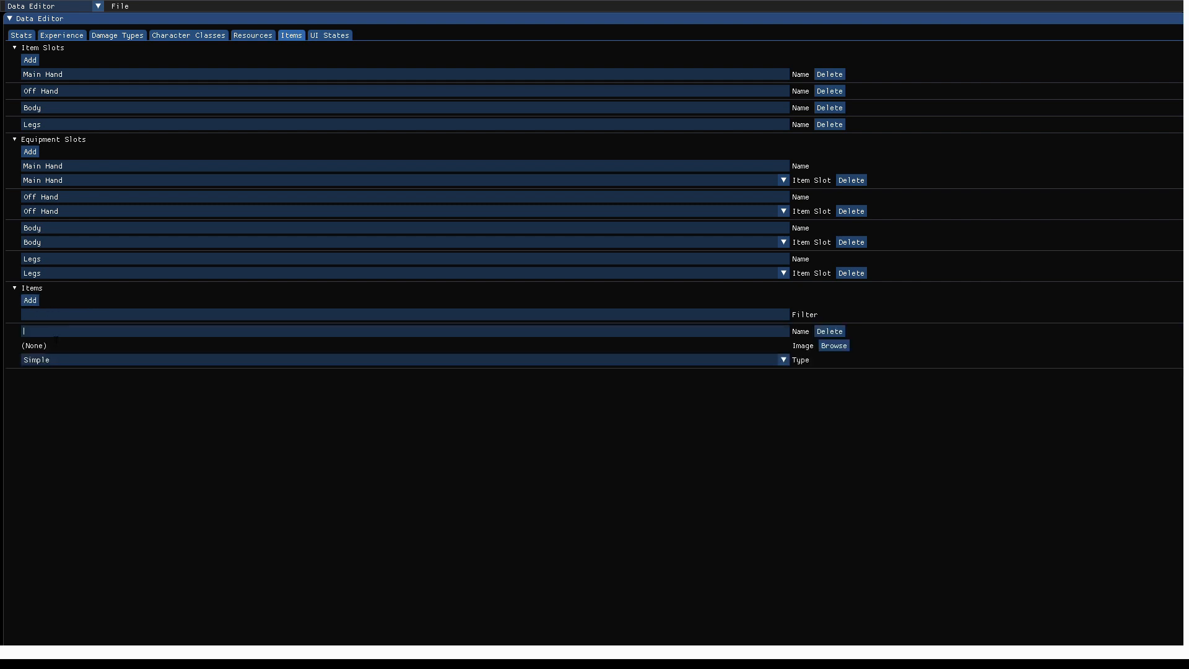
text(Male Sword)
click(827, 345)
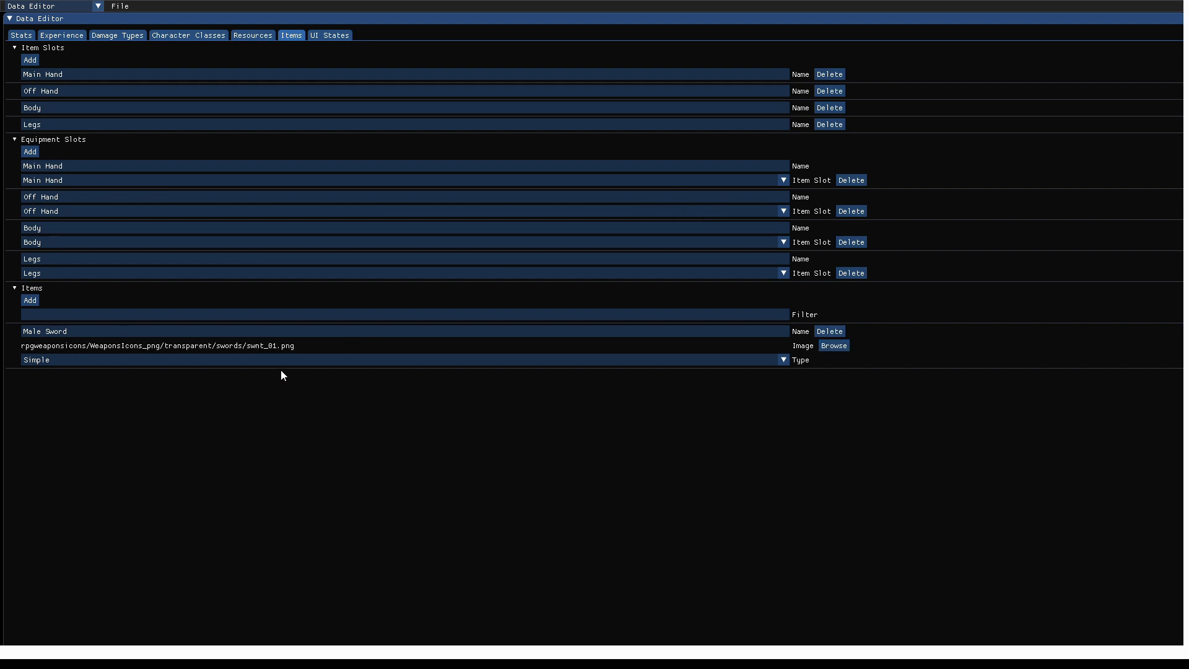
Make the Male Sword a Weapon for the Main Hand slot and assign it the model Male_Orc_1_Sword.
click(88, 359)
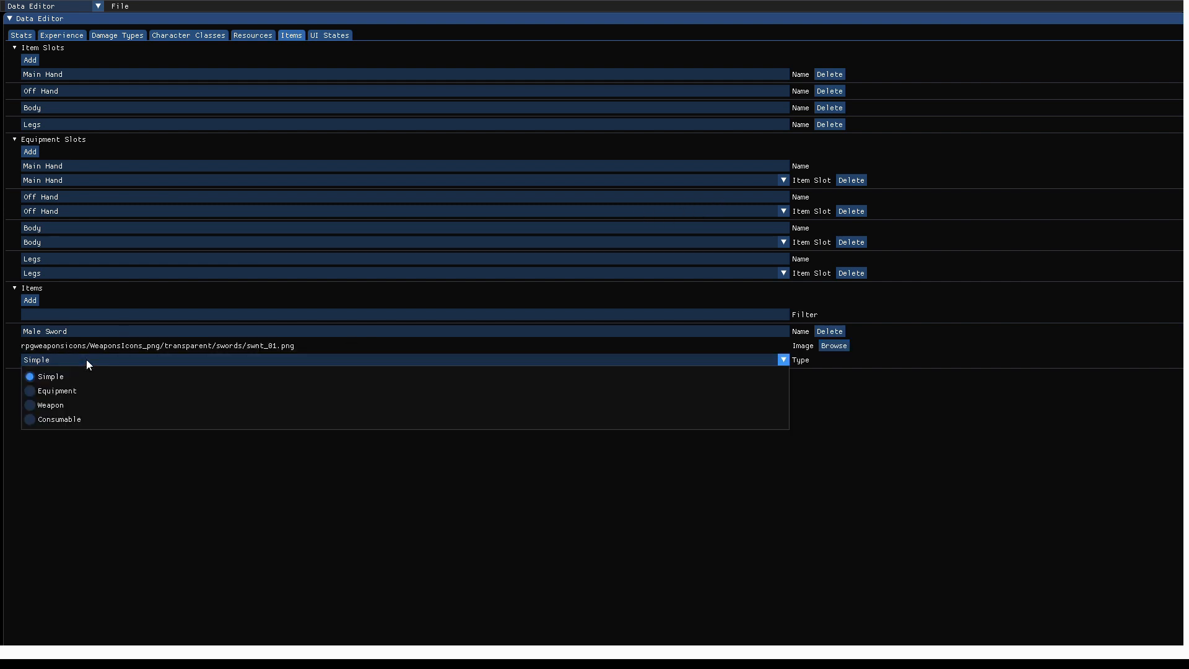
click(64, 403)
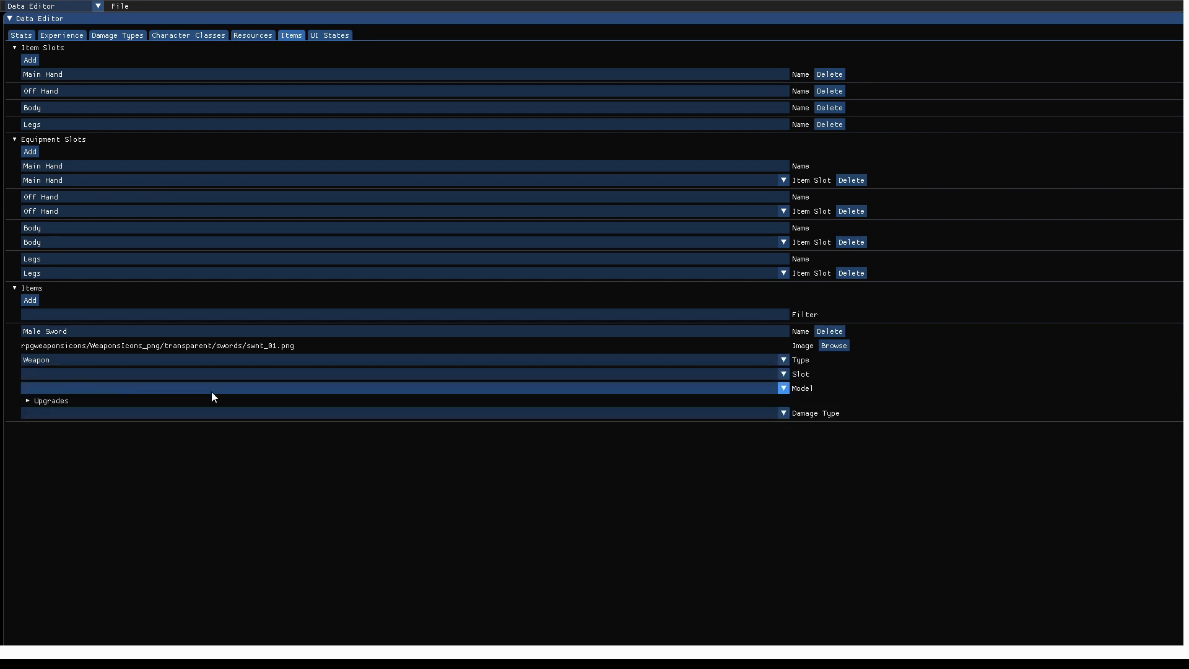
click(80, 378)
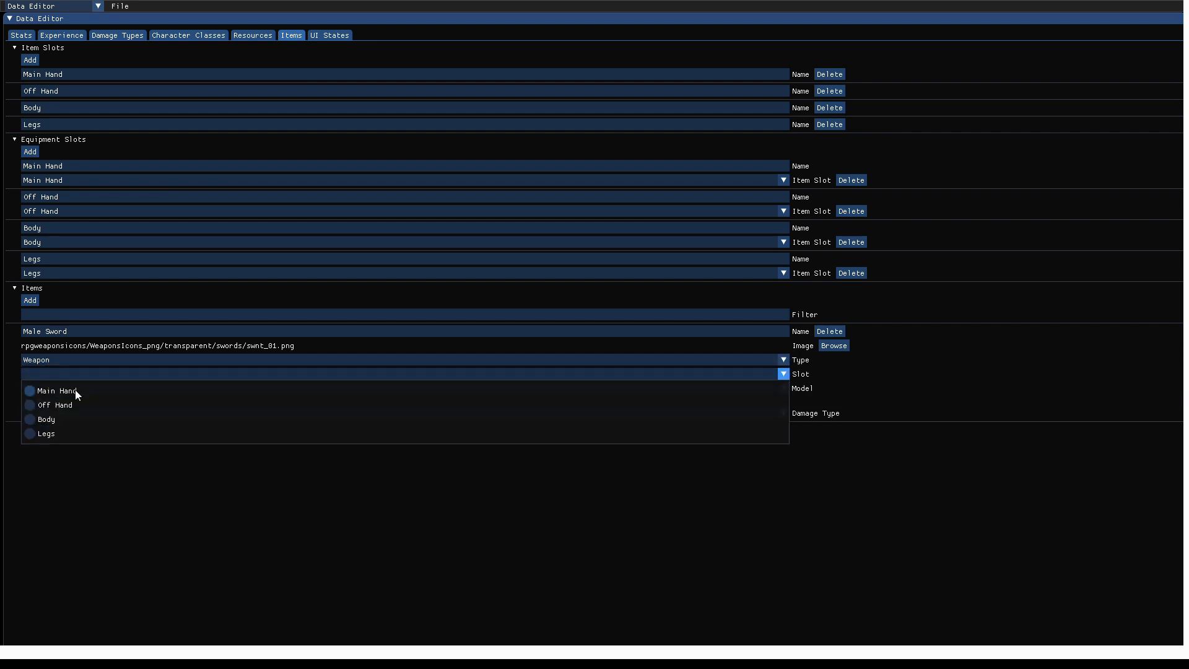
click(76, 390)
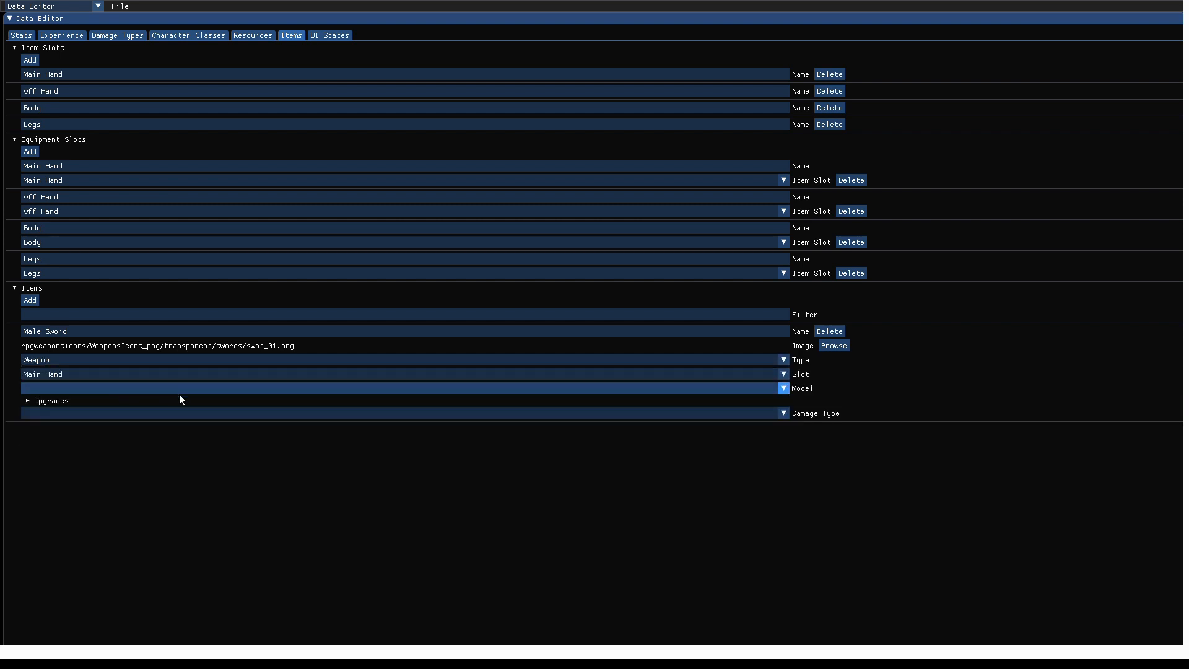
click(115, 388)
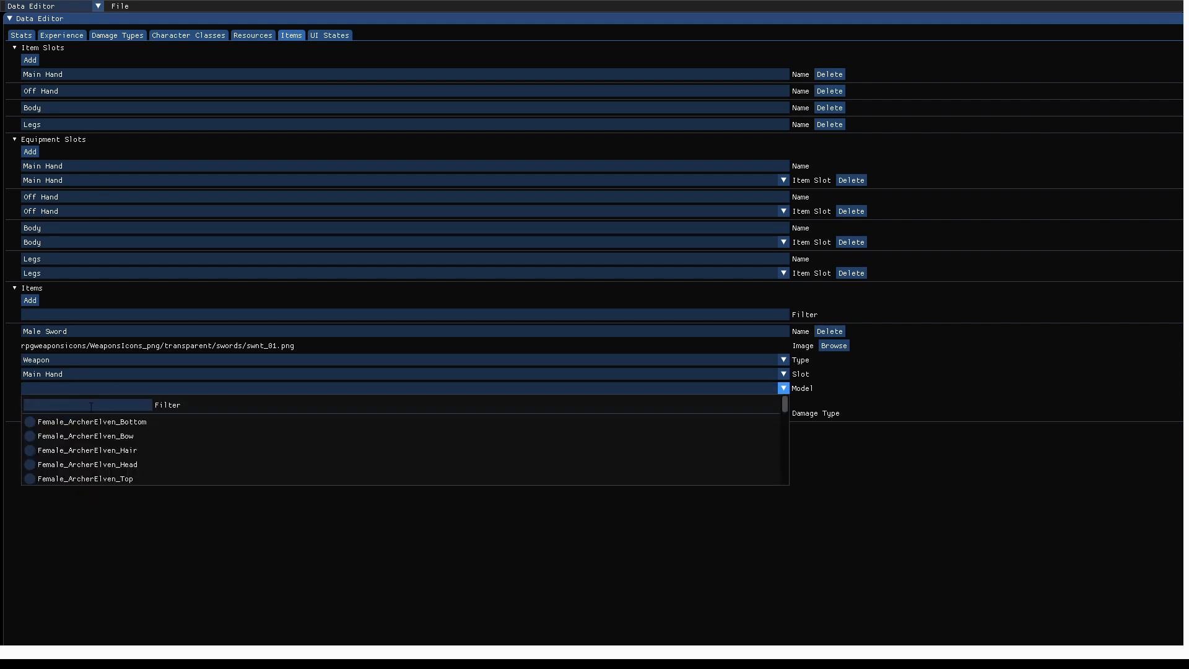
text(orc)
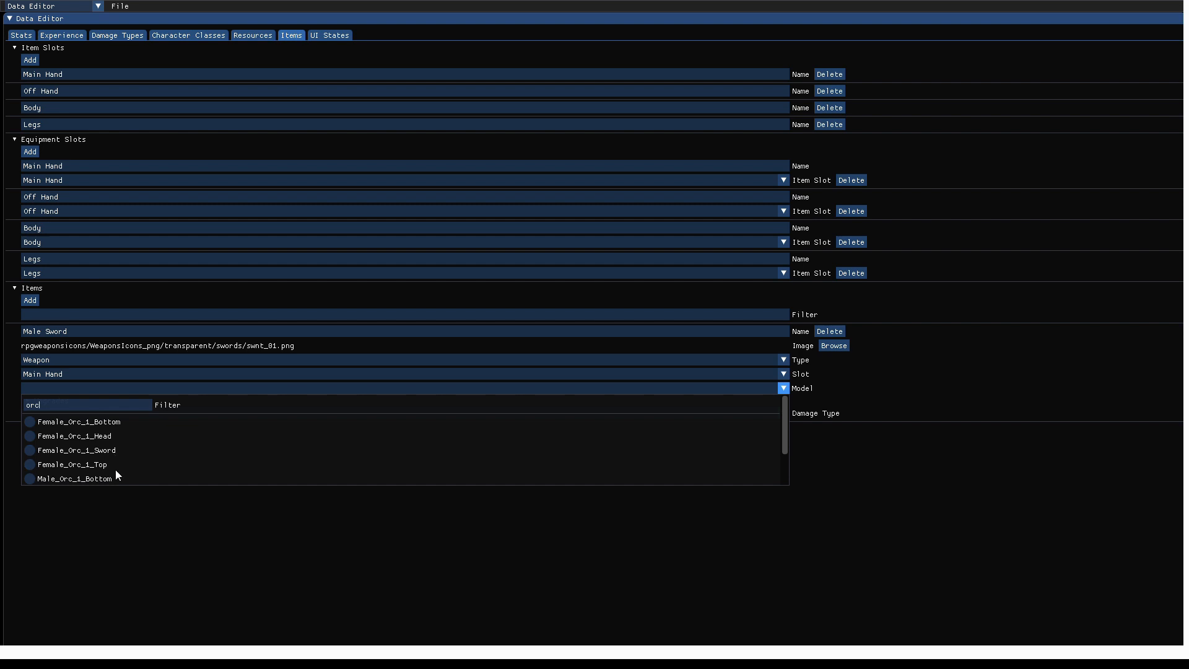
scroll(115, 470, down, 2)
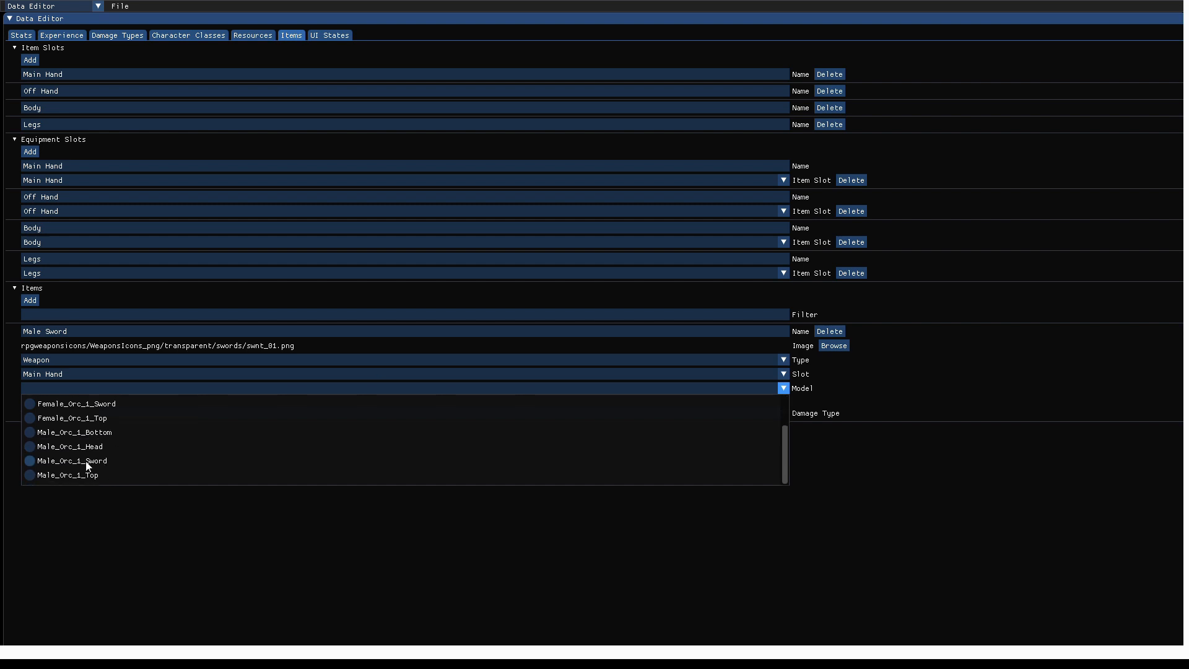
click(43, 461)
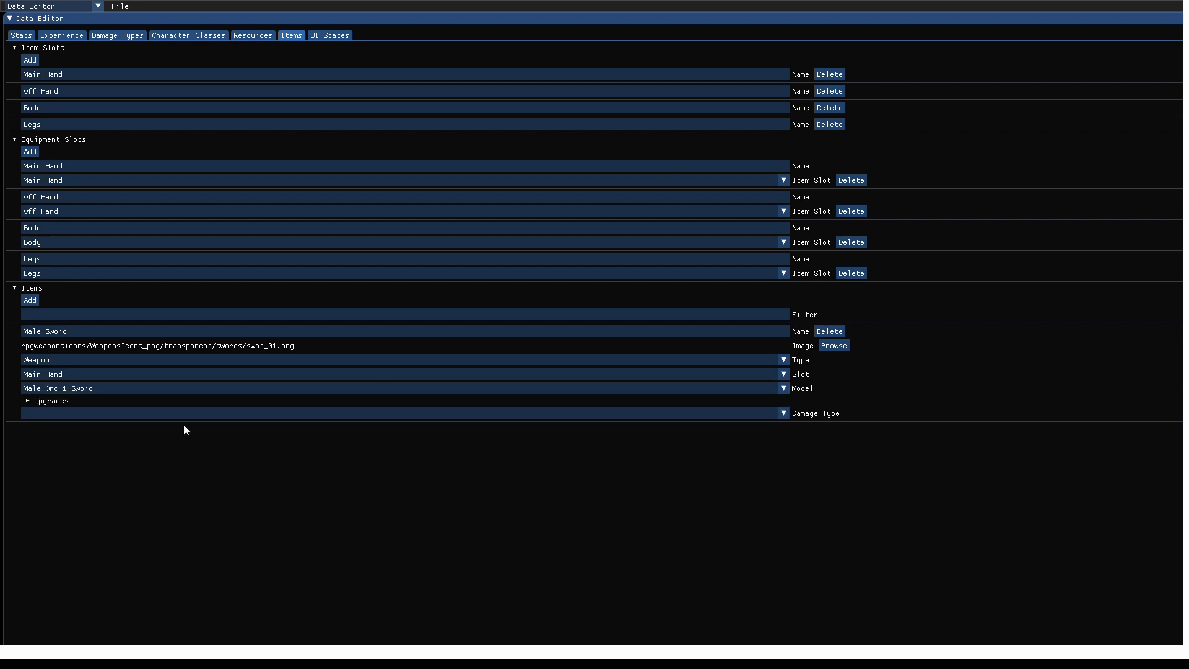
Rename the unnamed damage type as Melee.
click(113, 413)
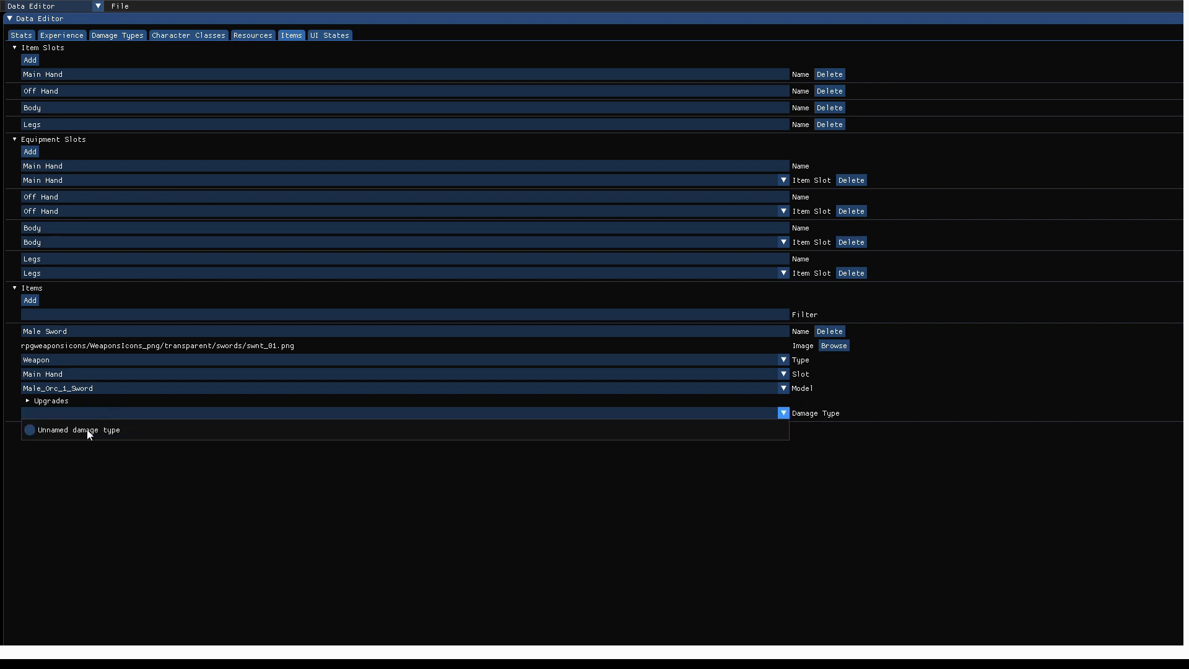
click(127, 412)
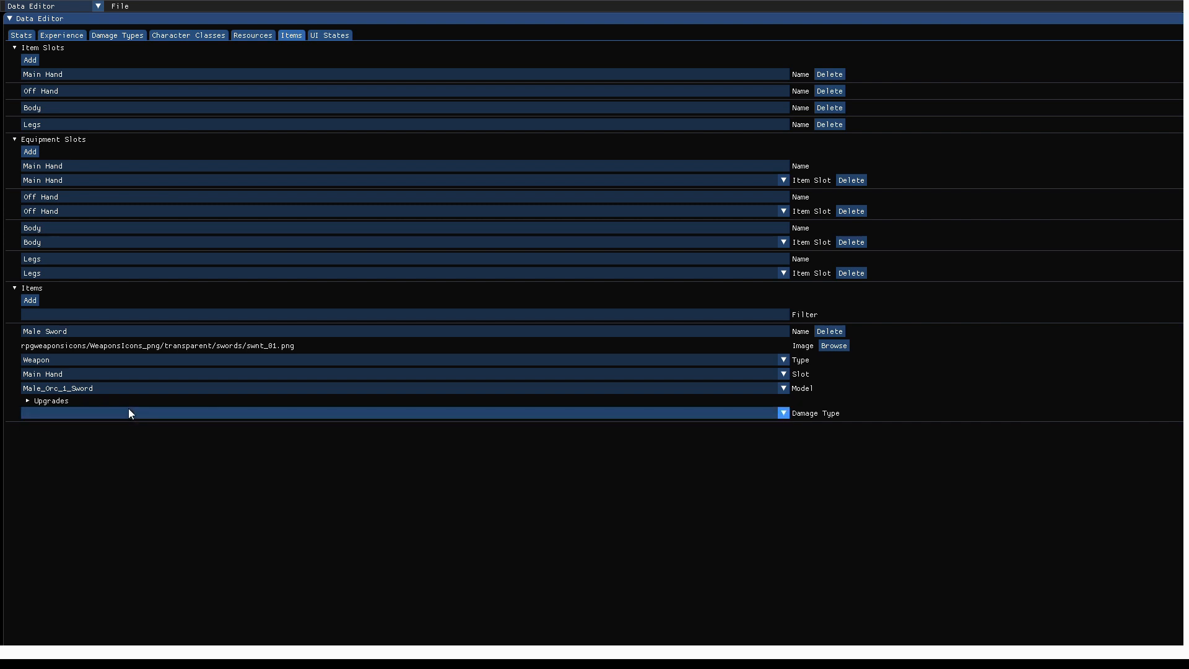
click(128, 35)
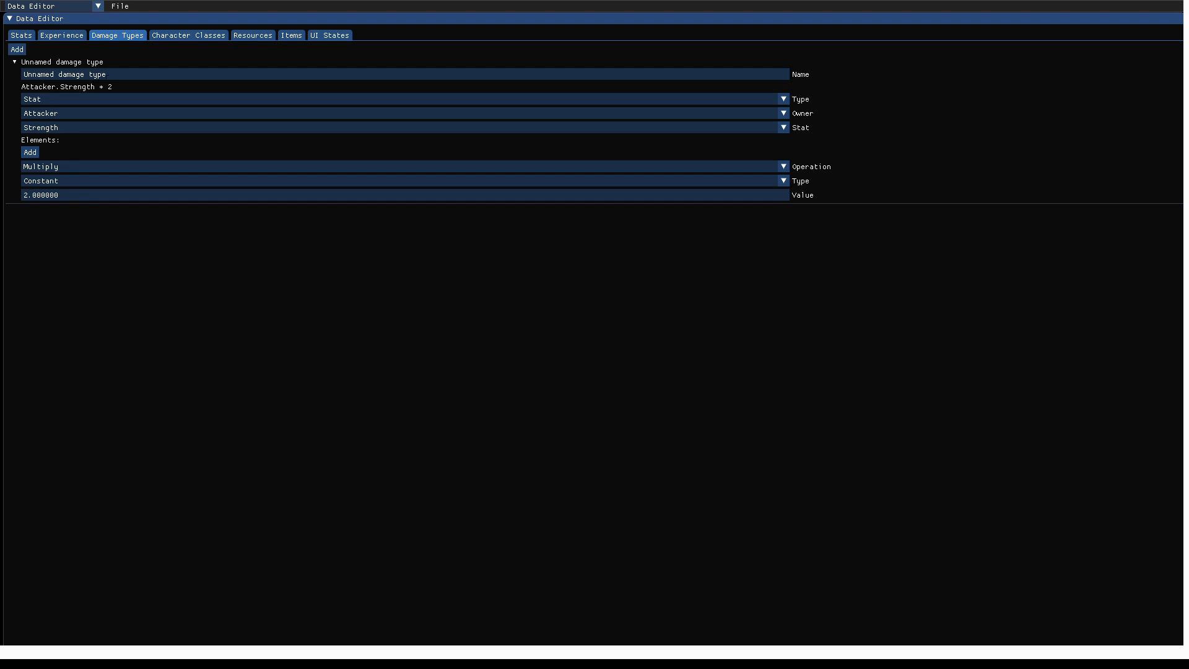
key(shift+Home)
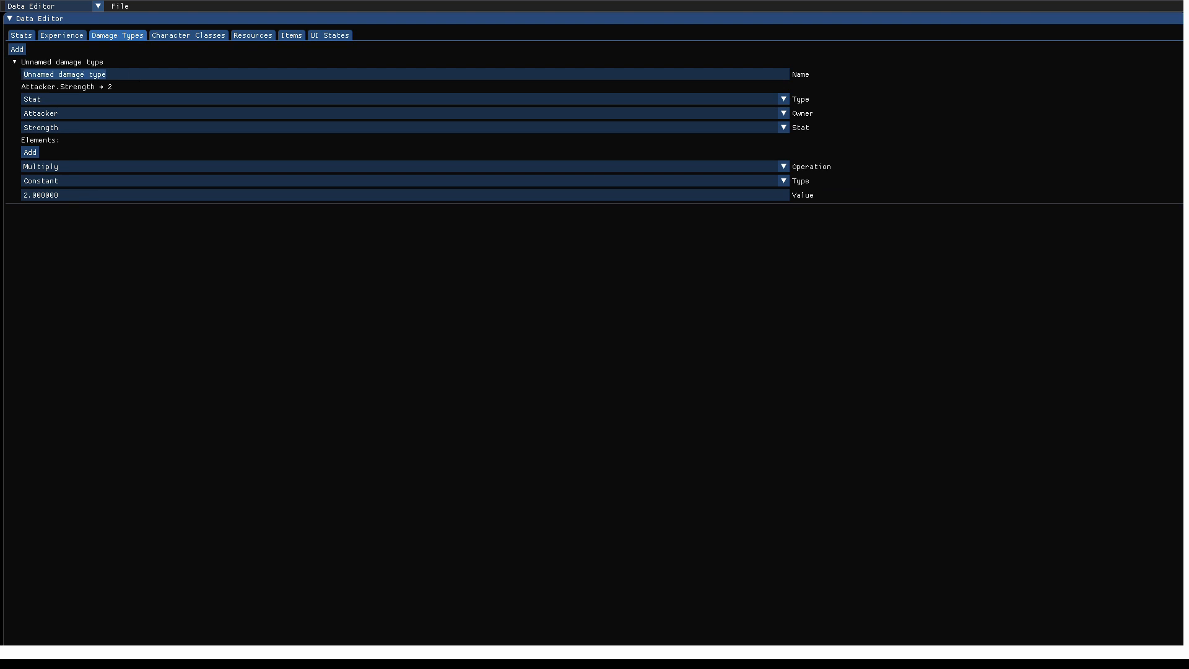
text(Defauk)
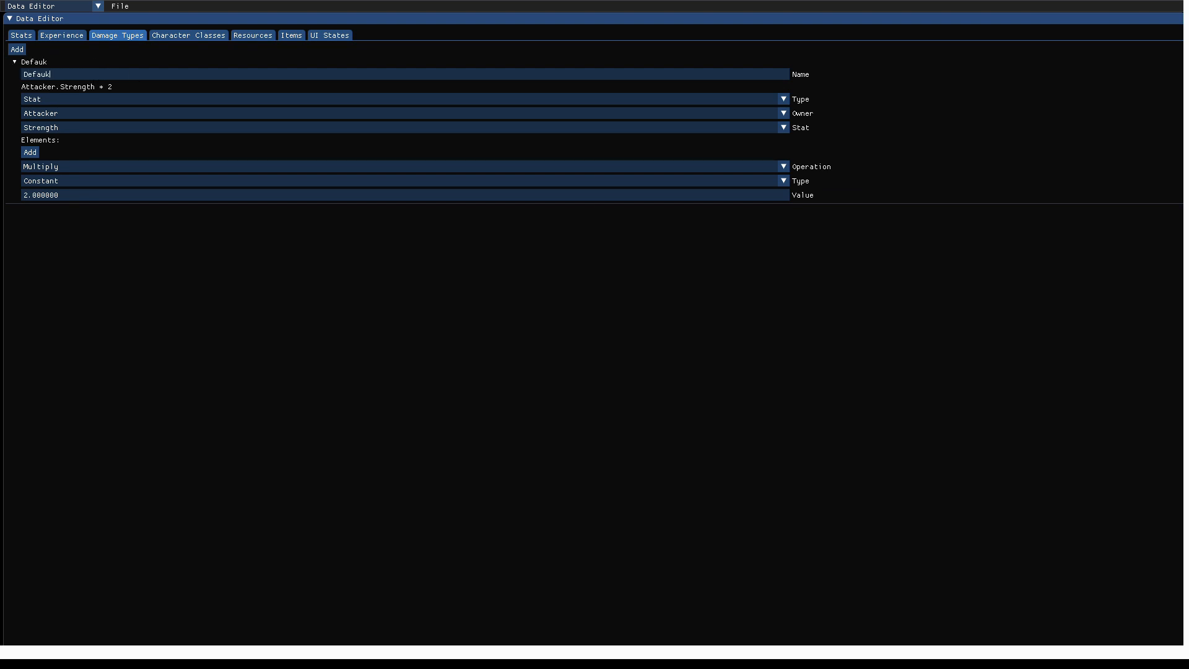
key(BackSpace)
key(BackSpace)
key(BackSpace)
key(BackSpace)
text(Mele)
Set the Male Sword item's damage type to Melee.
click(293, 35)
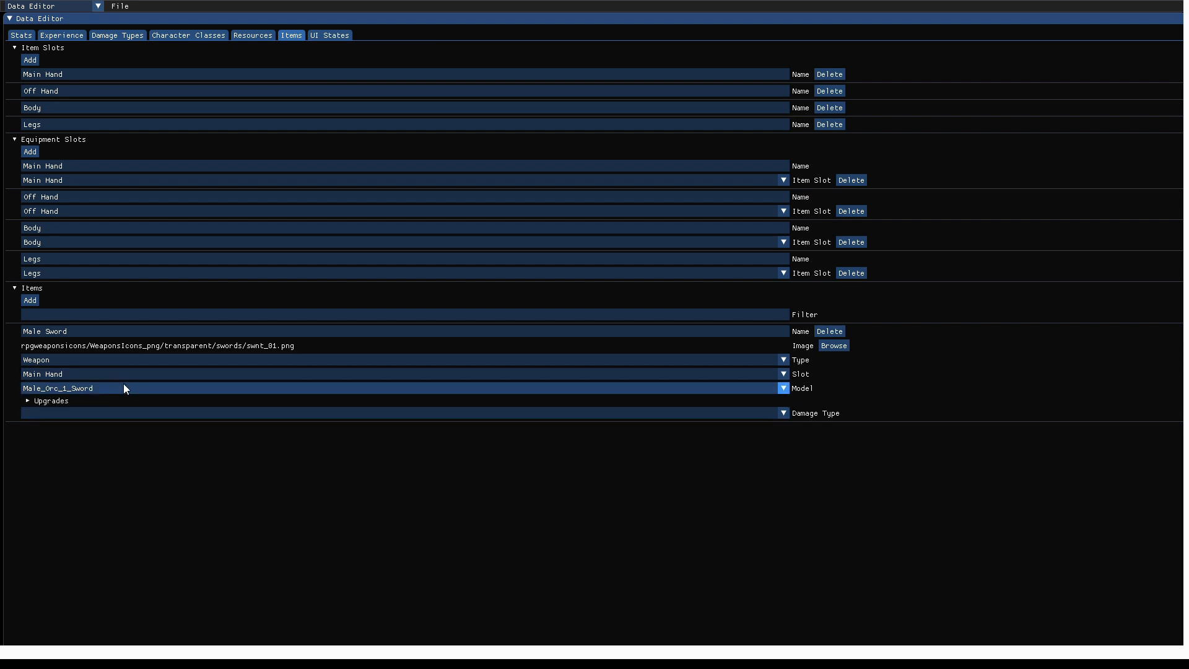
click(89, 413)
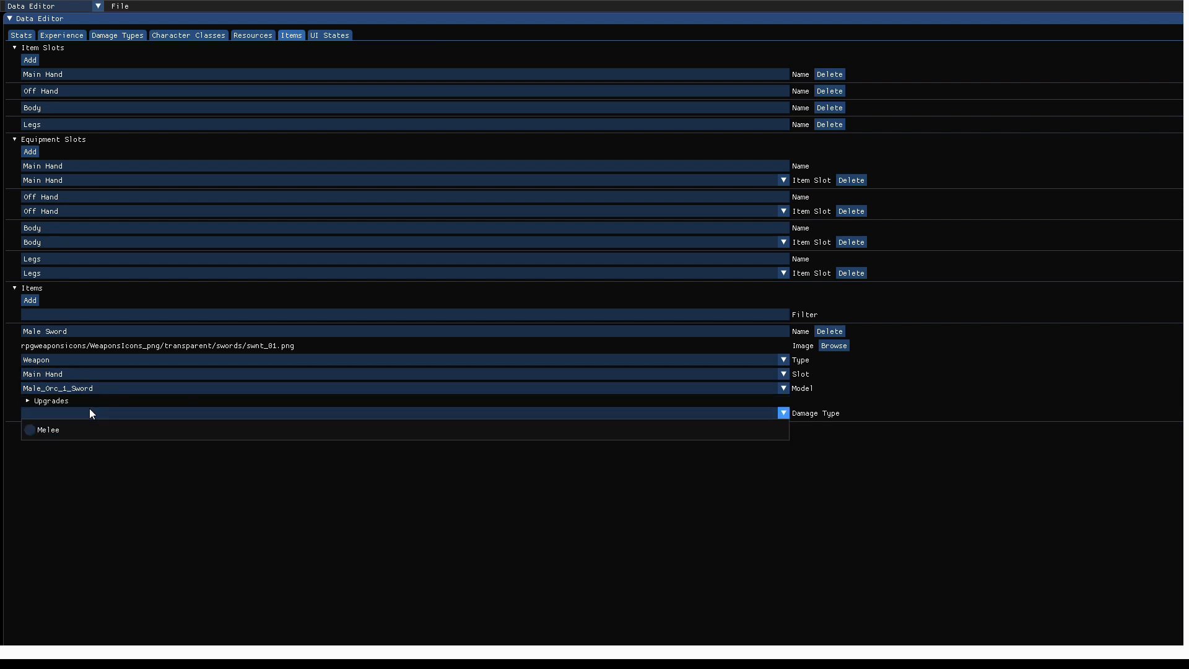
click(49, 430)
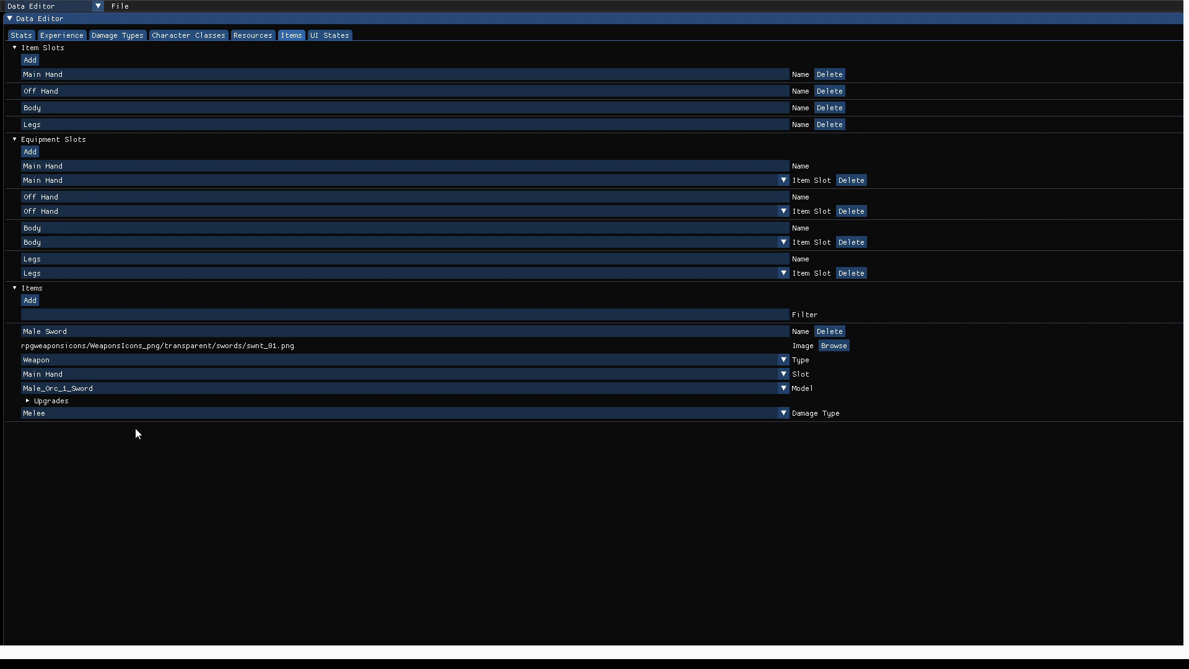
Add an item named Female Sword and give it the image swords_t_05.png from the weapon and armor pack's transparent swords icons.
click(35, 303)
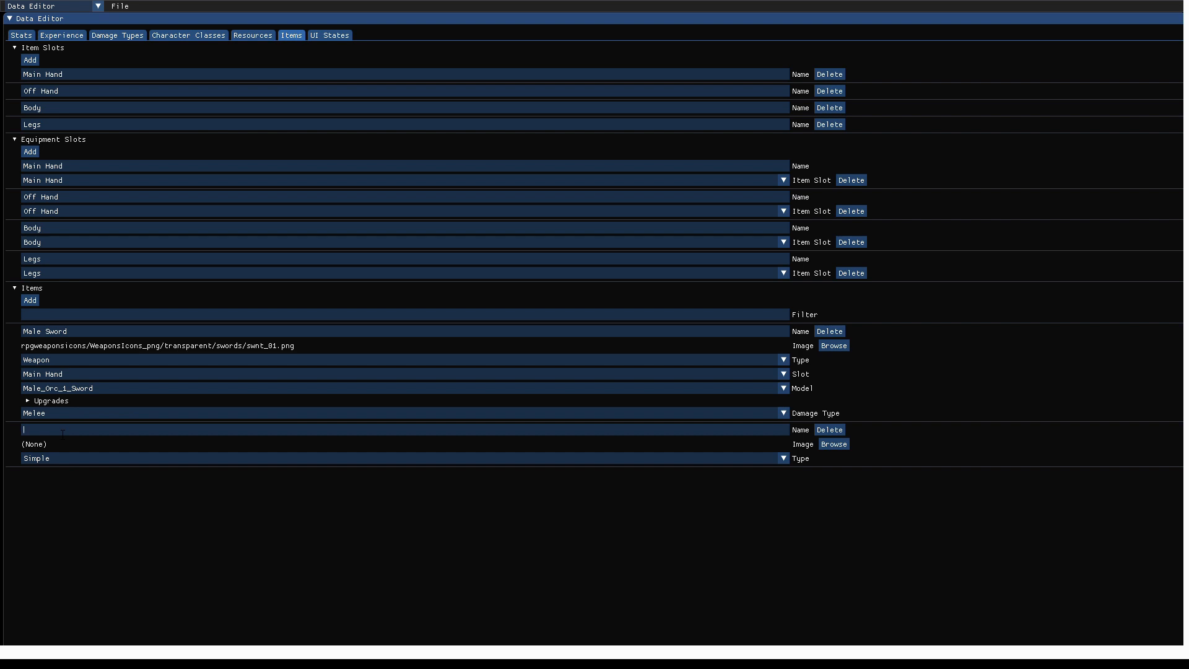
click(63, 433)
text(Female Swore)
click(834, 443)
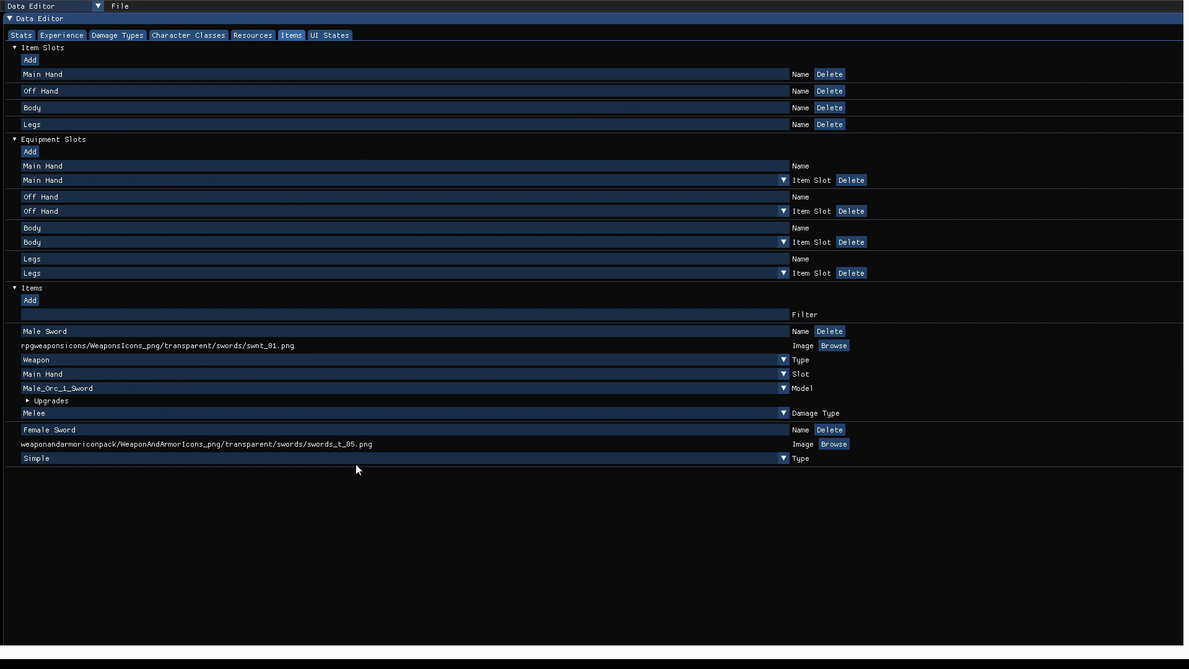
Make the Female Sword a Weapon for the Main Hand slot and assign it the model Female_Orc_1_Sword.
click(481, 458)
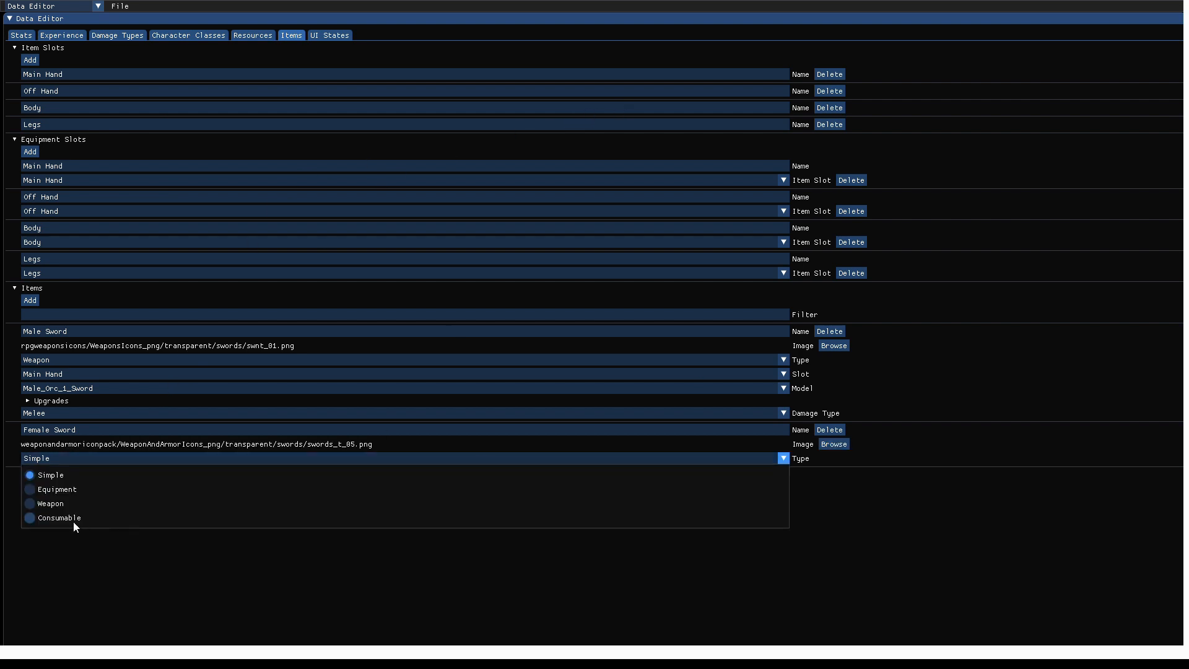
click(59, 504)
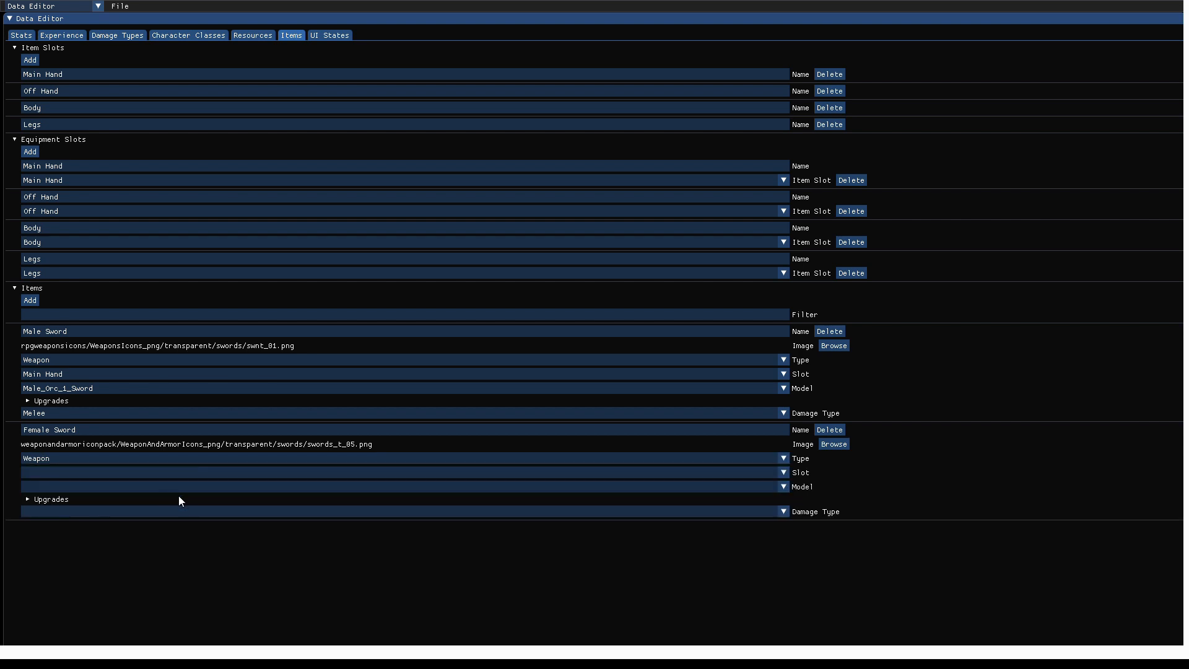
click(118, 472)
click(59, 485)
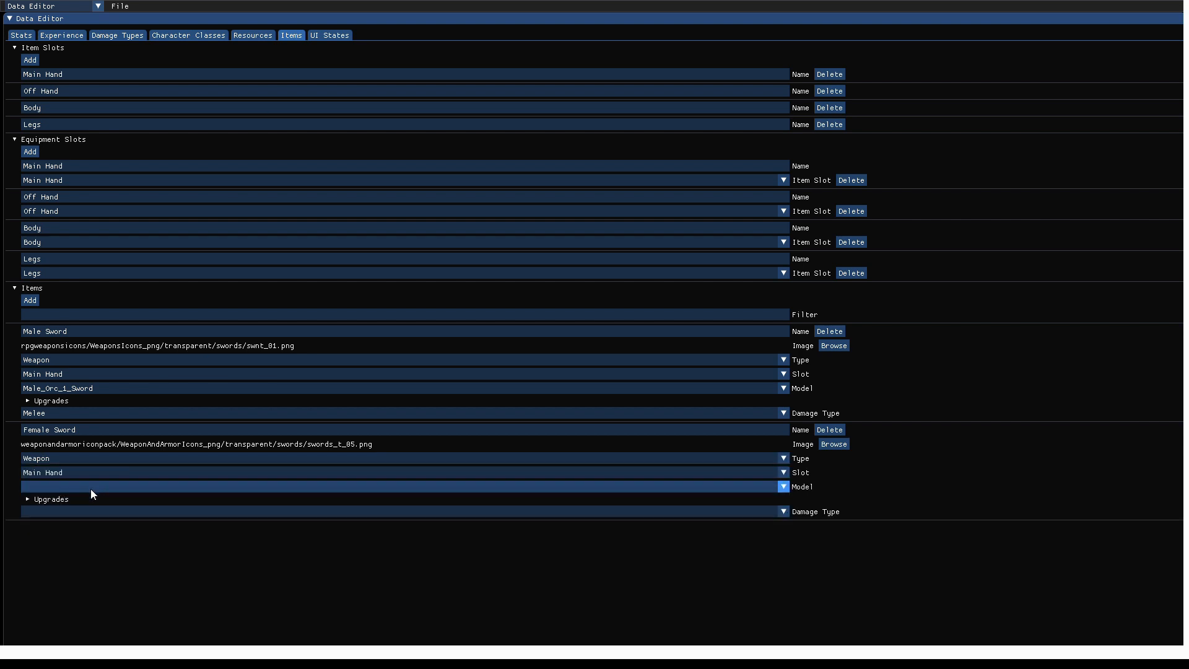
click(91, 489)
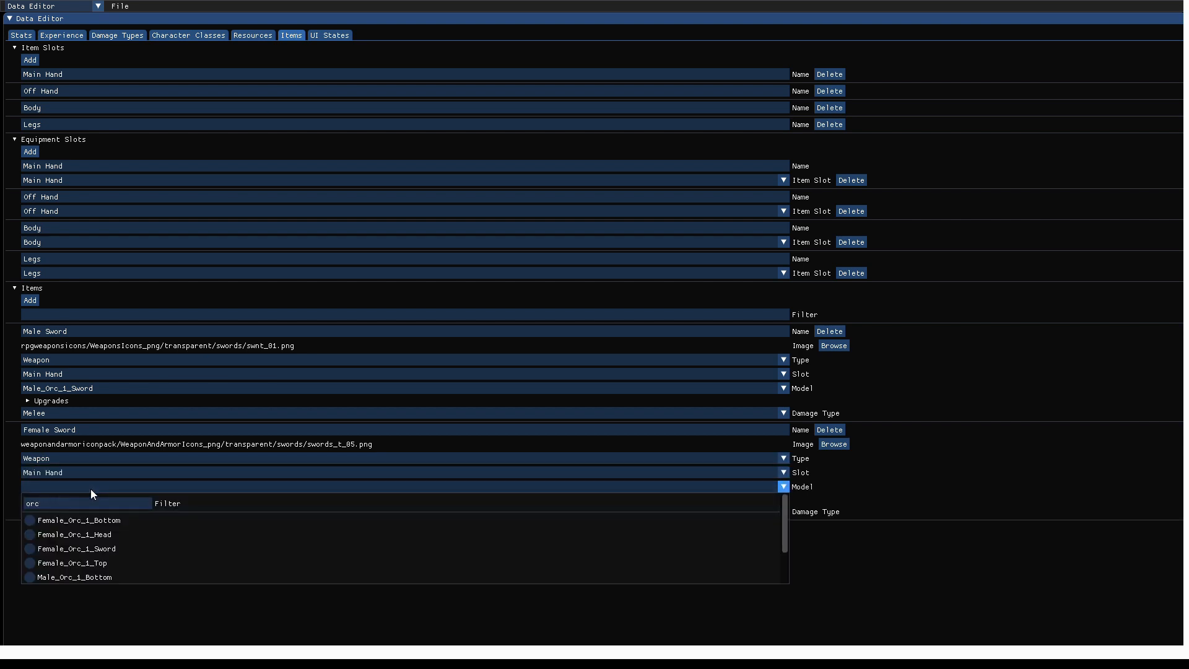
click(92, 549)
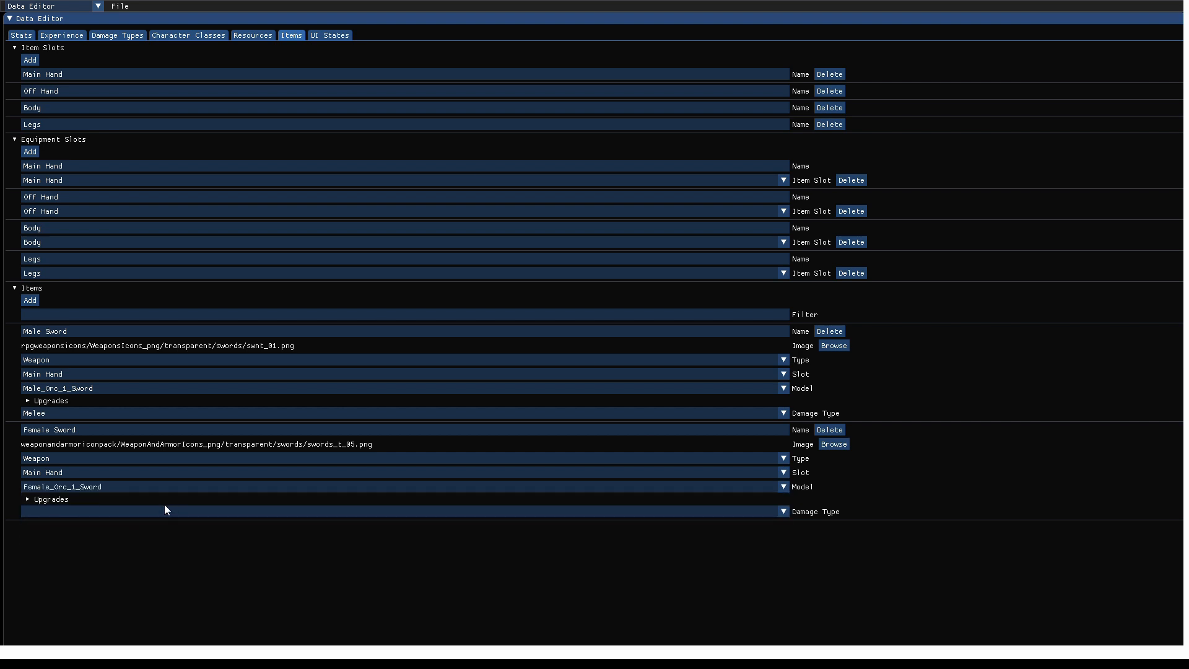
Set the Female Sword's damage type to Melee and save the game data.
click(132, 510)
click(41, 527)
click(119, 5)
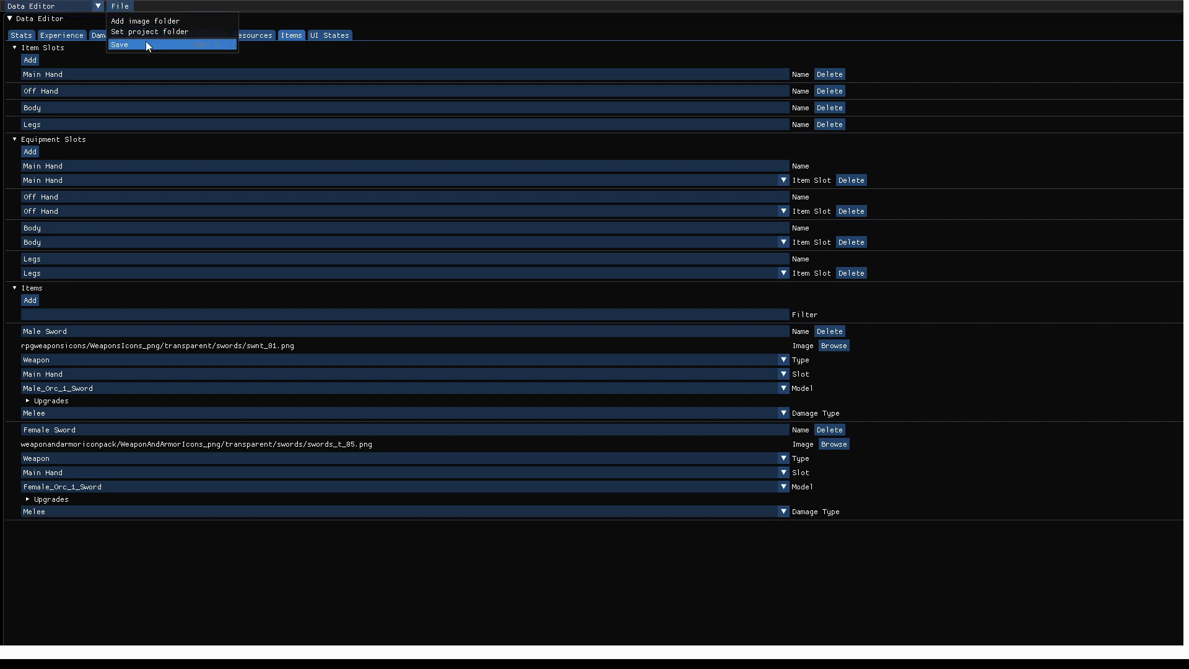
click(146, 41)
Add an item named Female Armor and give it the image arm_t_04.PNG from the transparent armor icons.
click(30, 300)
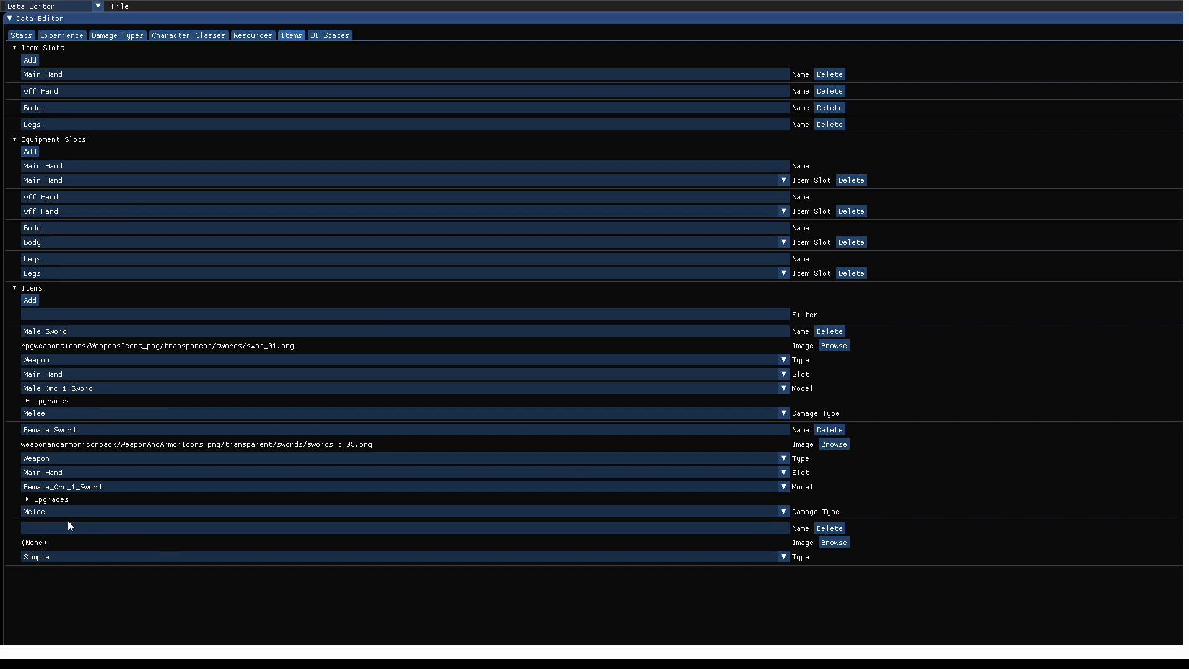
click(109, 528)
text(Female Armor)
Make the Female Armor an Equipment item for the Body slot and assign it the model Female_Orc_1_Top.
click(91, 555)
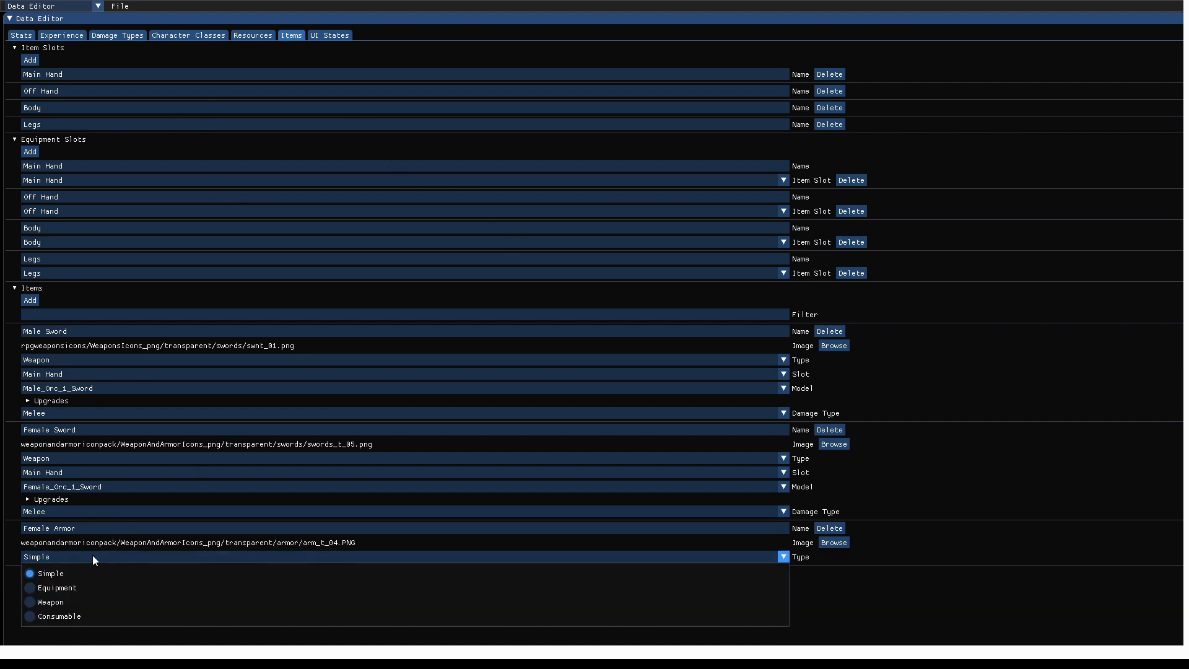
click(62, 590)
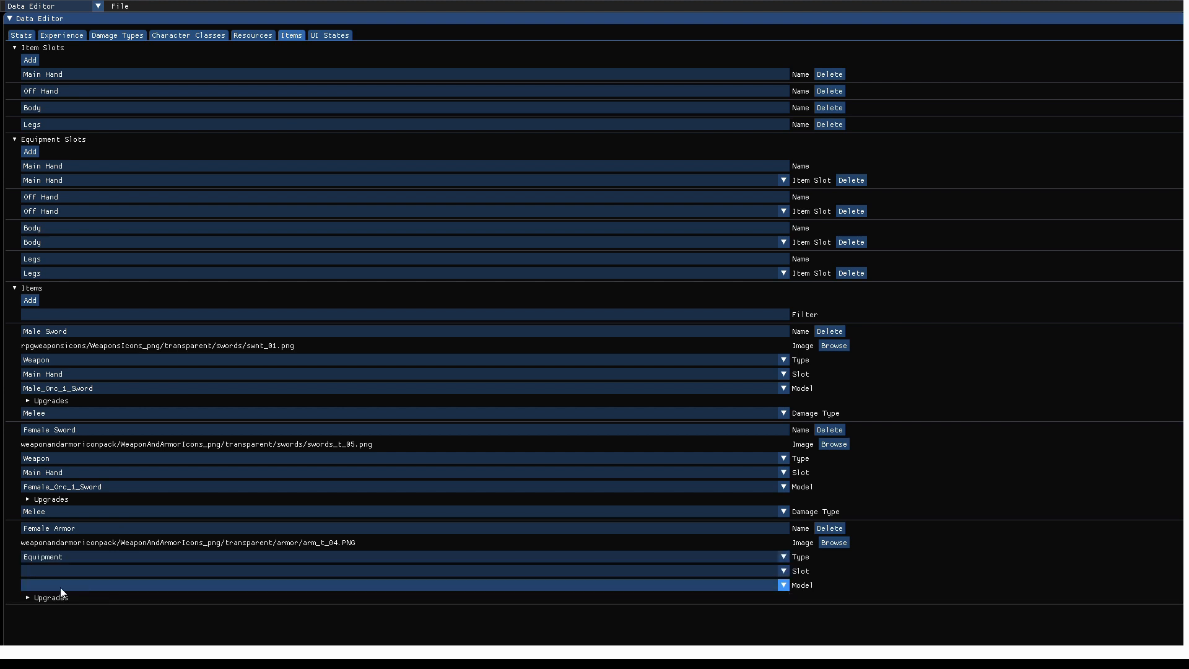
click(66, 571)
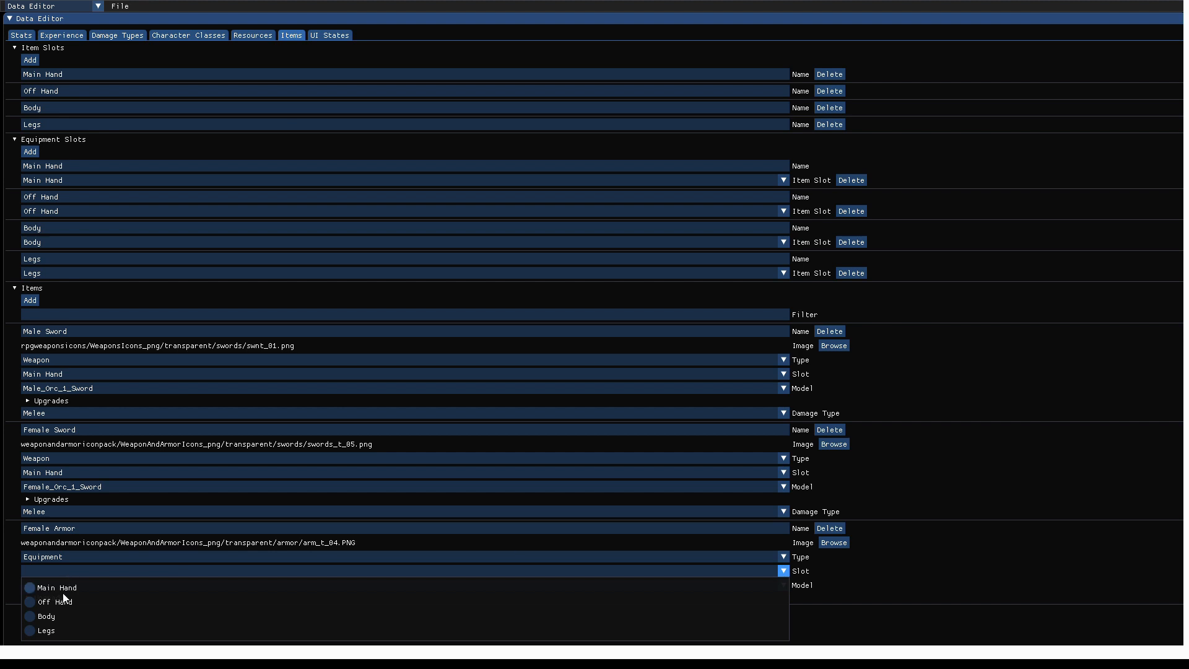
click(54, 615)
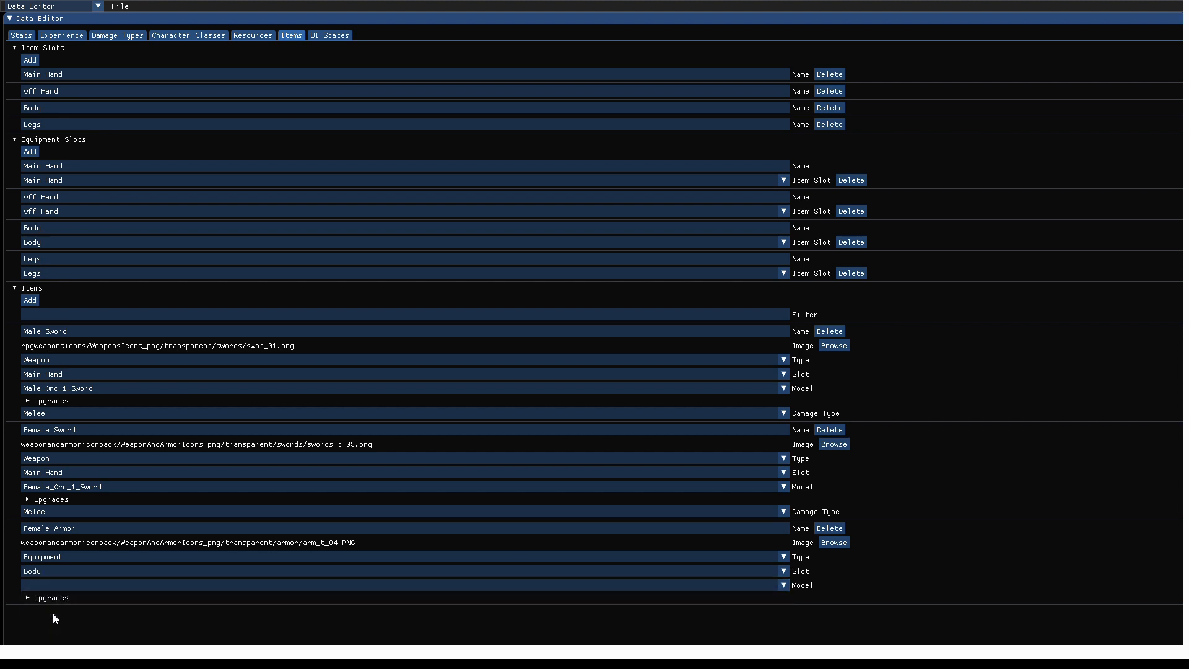
click(79, 589)
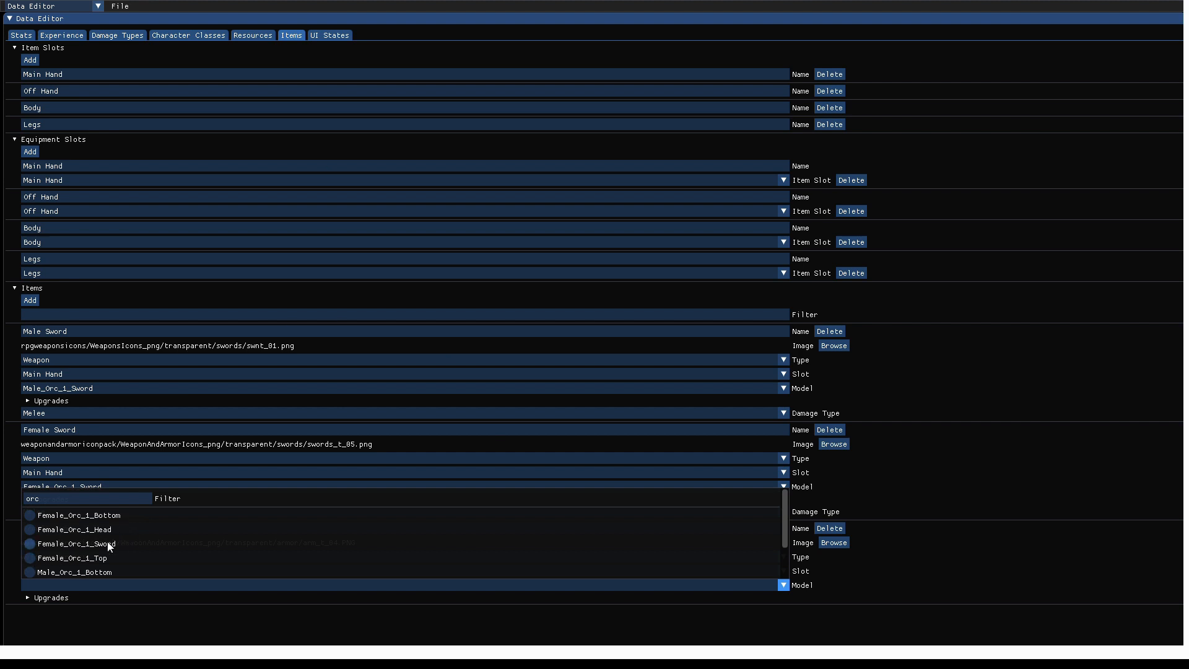
scroll(107, 541, down, 2)
scroll(106, 541, up, 1)
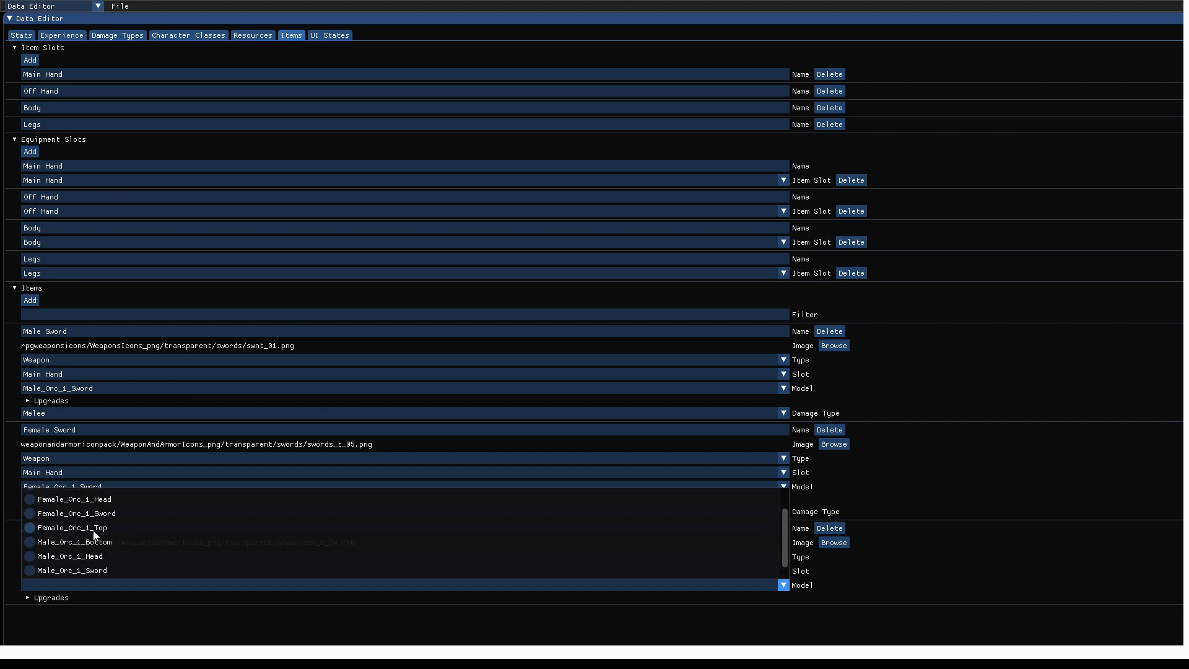
scroll(139, 542, up, 1)
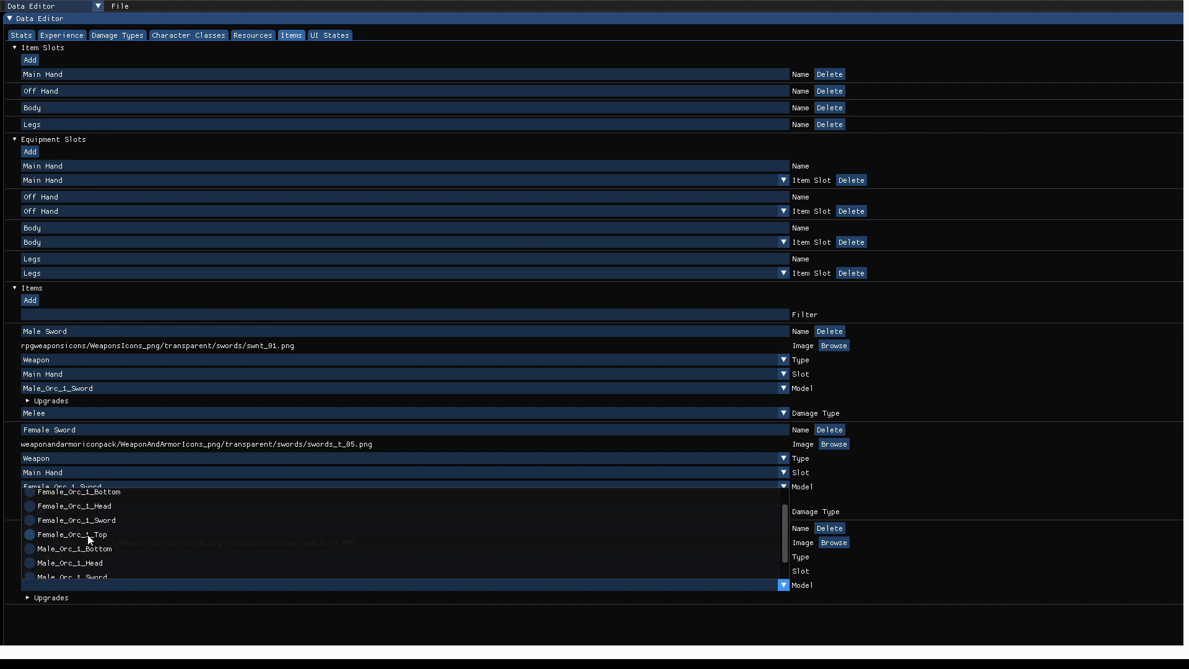
click(37, 535)
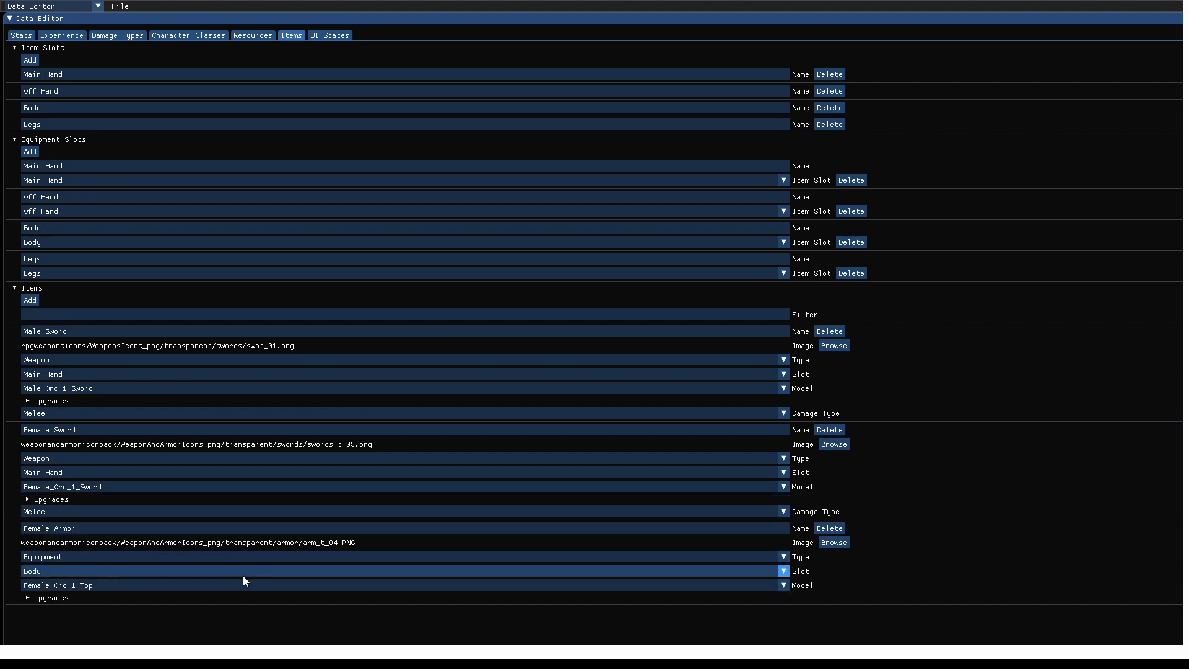
Add an item named Male Armor and give it the image composite_breastplate_t.png from the transparent armor icons.
click(30, 300)
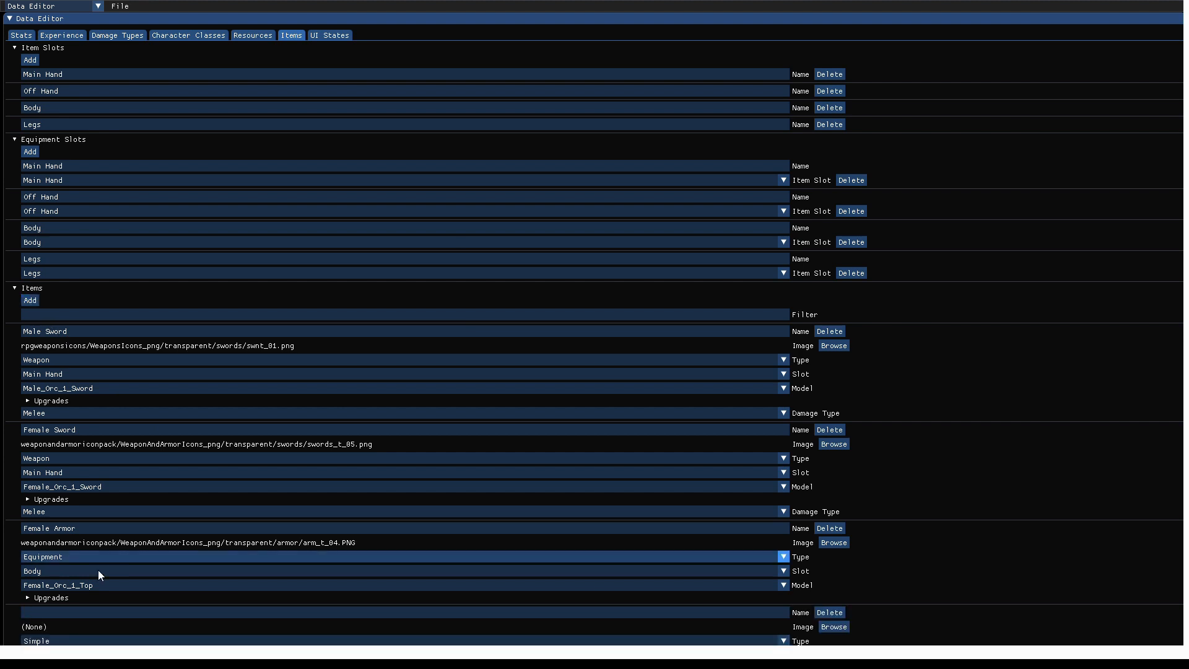
text(e Armor)
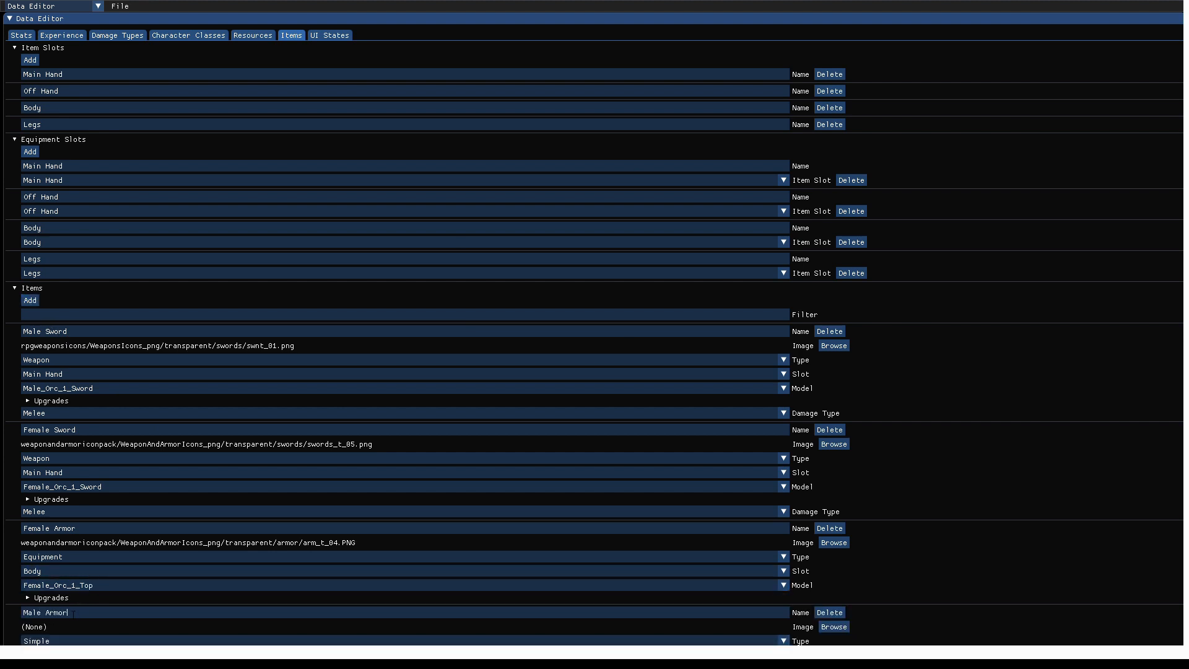
click(830, 625)
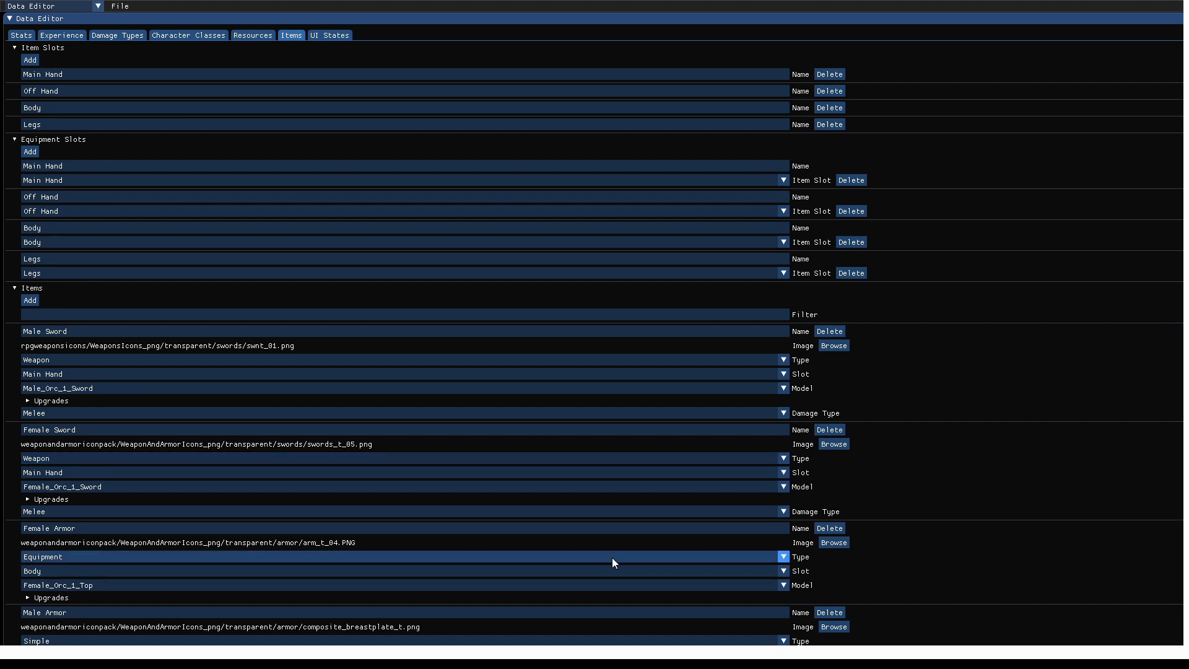
Make the Male Armor an Equipment item for the Body slot and assign it the model Male_Orc_1_Top.
click(784, 640)
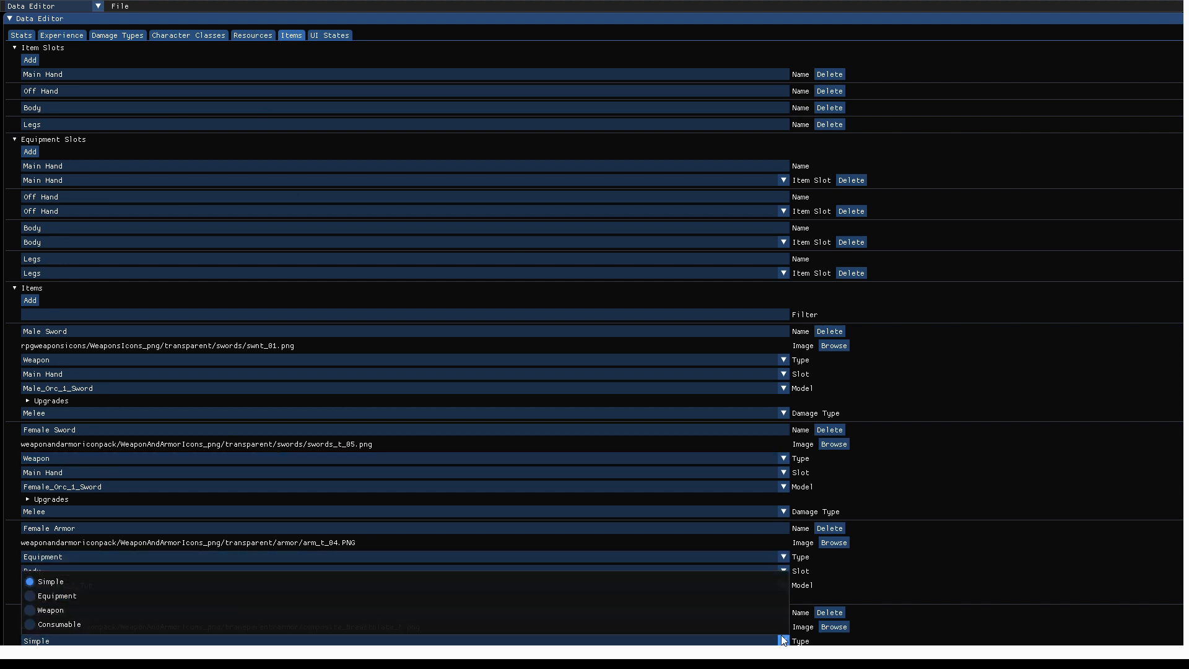
click(58, 597)
scroll(164, 562, down, 1)
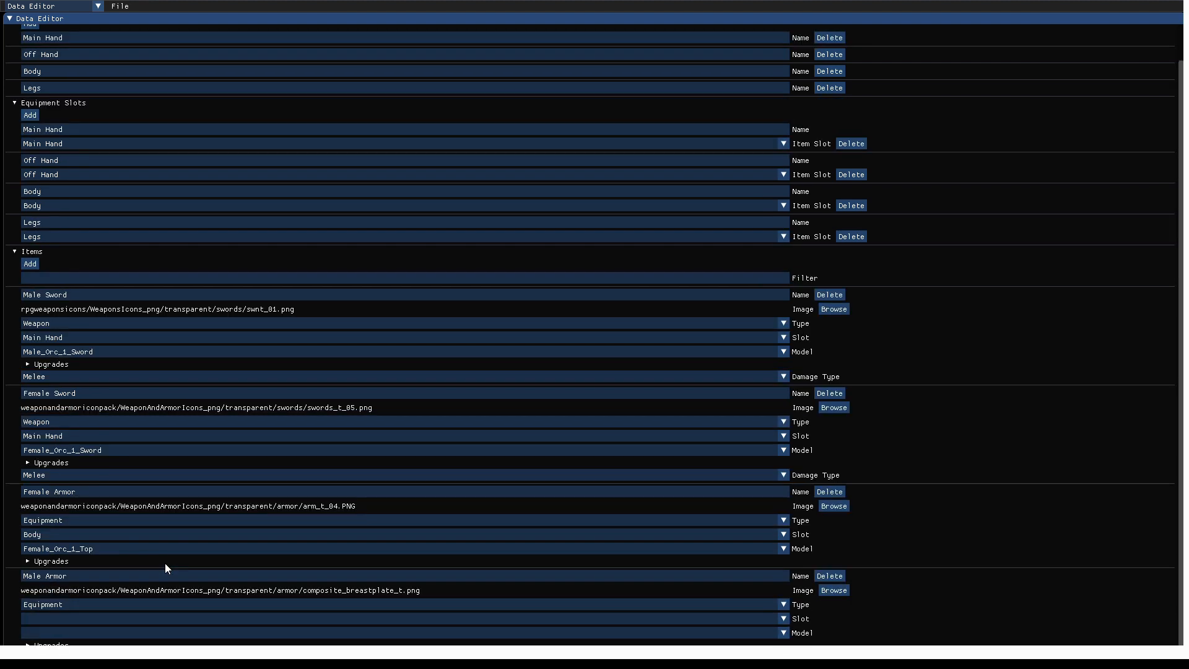
click(74, 619)
click(45, 588)
click(60, 632)
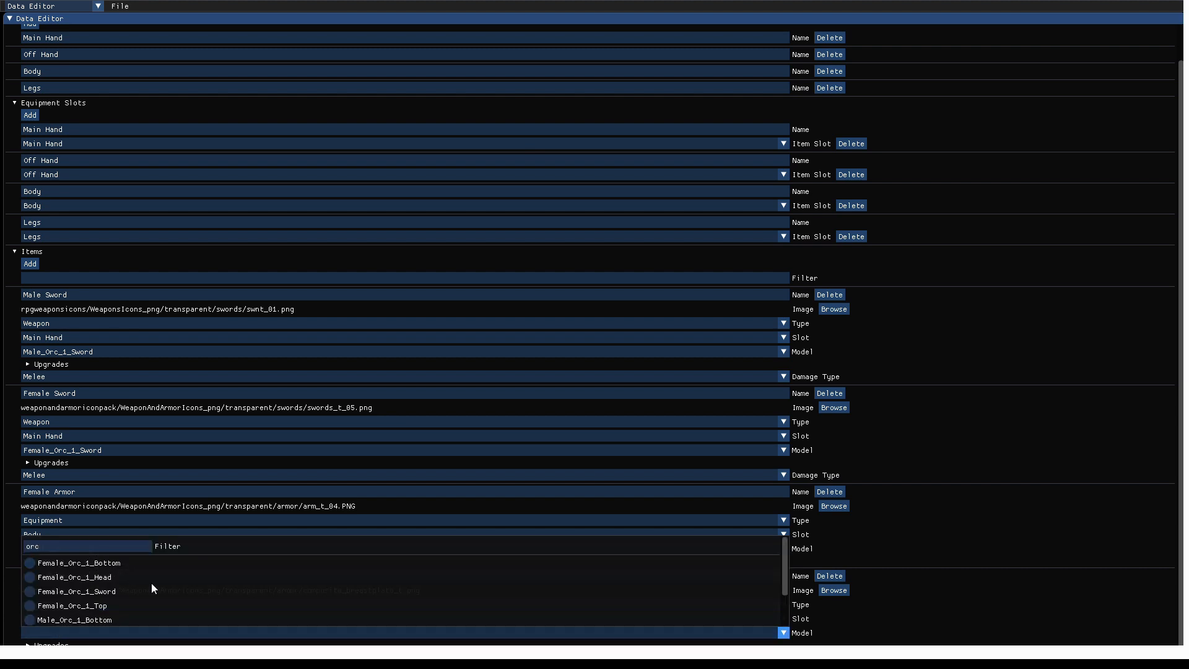
scroll(152, 583, down, 2)
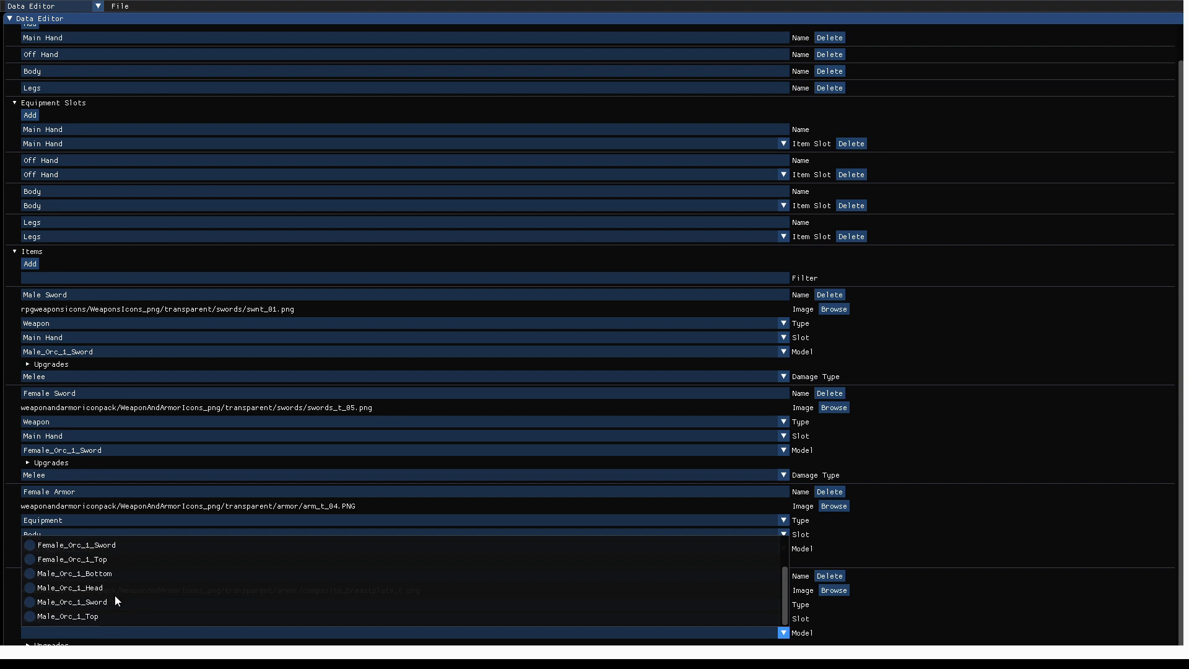
click(76, 617)
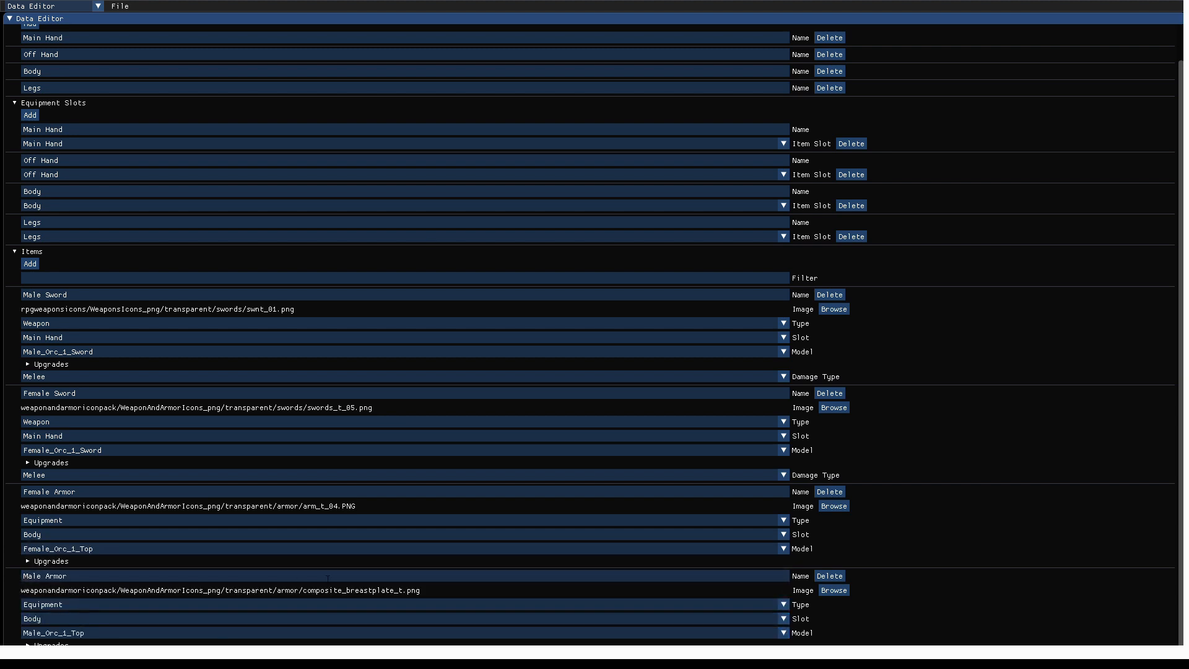
Save the game data with the finished sword and armor items.
scroll(756, 415, up, 2)
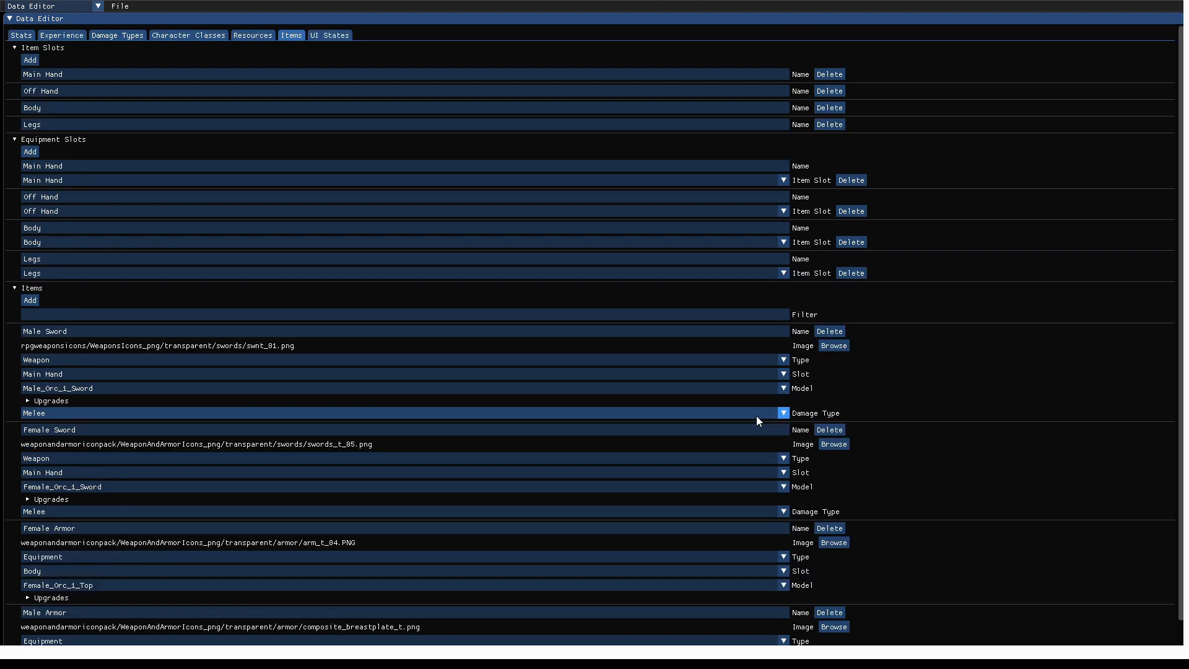
click(120, 6)
click(123, 8)
click(123, 7)
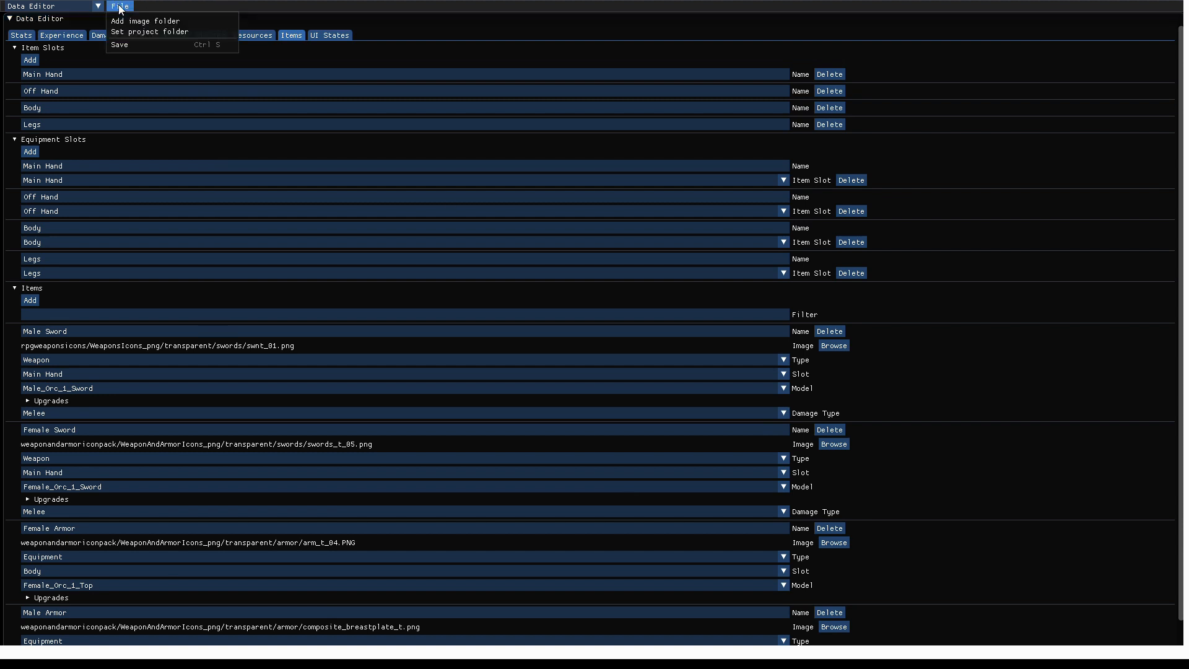
click(131, 43)
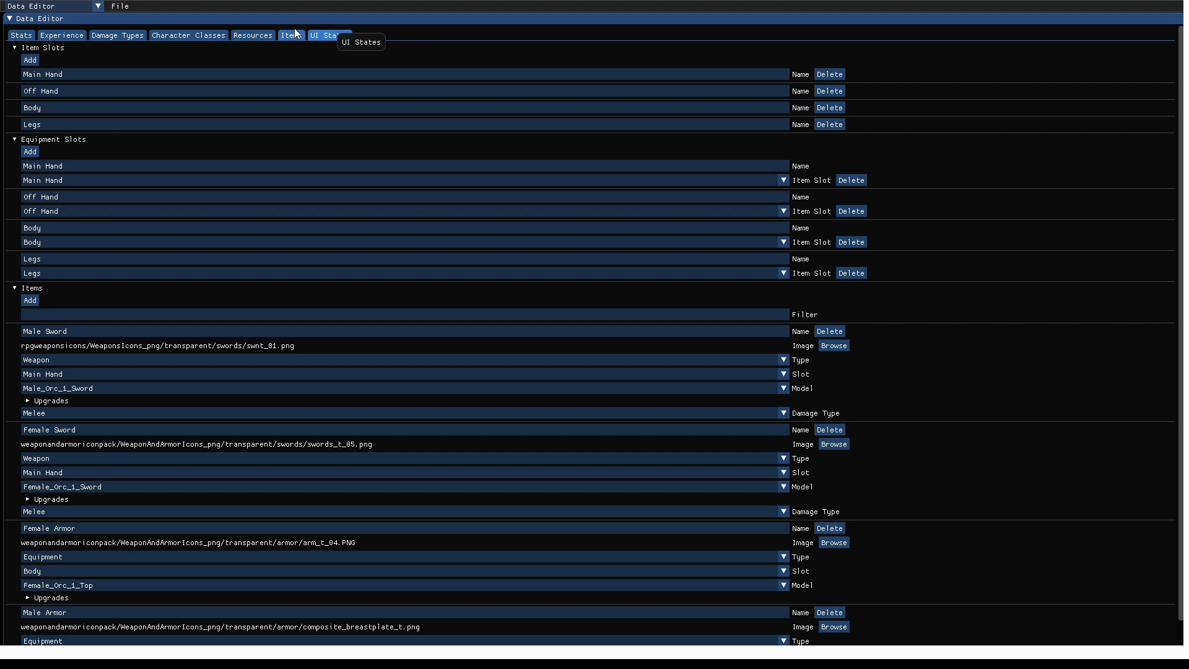
Switch to the UI Editor and select Equipment.png, the Character window picture, as the image for a new widget.
click(34, 6)
click(34, 68)
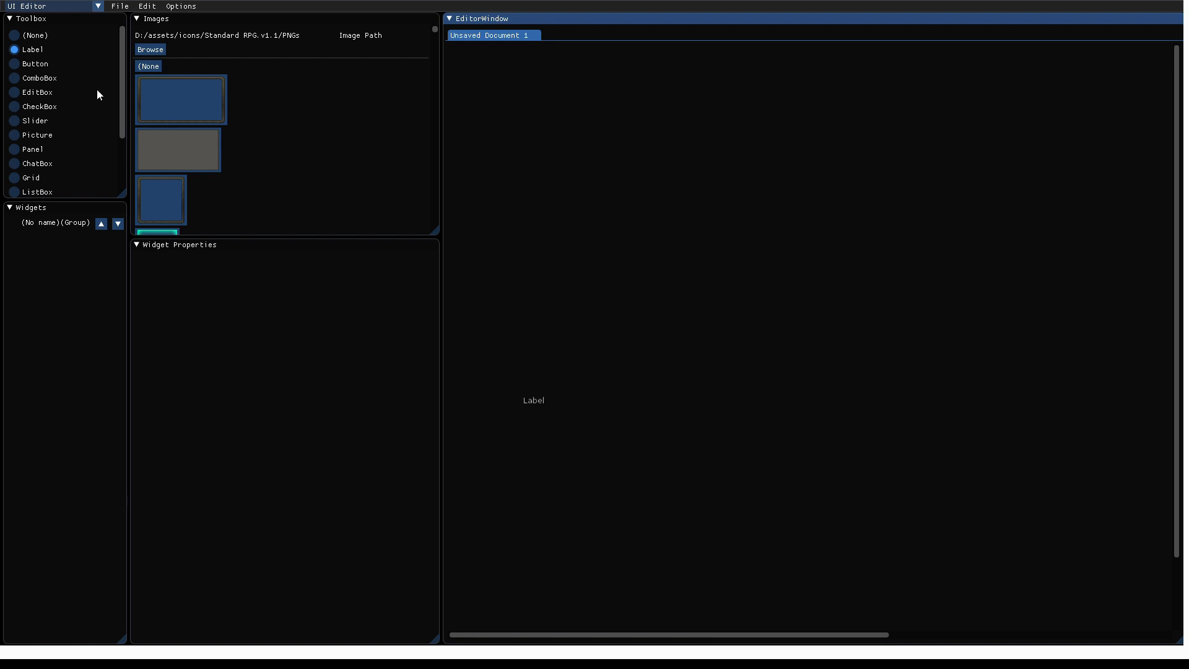
scroll(97, 88, down, 3)
scroll(97, 90, up, 3)
scroll(366, 145, down, 10)
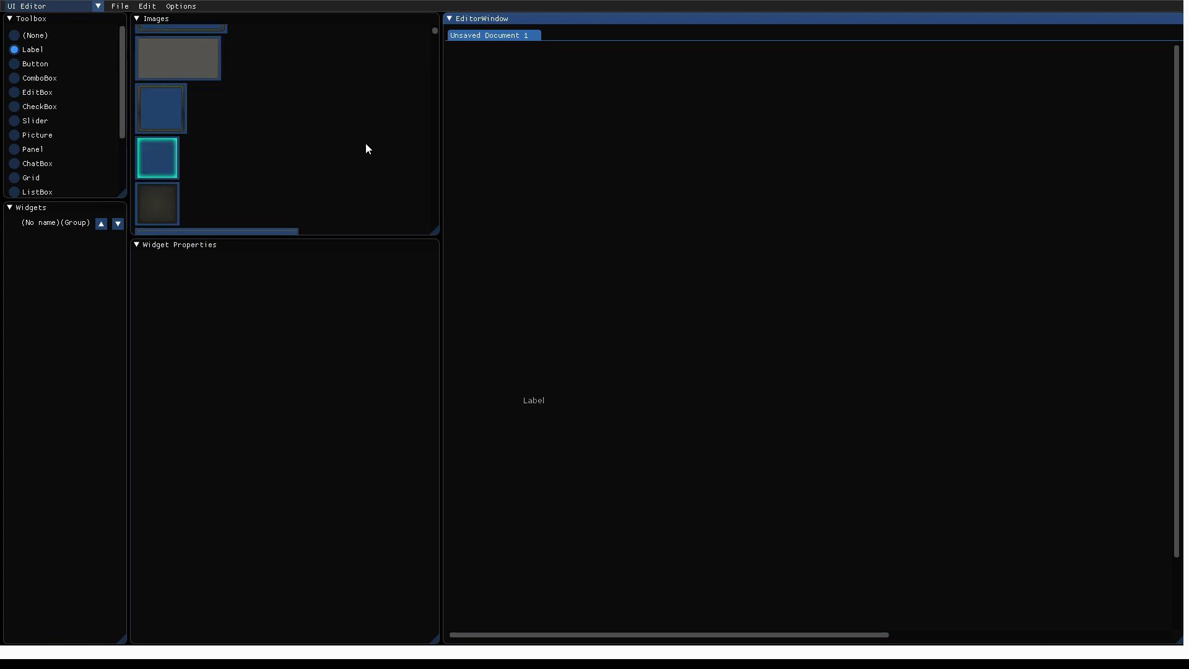
scroll(367, 149, down, 10)
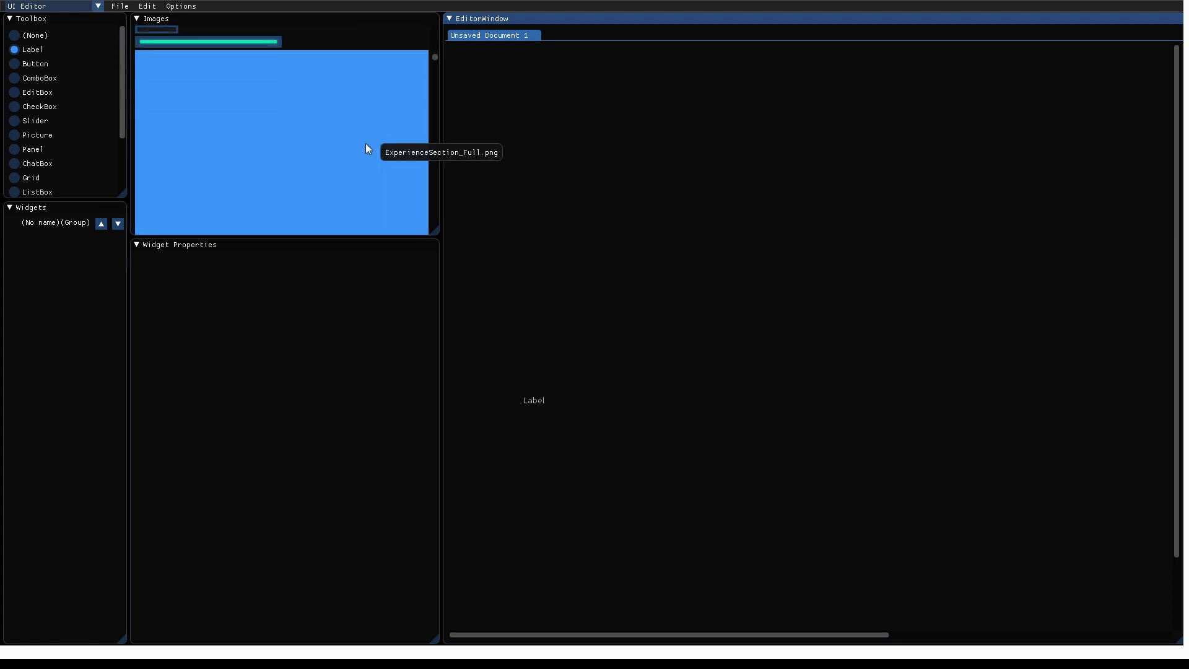
scroll(366, 148, down, 5)
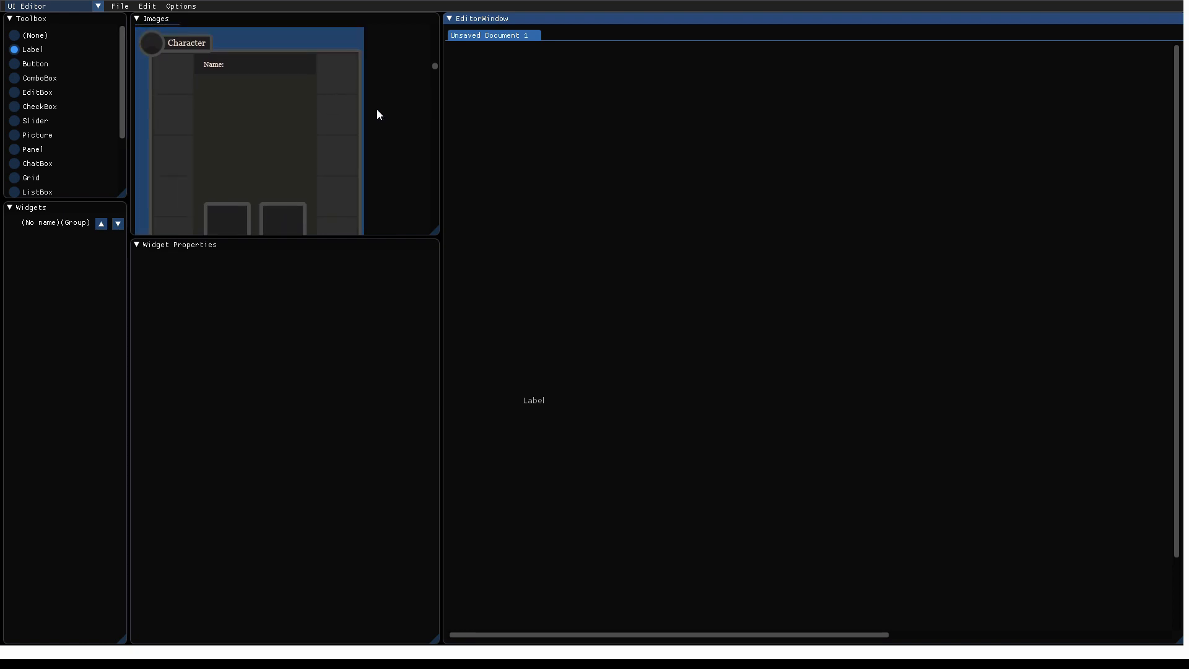
scroll(380, 114, down, 2)
scroll(380, 115, up, 2)
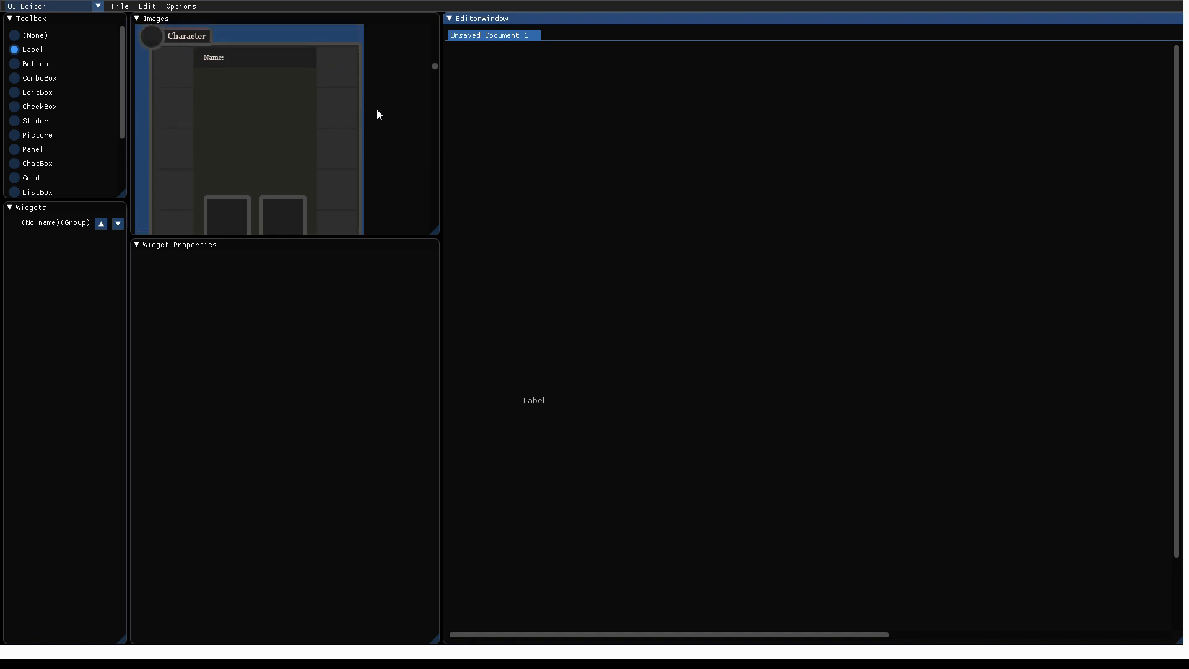
scroll(377, 112, down, 8)
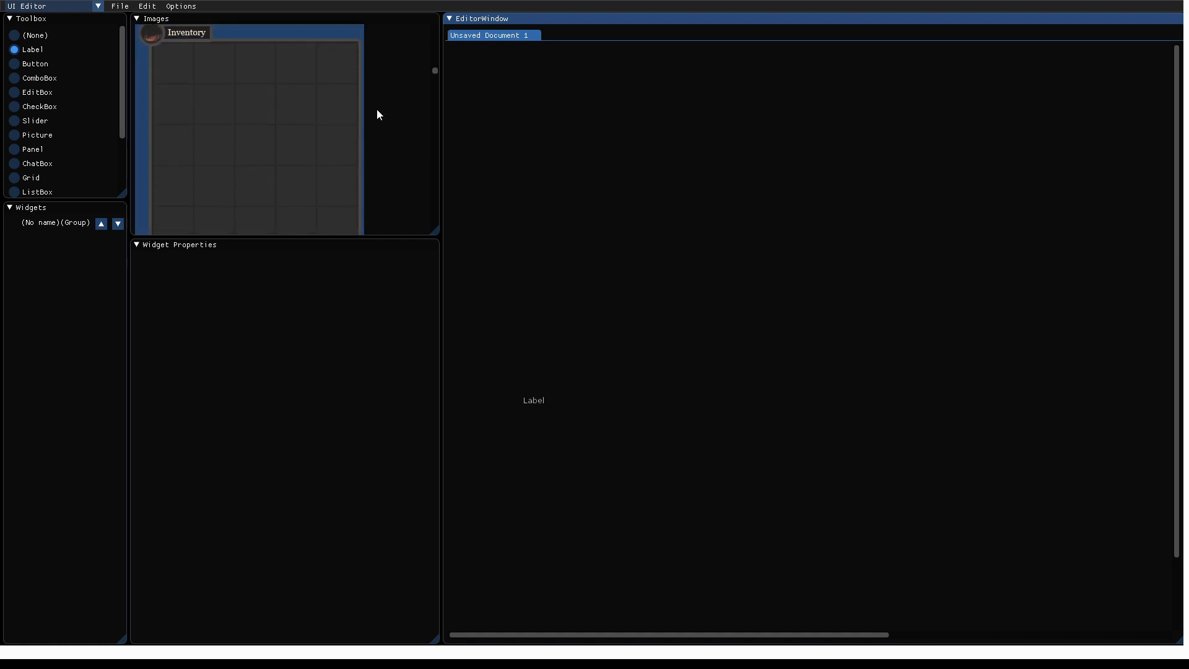
scroll(375, 114, up, 5)
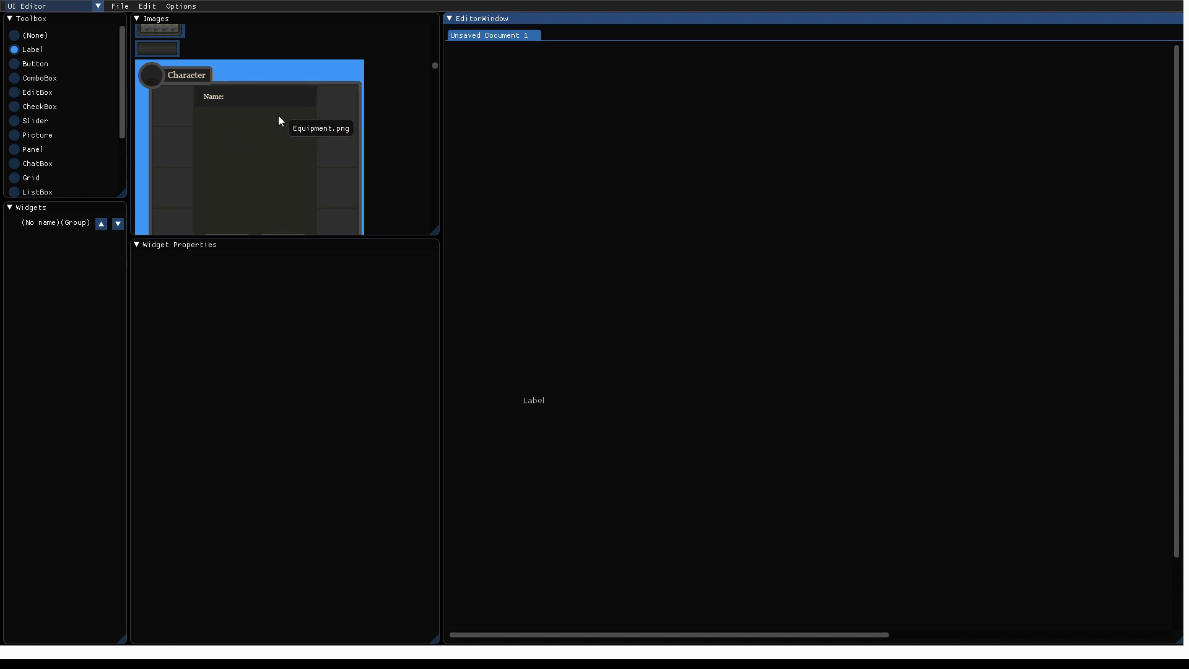
click(210, 138)
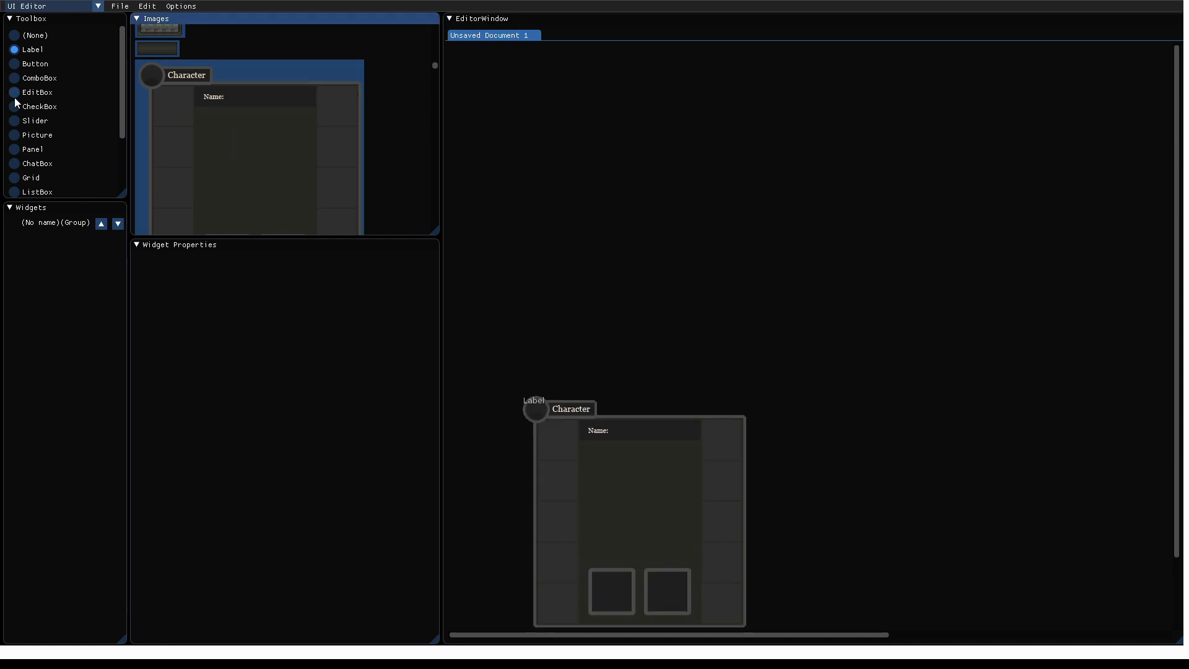
Place a Panel widget with the Equipment.png image in the empty document at about position 112, 24.
scroll(17, 103, down, 3)
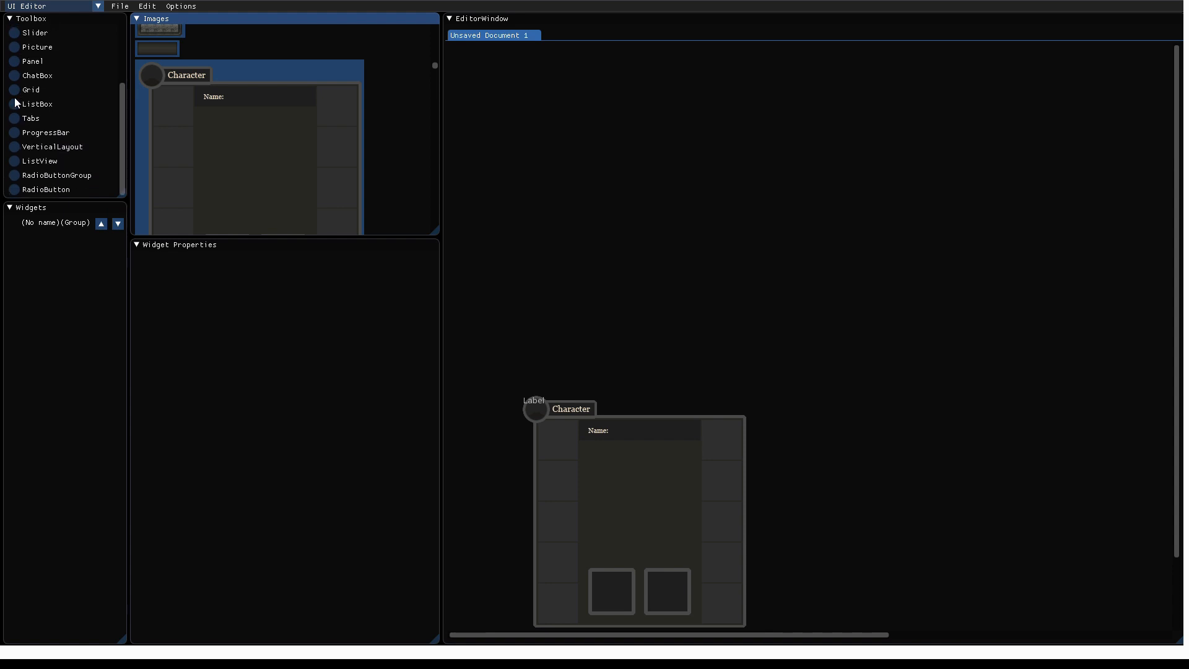
scroll(41, 104, up, 3)
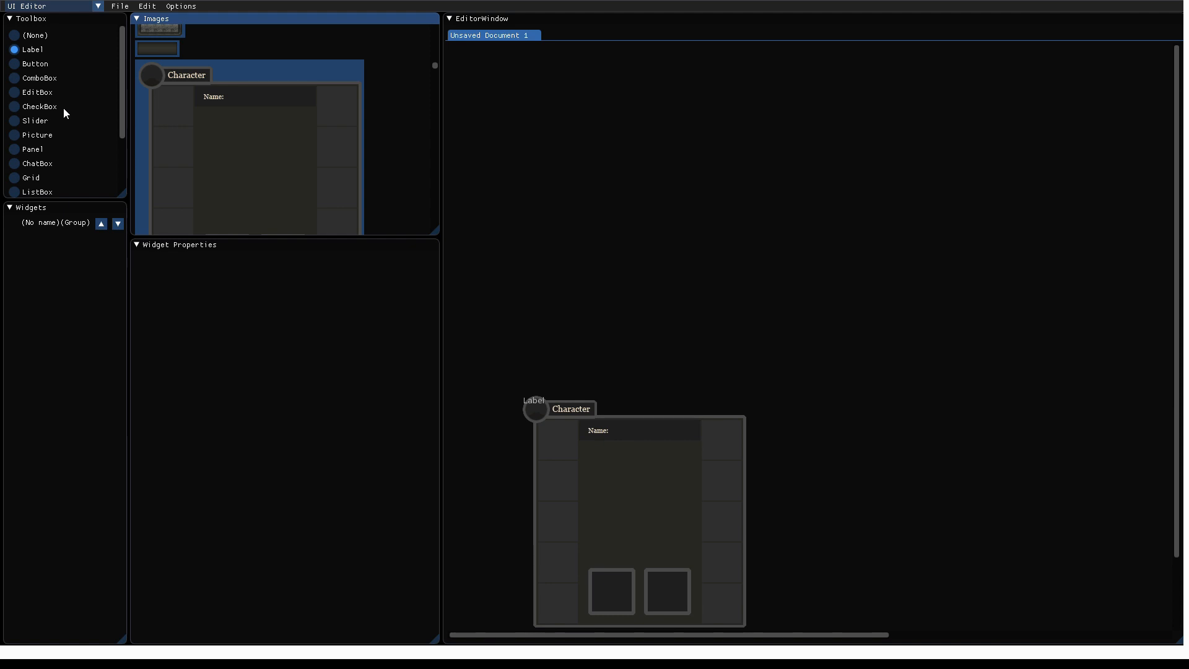
click(15, 149)
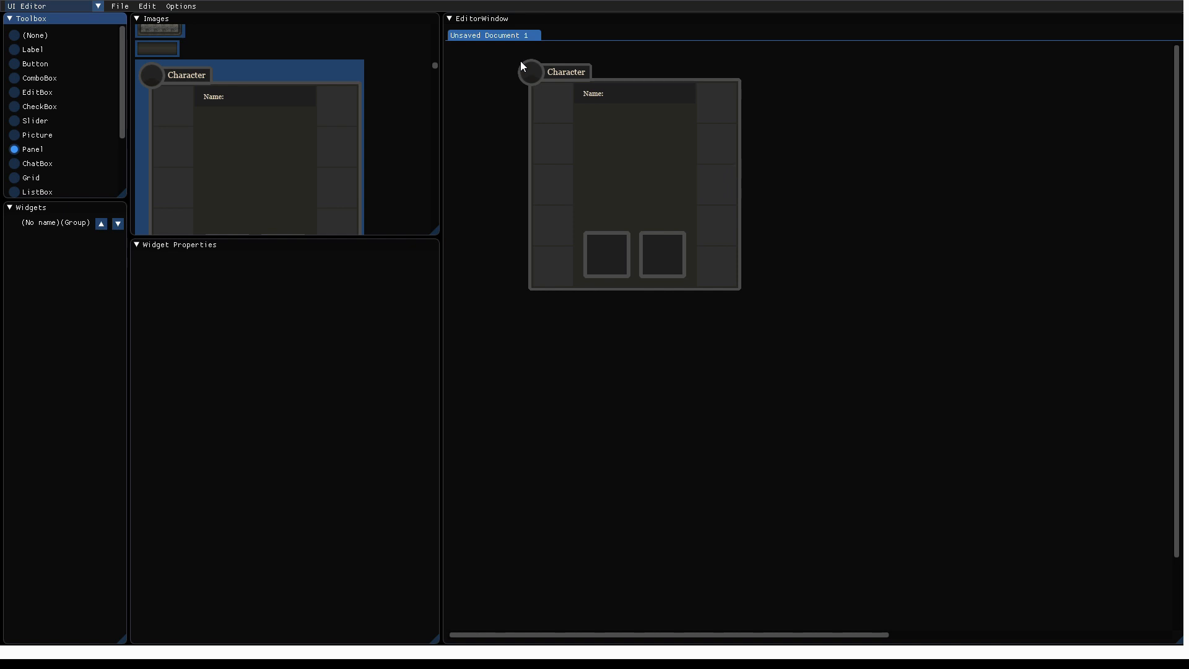
click(521, 60)
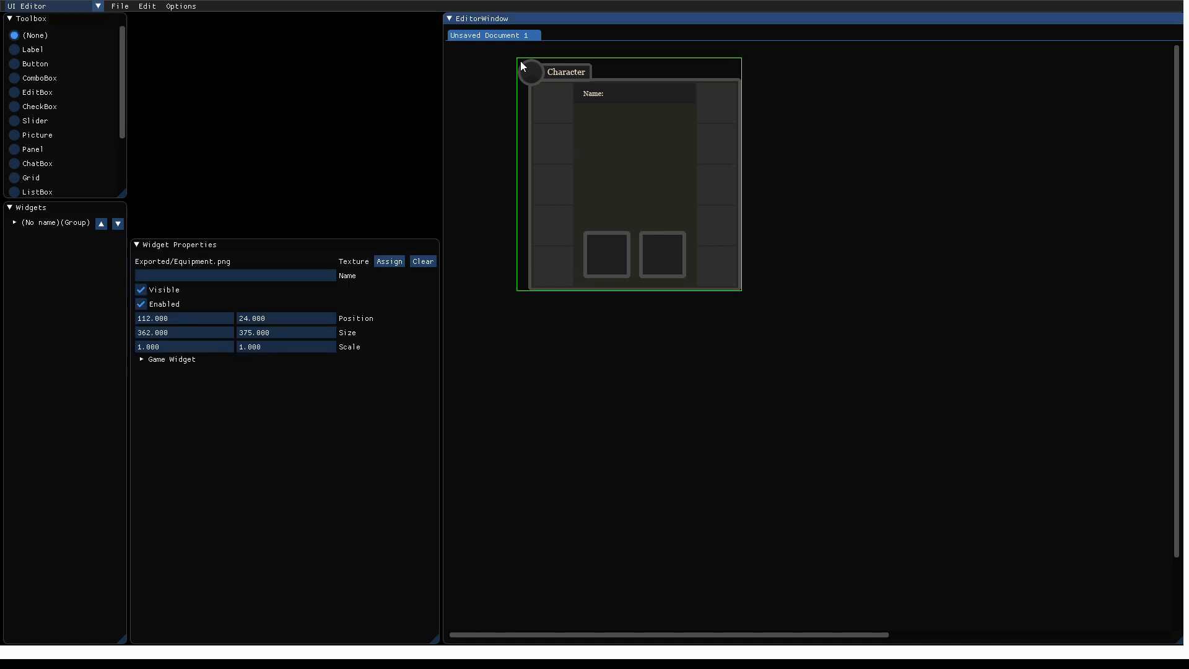
Name the new panel inside the root group Equipment.
click(21, 224)
click(62, 236)
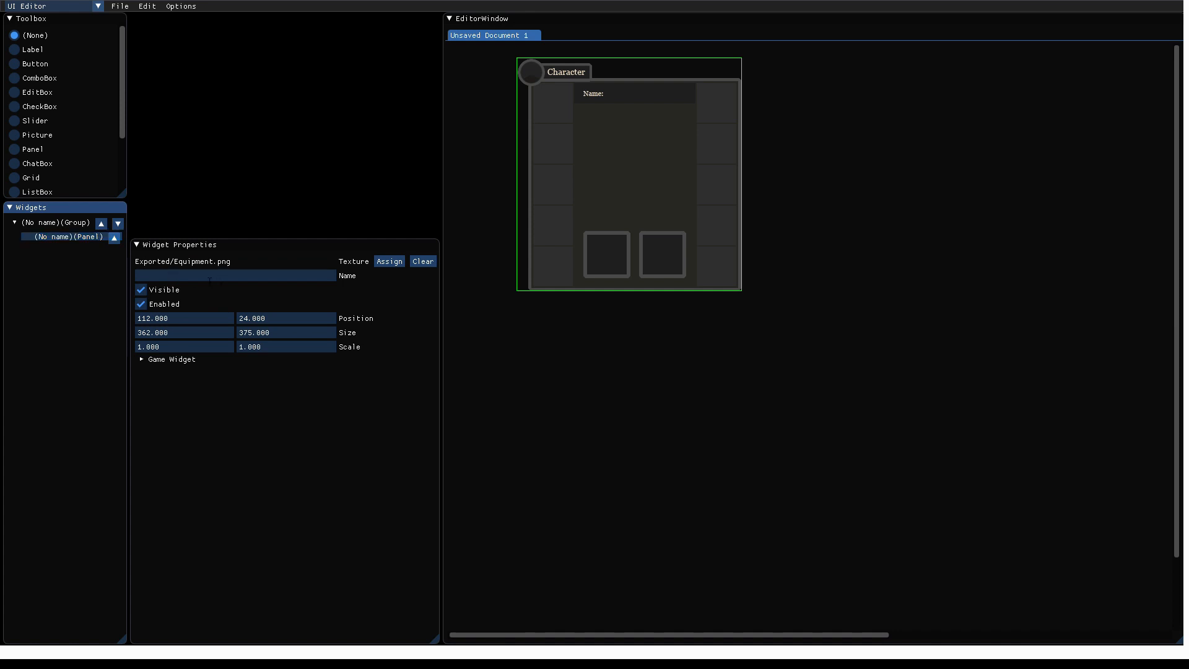
click(209, 281)
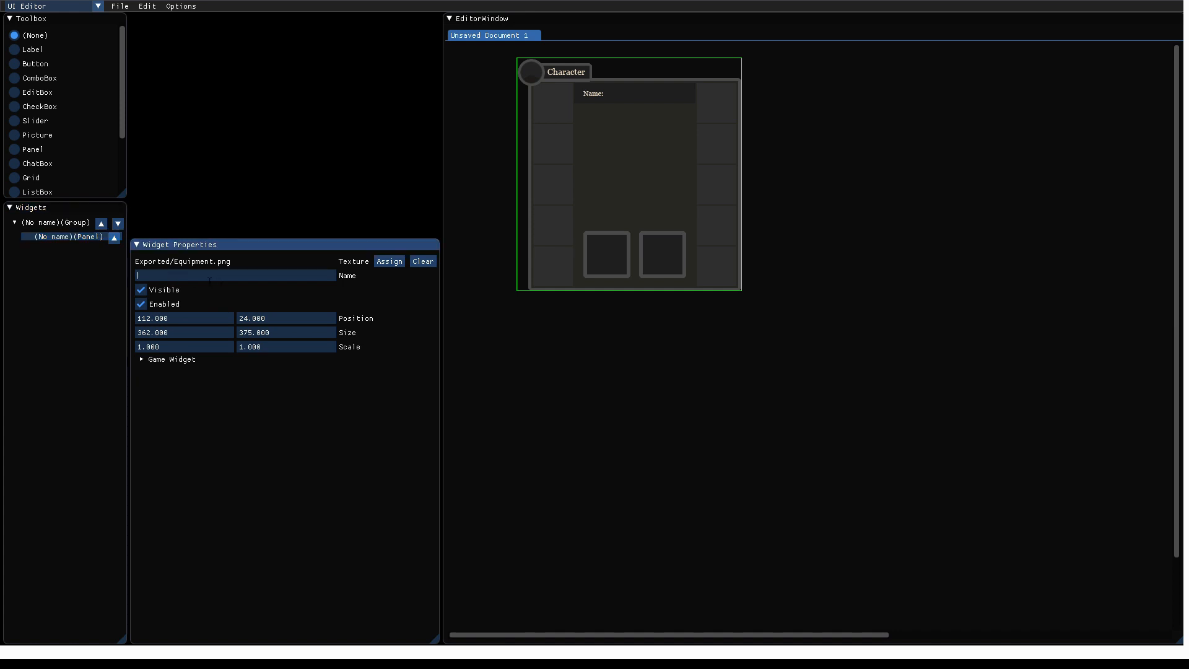
text(Equilpment)
Examine the game widget types offered for the Equipment panel and the properties of its parent group.
click(143, 359)
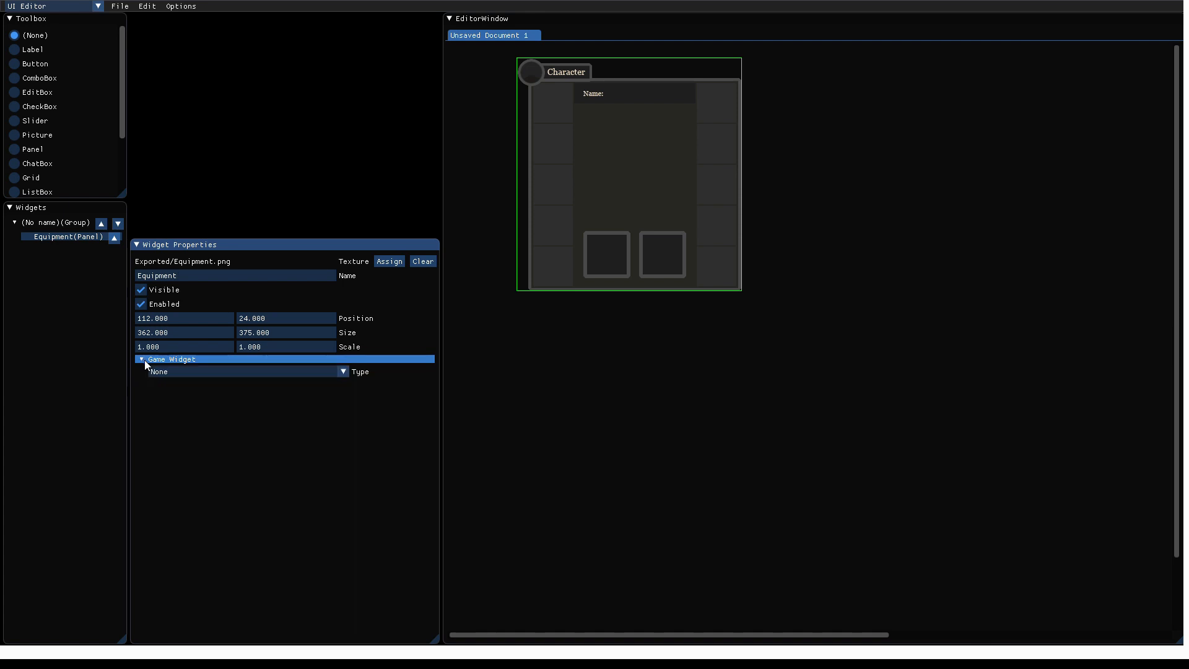
click(340, 374)
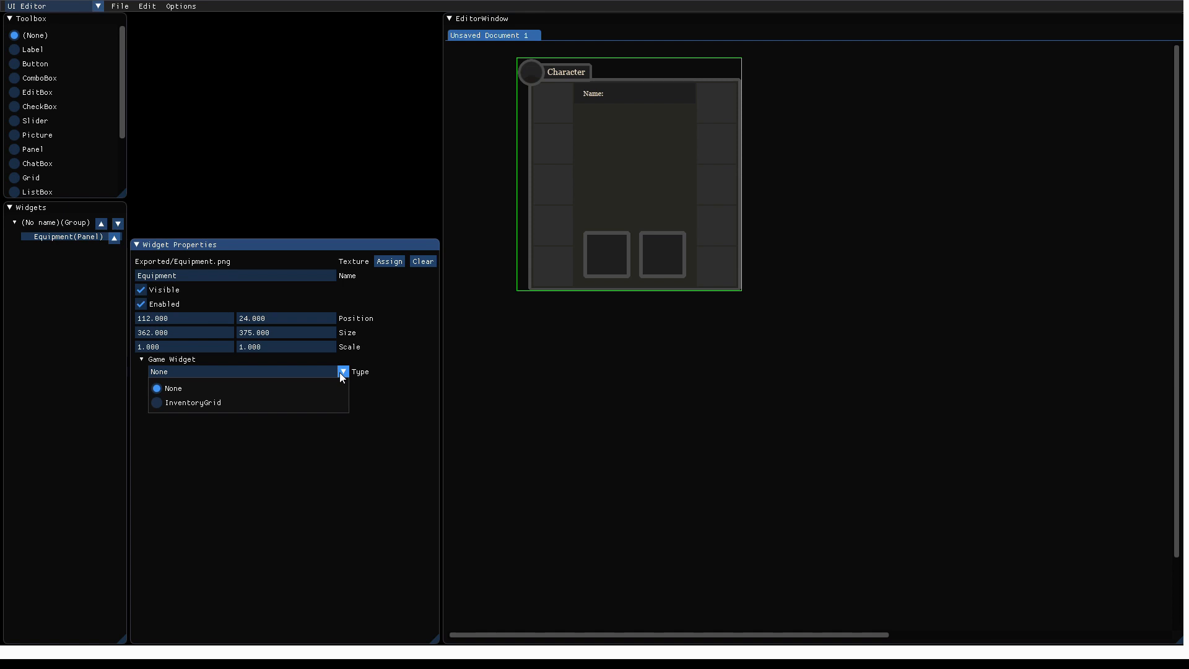
click(339, 373)
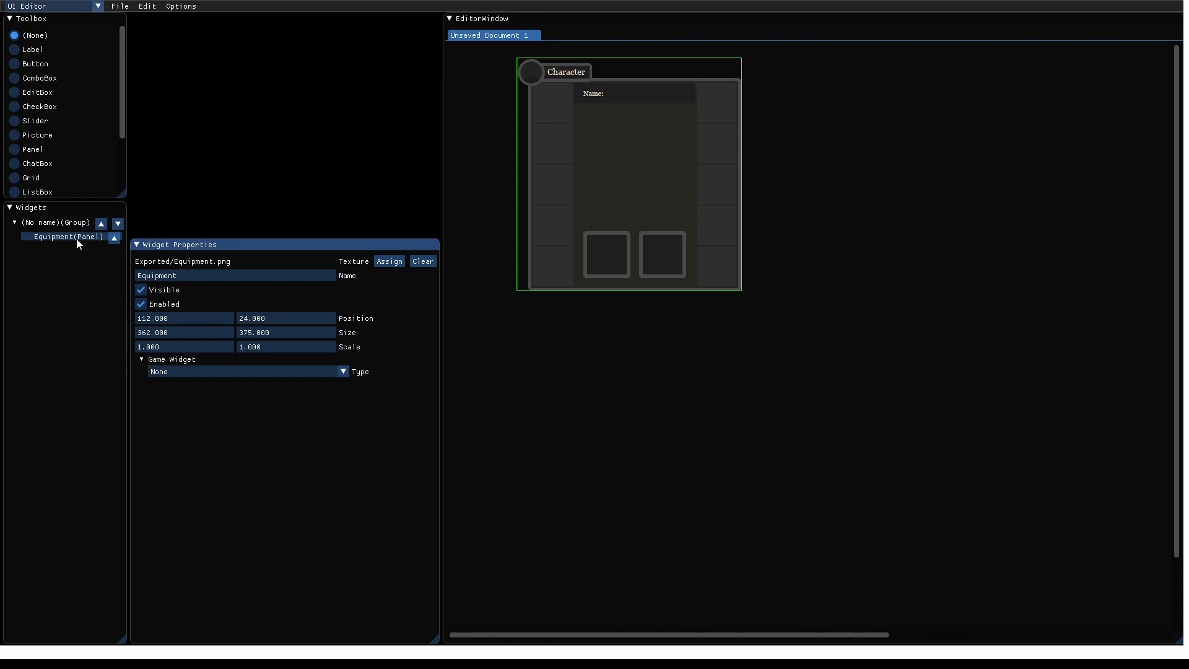
click(60, 237)
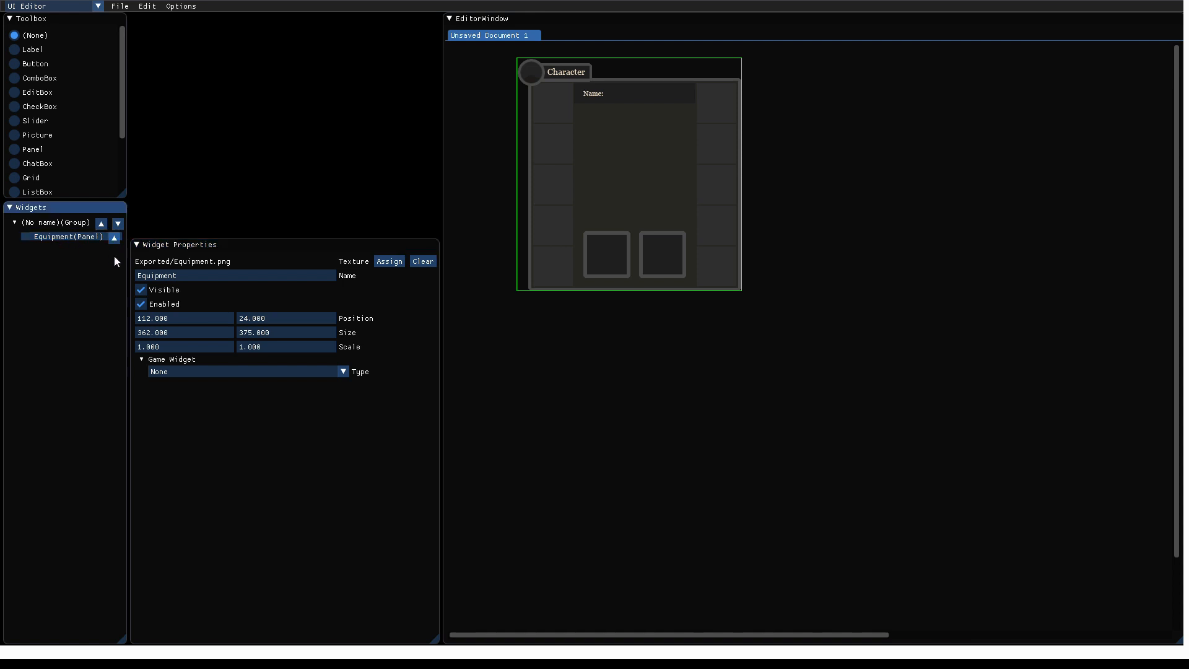
click(65, 224)
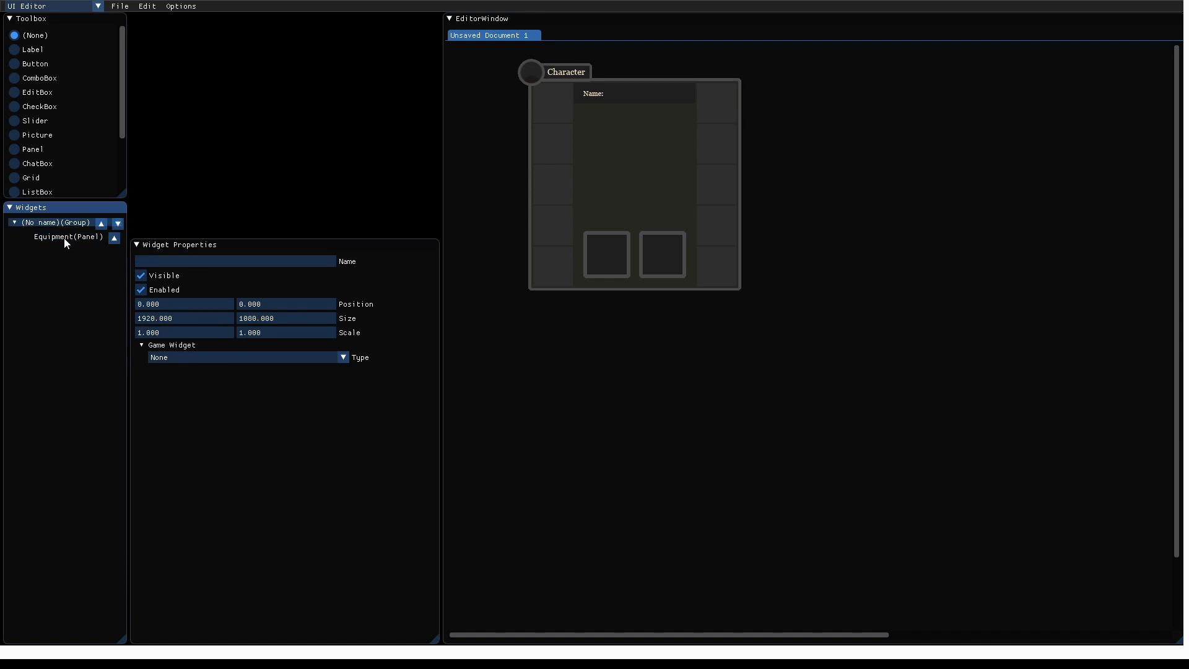
click(65, 238)
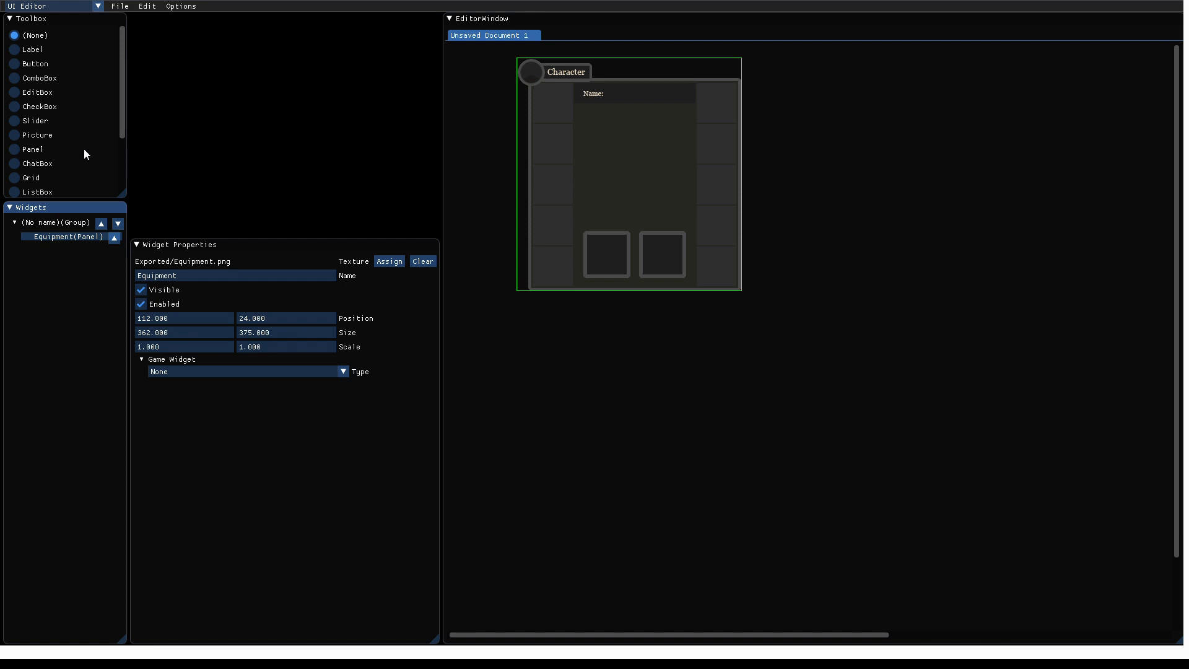
Place a Button widget with the Item_Slot.png image in the Equipment panel's first left-column cell, at about position 24, 40.
scroll(87, 95, down, 2)
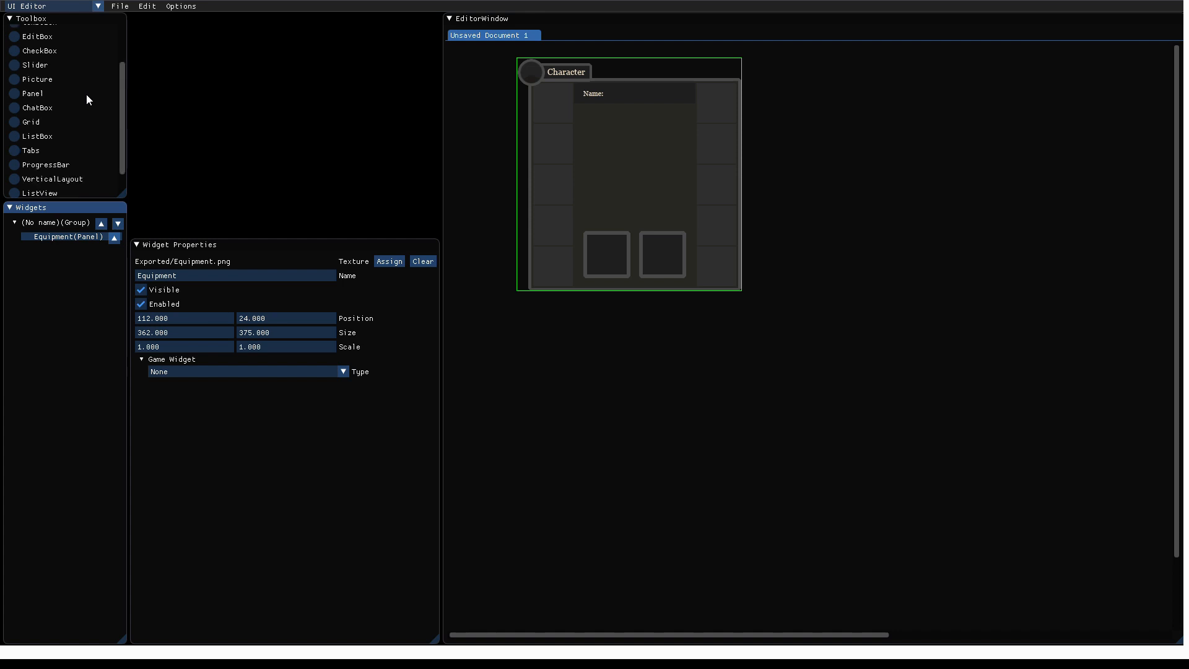
scroll(86, 96, up, 2)
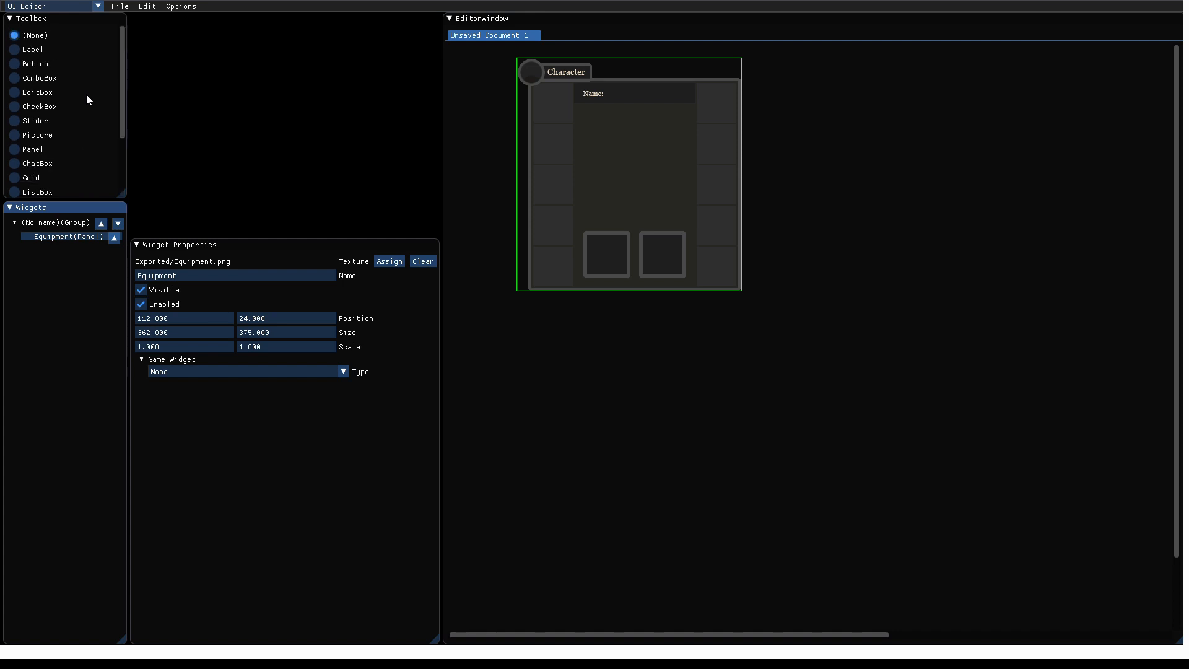
click(28, 63)
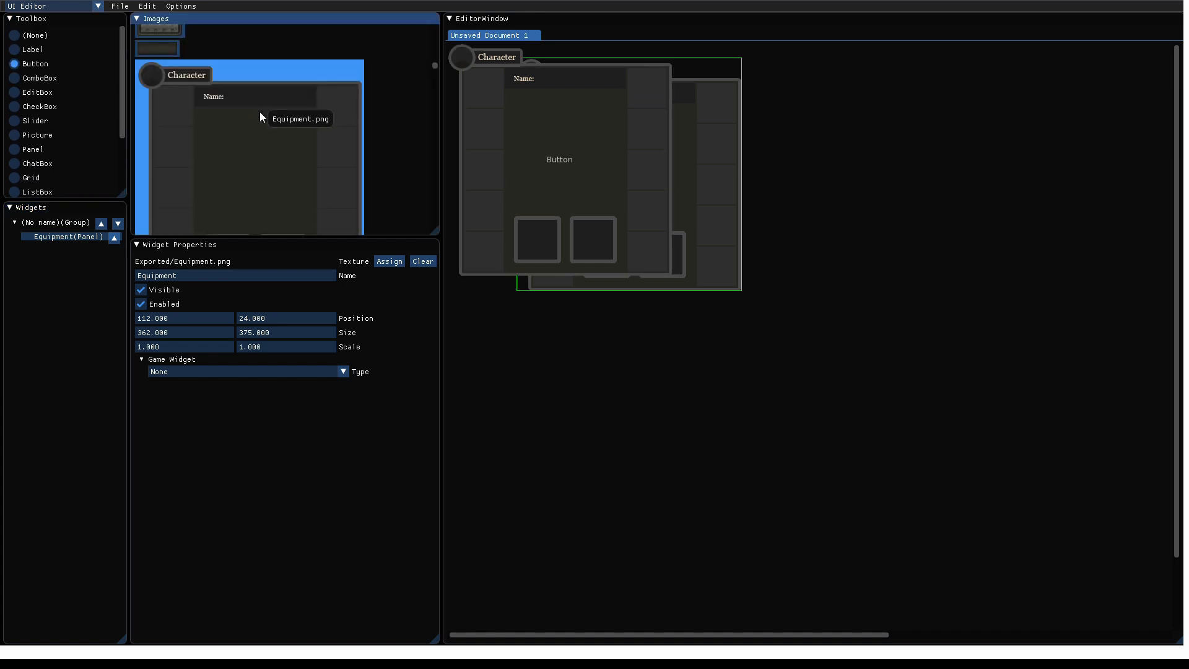
scroll(260, 114, up, 3)
scroll(260, 117, down, 5)
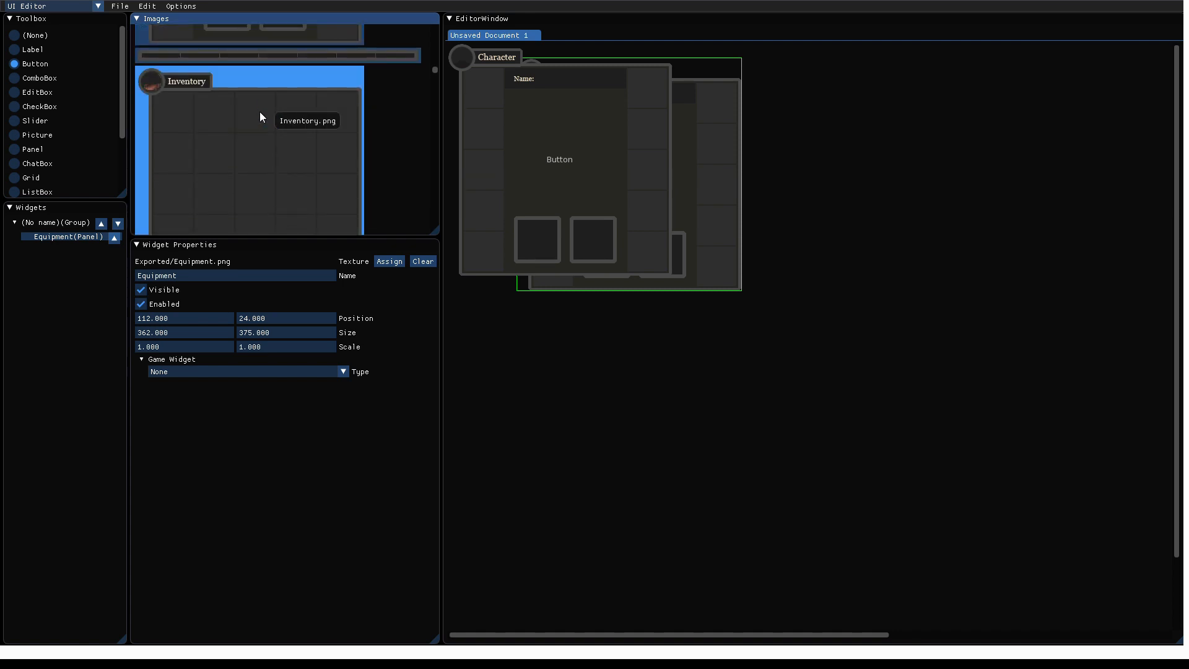
scroll(260, 113, up, 3)
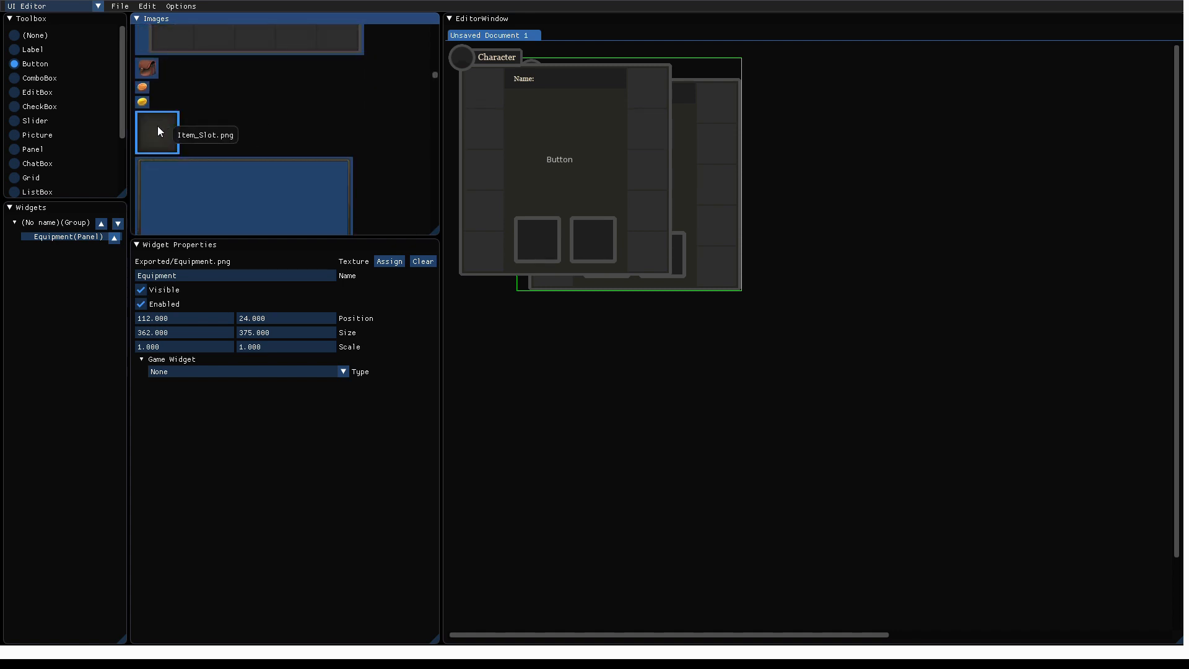
drag(157, 125, 538, 84)
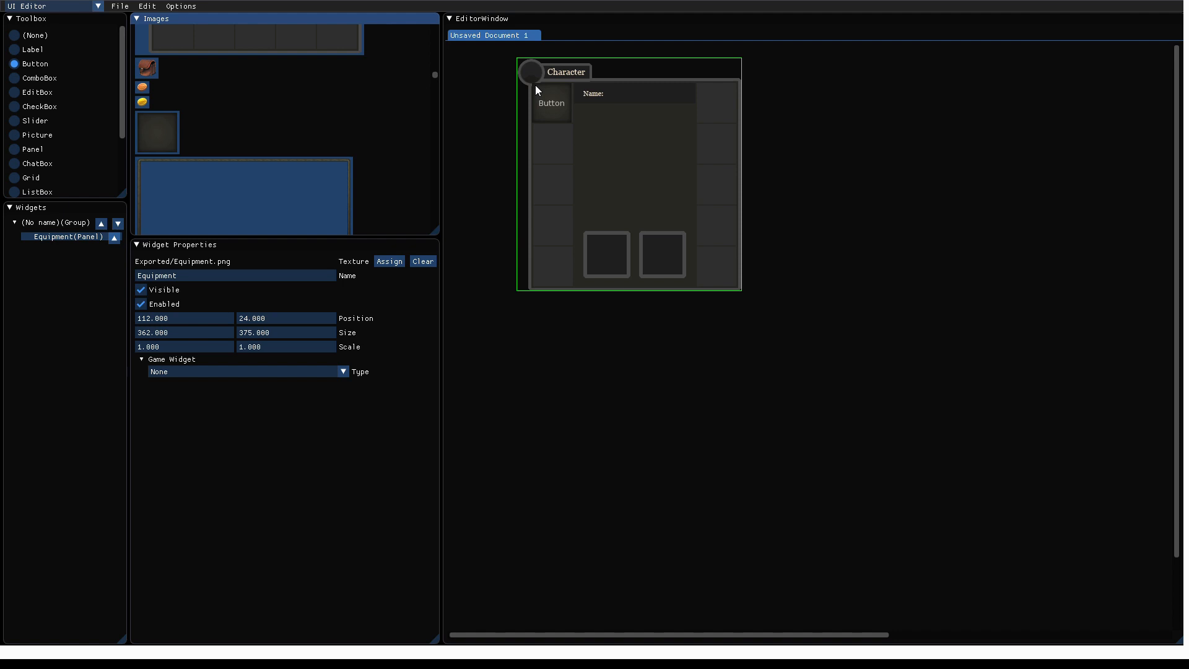
click(536, 87)
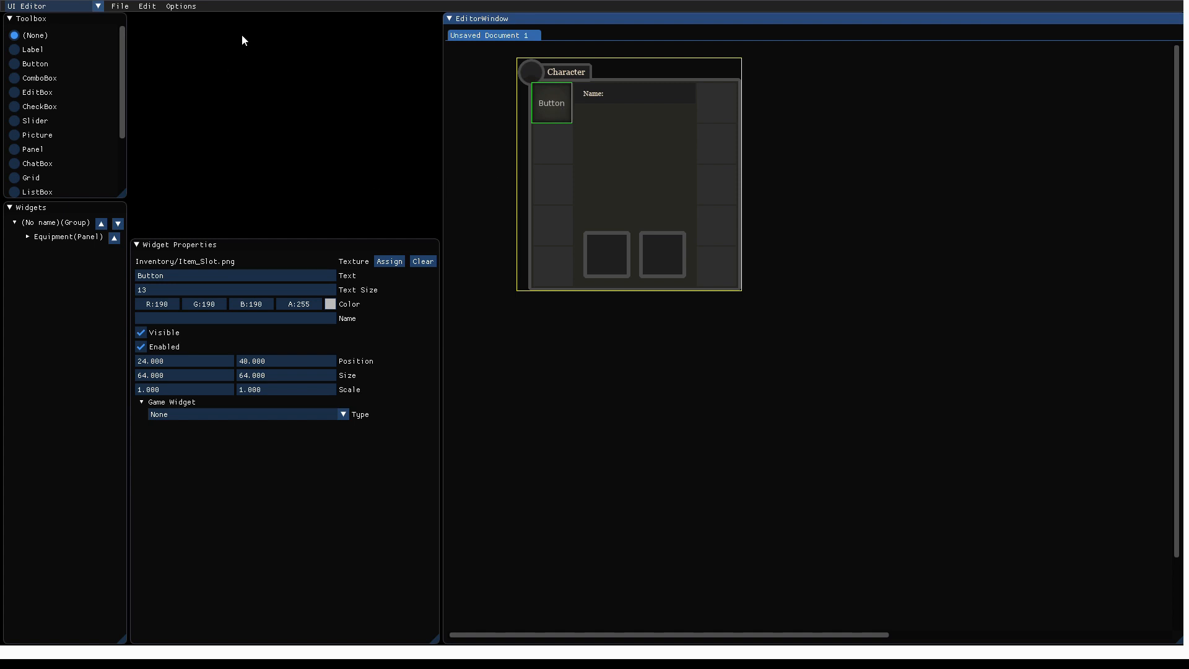
Make the new button an EquipmentSlot game widget for the Body slot and clear its text.
click(181, 7)
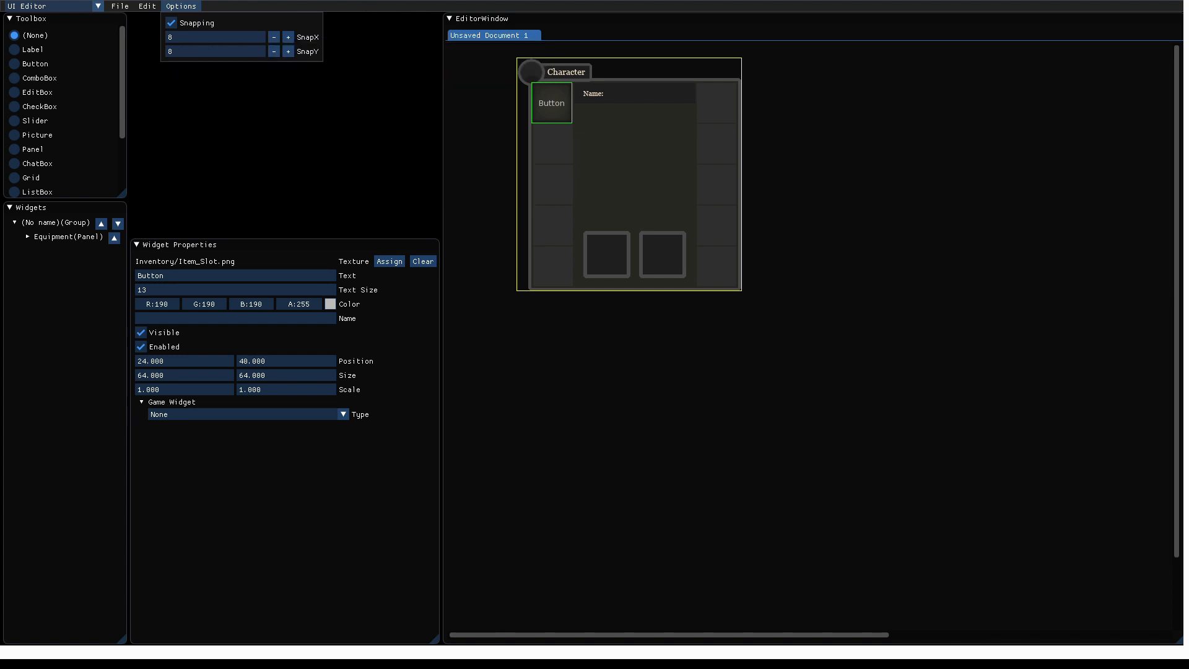
click(28, 237)
click(28, 238)
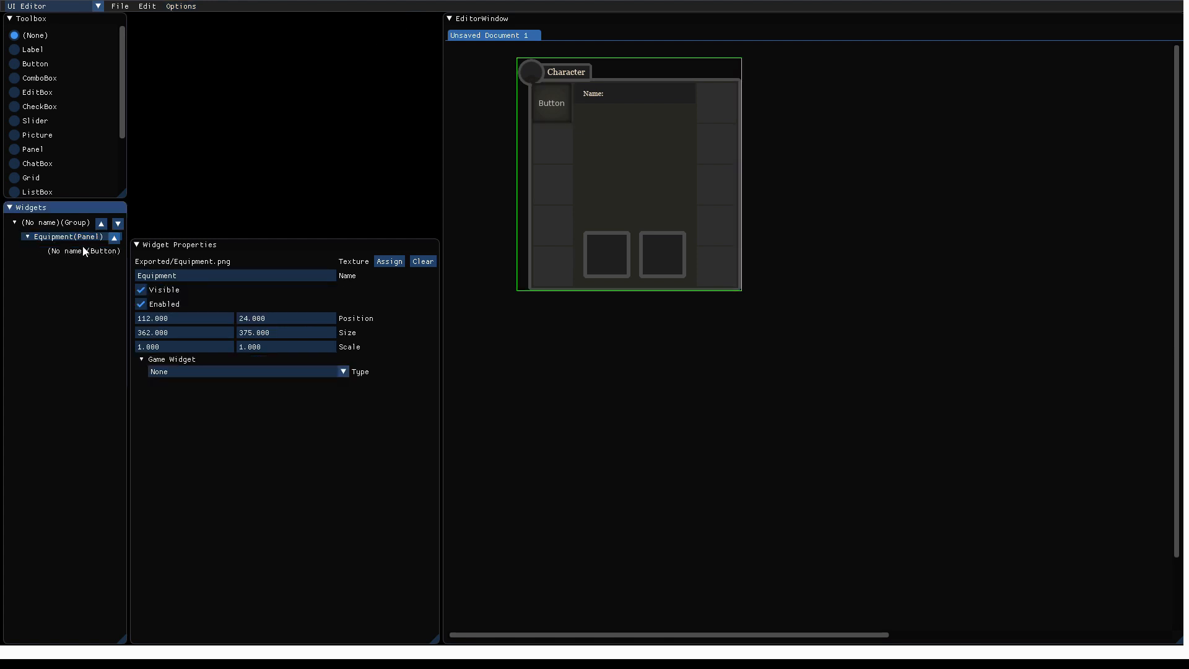
click(82, 249)
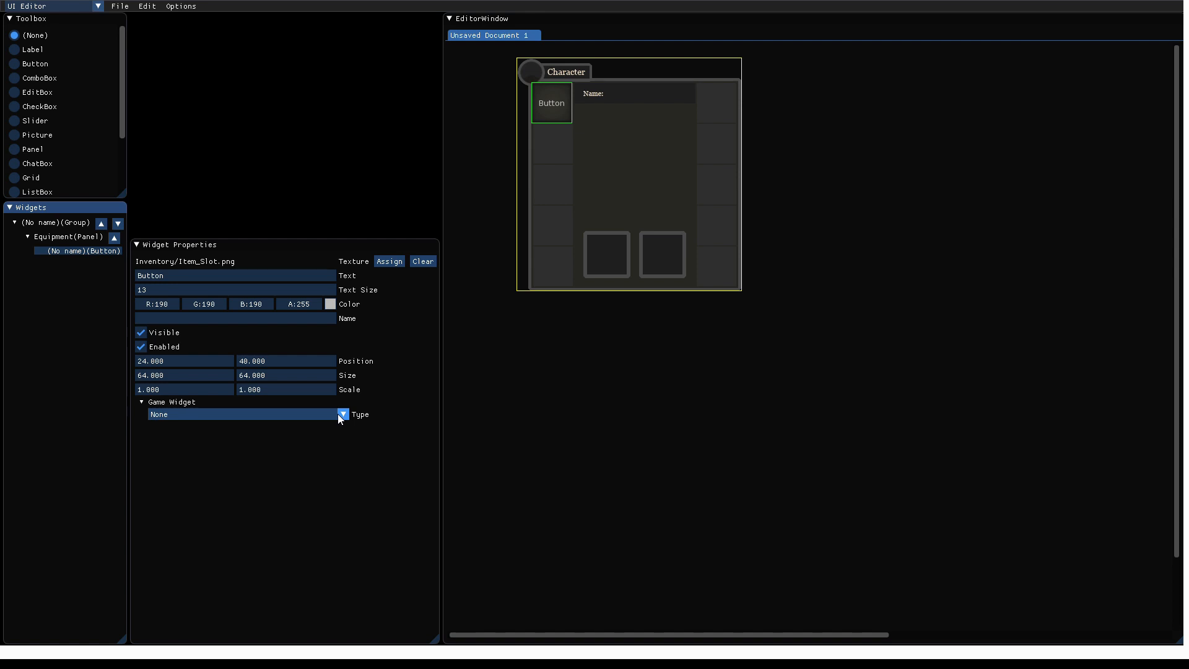
click(342, 415)
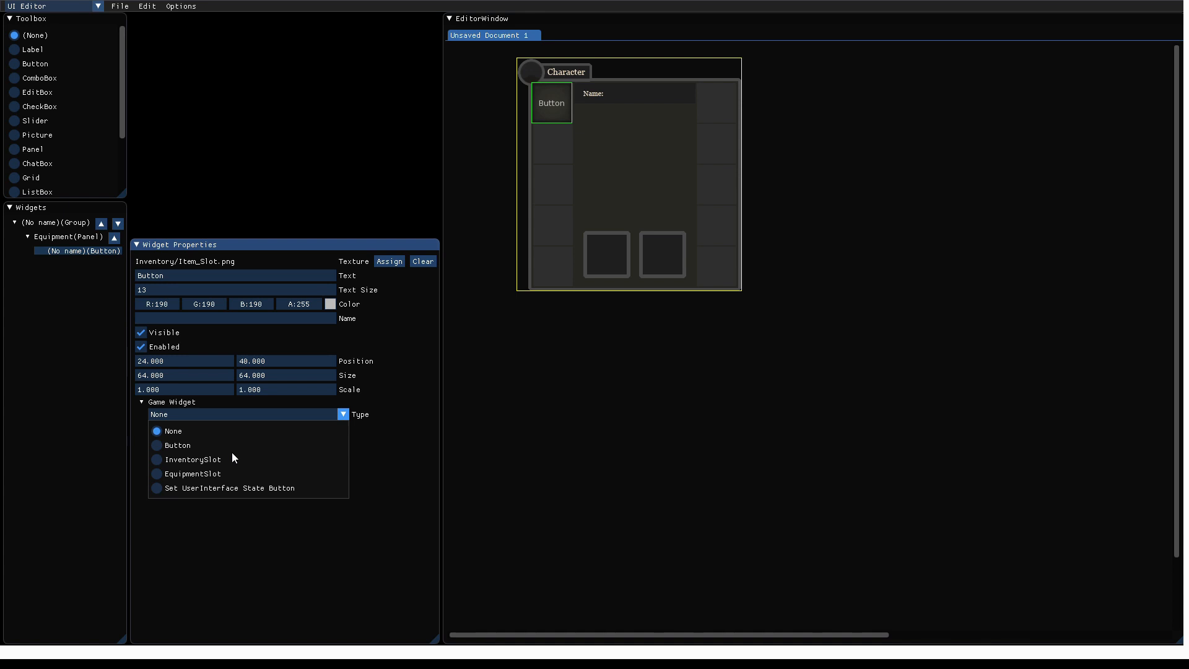
click(195, 475)
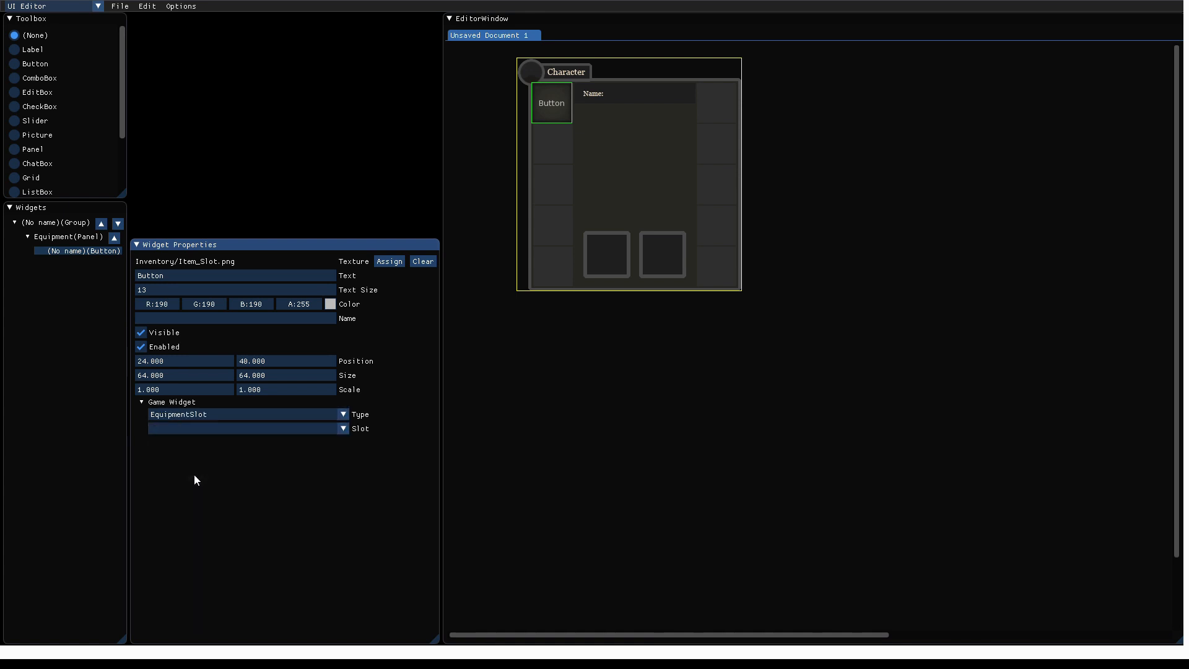
click(251, 429)
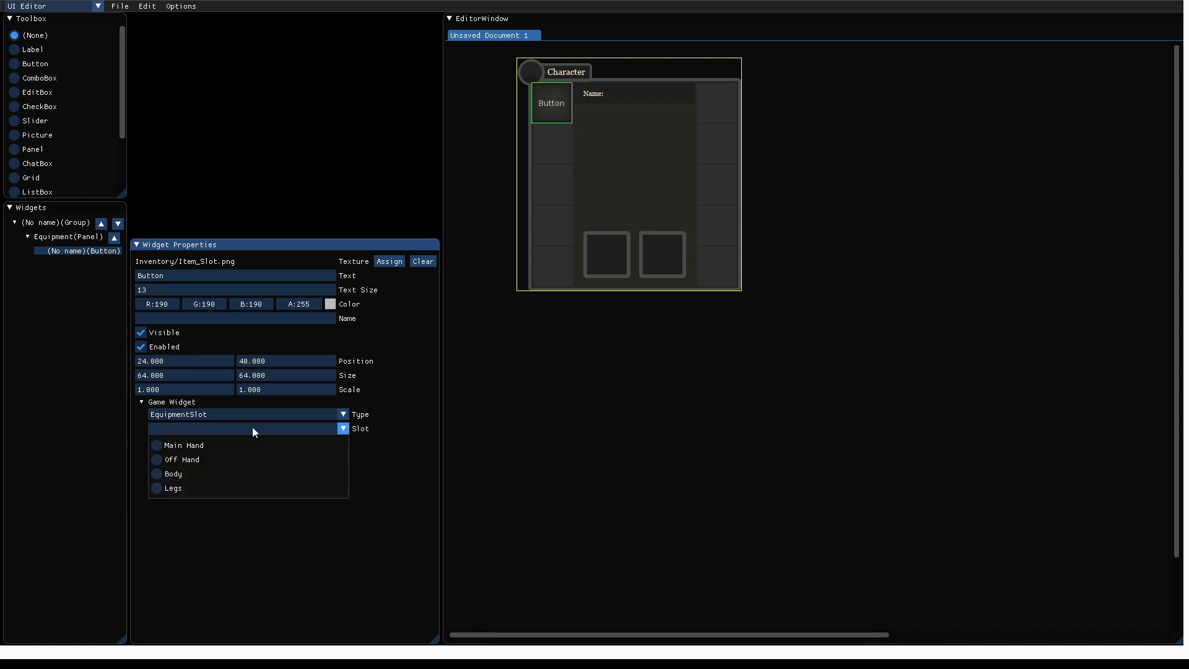
click(197, 446)
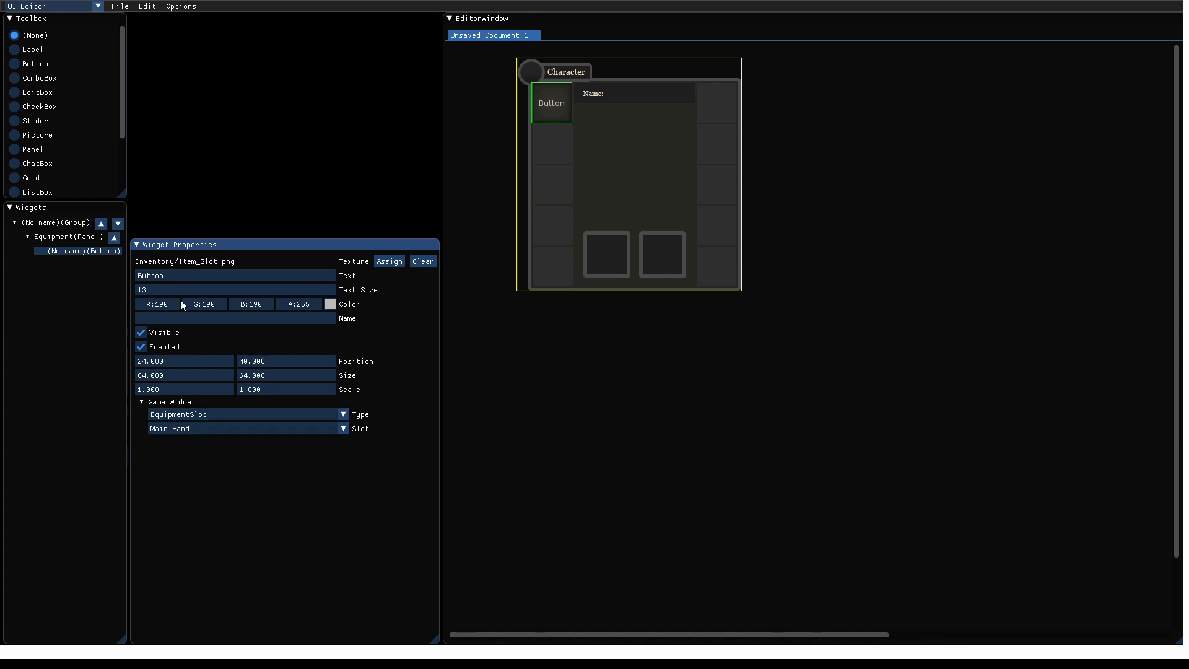
click(194, 426)
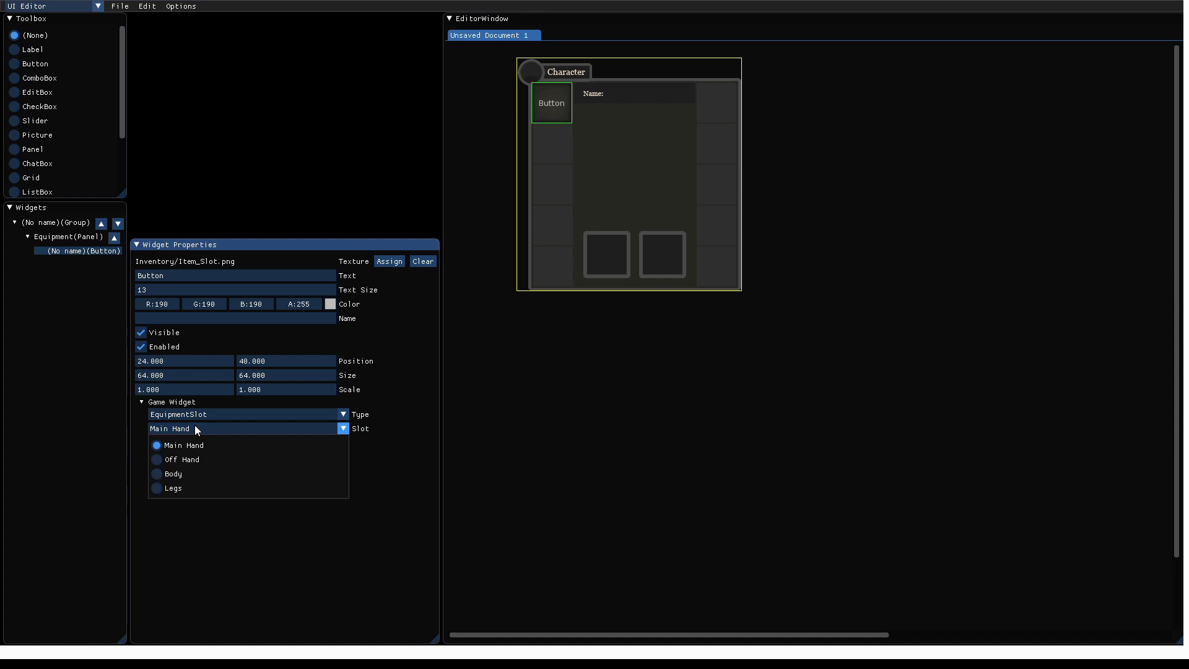
click(173, 474)
double_click(182, 279)
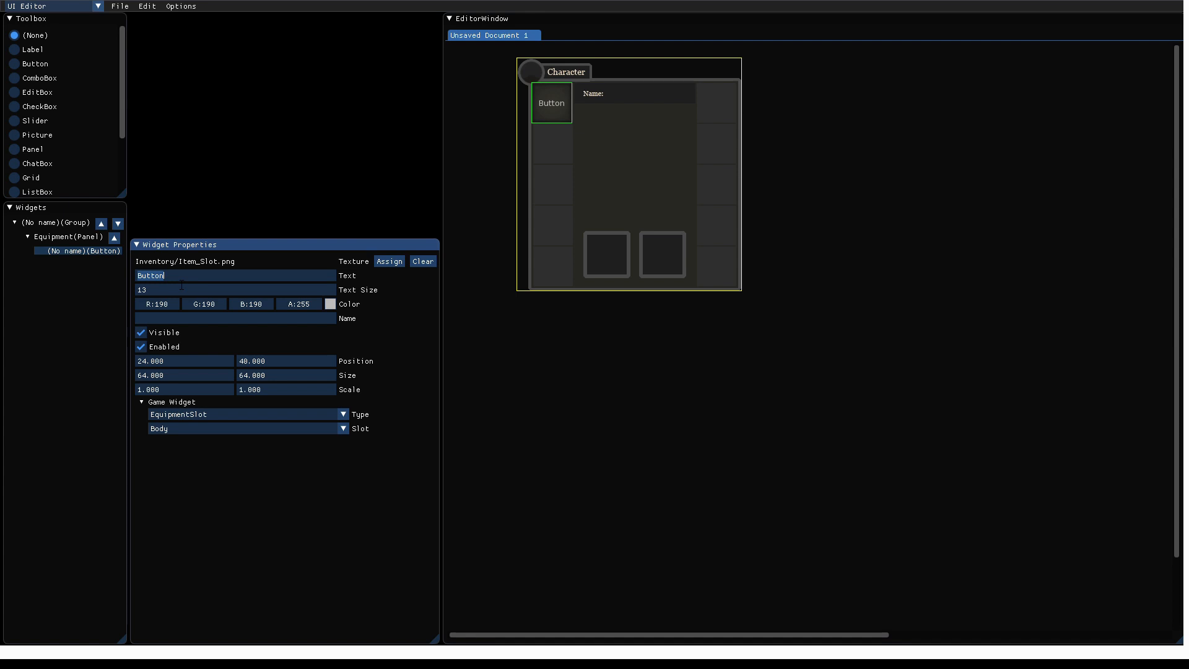
key(BackSpace)
Duplicate the Body slot button within the Equipment panel.
click(72, 252)
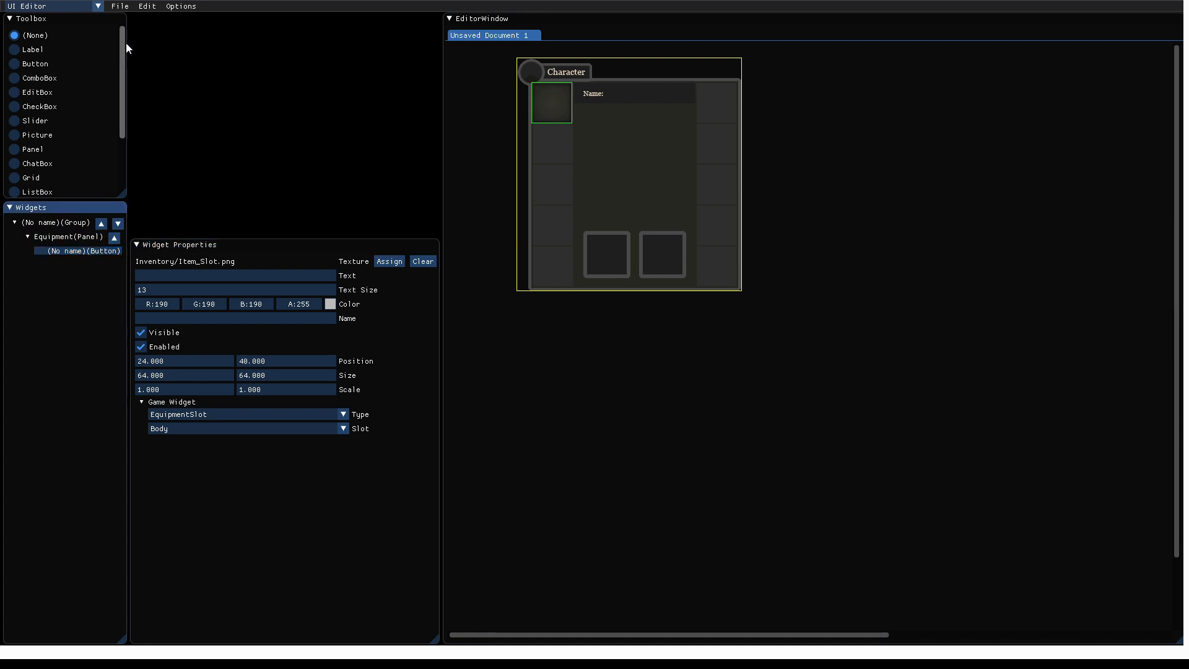
click(148, 7)
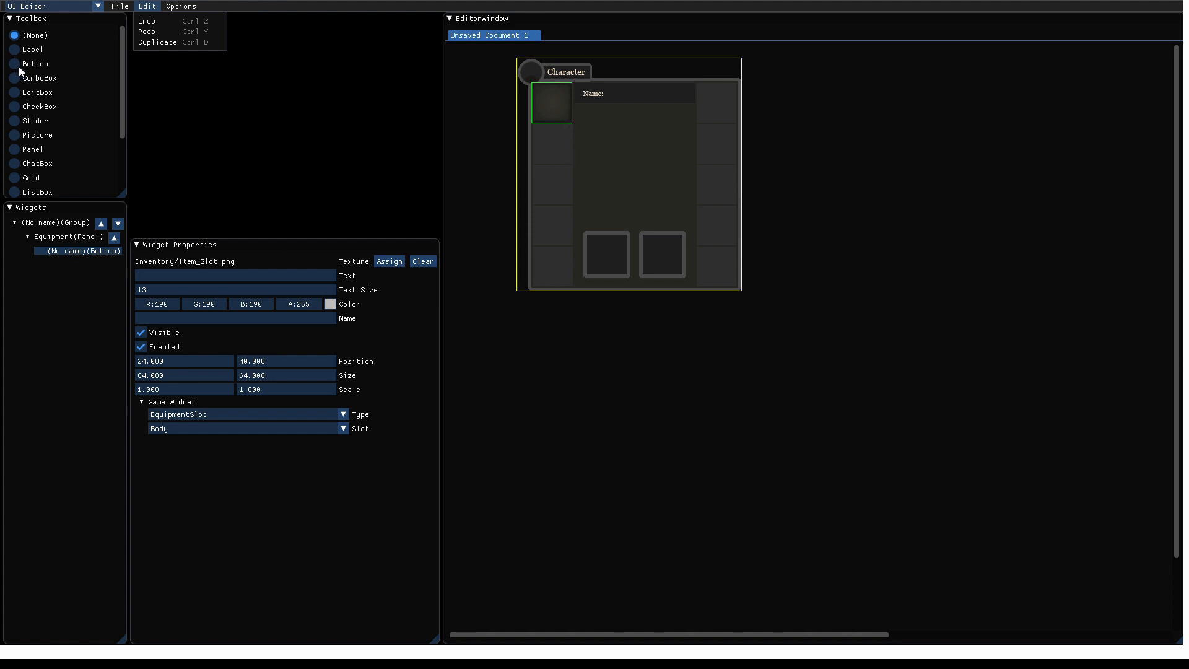
click(81, 253)
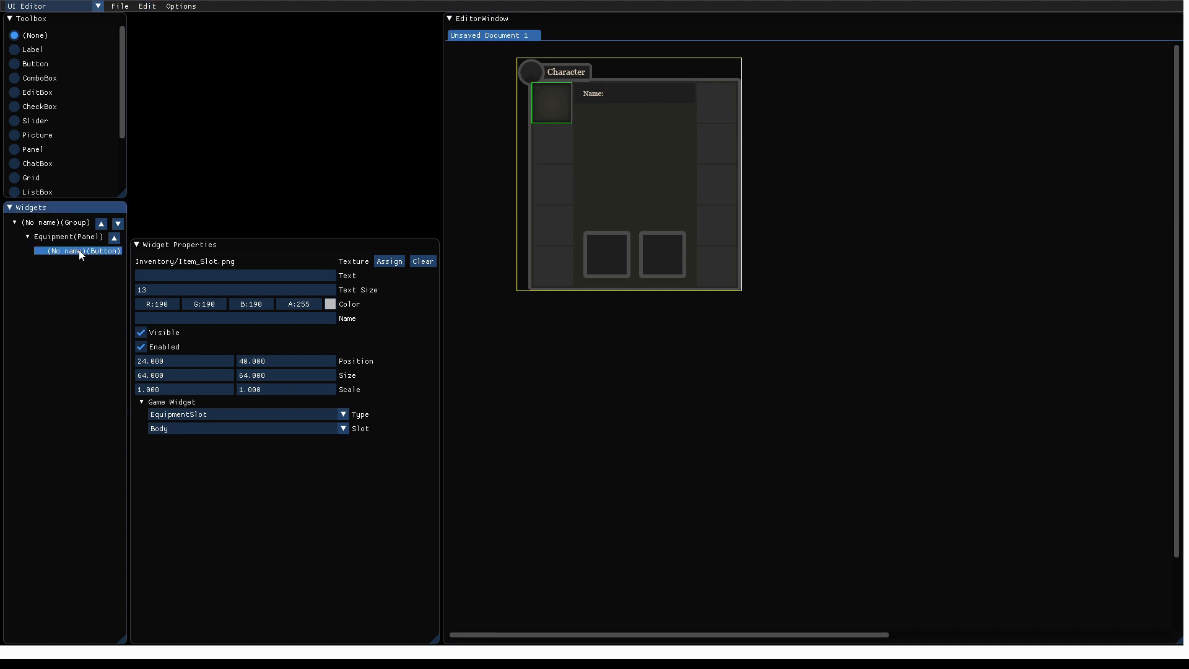
key(ctrl+v)
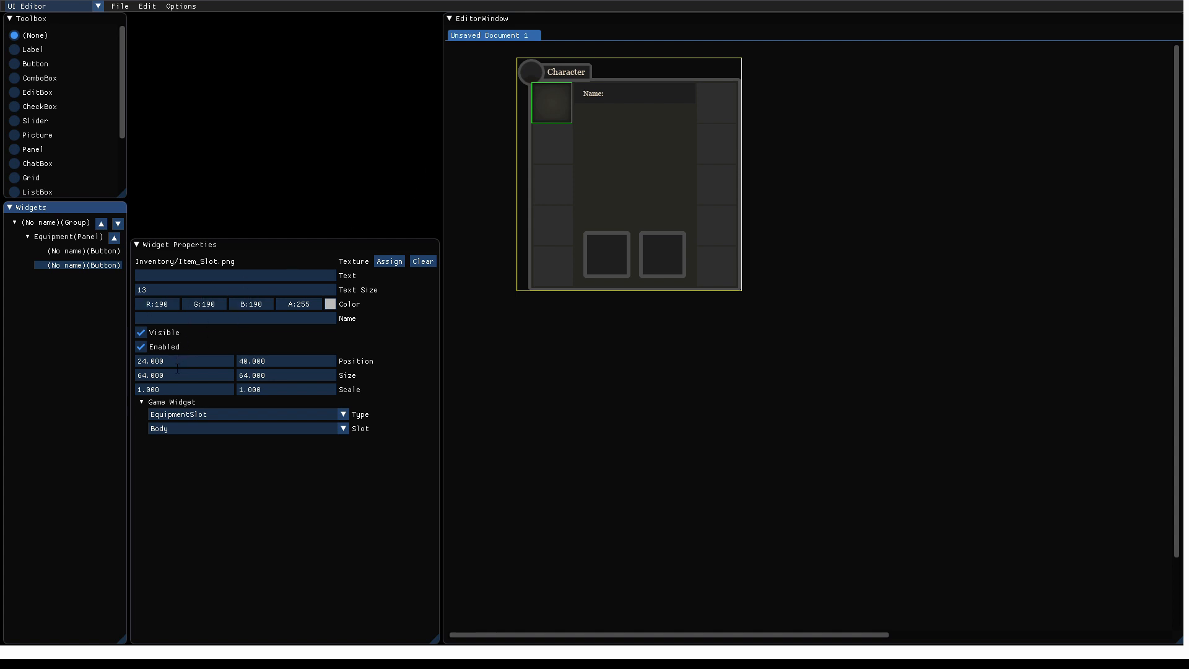
Set the duplicated button's vertical position to 110 and assign it to the Legs slot.
click(282, 365)
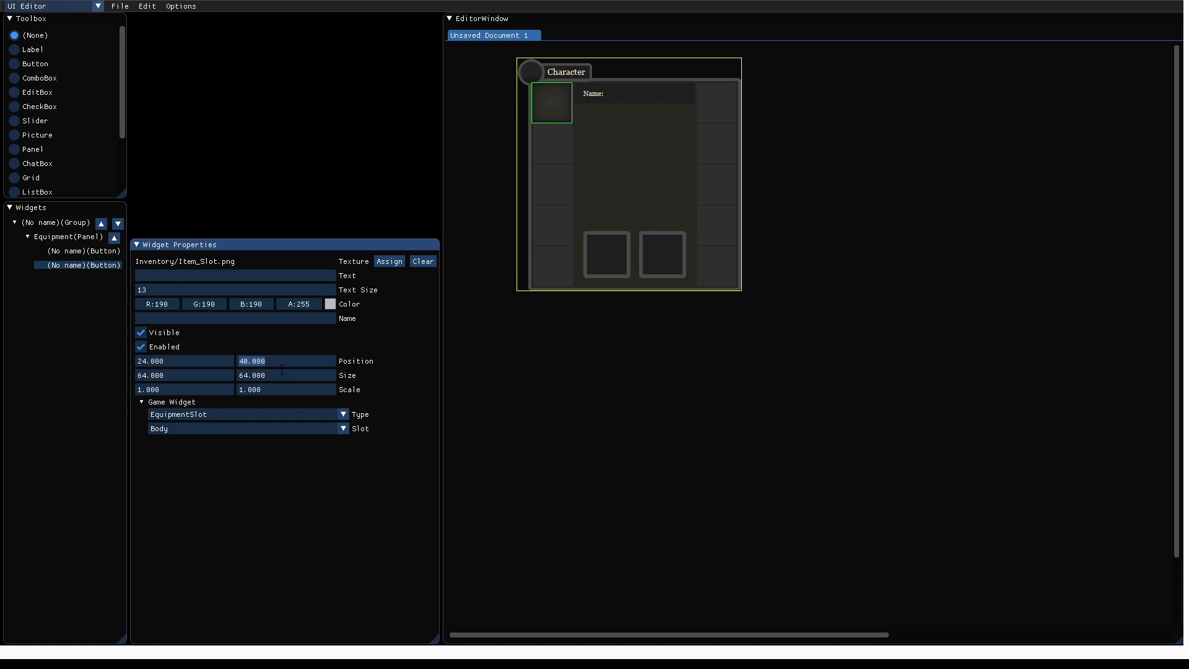
text(80)
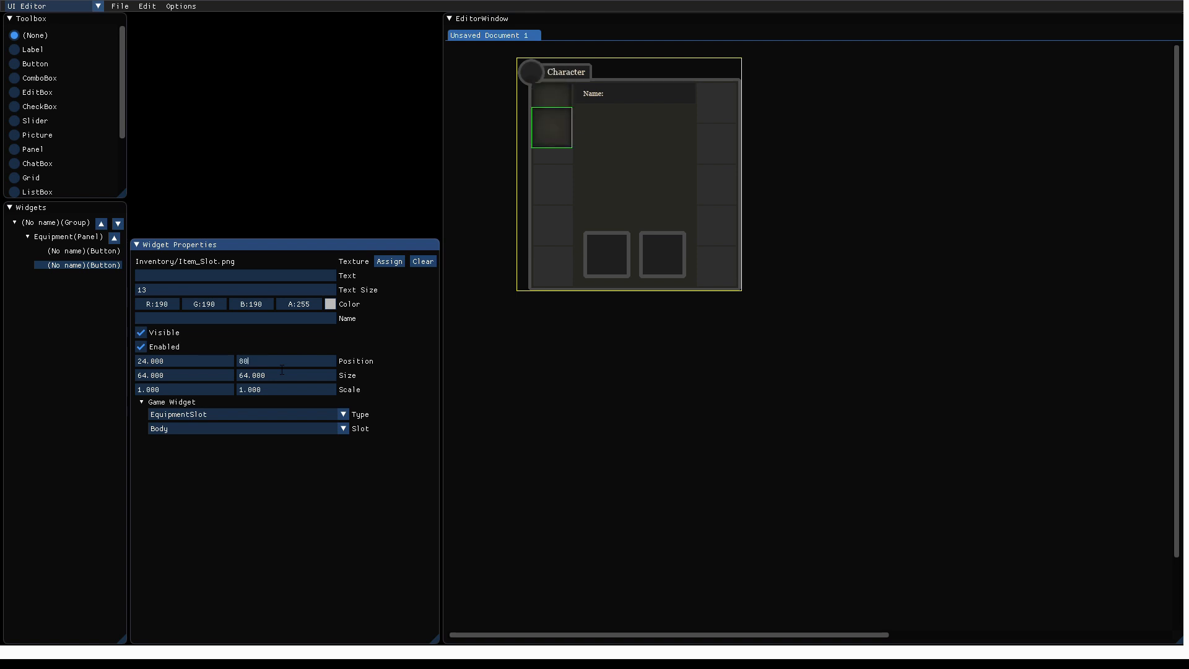
key(BackSpace)
key(BackSpace)
text(100)
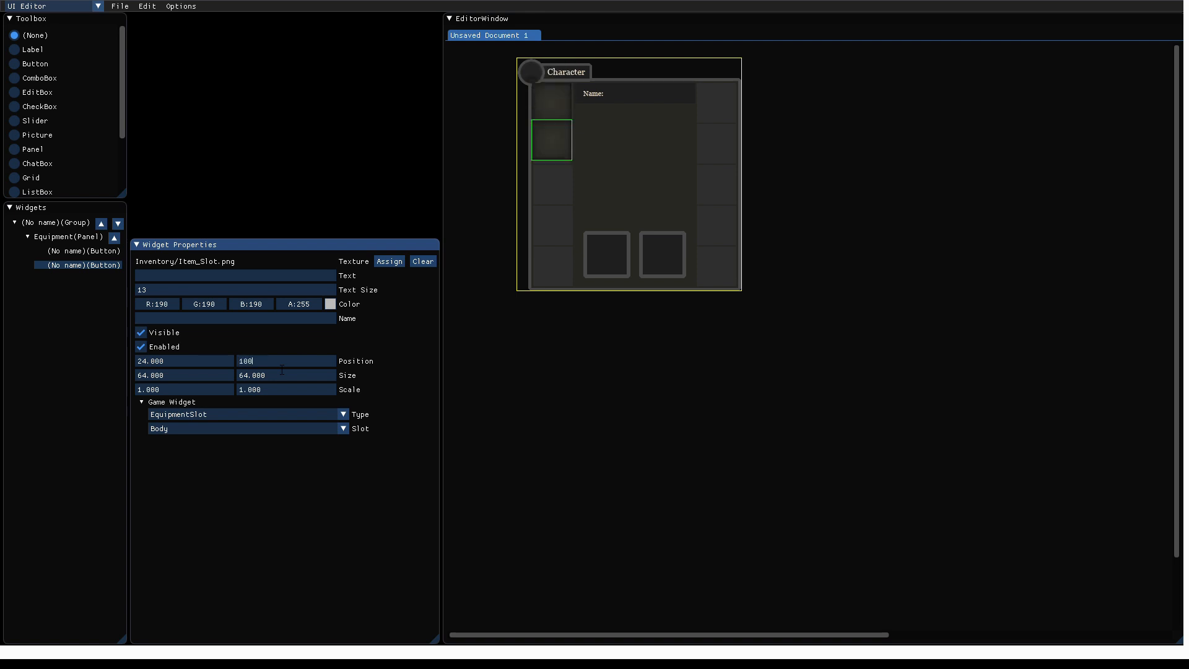
key(BackSpace)
key(BackSpace)
text(20)
key(BackSpace)
key(BackSpace)
text(10)
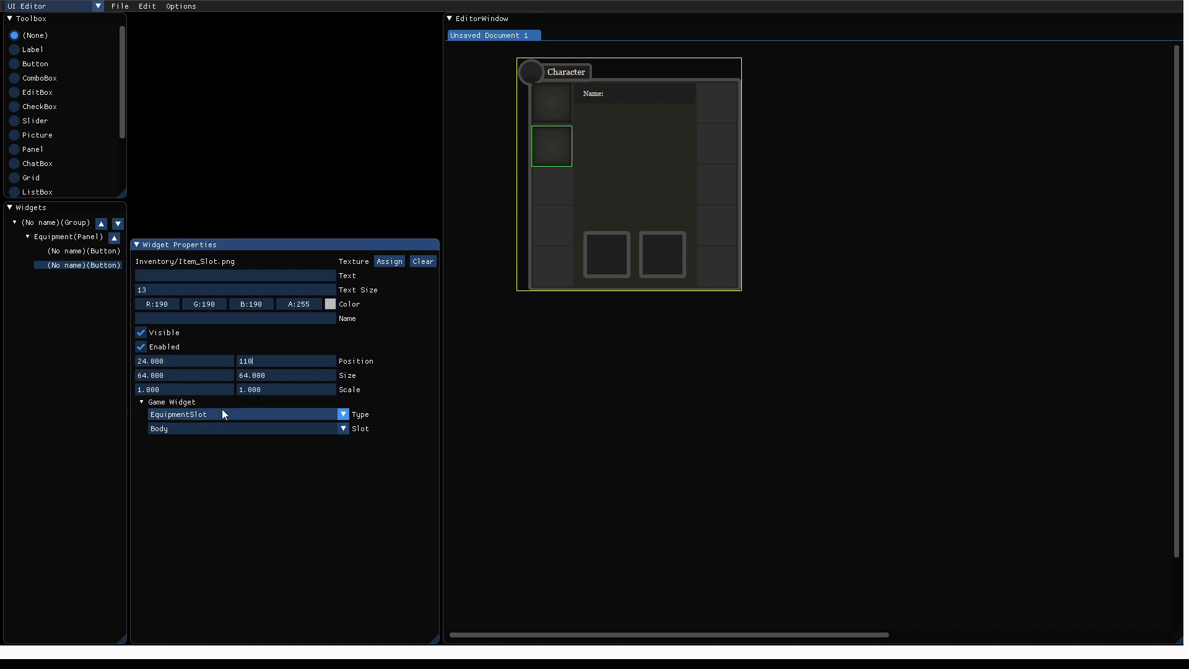
click(193, 426)
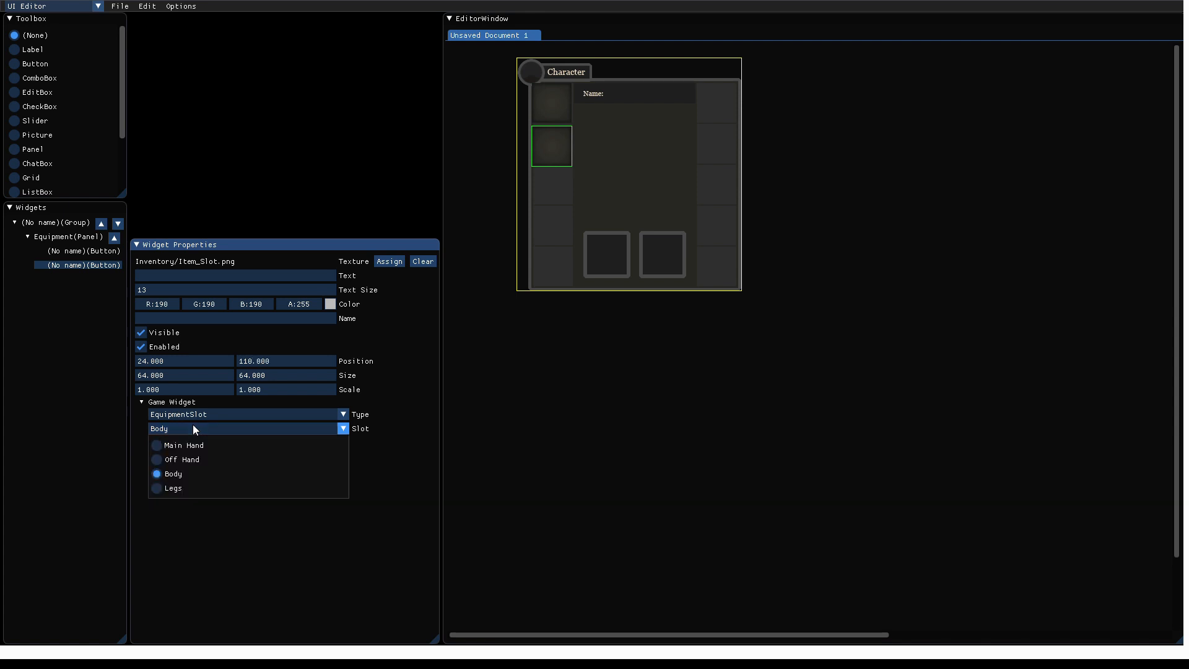
click(172, 489)
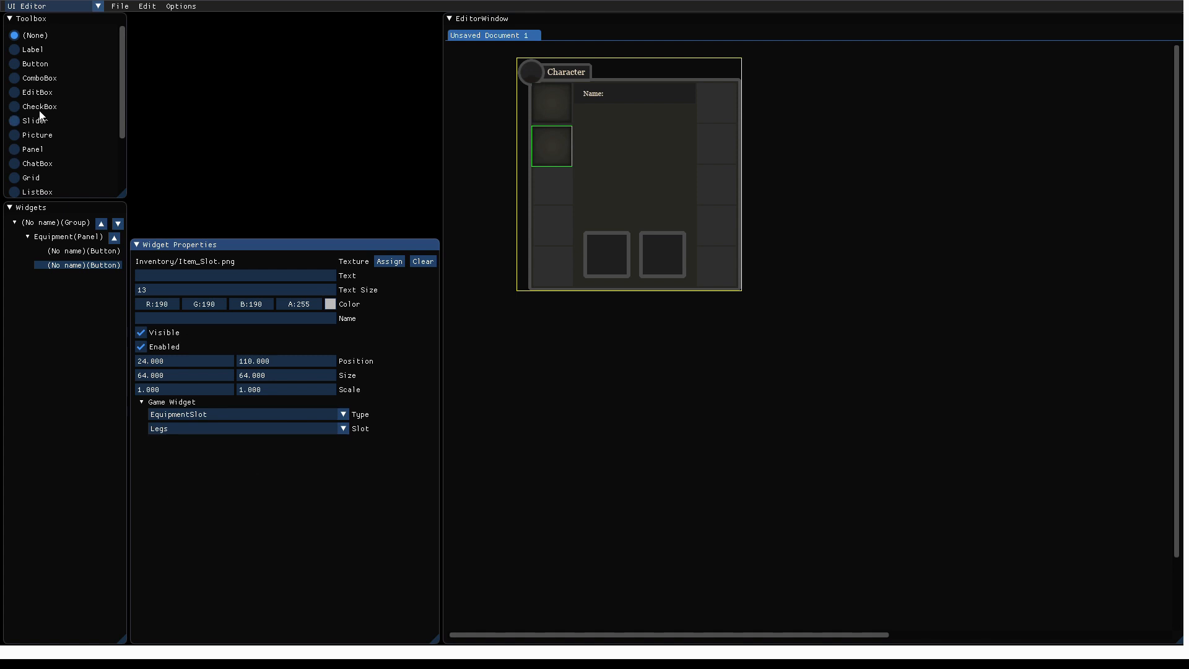
Place Item_Slot.png buttons in the panel's two lower framed boxes at about 112, 288 and, with snapping off, about 206, 285.
click(26, 65)
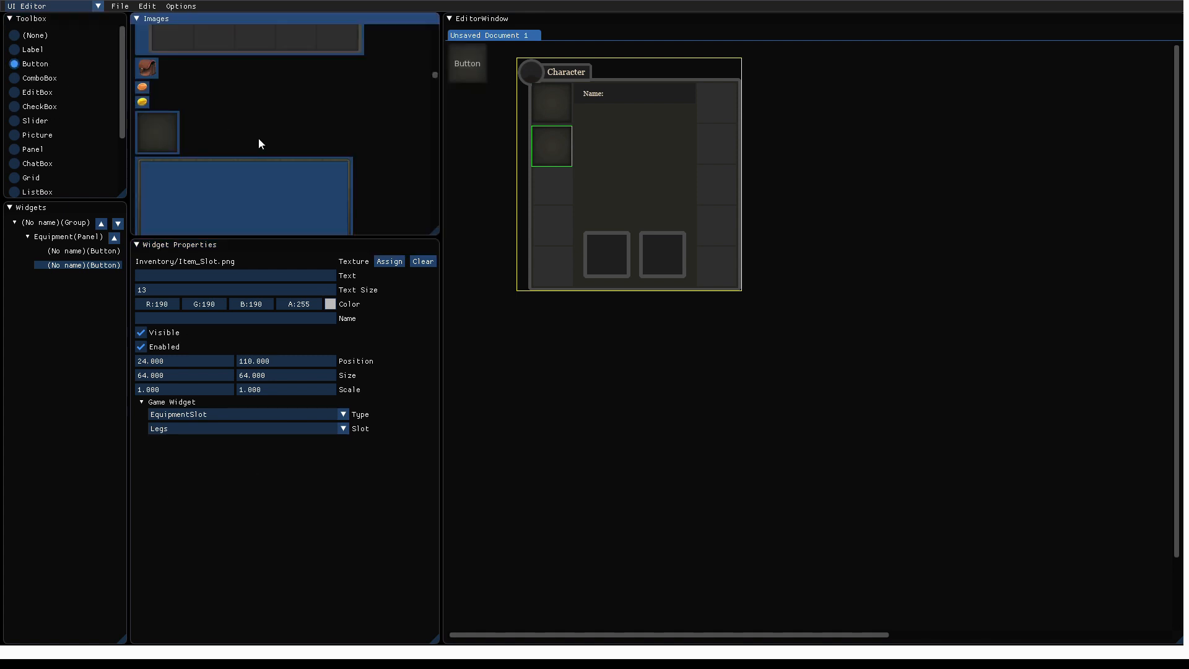
click(590, 236)
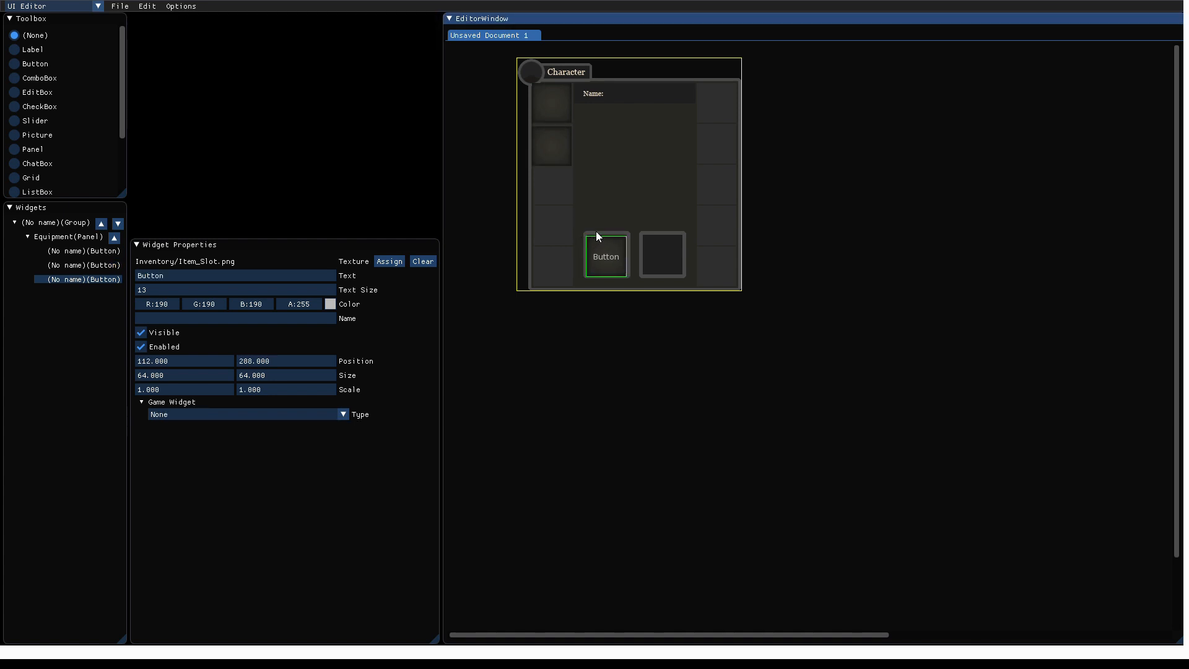
click(32, 64)
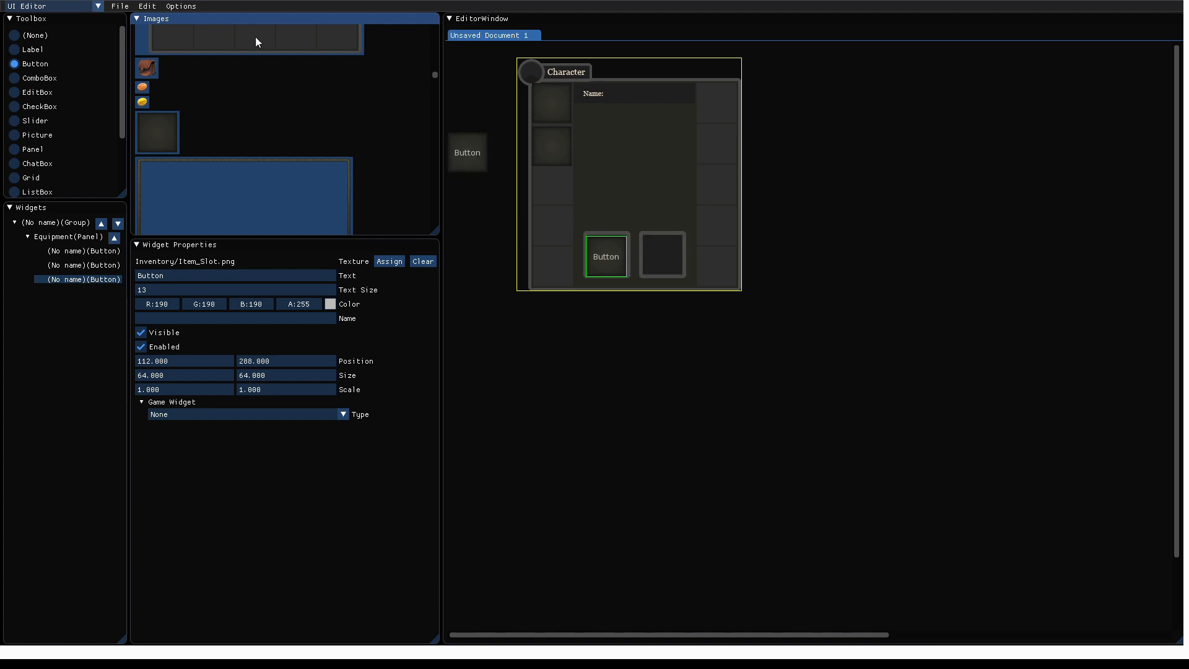
click(181, 6)
click(197, 23)
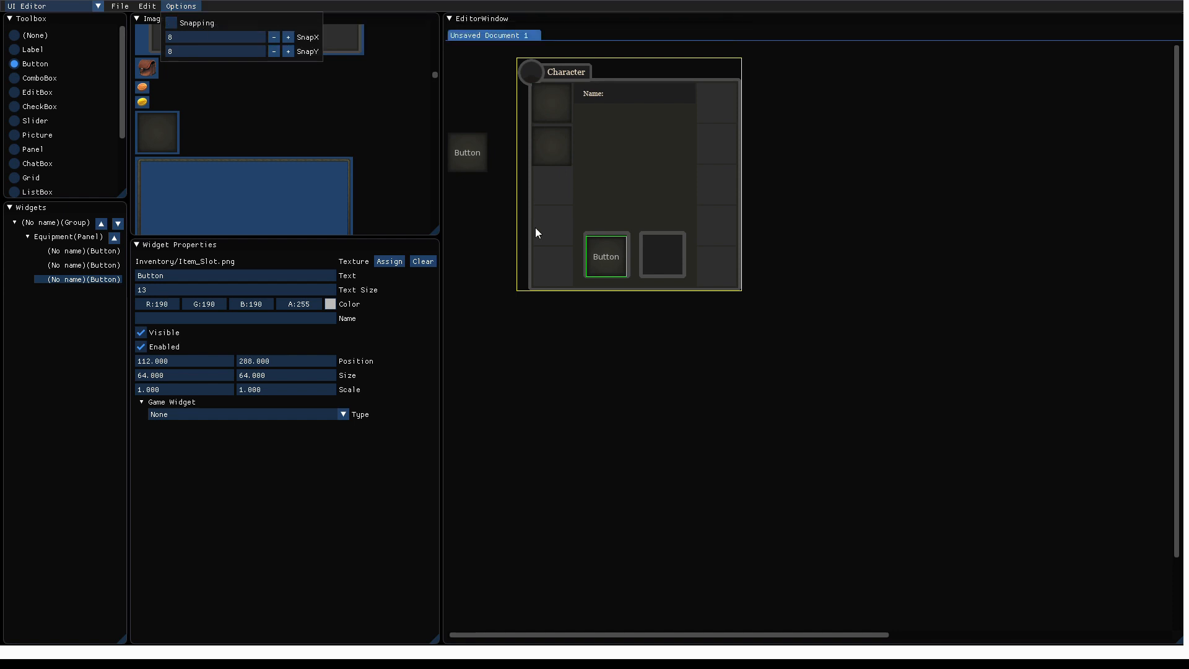
click(38, 82)
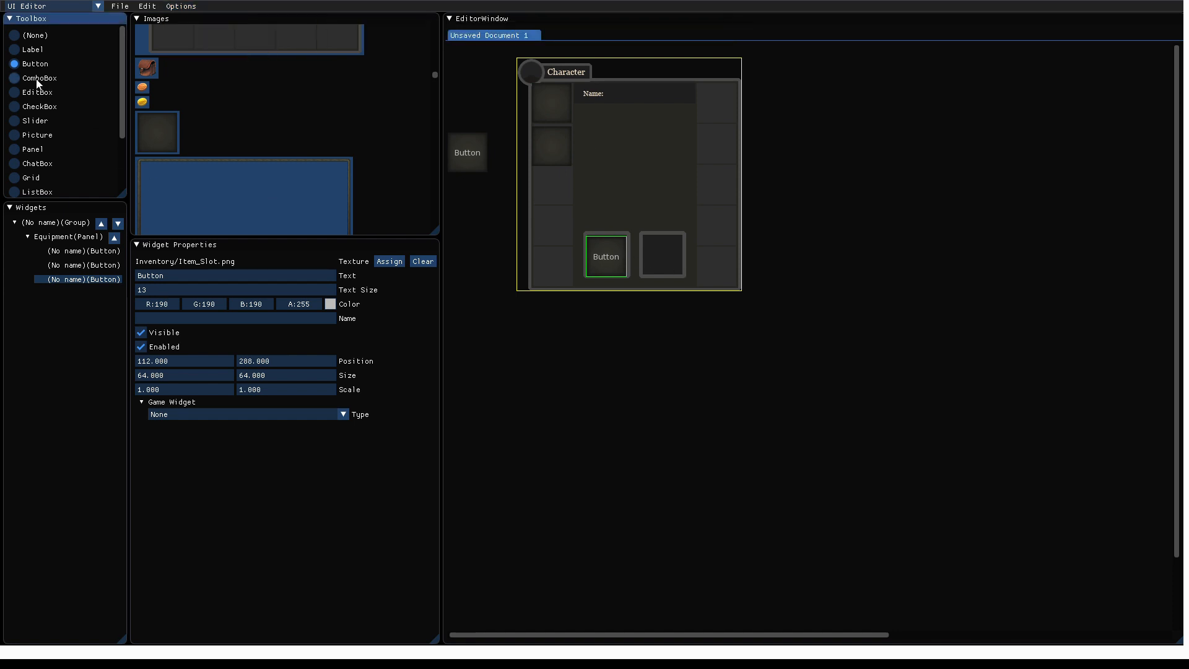
click(33, 79)
click(25, 65)
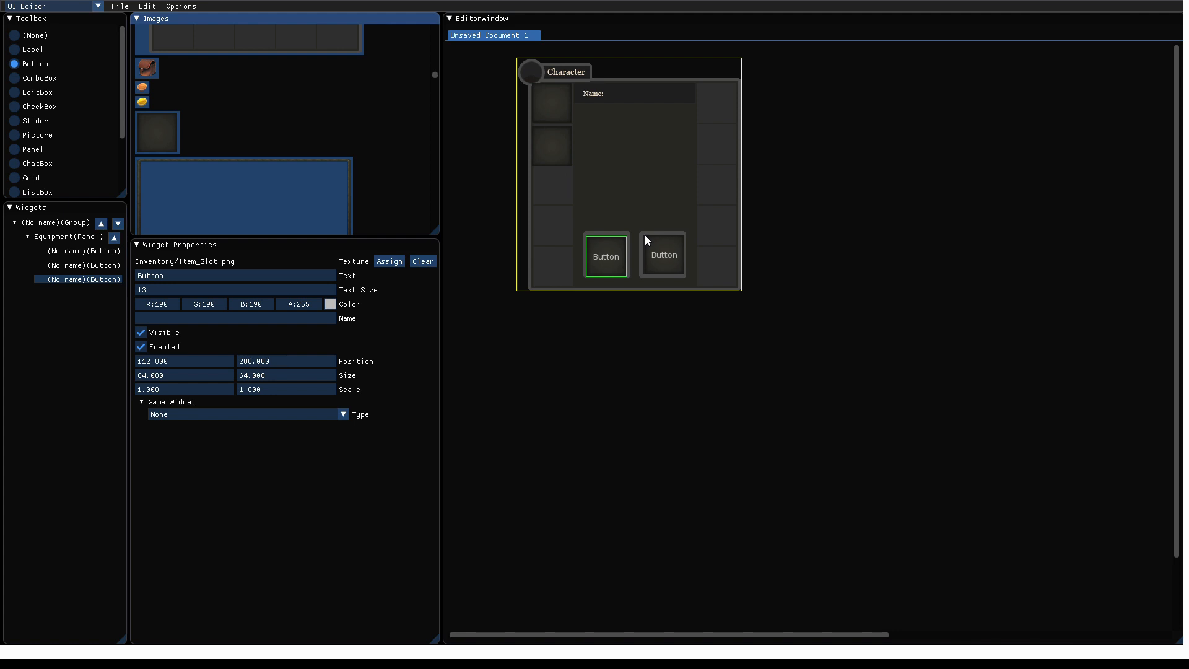
click(644, 236)
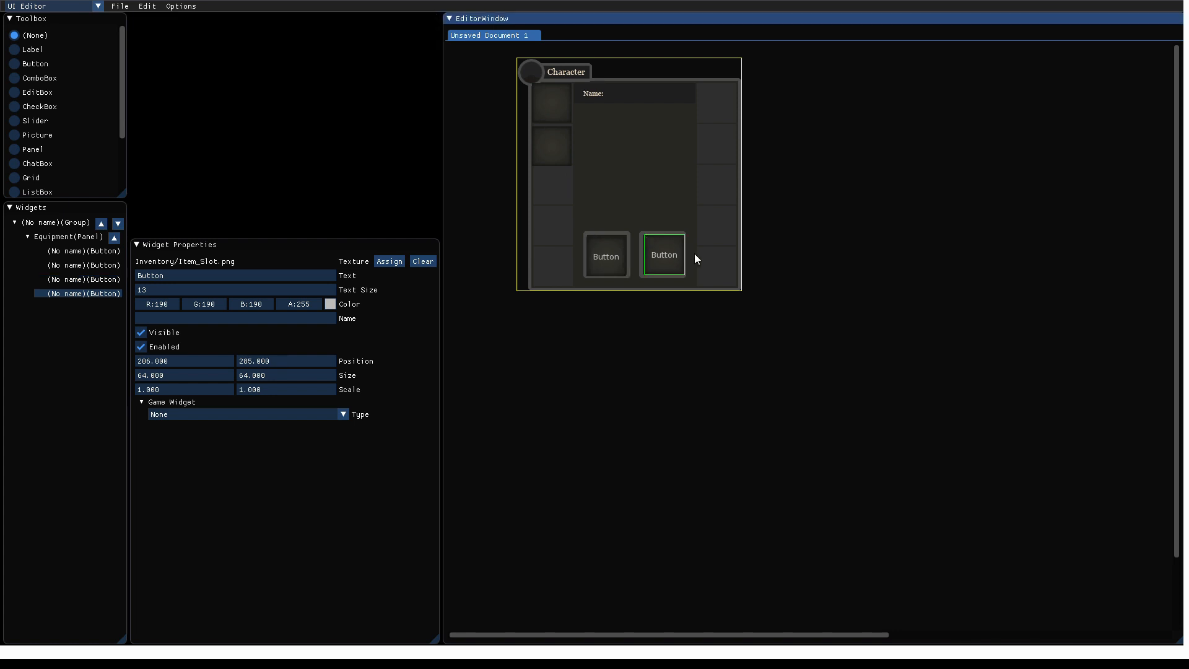
Clear the text of the first lower framed button and make it an EquipmentSlot game widget for the Main Hand slot.
click(87, 278)
click(224, 279)
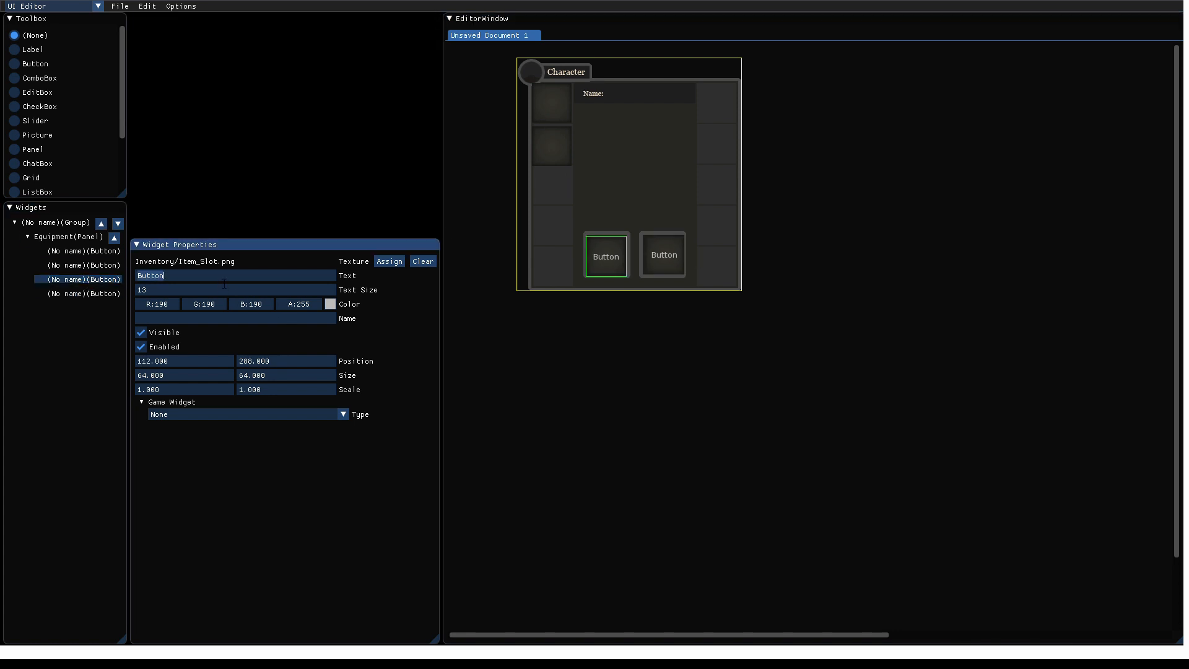
key(BackSpace)
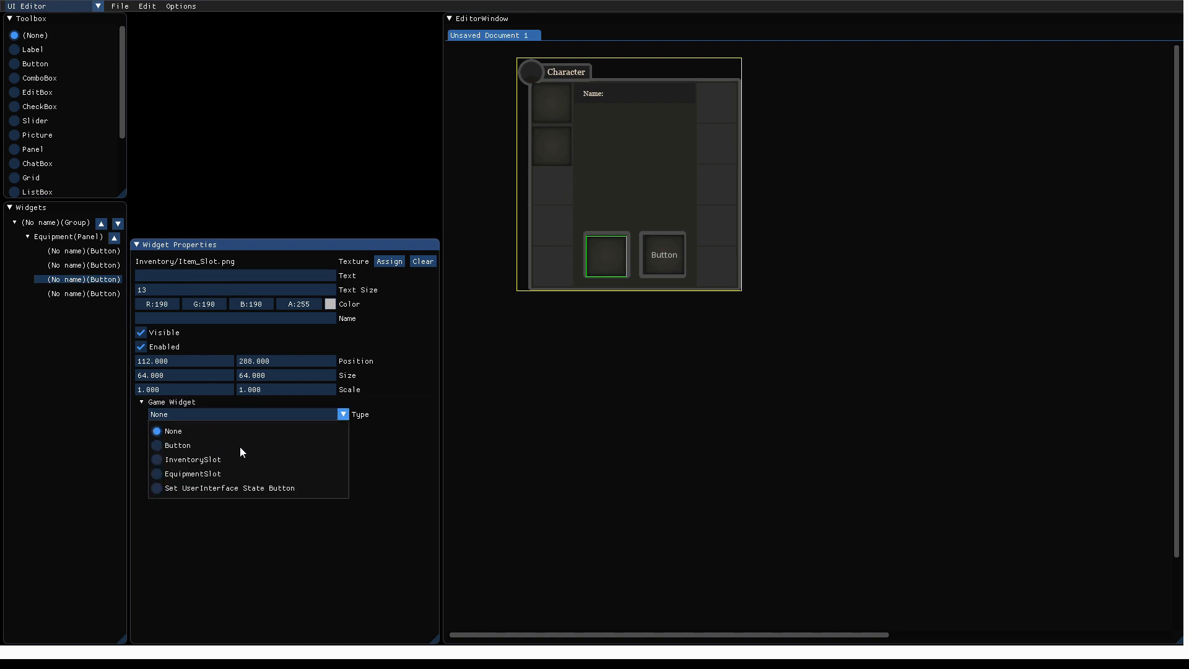
click(183, 474)
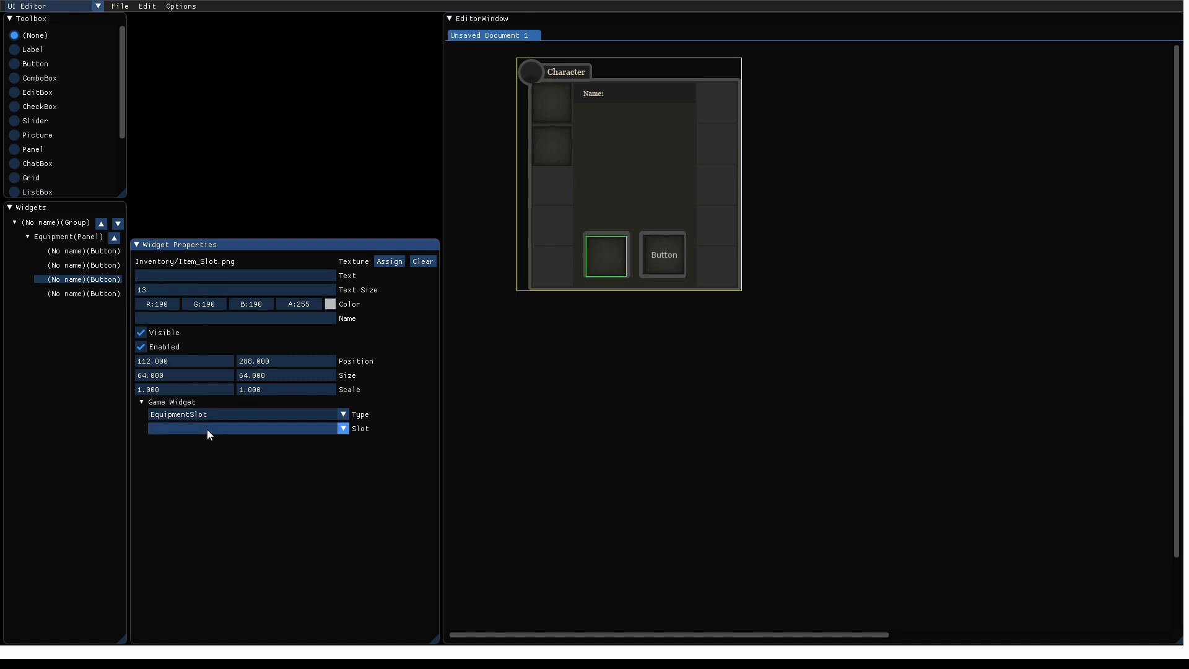
click(208, 430)
click(184, 447)
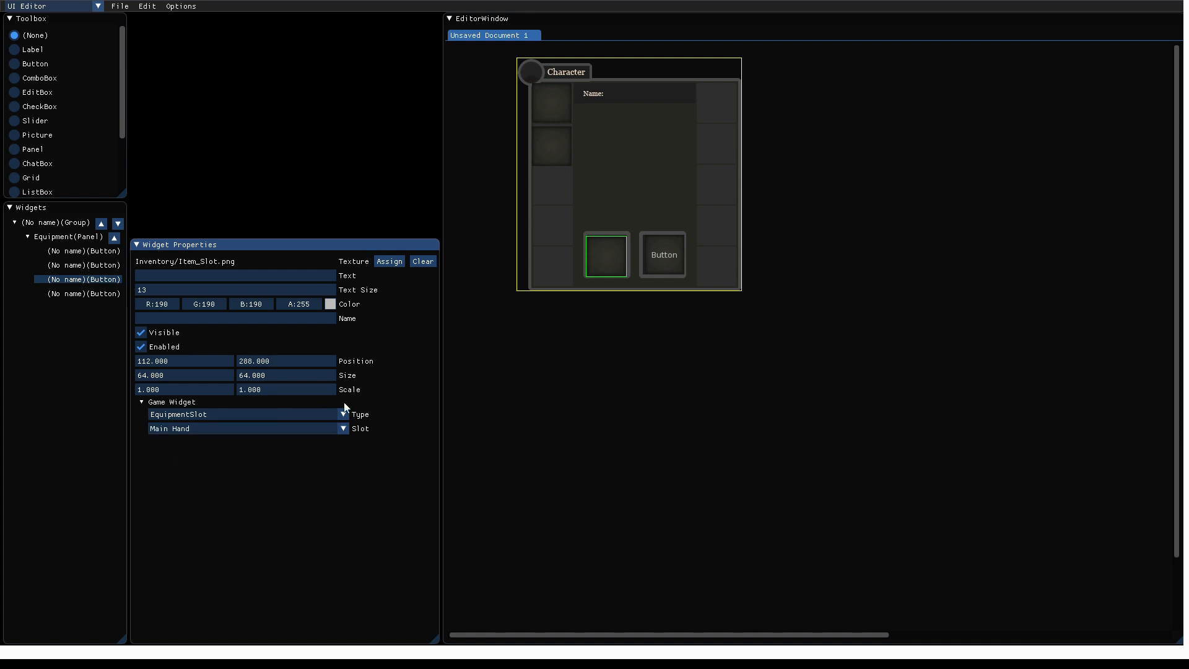
Make the other framed button an EquipmentSlot for Off Hand without text, and save the interface document as HUD.txt.
click(62, 294)
click(177, 414)
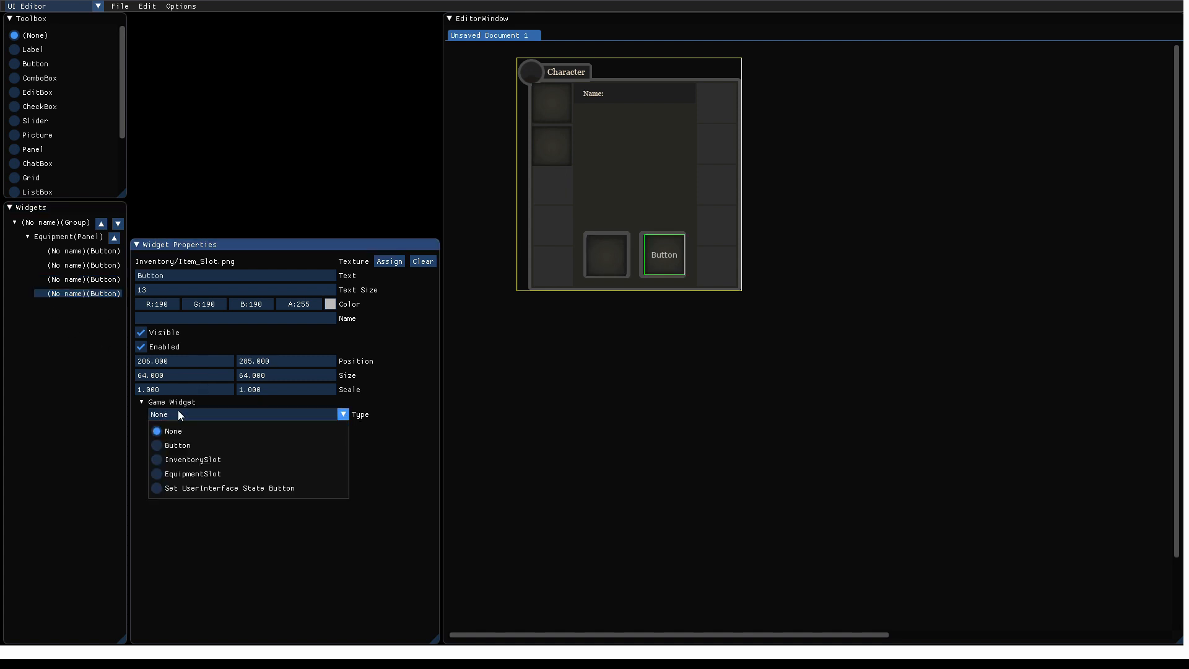
click(192, 473)
click(219, 428)
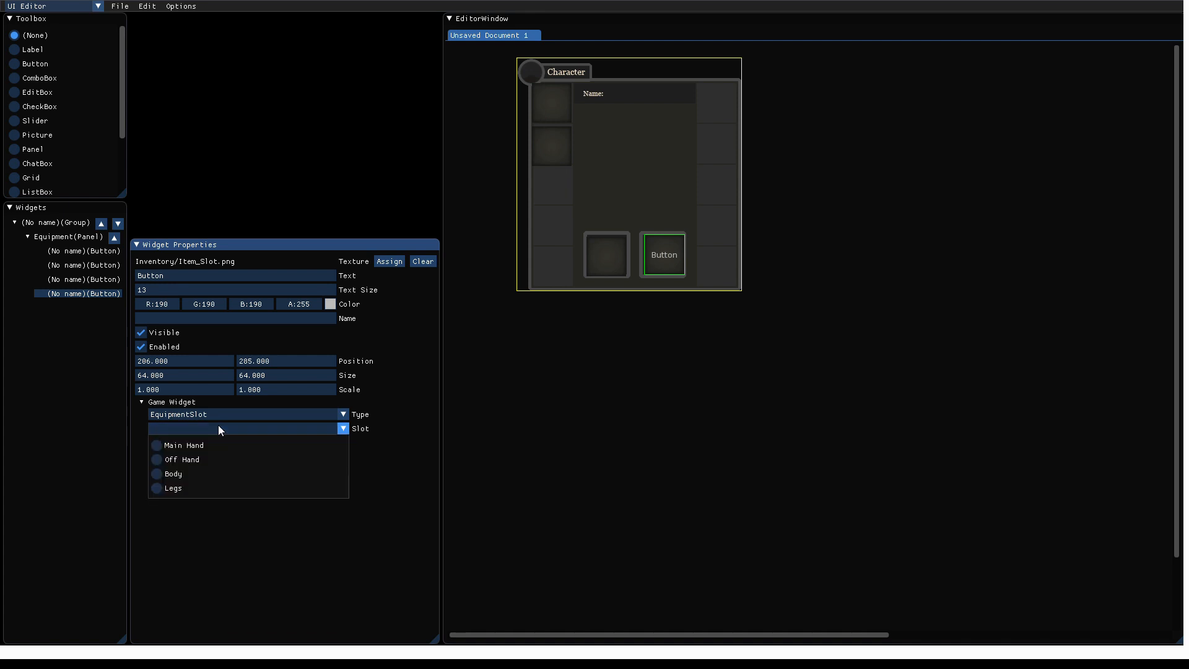
click(190, 458)
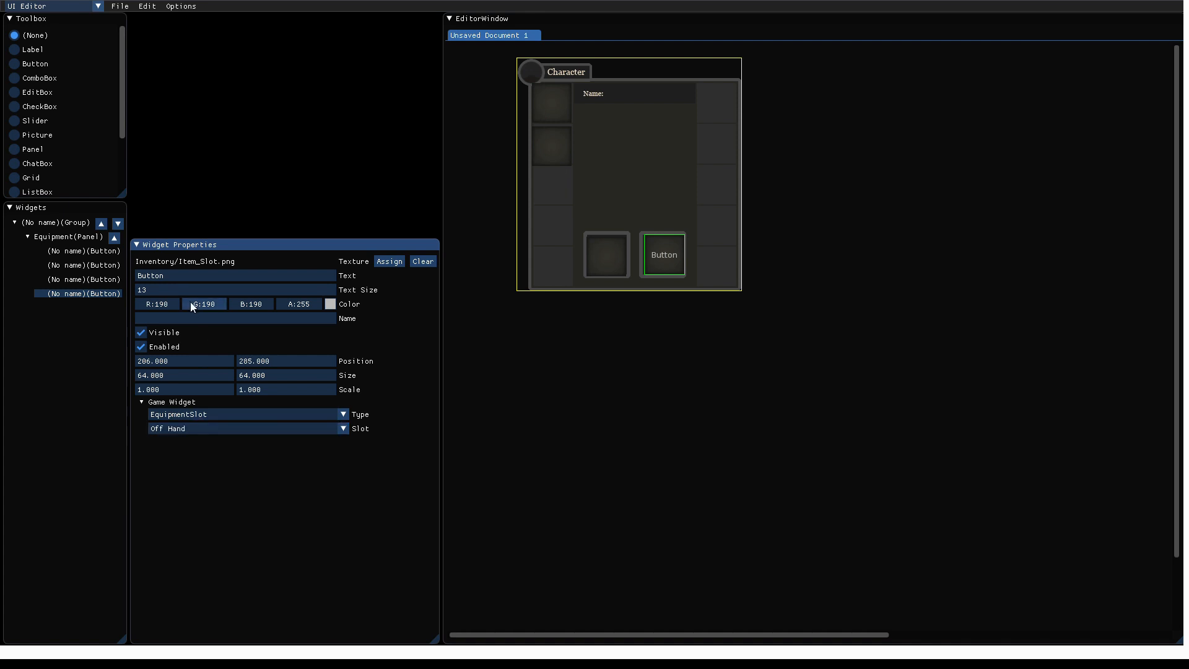
click(175, 277)
key(BackSpace)
click(129, 8)
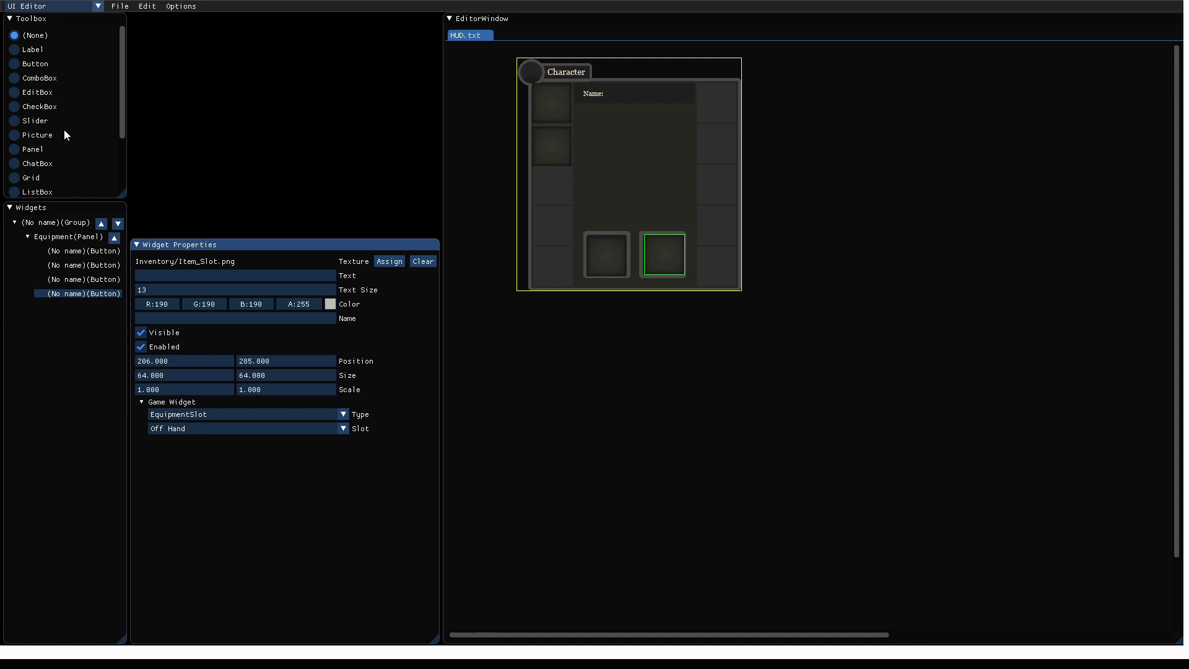
Place a panel with the Inventory.png image beneath the Character panel at about 127, 421 and name it Inventory.
click(21, 150)
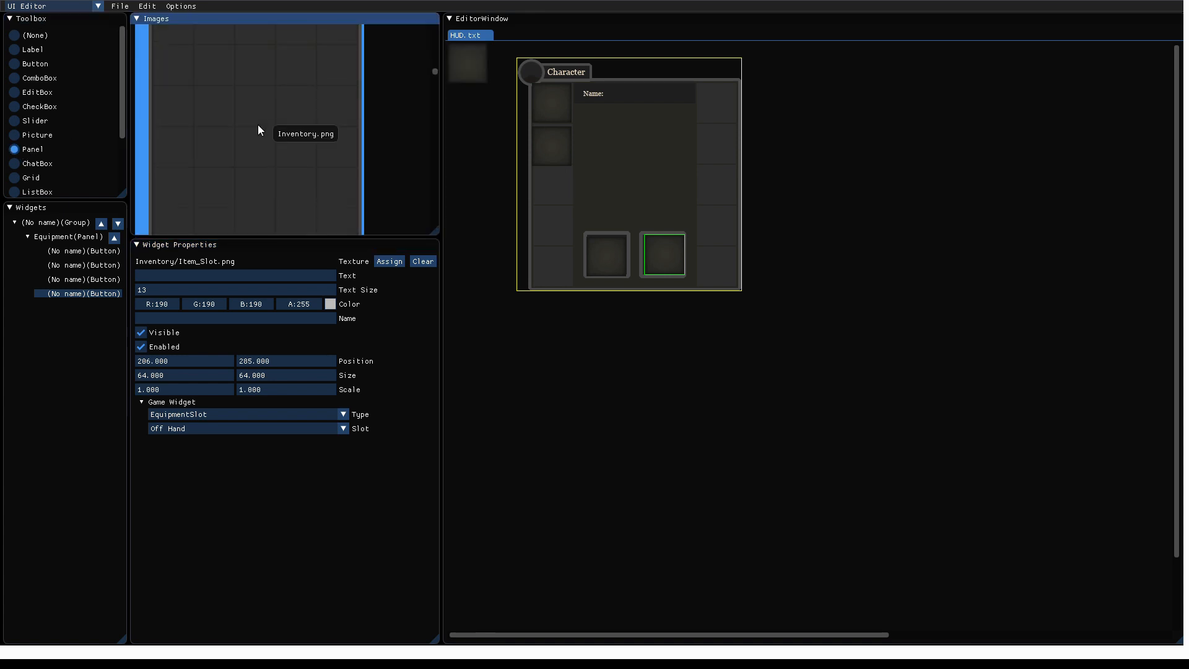
scroll(258, 124, up, 5)
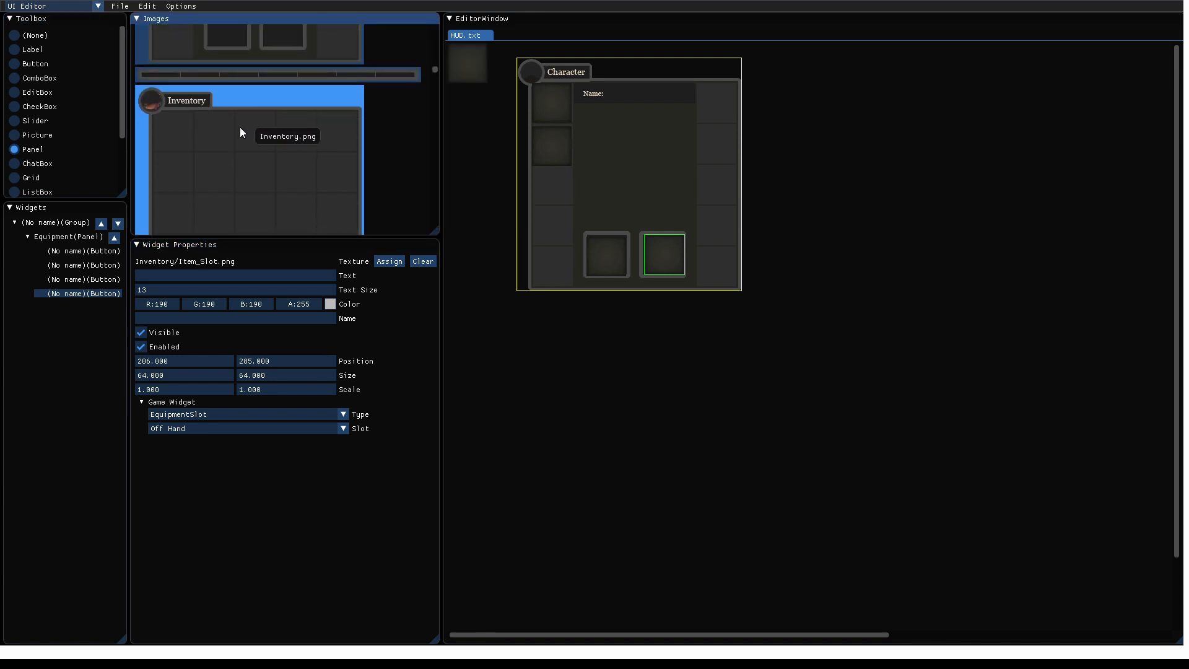
drag(240, 128, 514, 304)
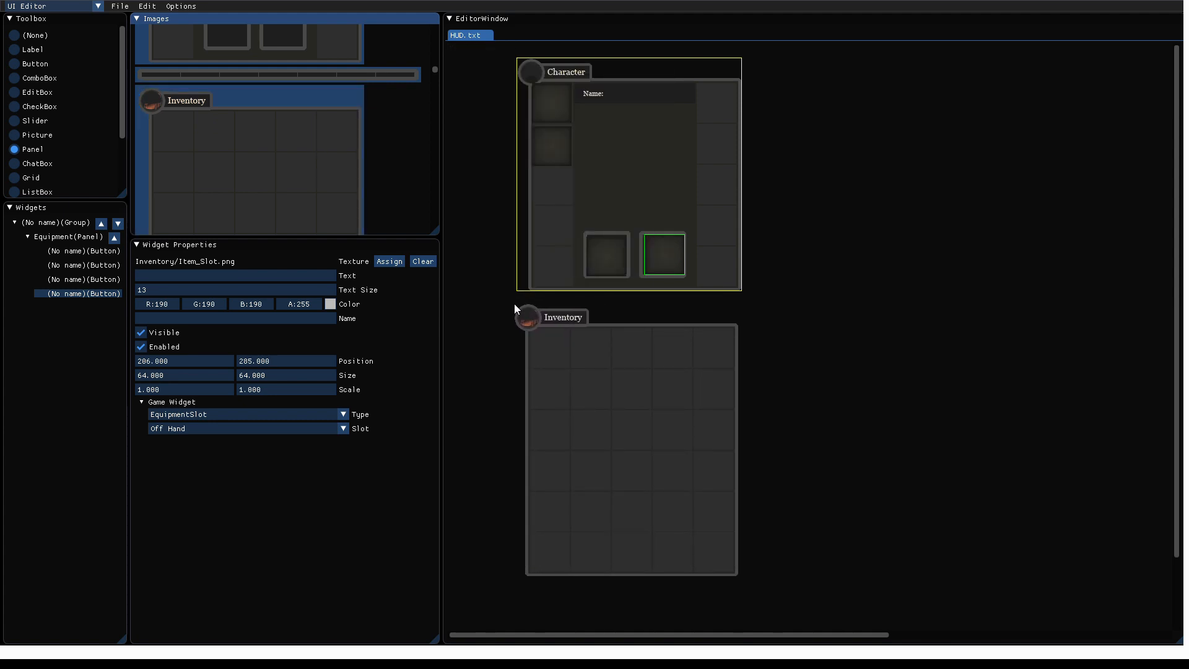
drag(514, 303, 491, 302)
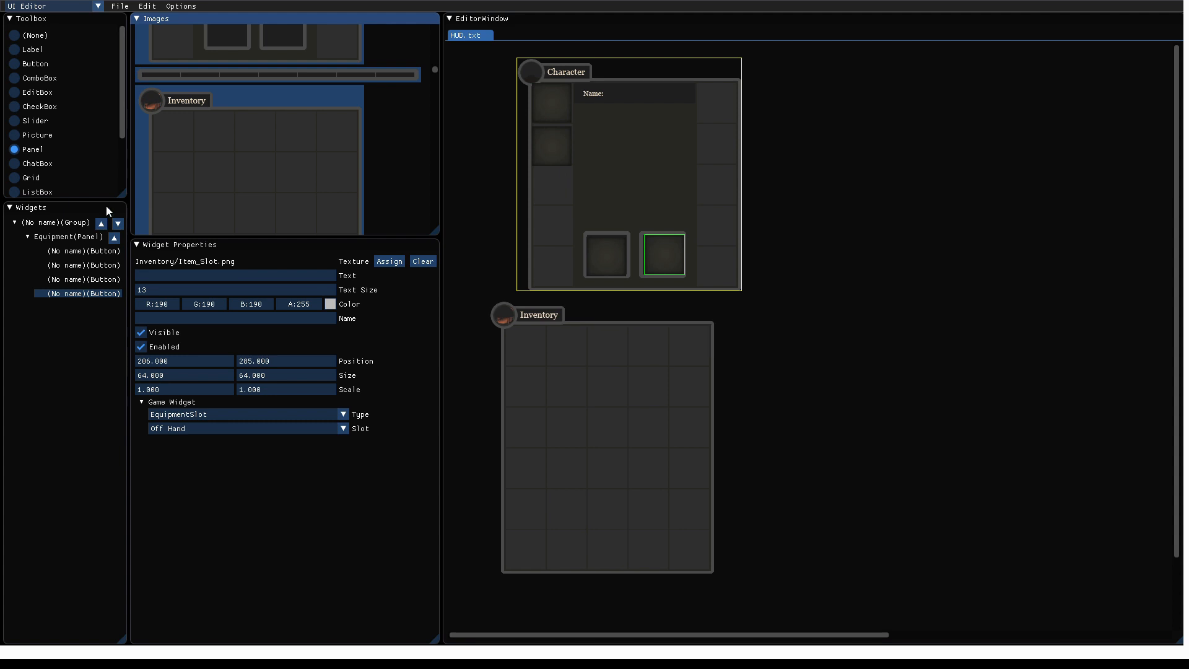
click(37, 224)
click(12, 224)
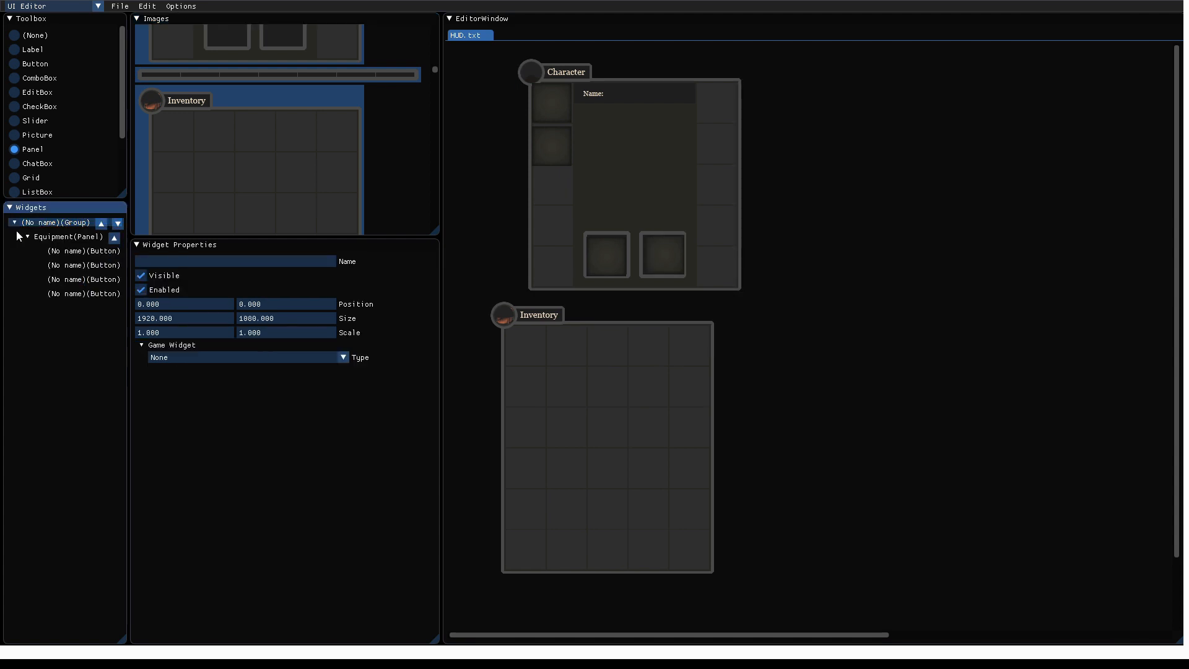
click(48, 221)
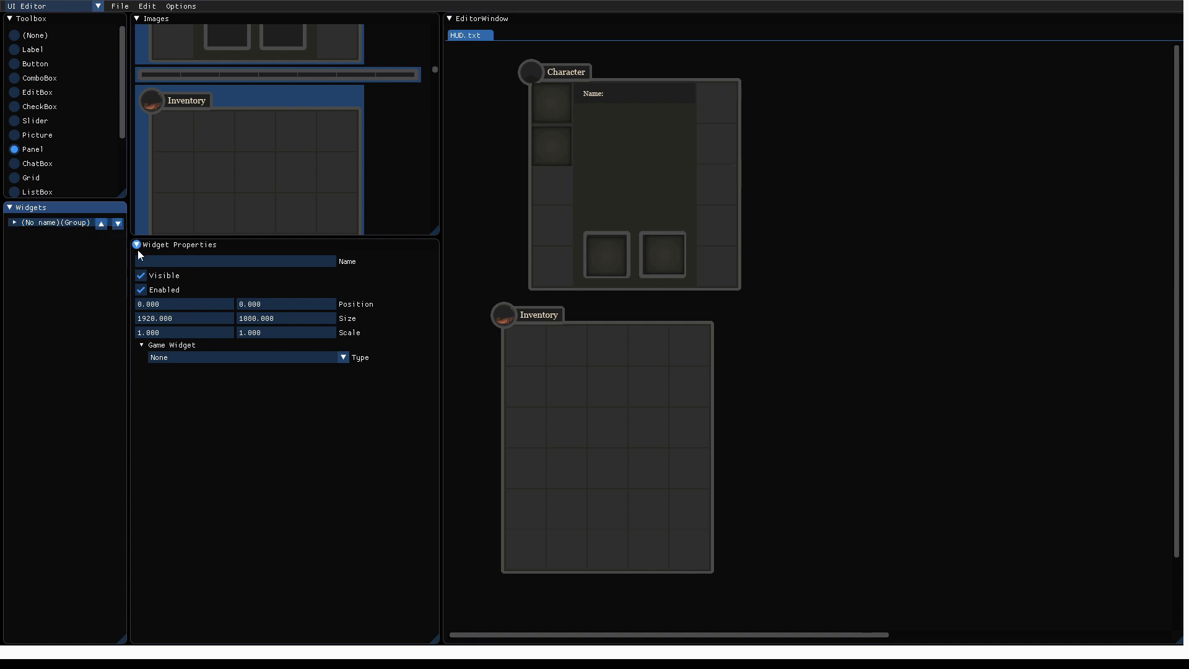
click(14, 223)
drag(651, 316, 527, 304)
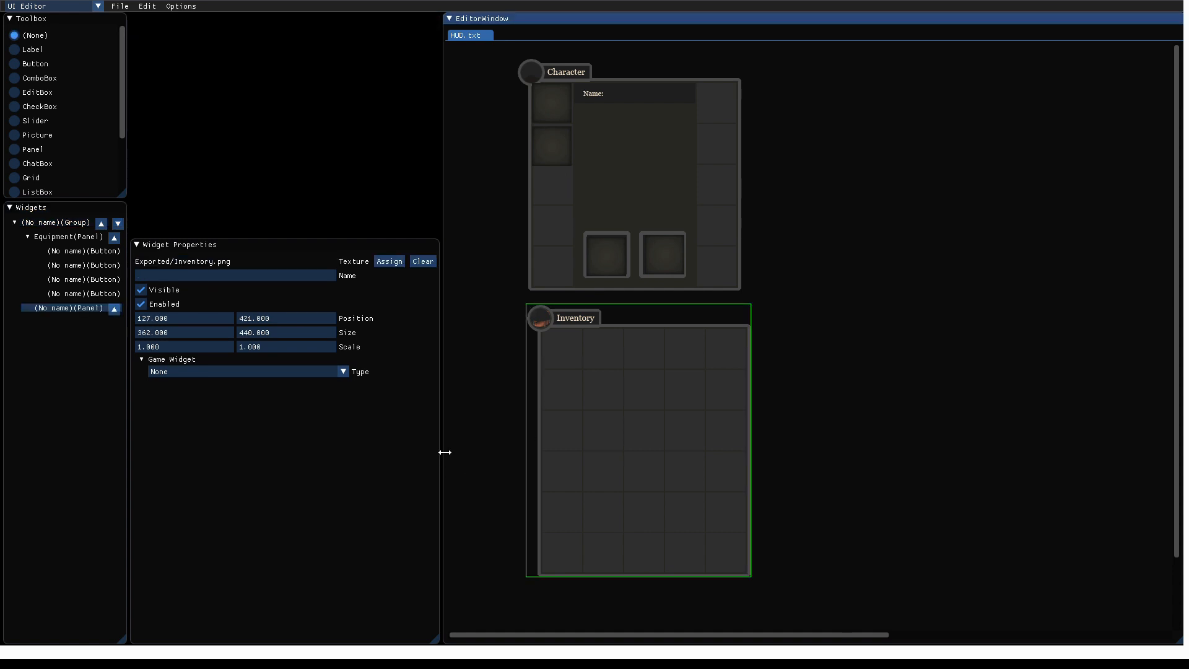
click(197, 276)
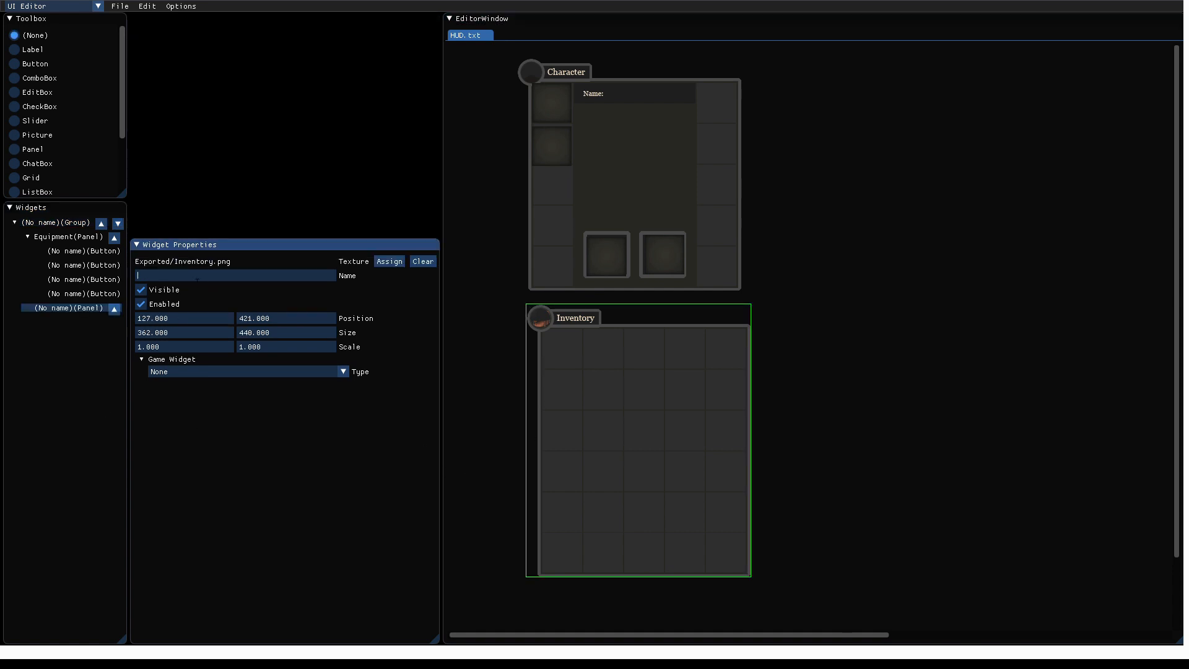
text(Inventory)
Place an Item_Slot.png button in a cell of the Inventory panel at about 27, 105.
click(14, 64)
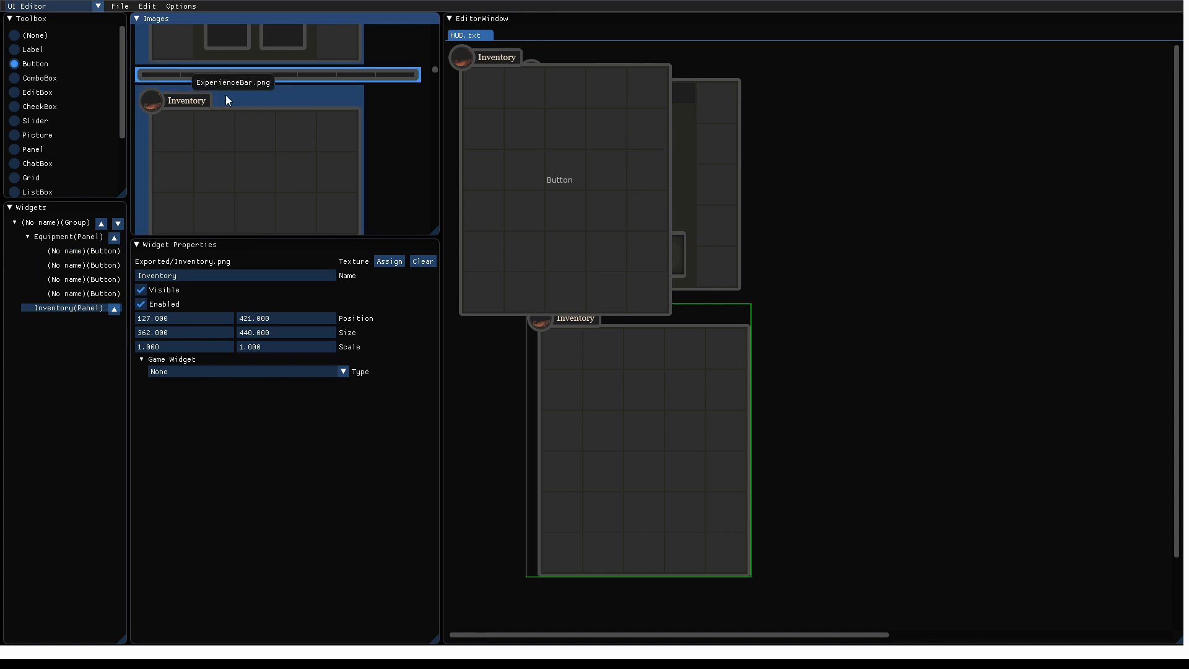
scroll(251, 155, down, 1)
scroll(251, 155, down, 5)
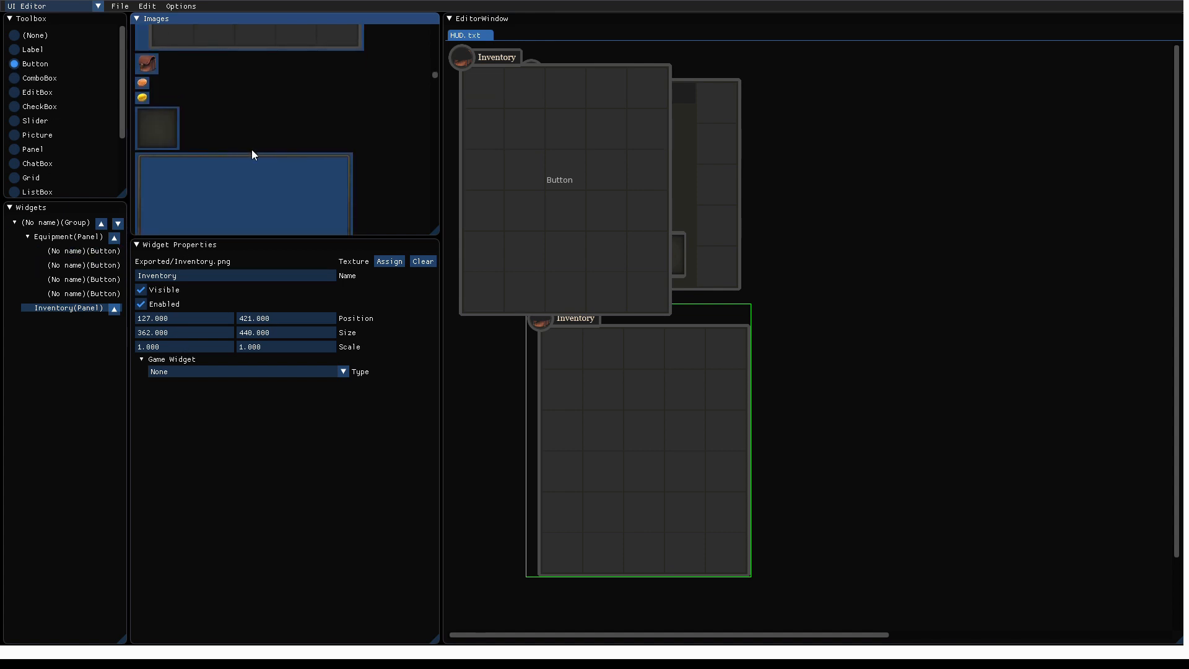
click(158, 121)
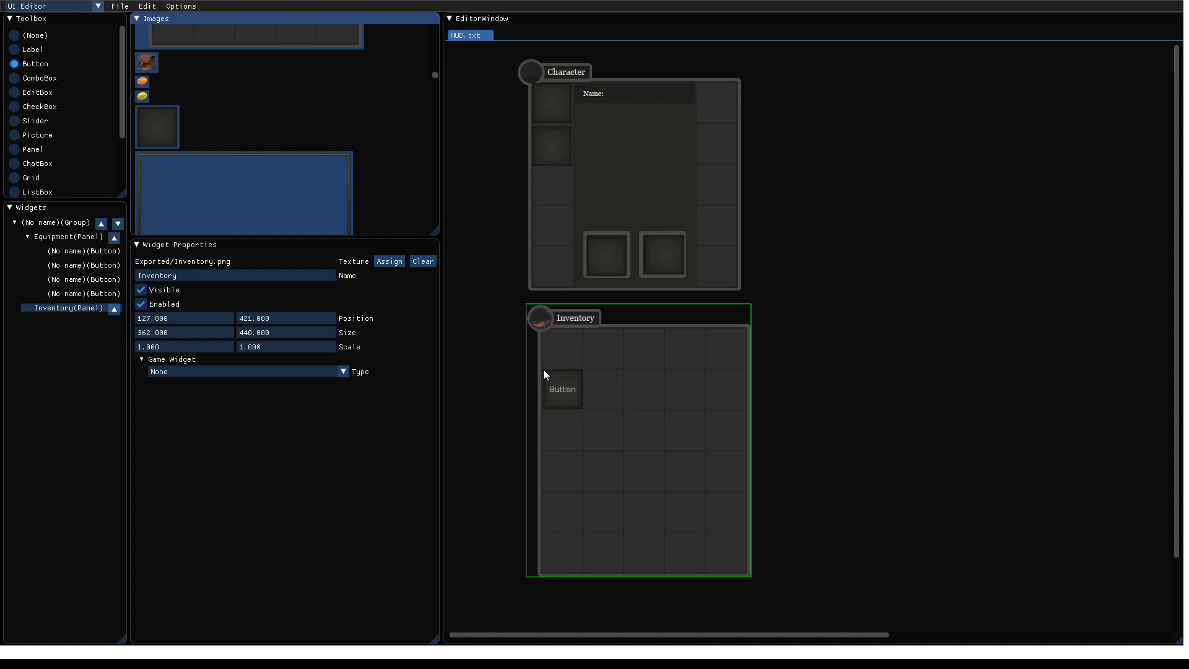
click(544, 369)
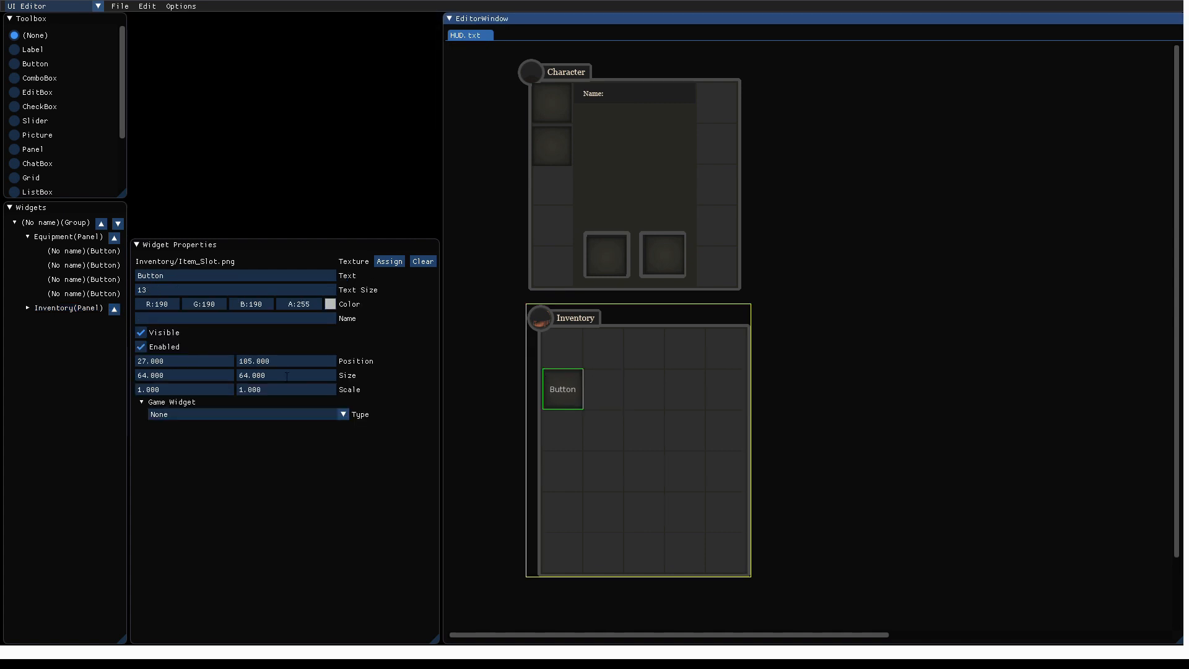
Try the new inventory button as an InventorySlot game widget, and remove the button again.
click(191, 413)
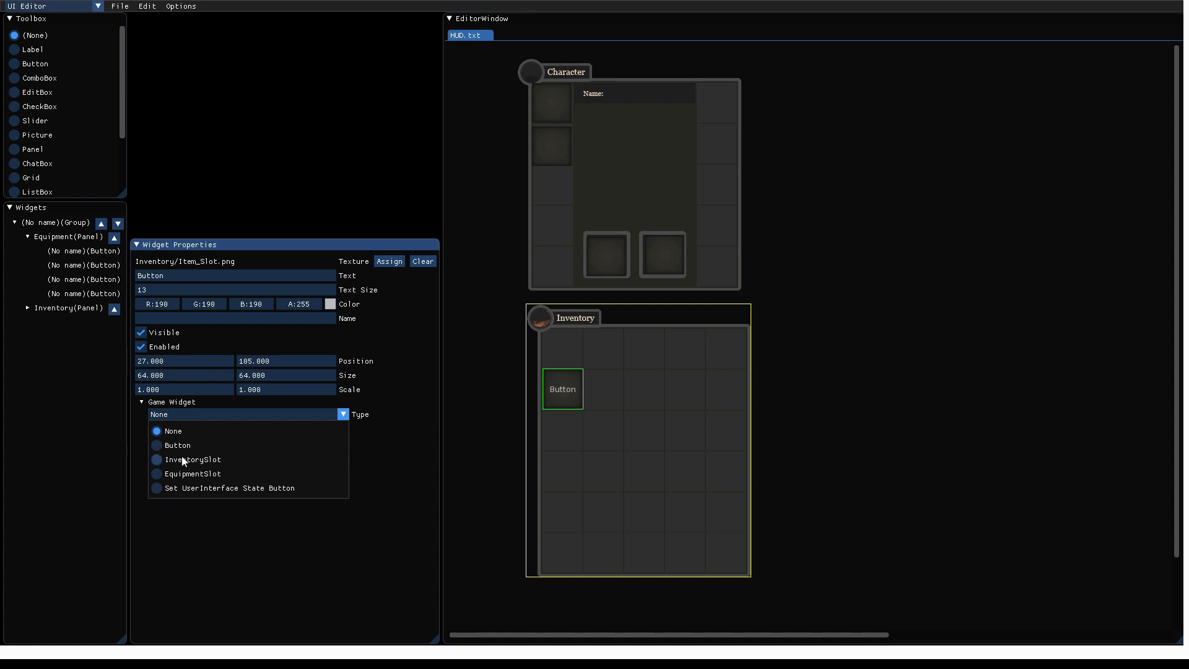
click(184, 461)
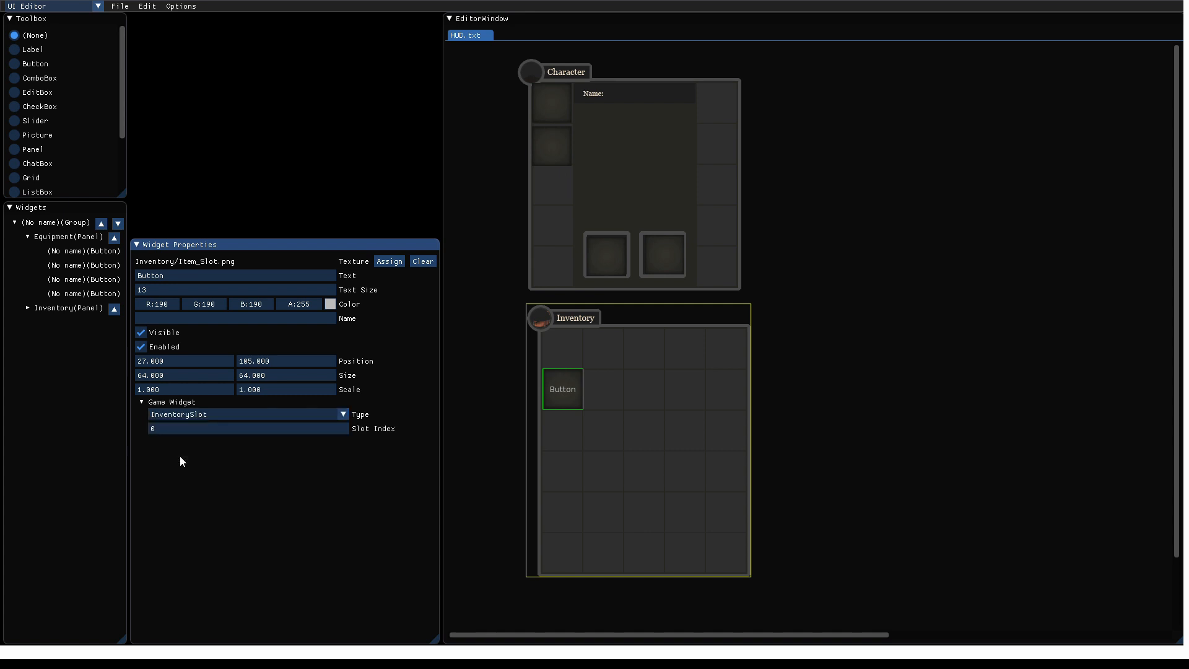
click(211, 430)
key(ctrl+z)
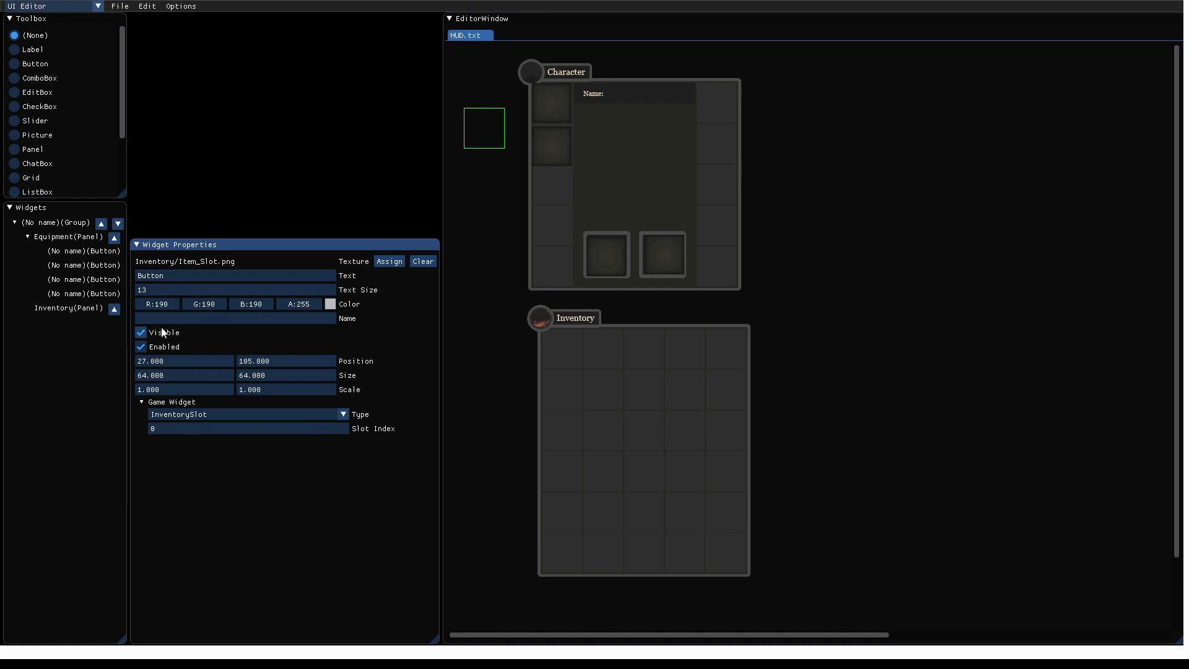
Make the Inventory panel an InventoryGrid game widget with SizeX 5 and SizeY 6.
click(73, 307)
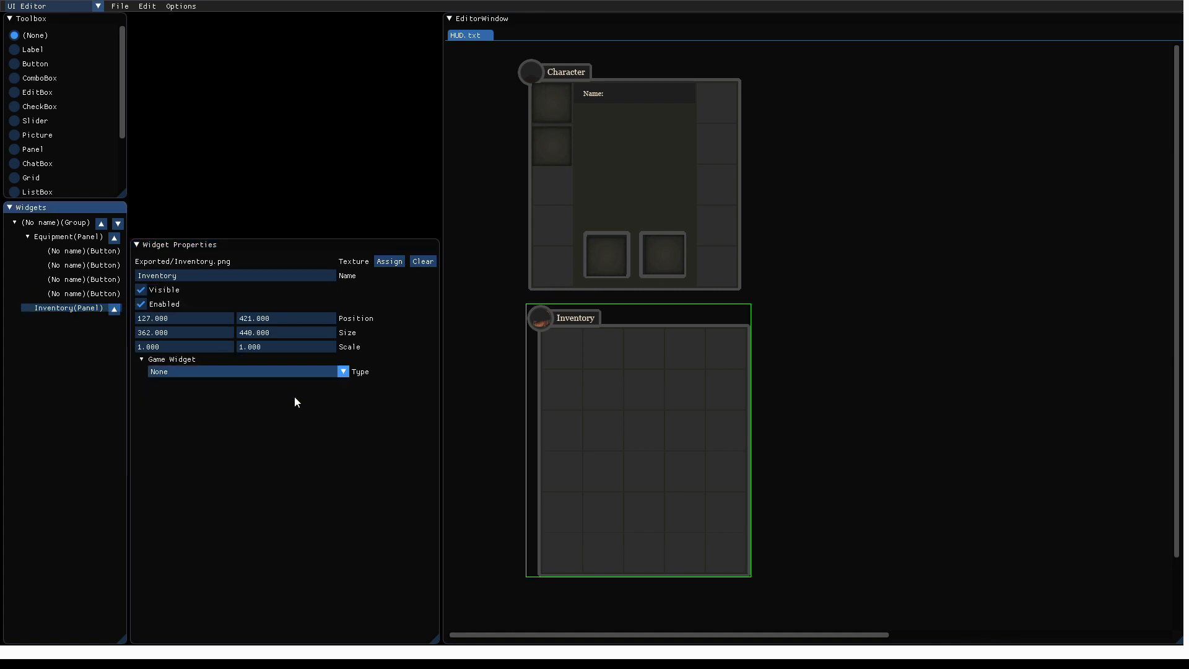
click(202, 371)
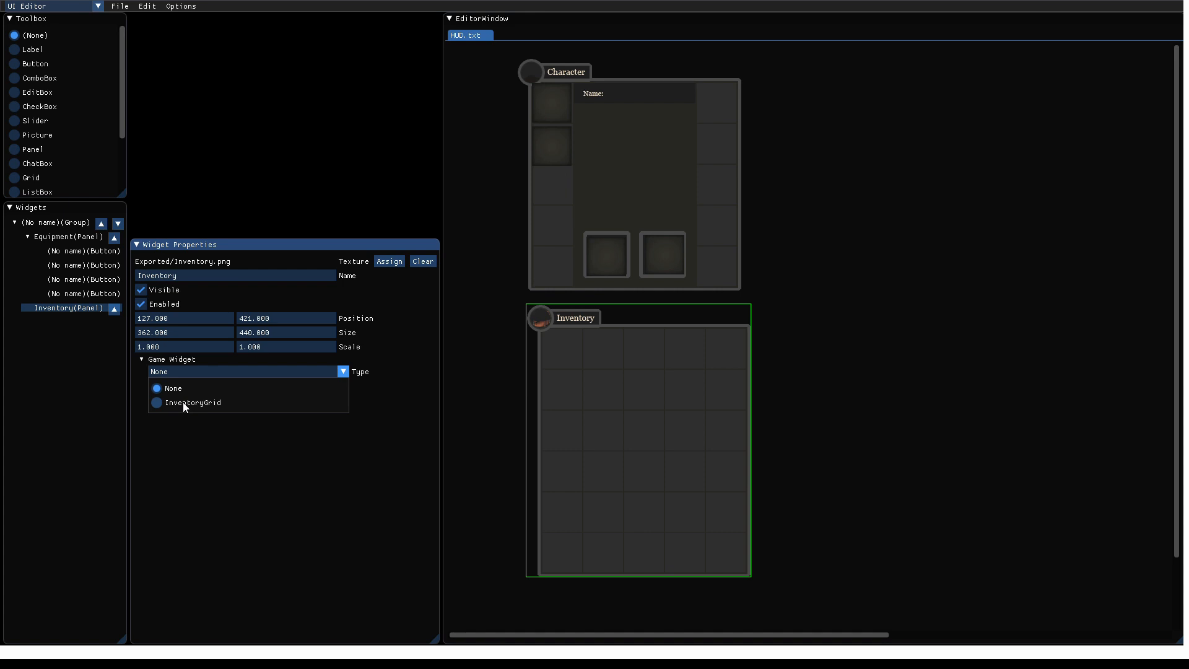
click(184, 402)
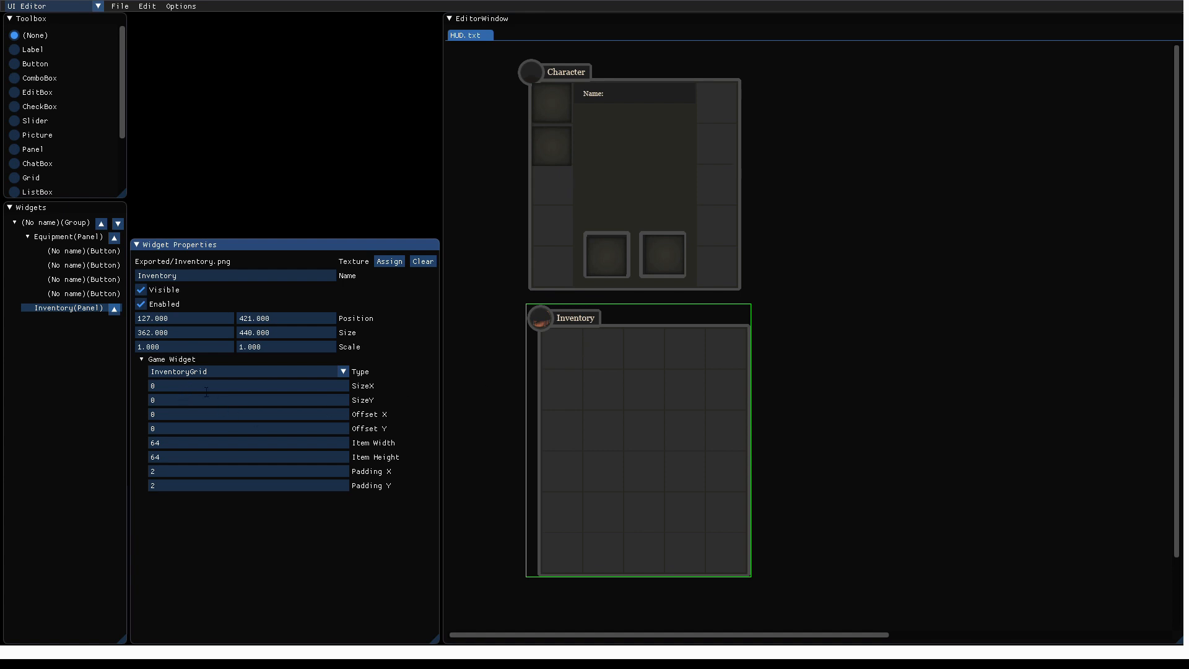
click(207, 389)
key(Tab)
text(6)
Set the inventory grid's Offset X to 60 and Offset Y to 40, and save the HUD document.
click(186, 417)
text(60)
key(Tab)
click(182, 472)
click(122, 8)
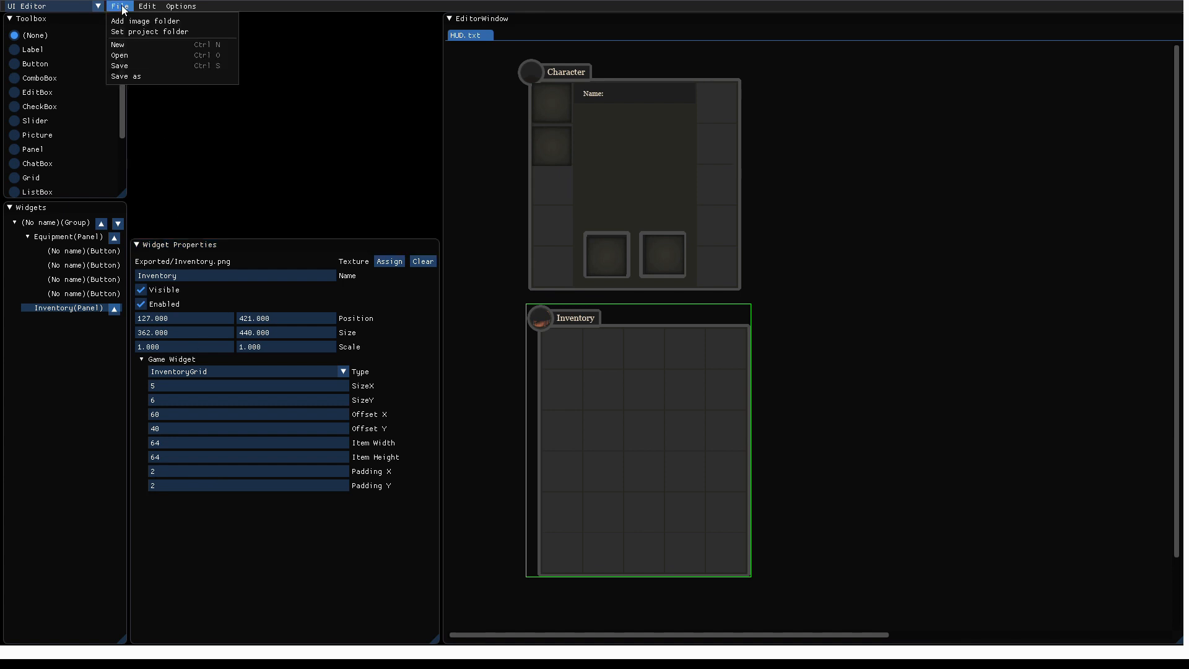
click(133, 67)
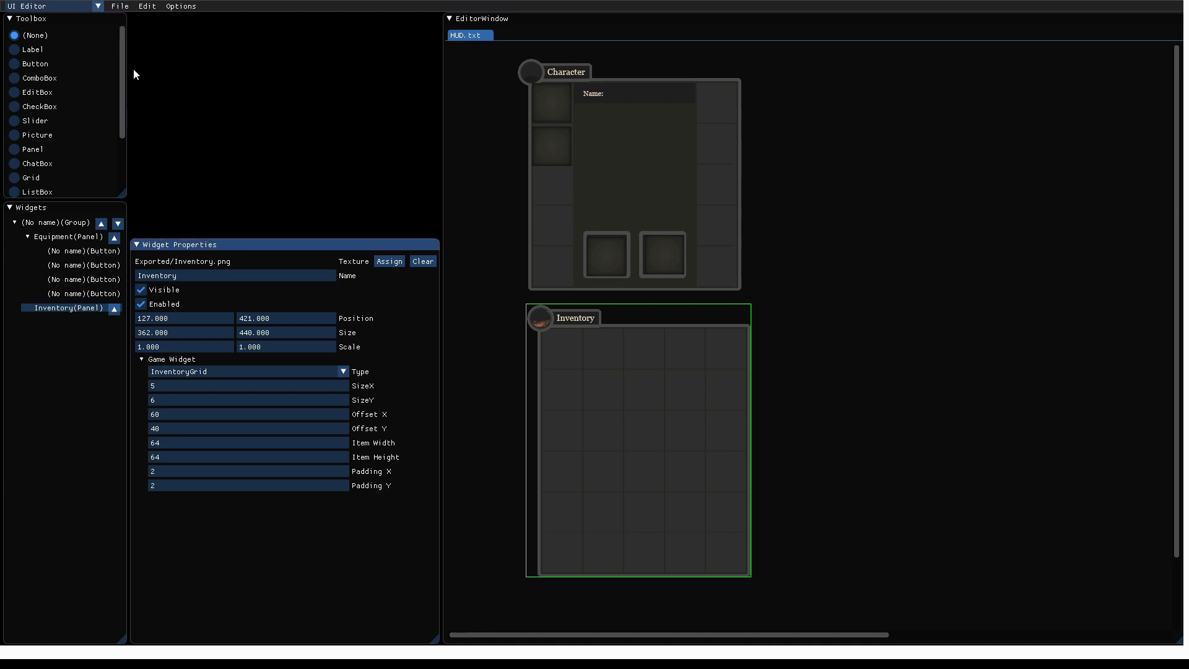
Switch to the Data Editor's character classes and add three item entries to the Orc Male class.
click(83, 9)
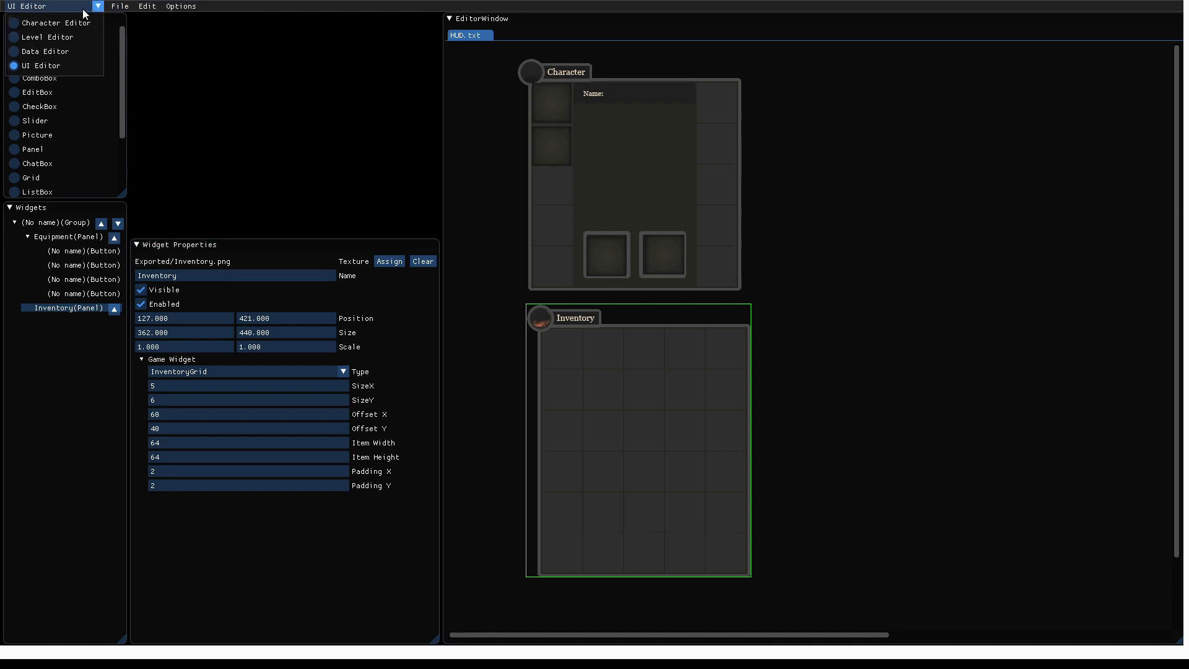
click(42, 51)
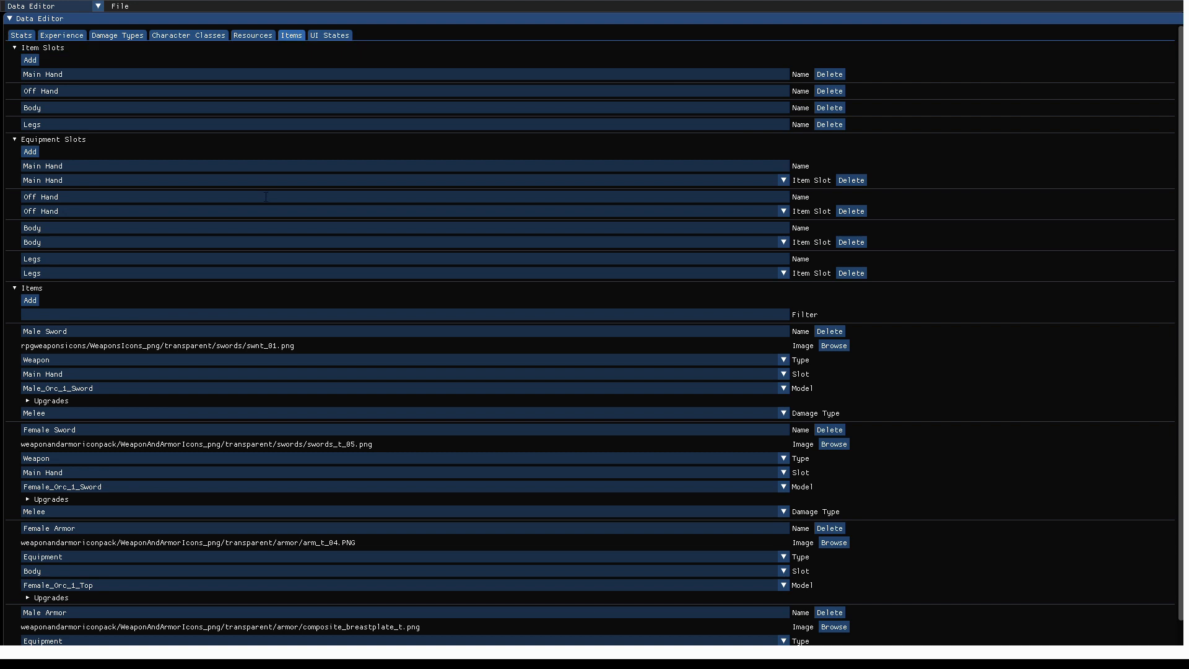
click(188, 35)
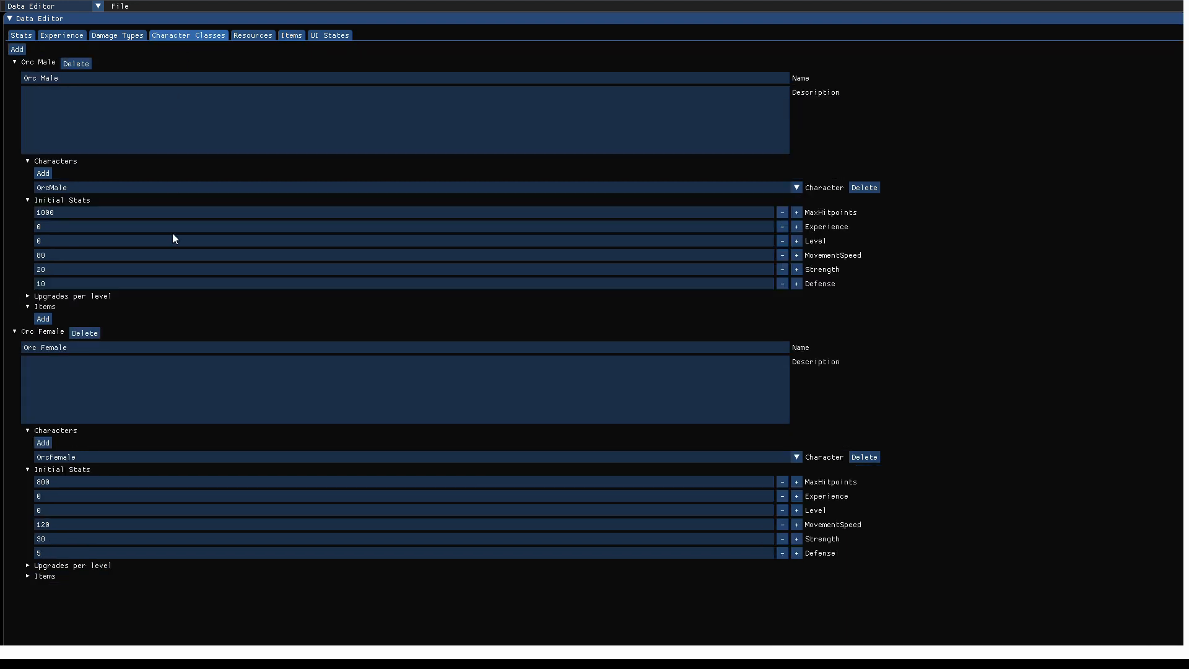
click(28, 308)
click(29, 308)
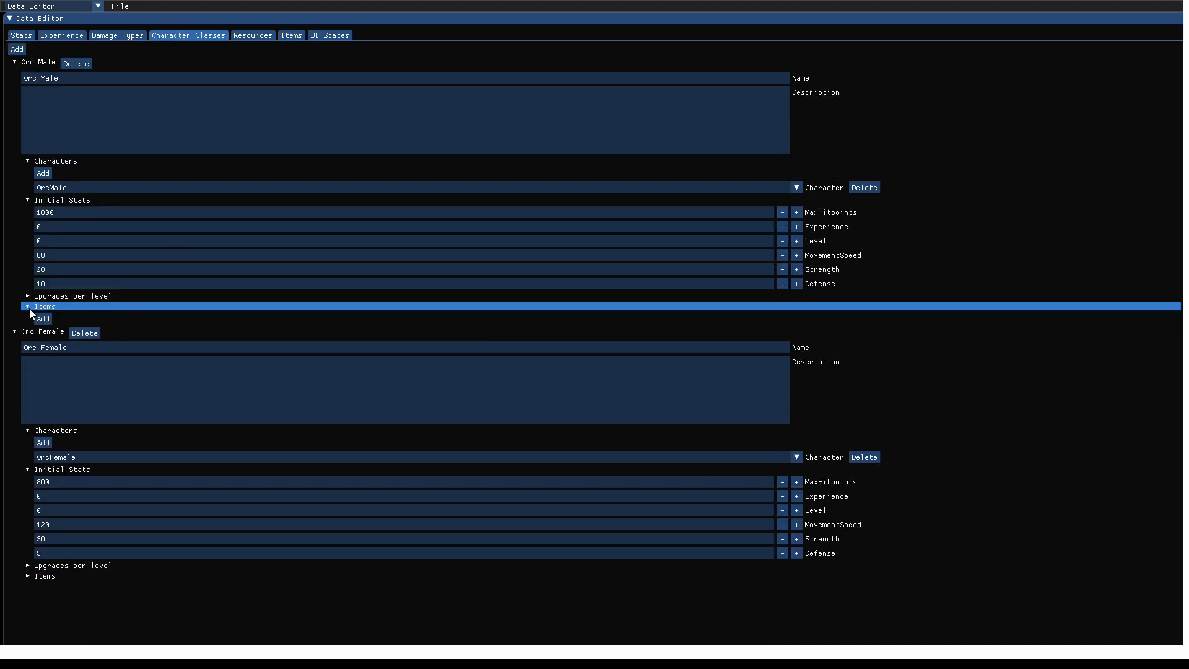
click(42, 319)
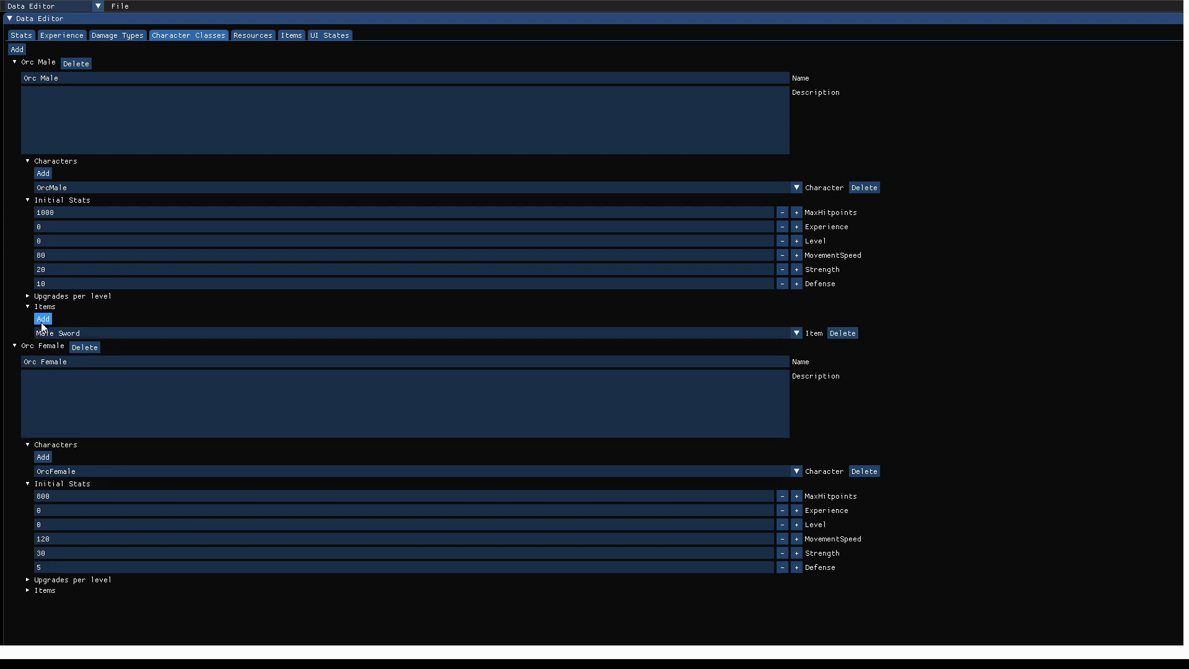
click(42, 319)
click(43, 319)
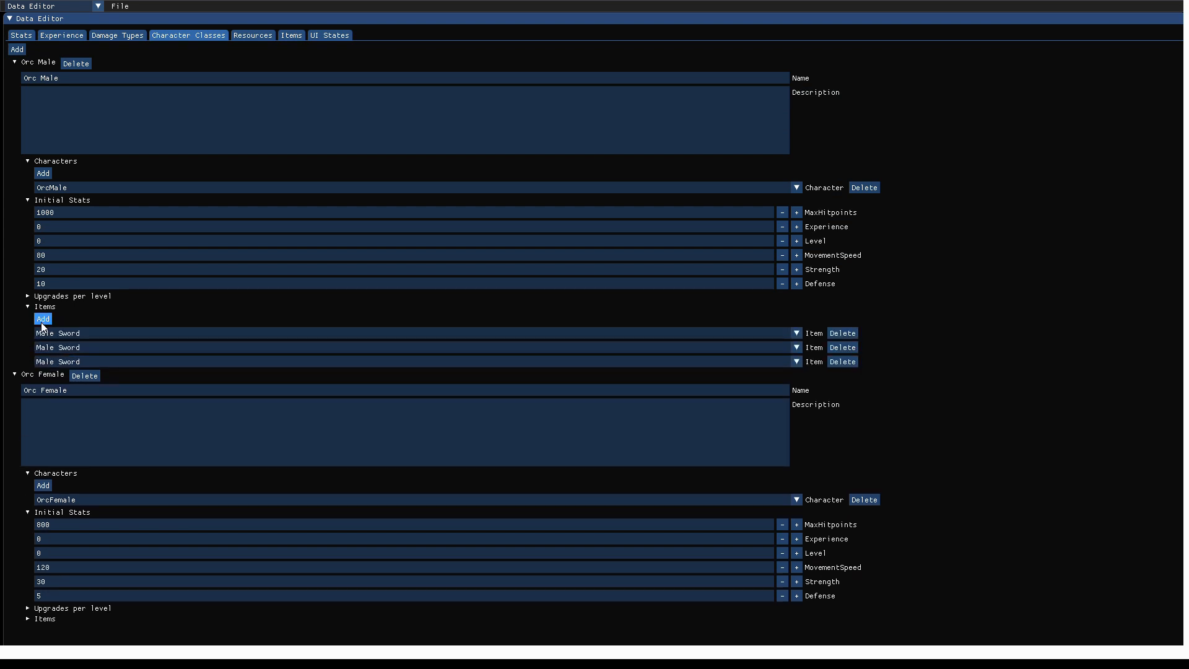
Keep Male Sword as the Orc Male's first item, set the second to Male Armor, and delete the third entry.
click(94, 335)
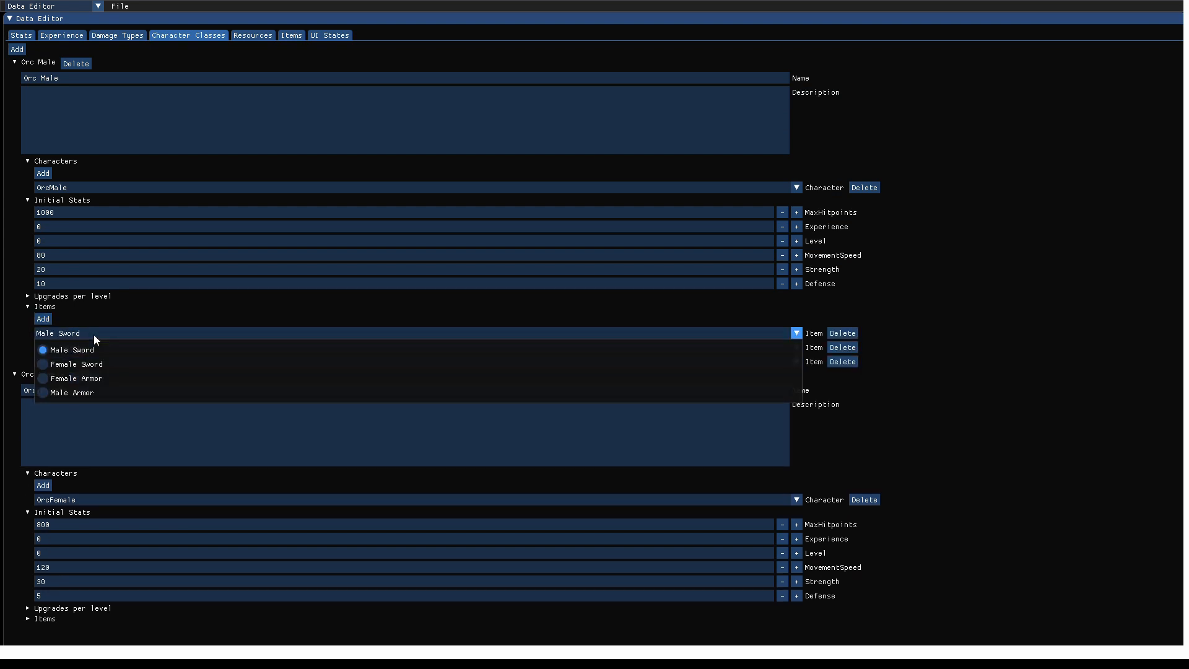
click(148, 316)
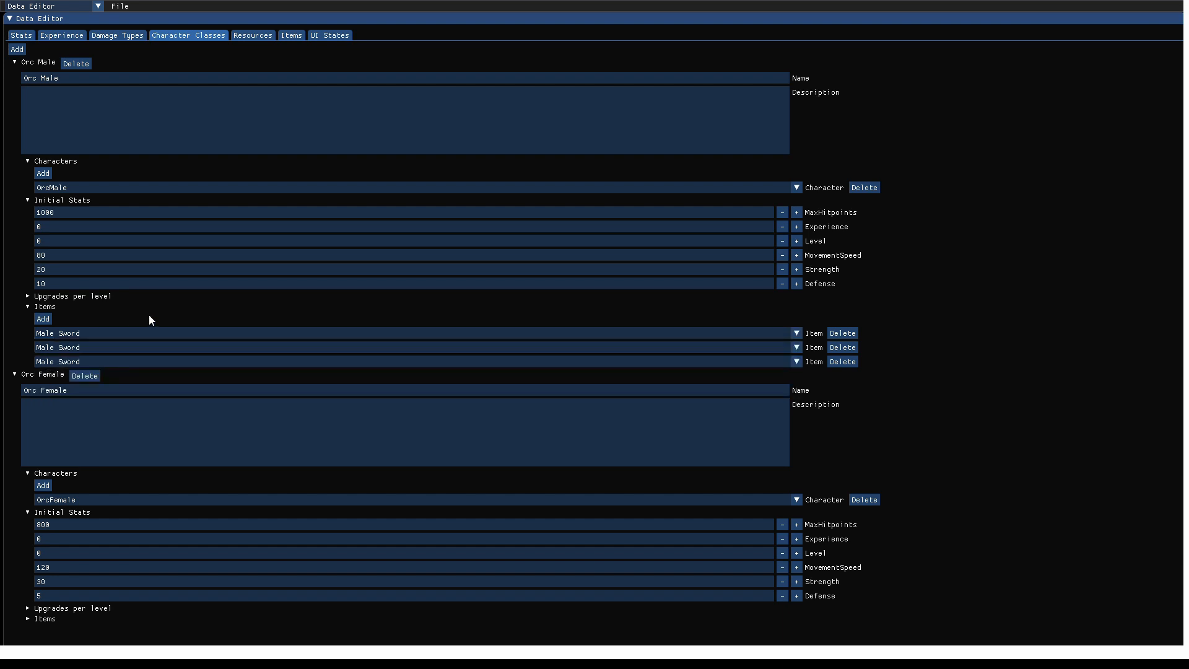
click(73, 347)
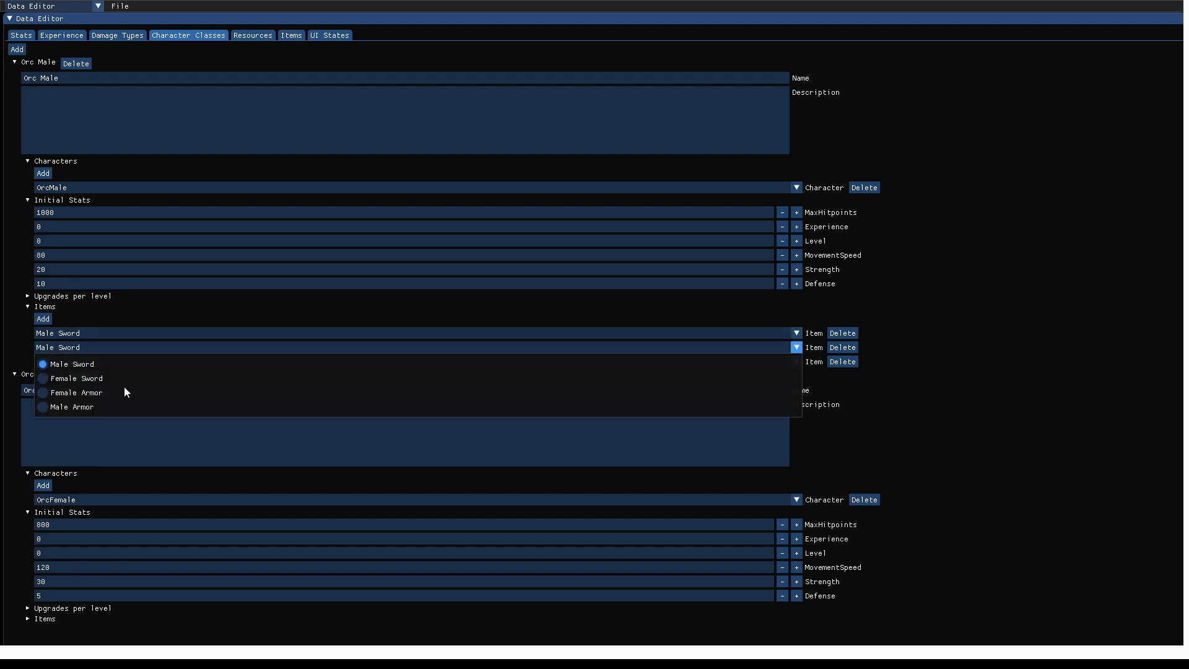
click(73, 407)
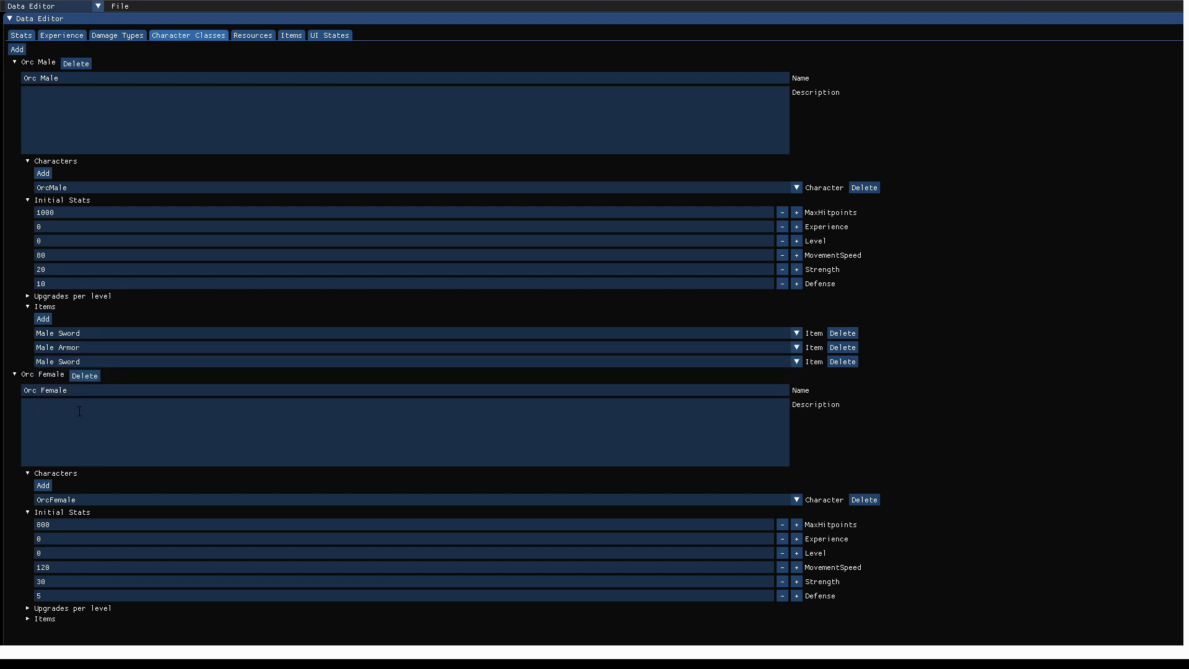
click(172, 364)
click(172, 364)
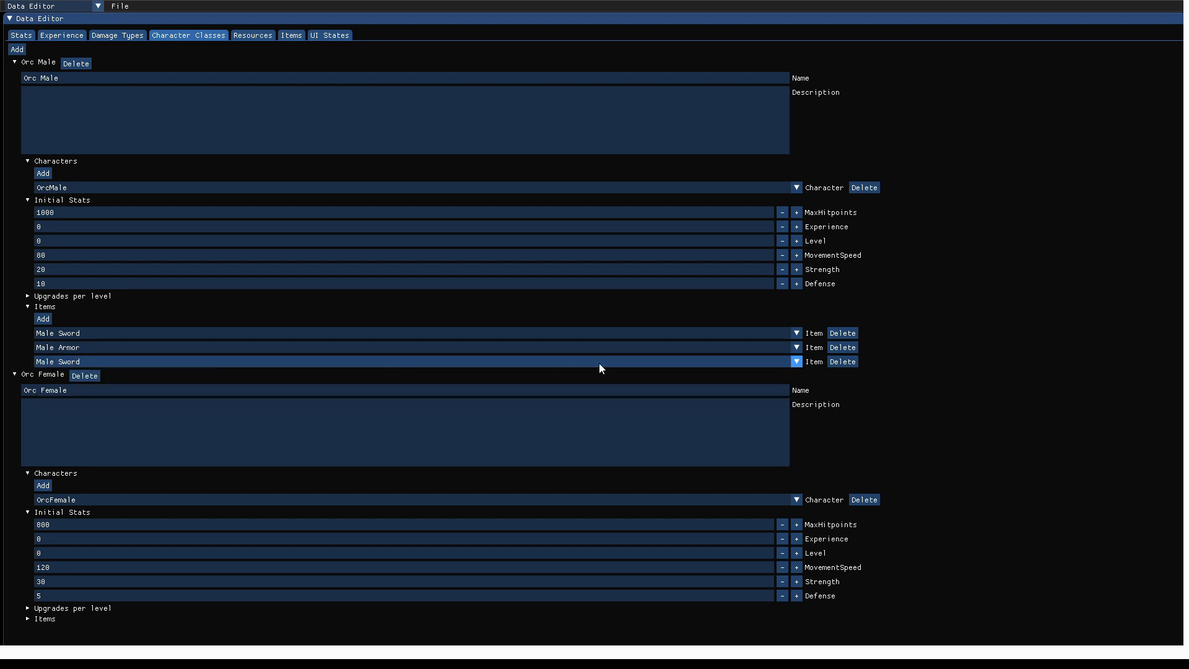
click(850, 362)
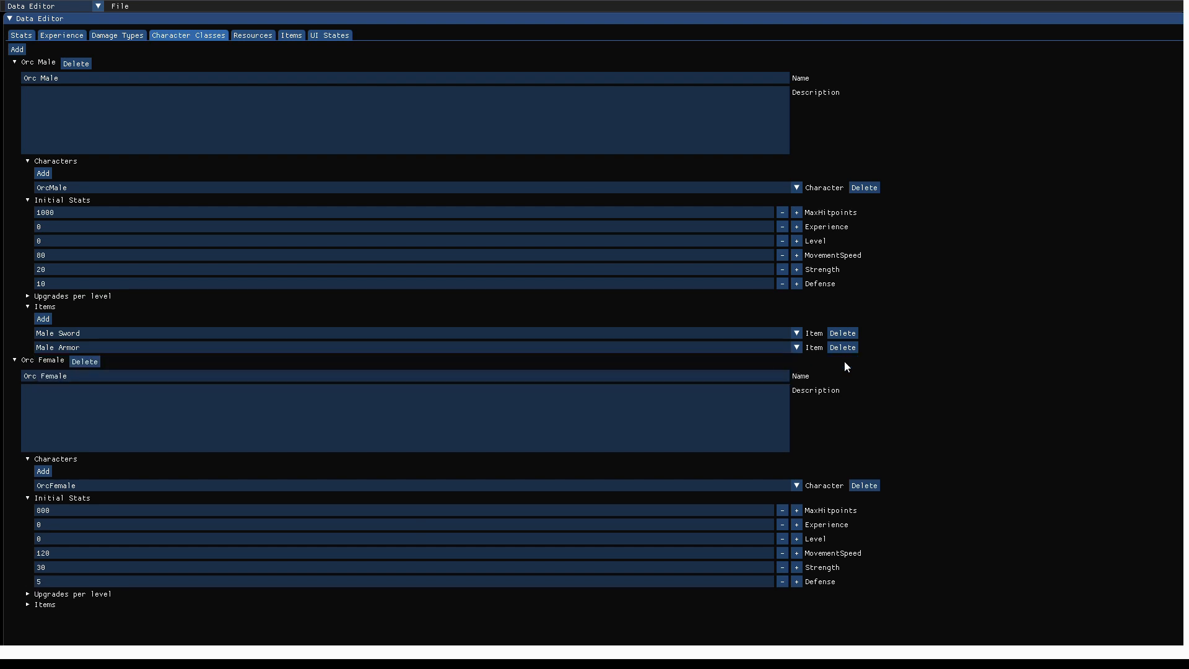
Add two item entries to the Orc Female class and collapse the Orc Male class.
click(29, 609)
click(48, 617)
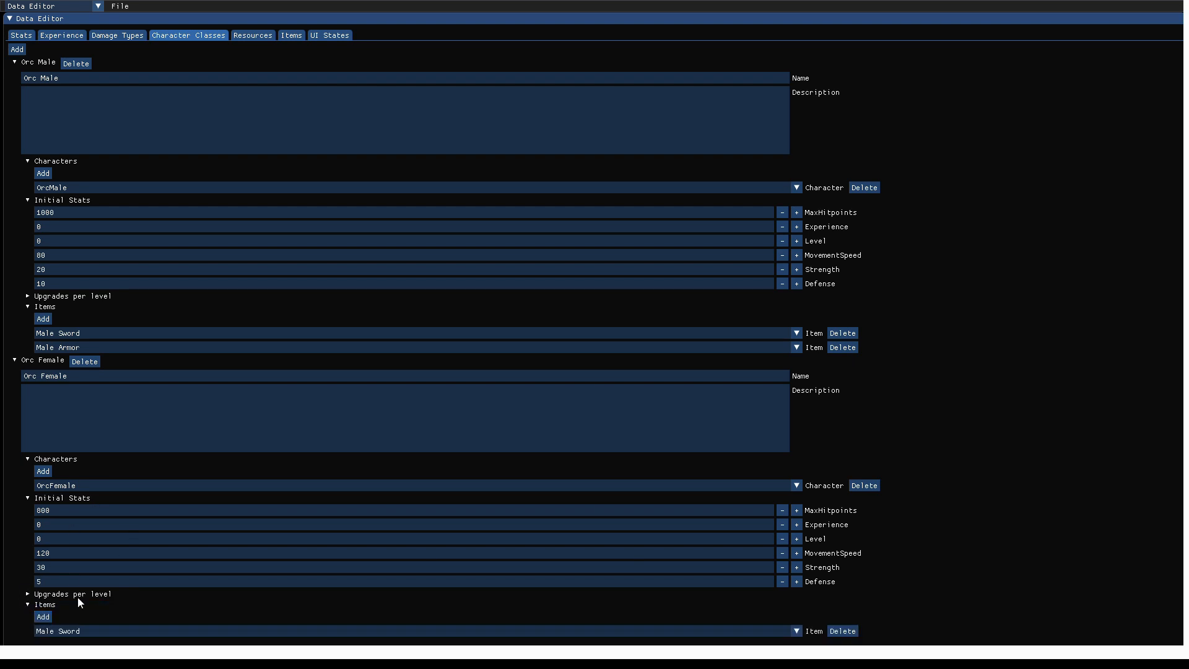
click(46, 616)
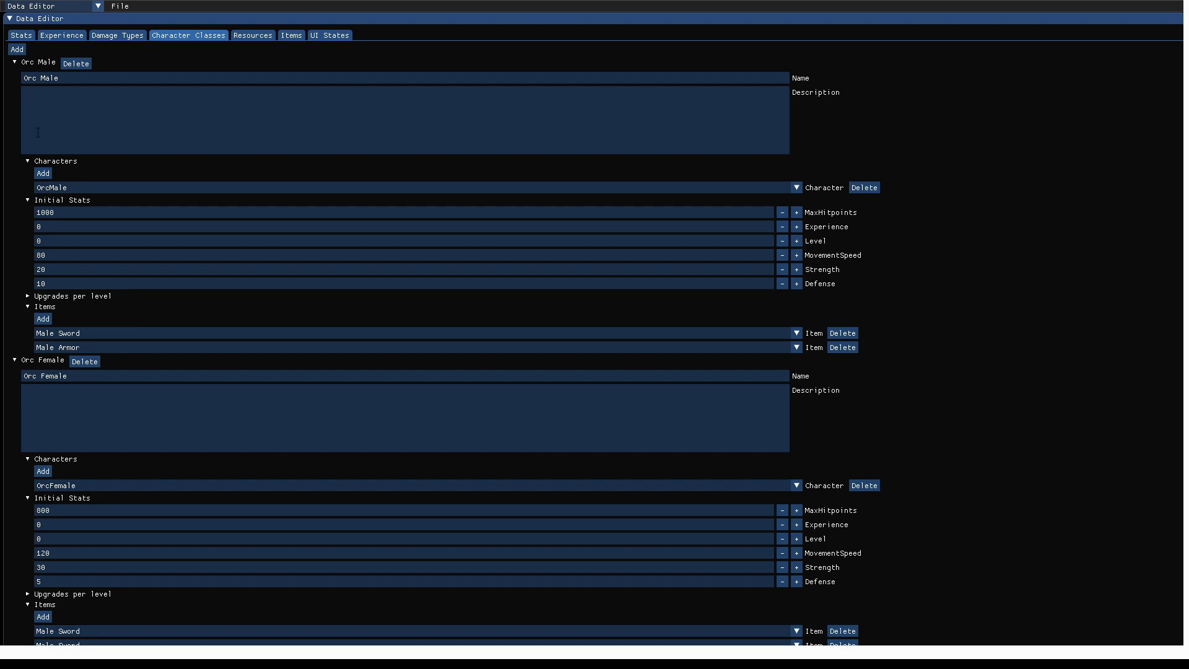
click(15, 62)
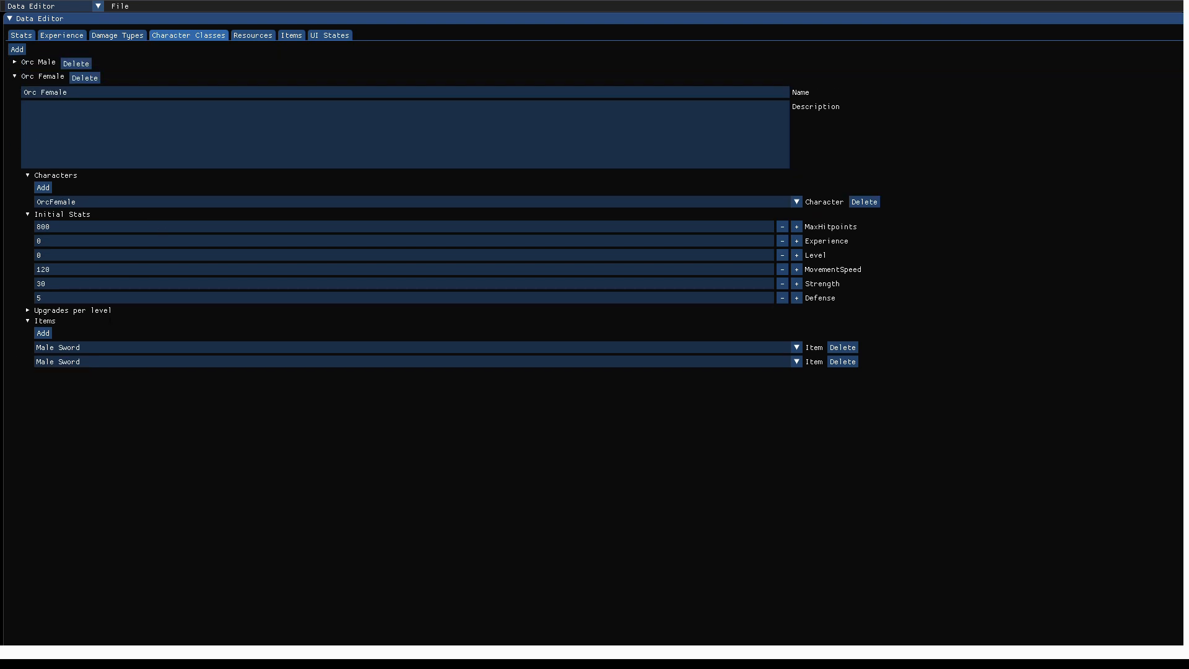
Set the Orc Female's two items to Female Sword and Female Armor, and save the game data.
click(87, 347)
click(82, 375)
click(103, 362)
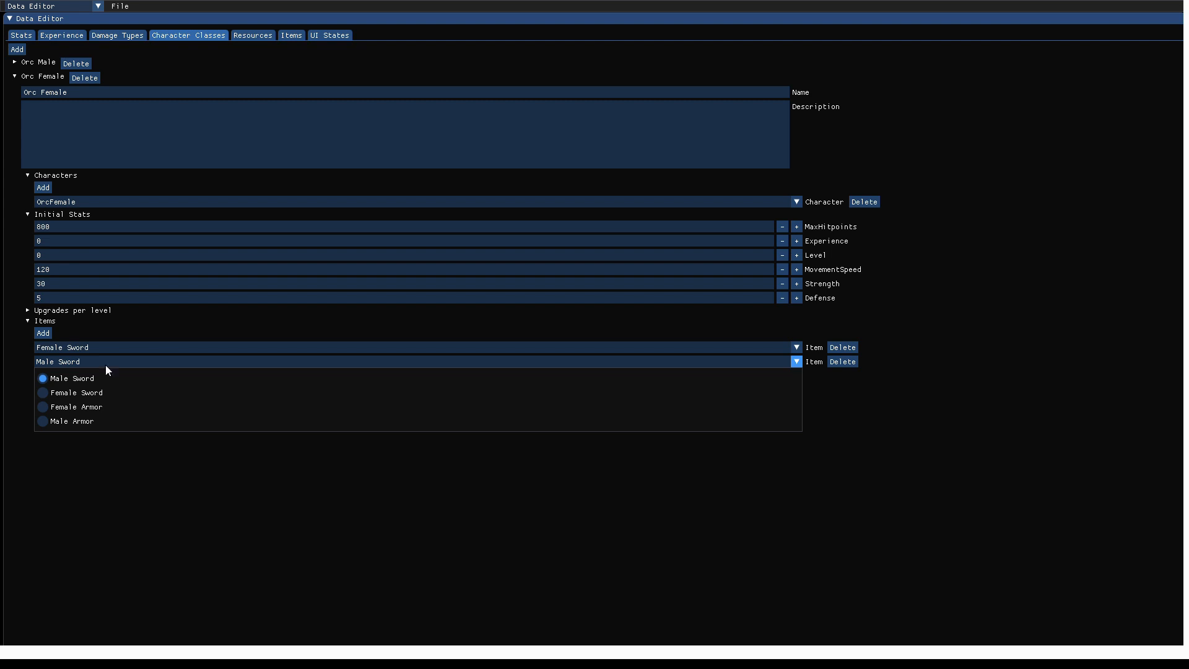
click(83, 405)
click(120, 6)
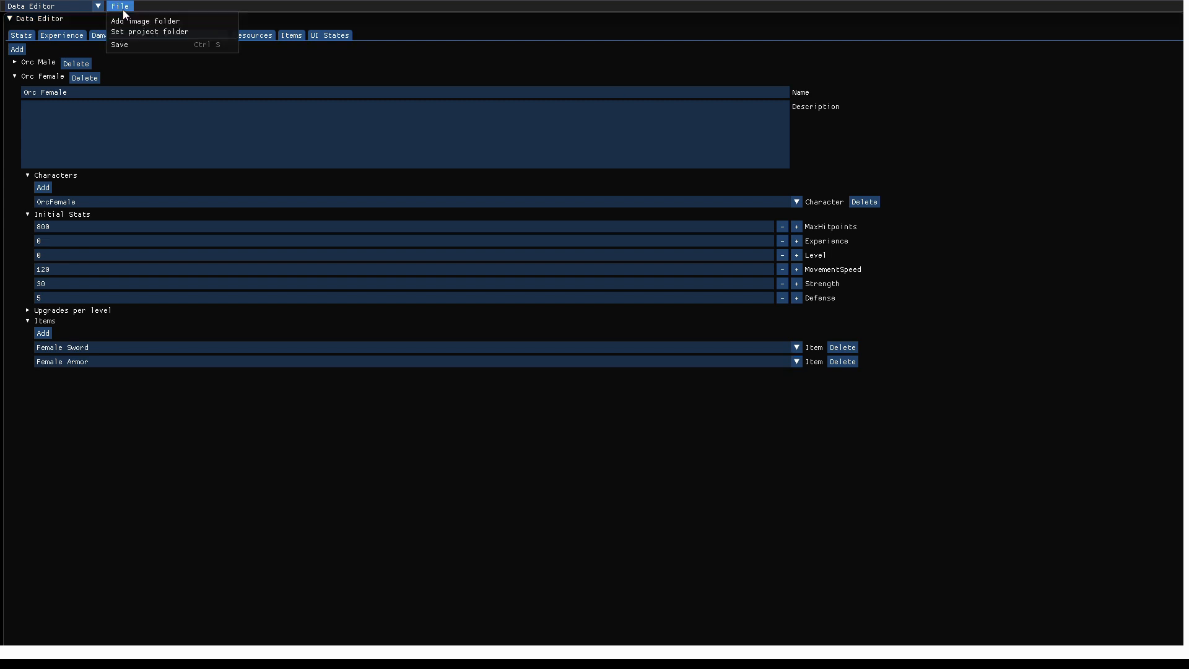
click(132, 45)
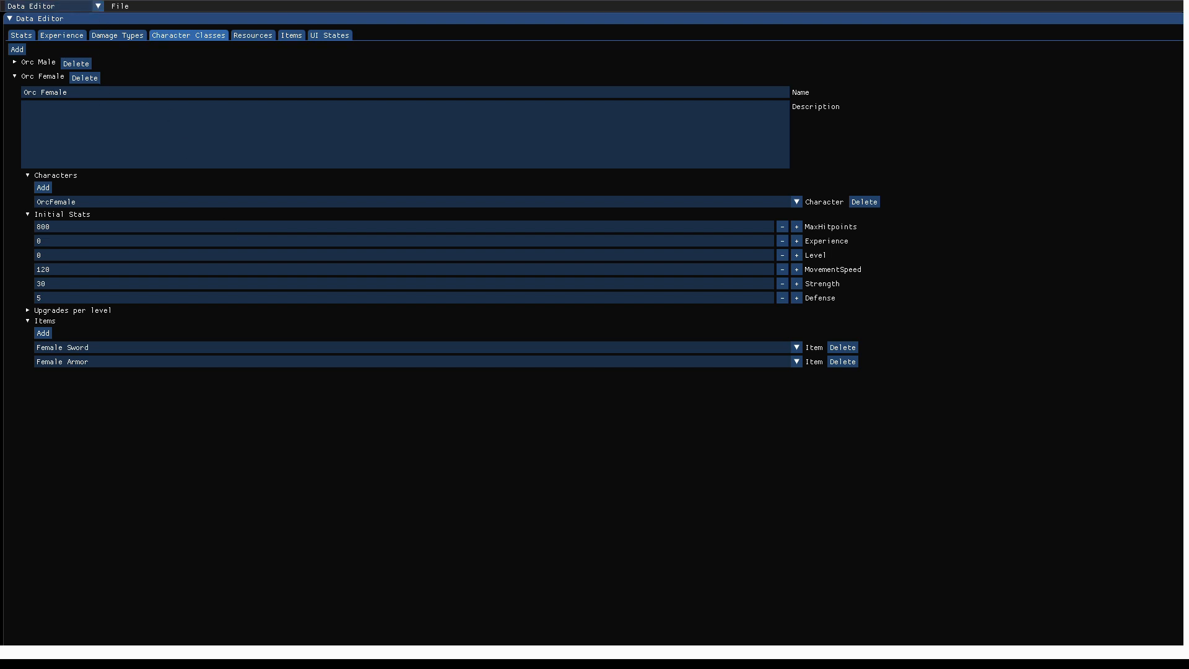
Switch to the Level Editor, fill the whole level with the dark green grass tile, and save it as Forest_01.json.
click(94, 7)
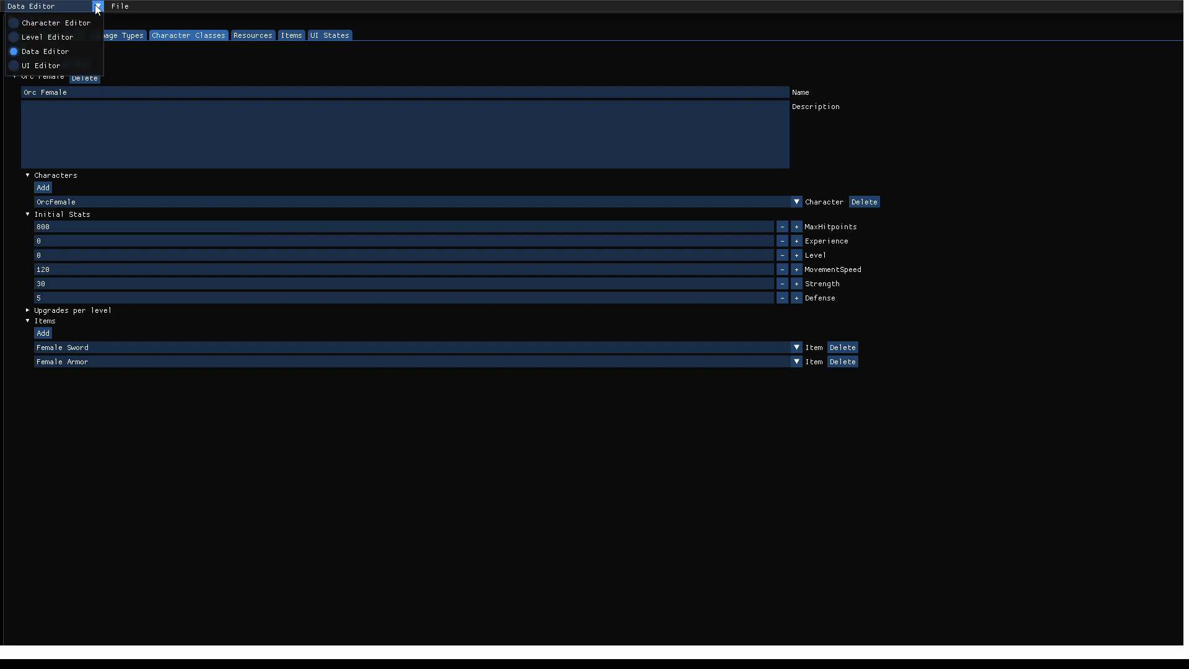
click(55, 37)
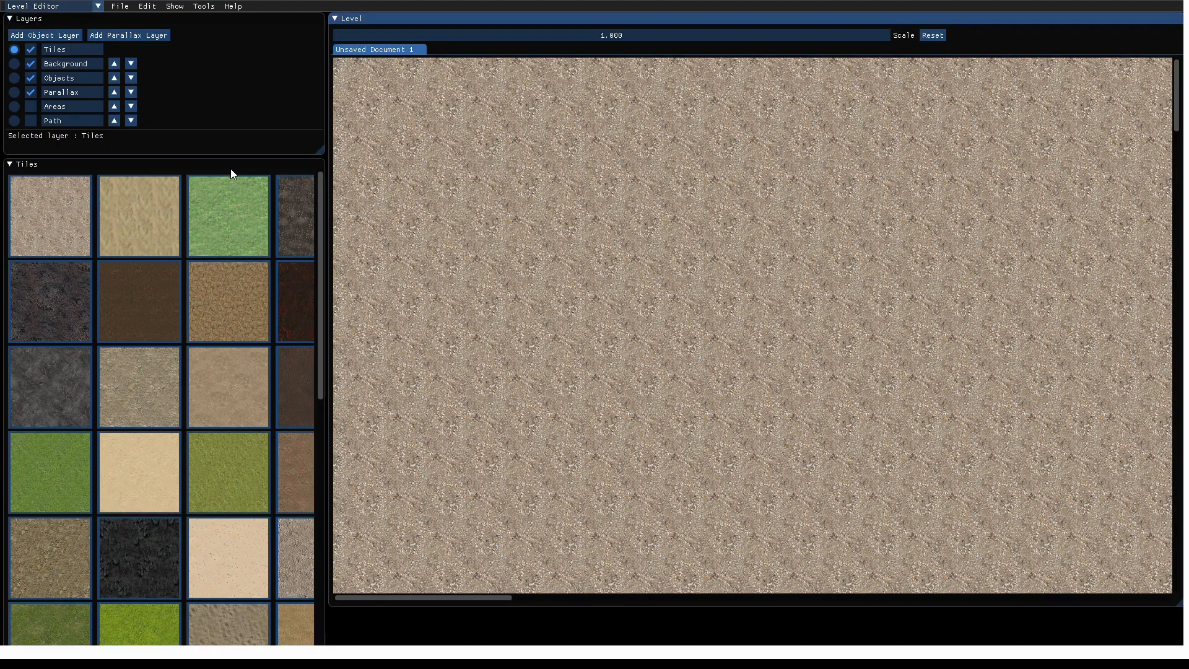
click(51, 458)
click(522, 247)
right_click(522, 247)
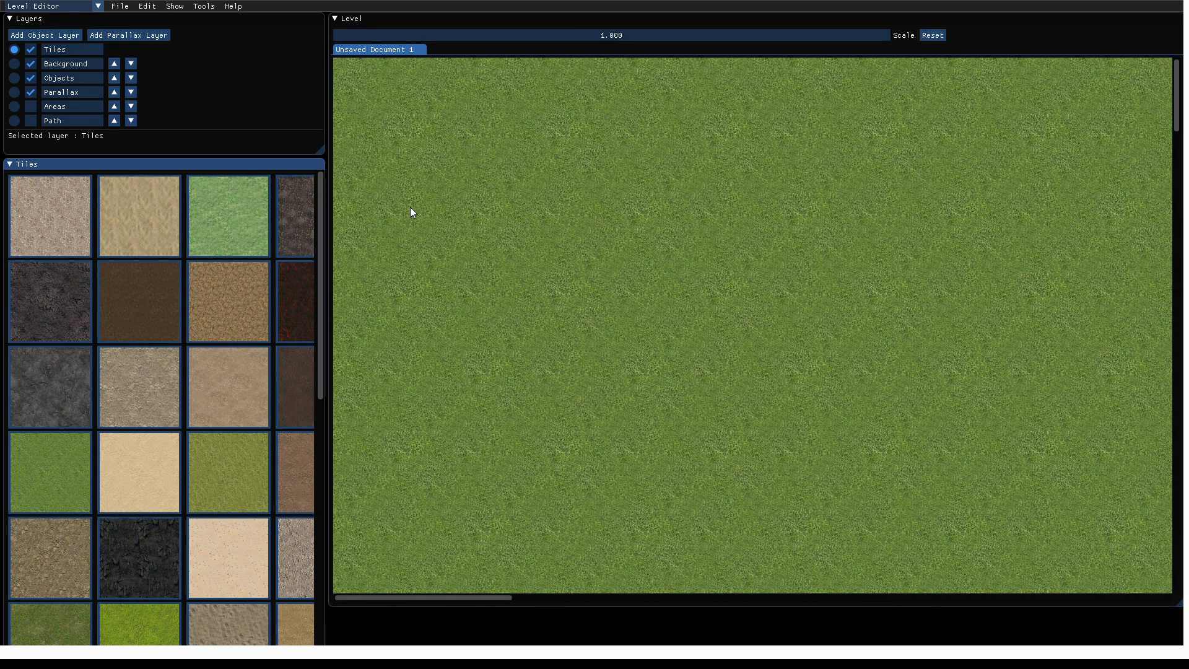
click(120, 6)
Turn off Fullscreen in the Play options, check the available interface states, and close the options without starting the game.
click(196, 6)
click(204, 23)
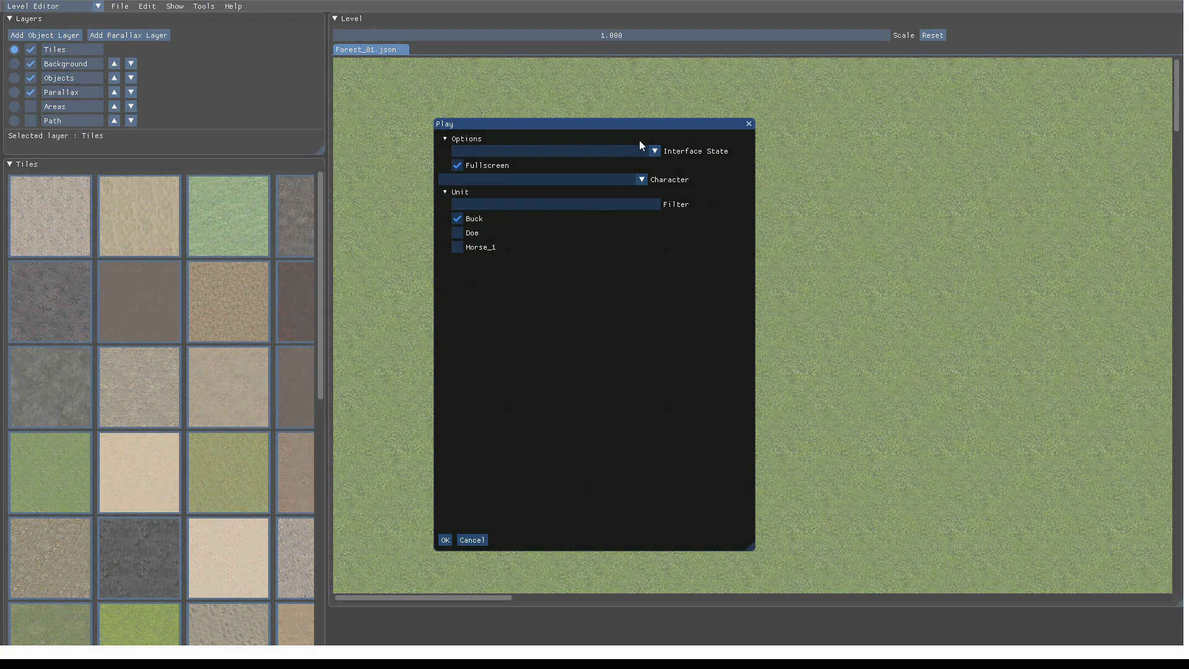
click(492, 169)
click(637, 151)
click(636, 151)
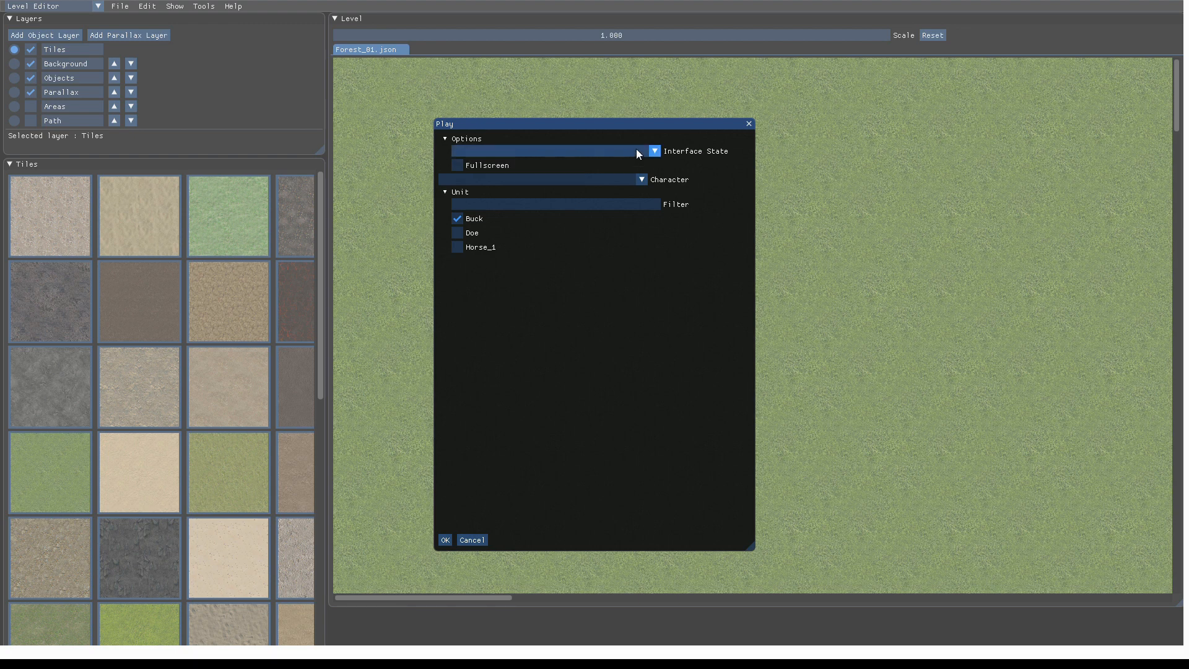
click(472, 540)
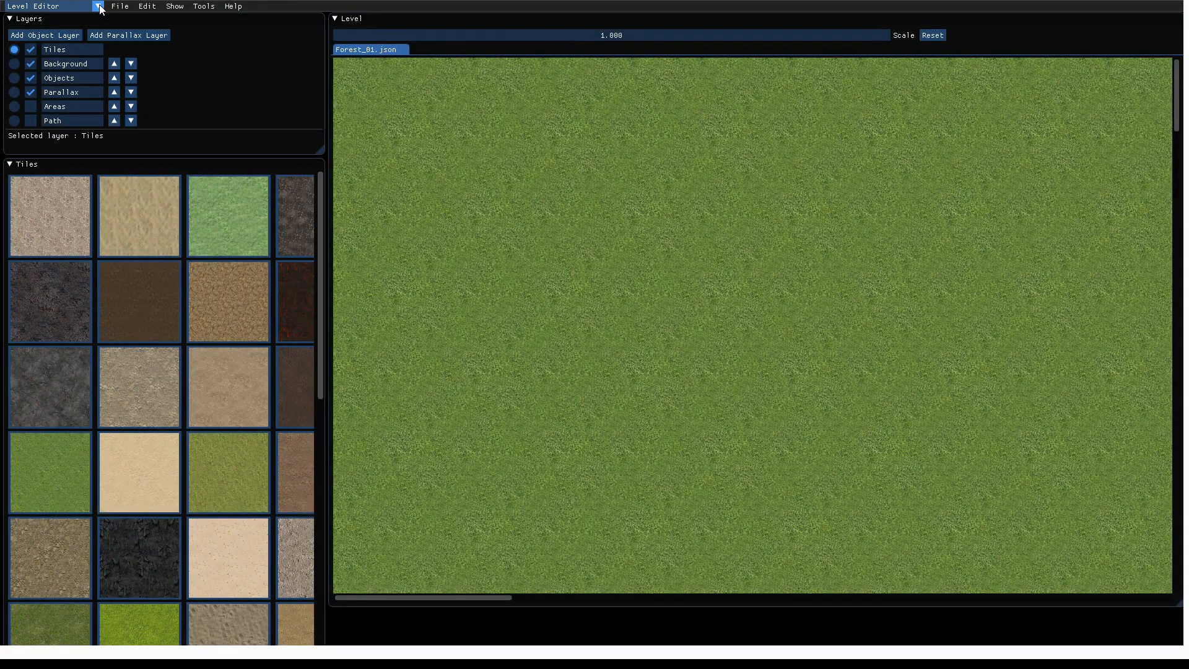
Add a UI state named Ingame in the Data Editor with interface file data/ui/Menus/HUD.txt, and save the data.
click(98, 6)
click(44, 53)
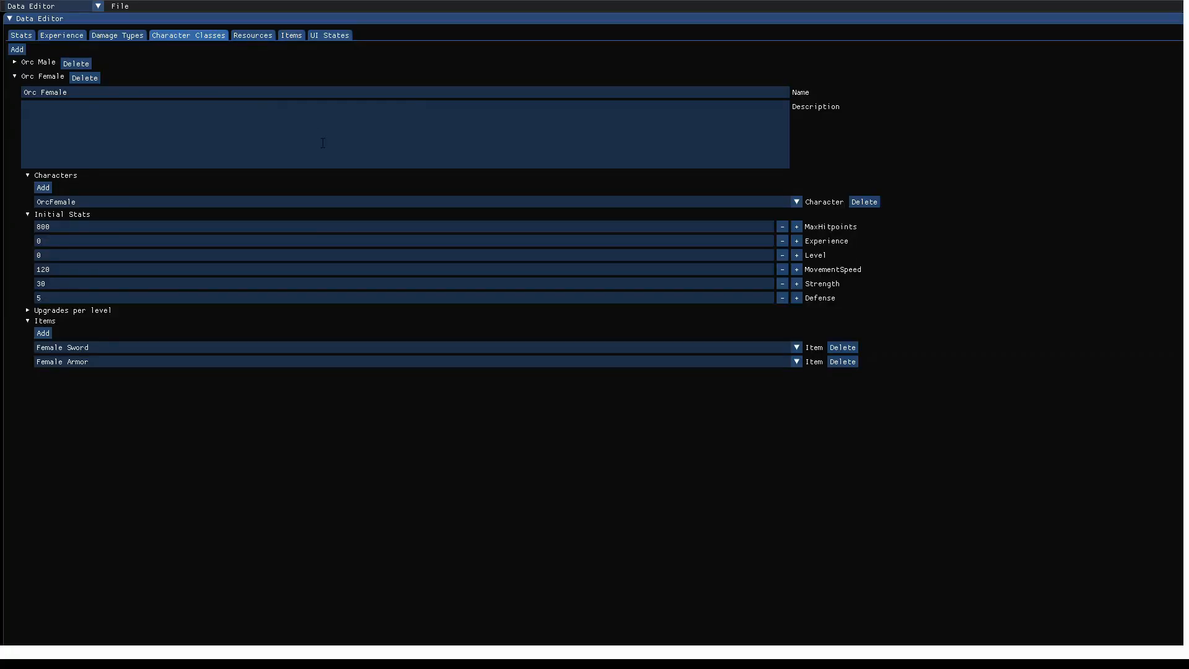
click(335, 39)
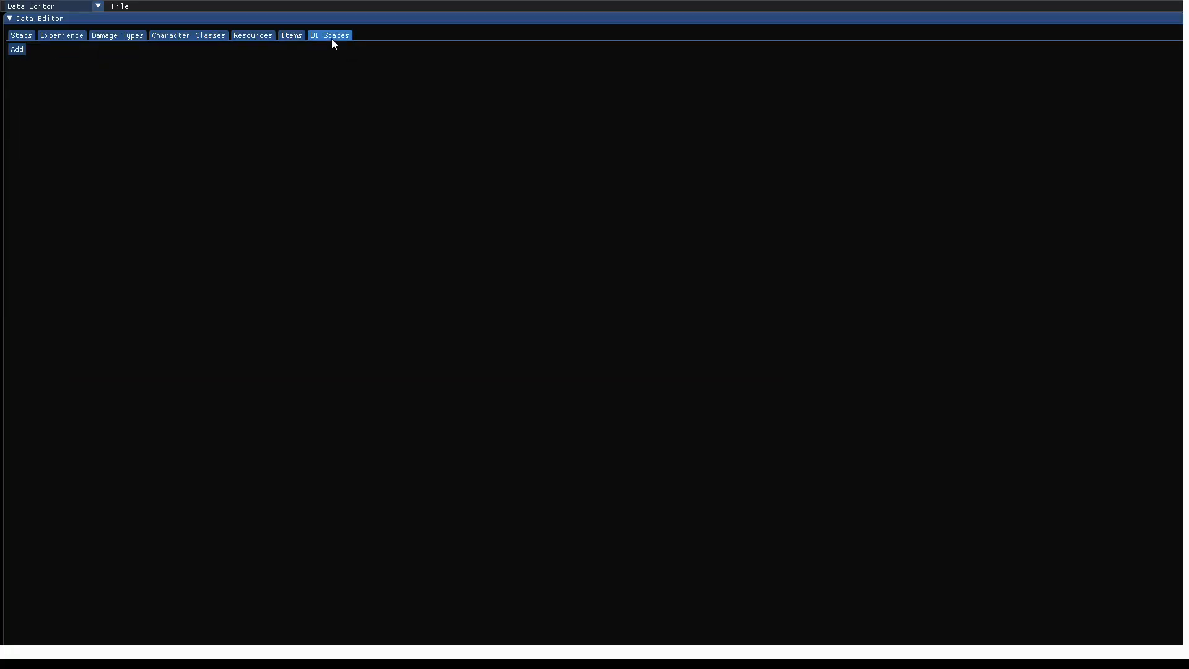
click(21, 54)
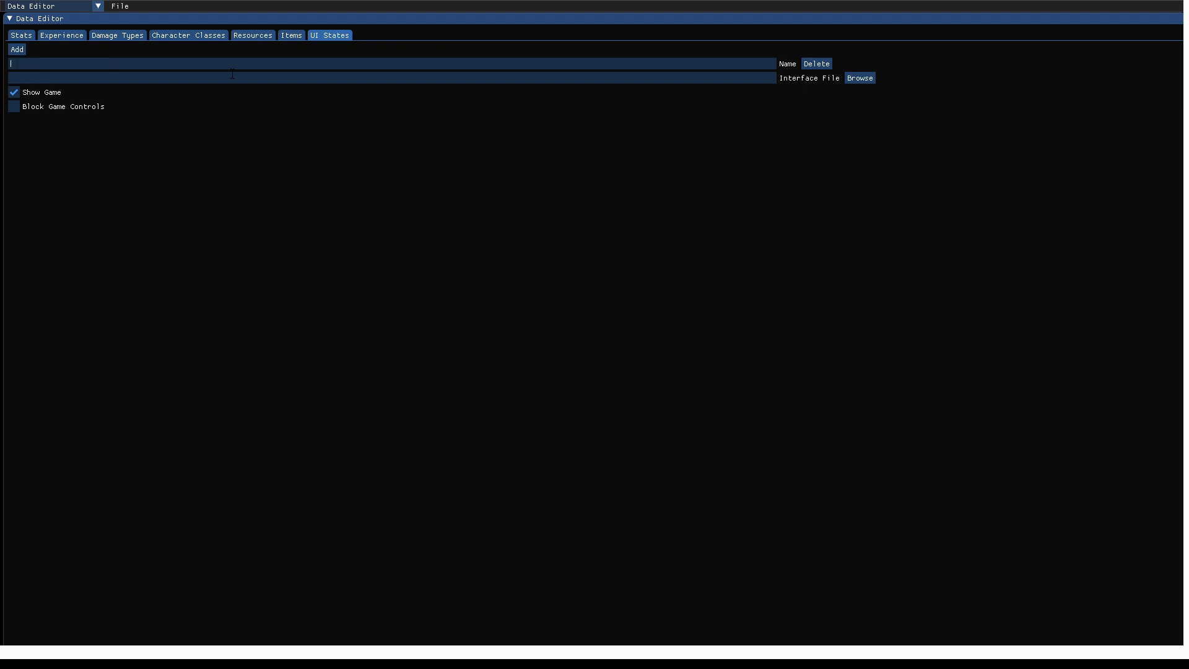
text(Ingame)
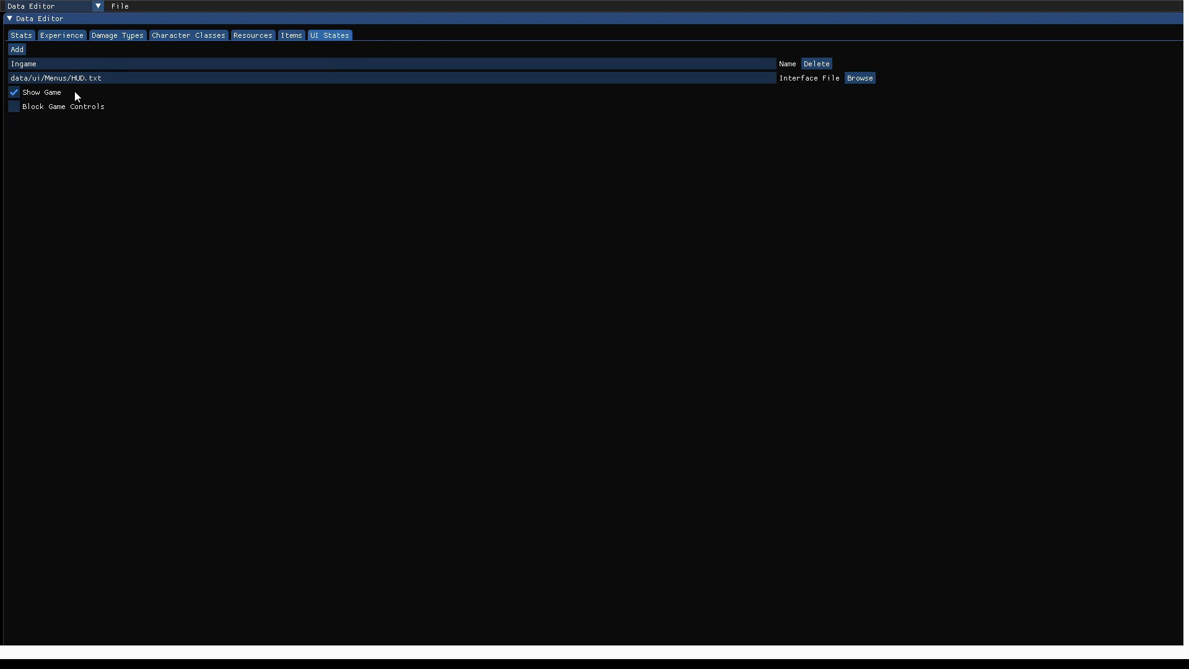
click(119, 6)
click(143, 47)
Return to the Level Editor and play the Forest_01 level with the Ingame interface state.
click(94, 6)
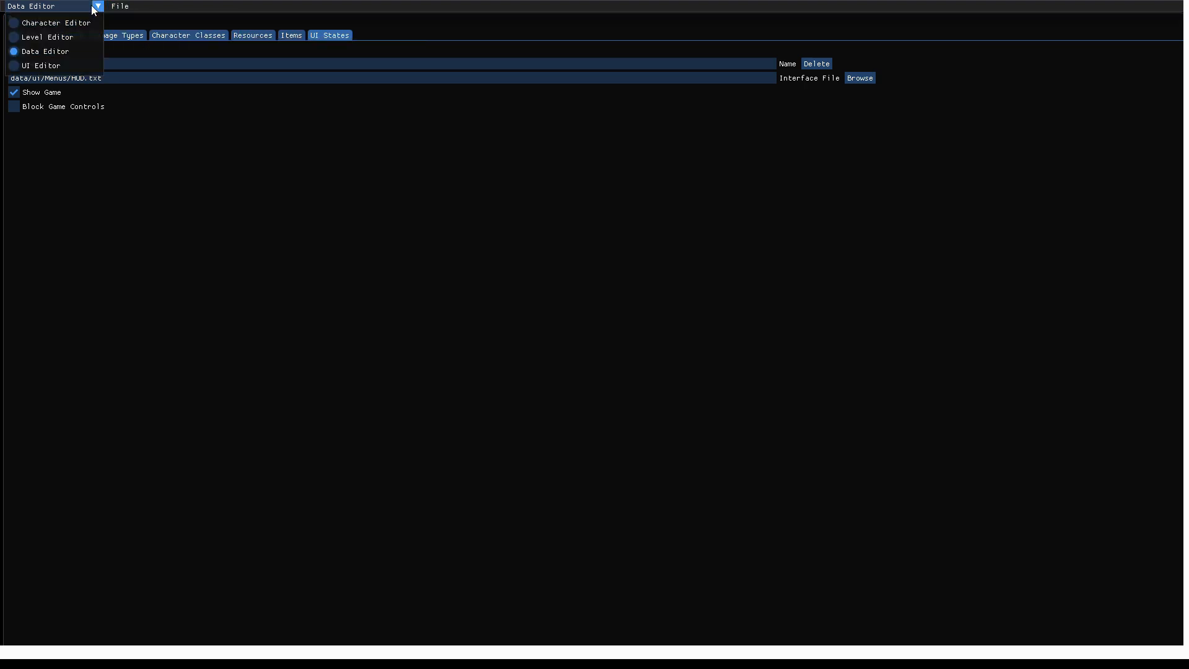
click(50, 39)
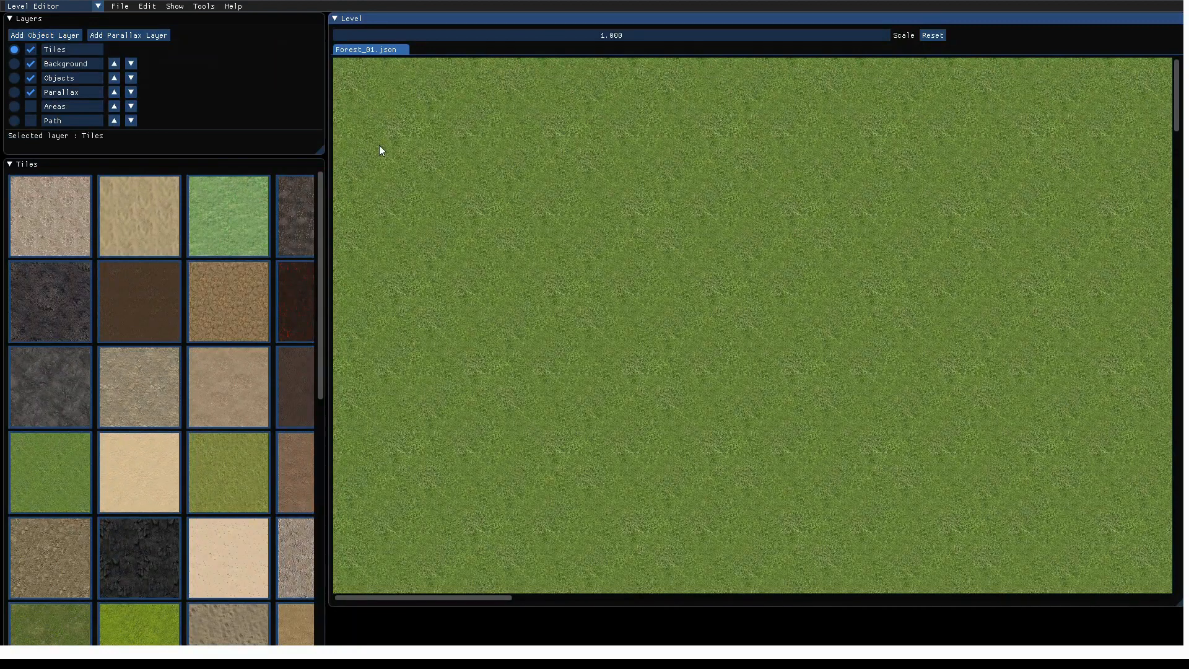
click(207, 7)
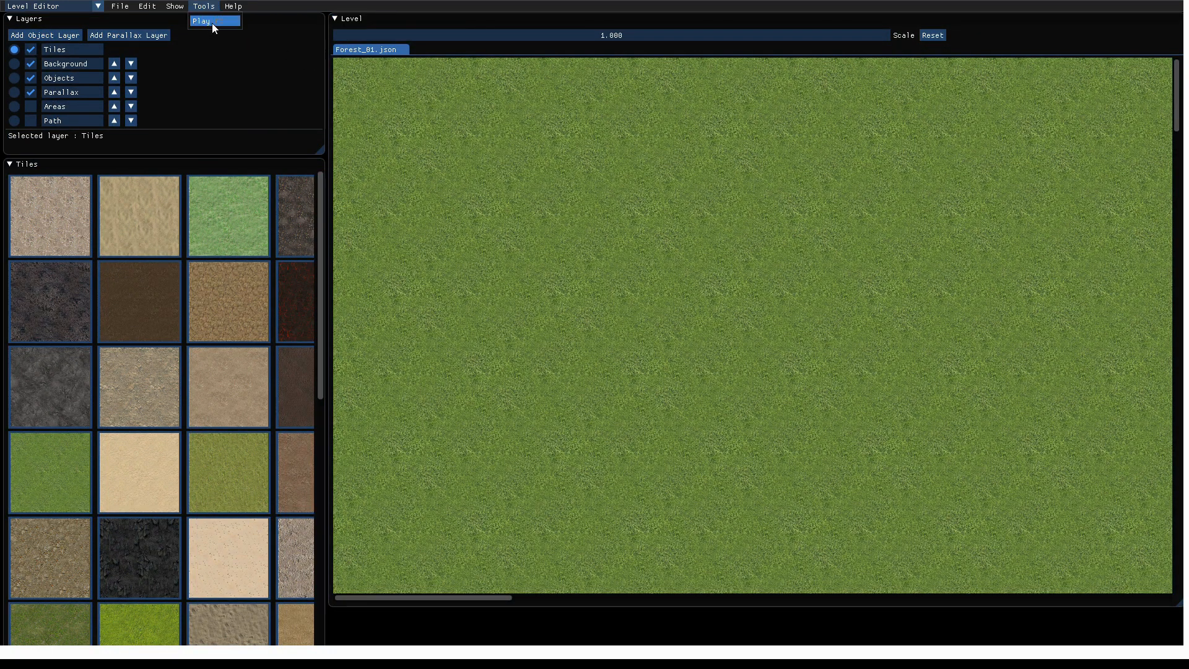
click(207, 23)
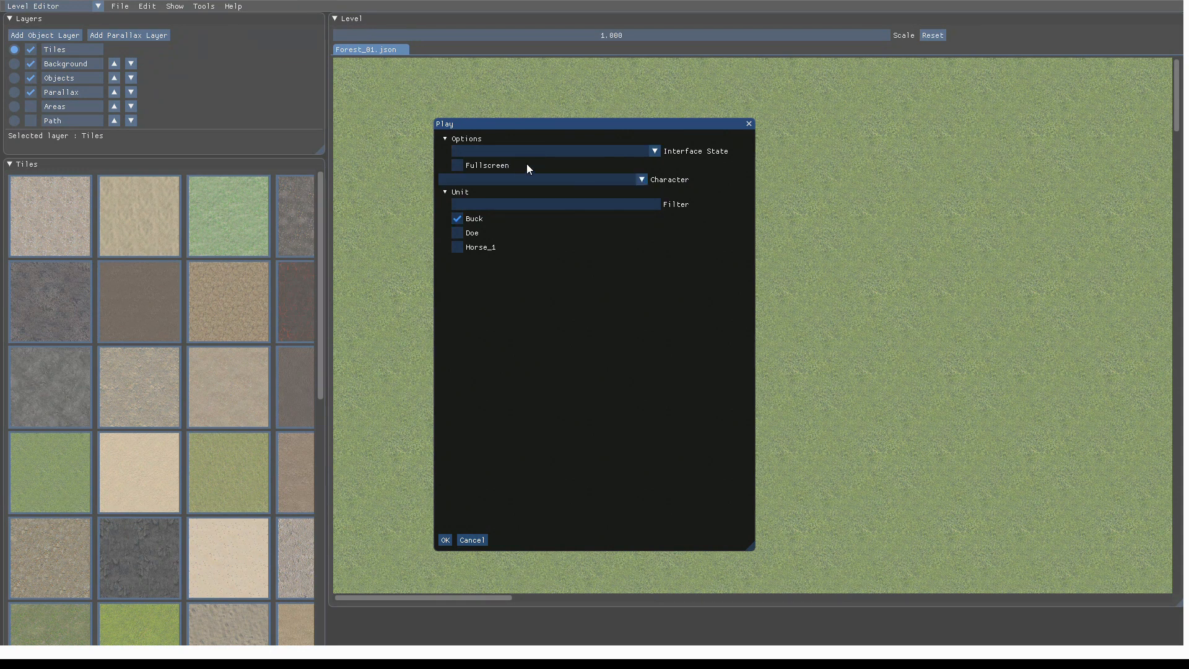
click(650, 152)
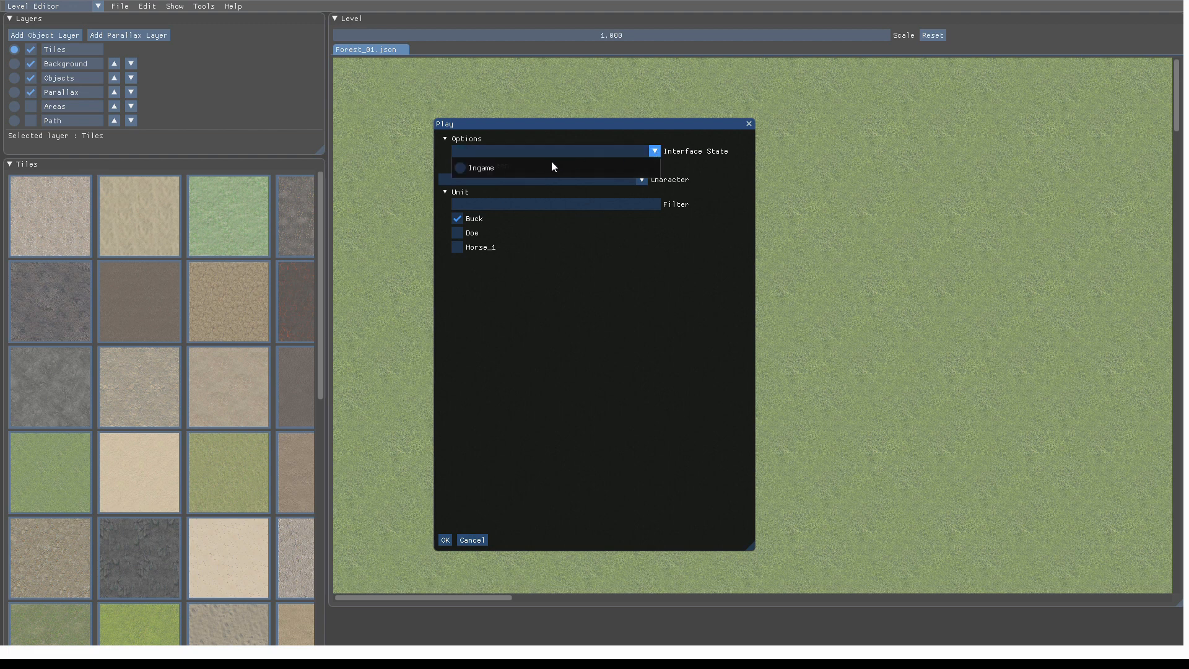
click(461, 167)
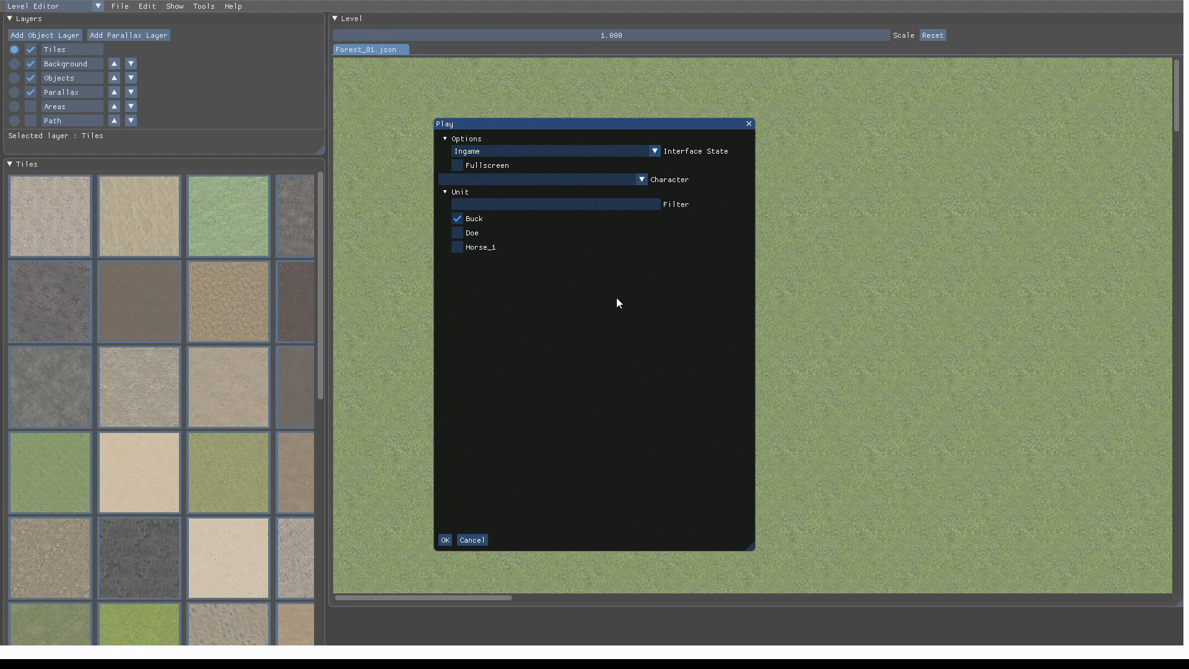
click(442, 543)
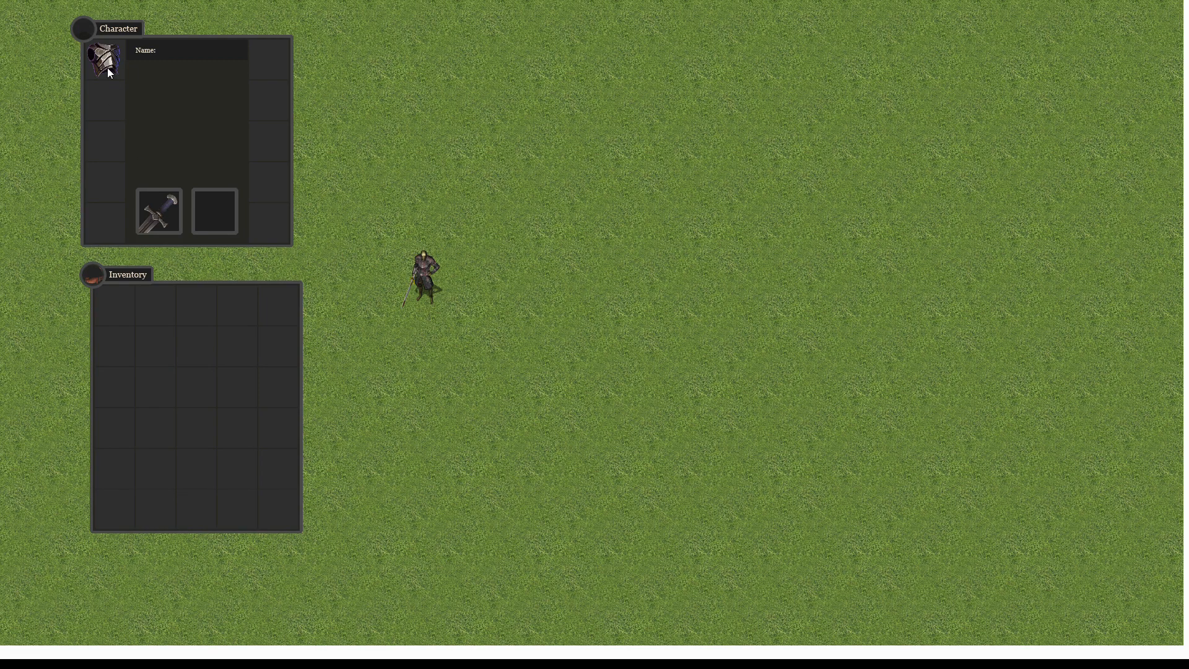
Test the running Forest_01 level by moving the character, unequipping the sword and Male Armor into the inventory, and stopping play.
click(483, 214)
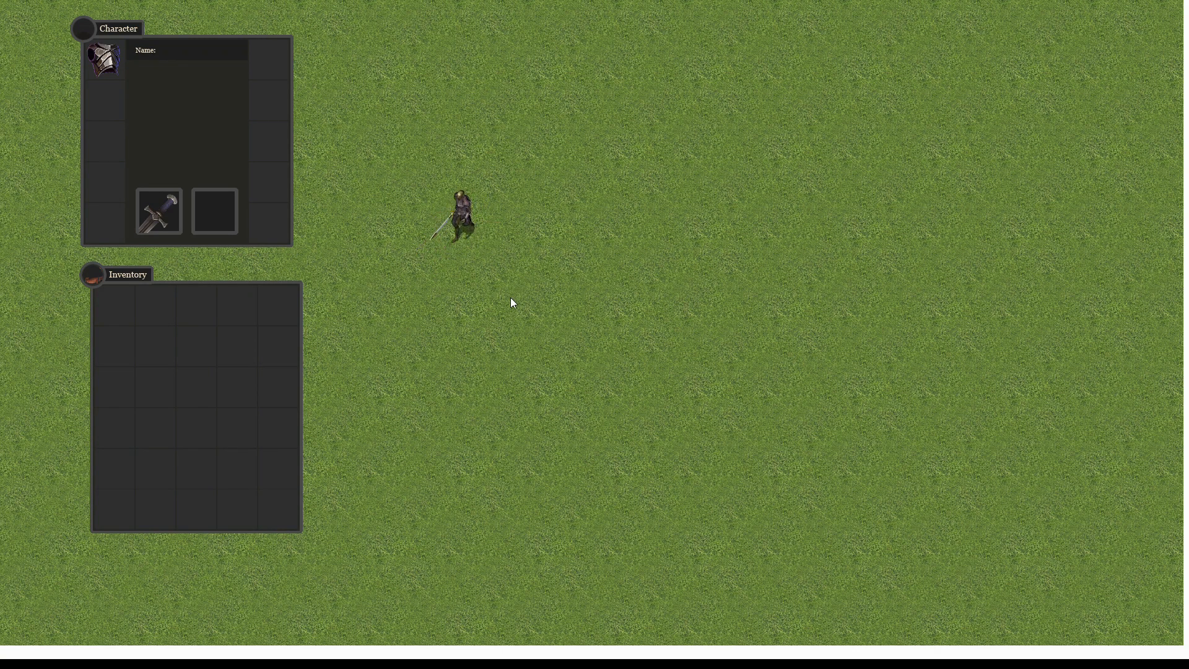
click(470, 303)
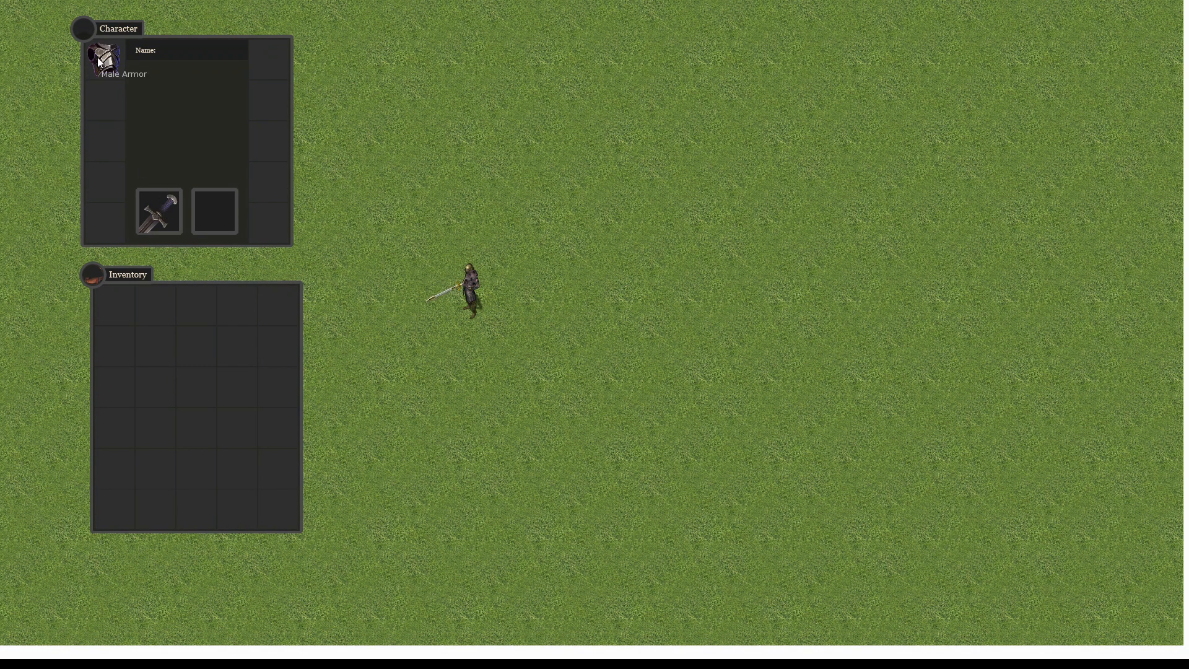
right_click(165, 221)
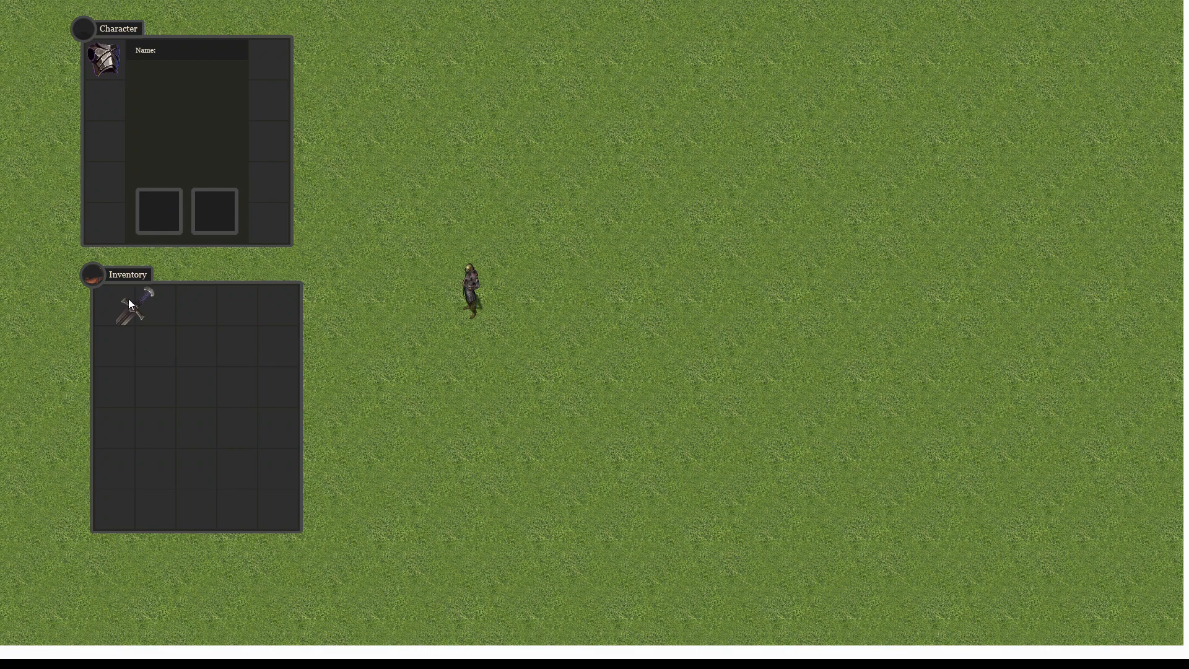
right_click(105, 62)
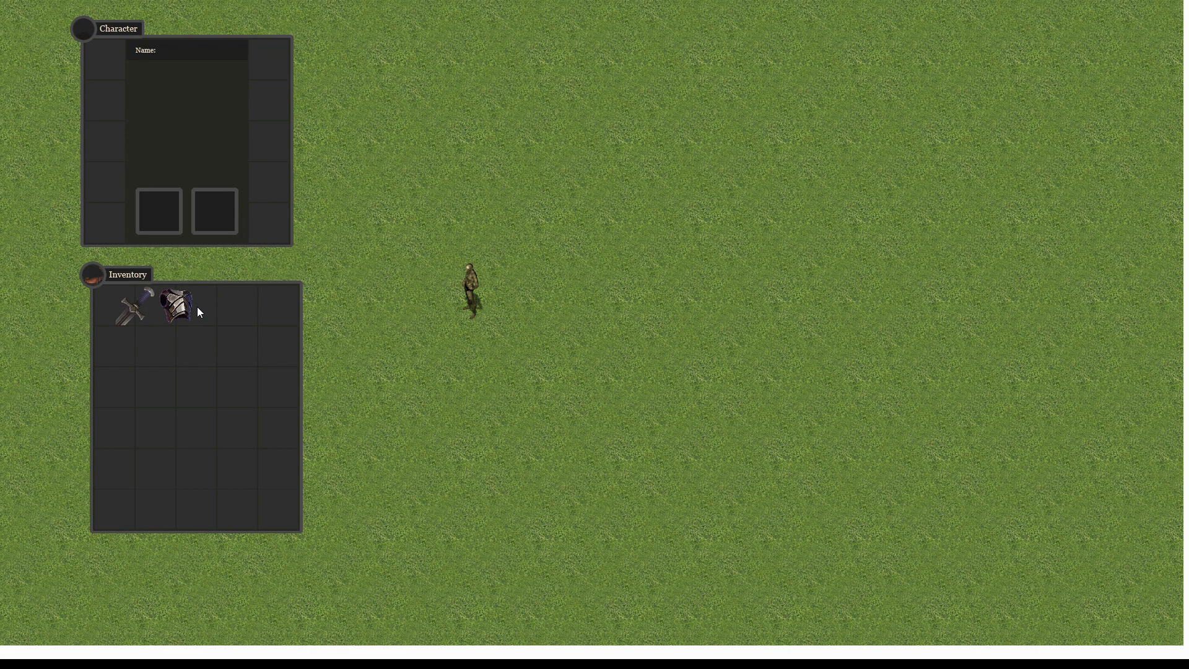
key(Escape)
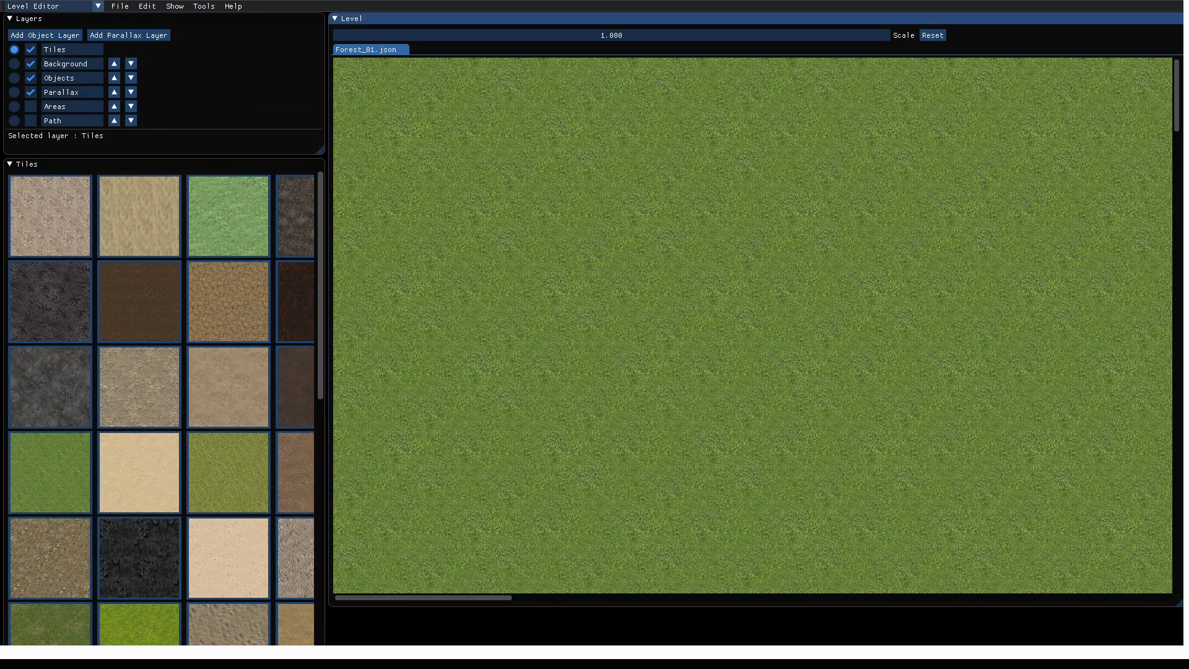
Switch to the UI Editor, set the Inventory panel's grid Offset X to 40, and save HUD.txt.
click(98, 5)
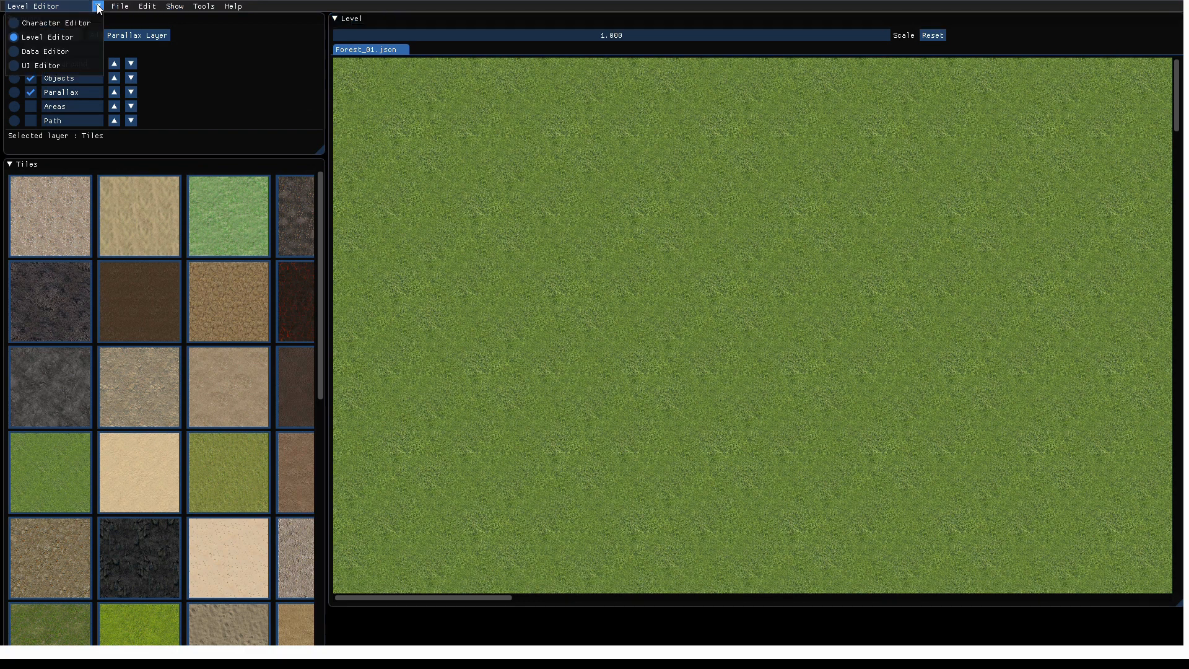
click(41, 65)
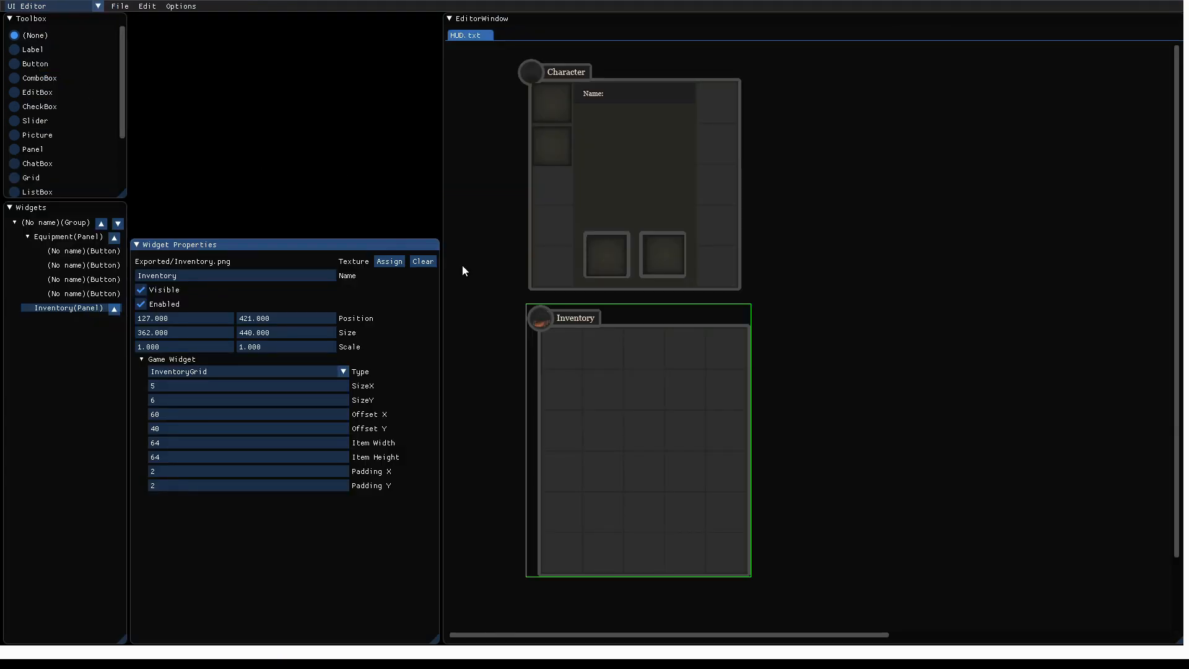
click(177, 415)
click(121, 6)
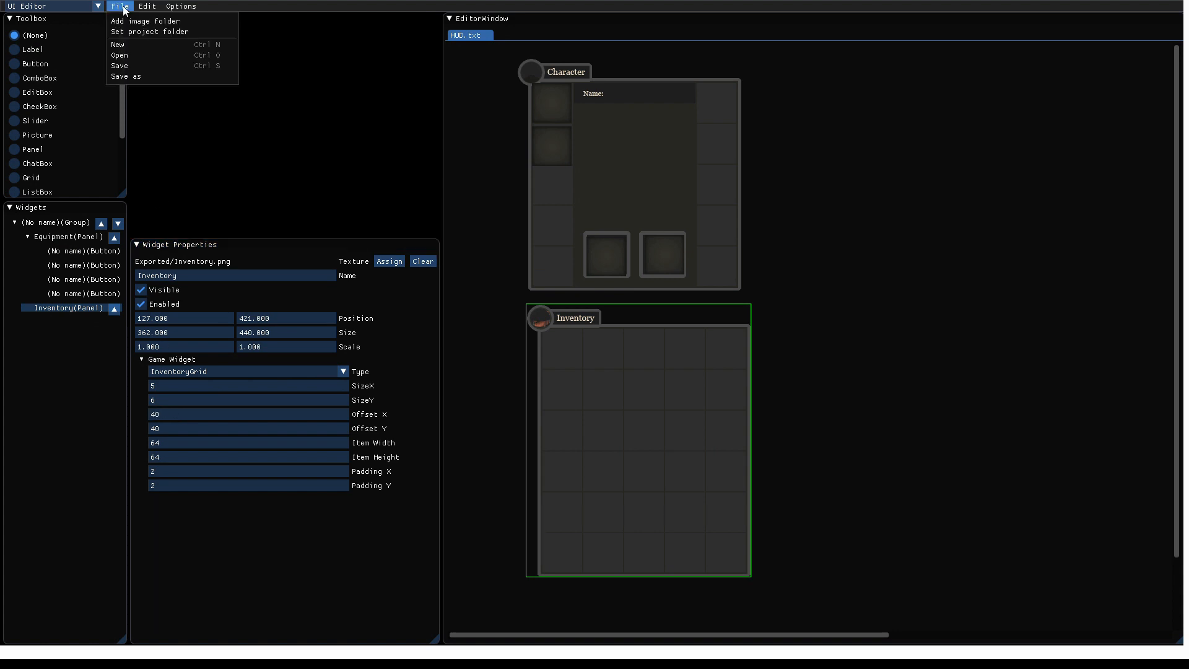
click(127, 65)
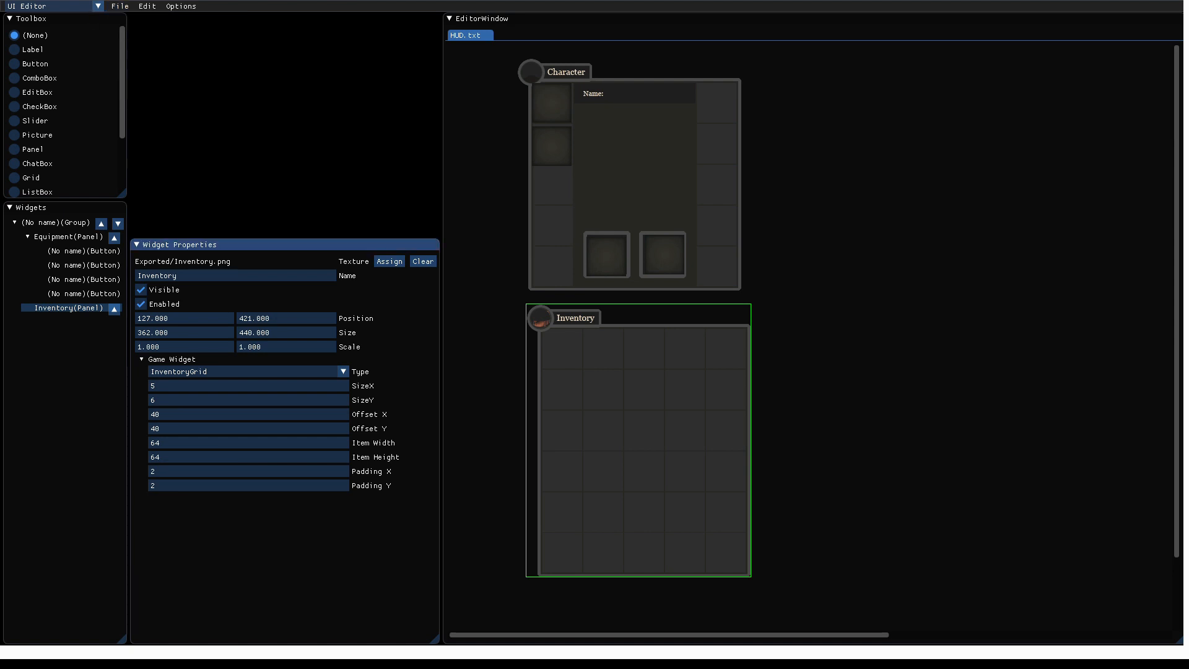
Return to the Level Editor, play the level, unequip the sword to check its inventory slot alignment, and stop playing.
click(90, 8)
click(55, 35)
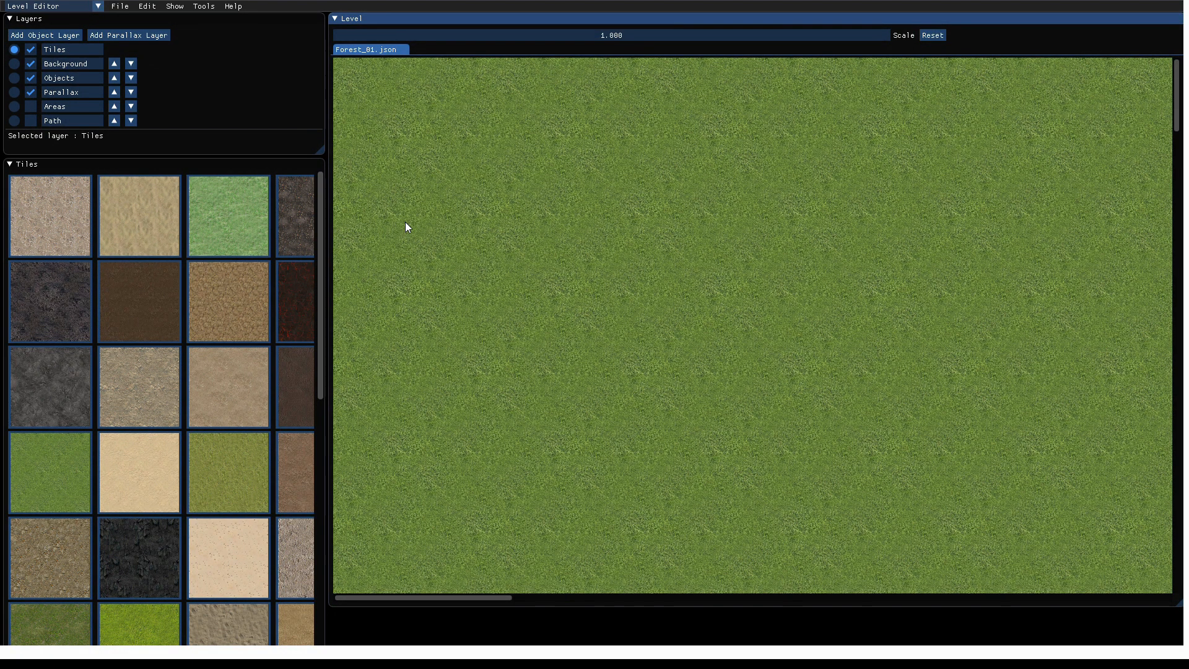
key(F5)
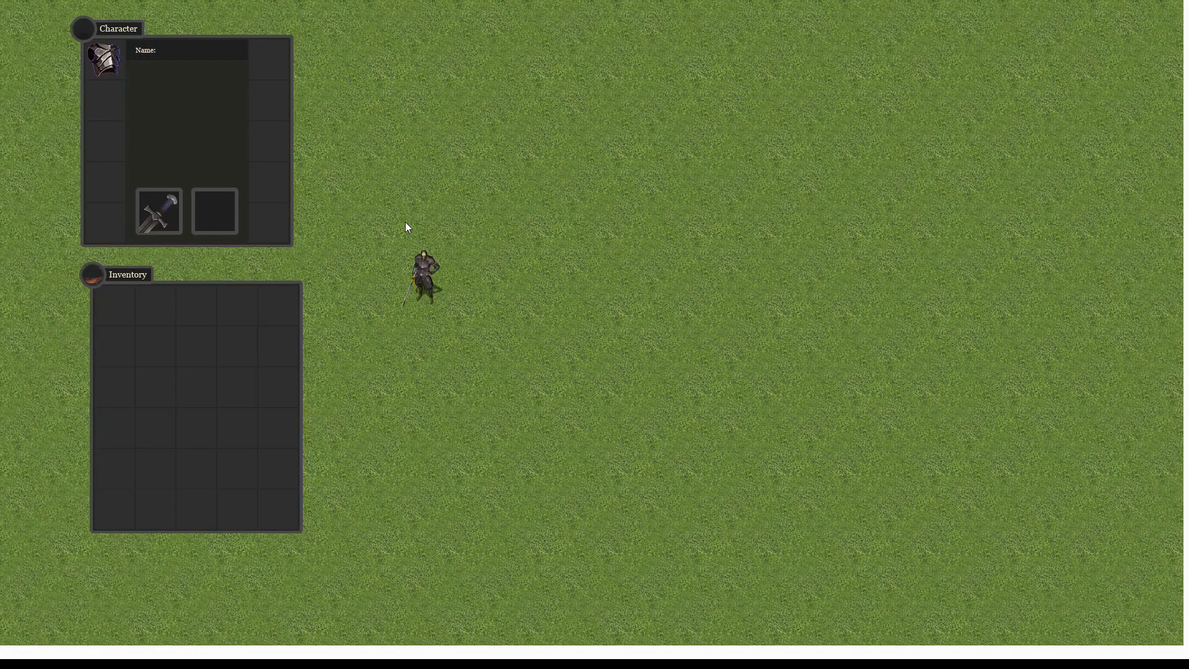
right_click(162, 202)
key(Escape)
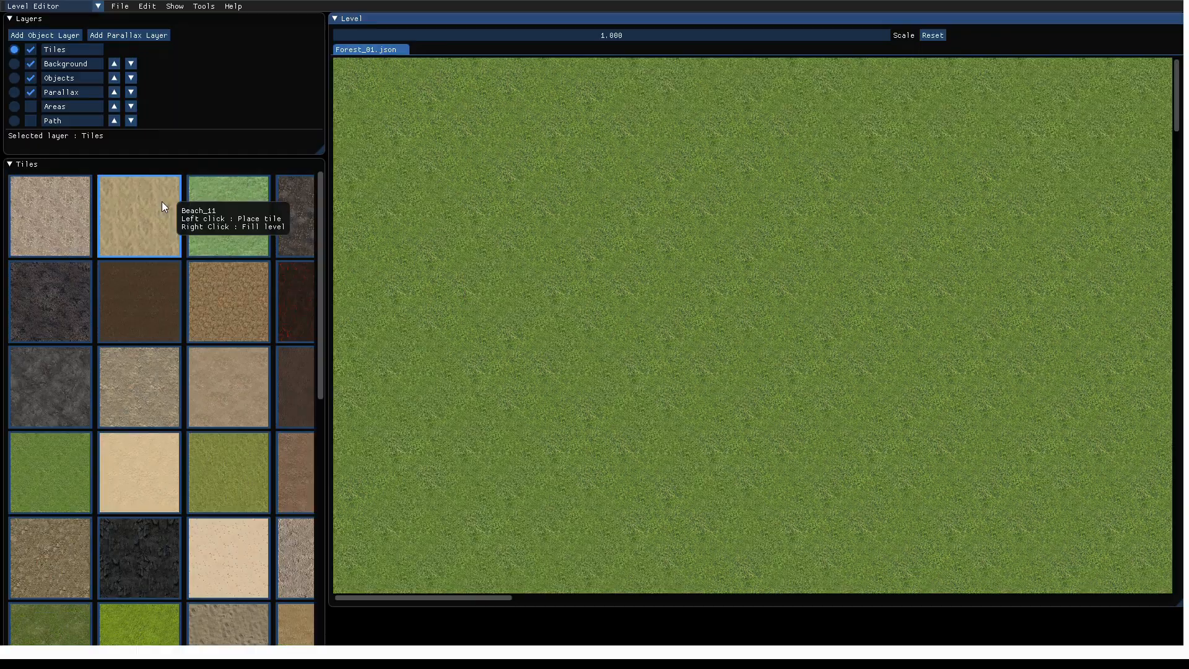
In the UI Editor, set the Inventory panel's grid Offset X to 30 and save HUD.txt.
click(57, 10)
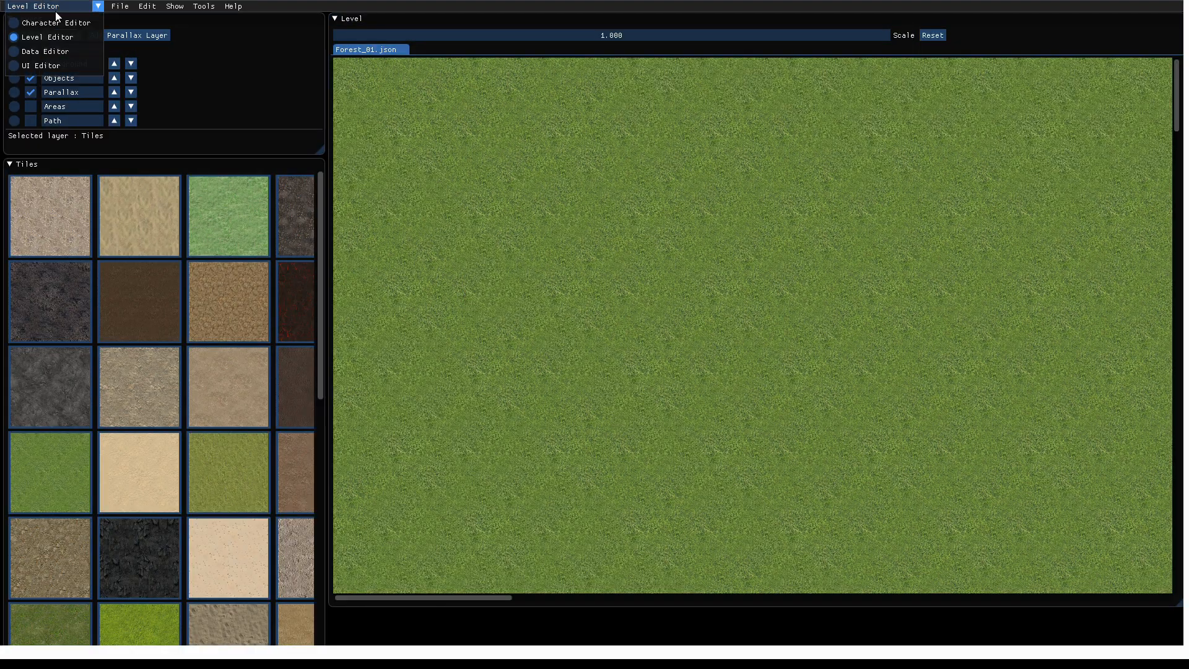
click(39, 66)
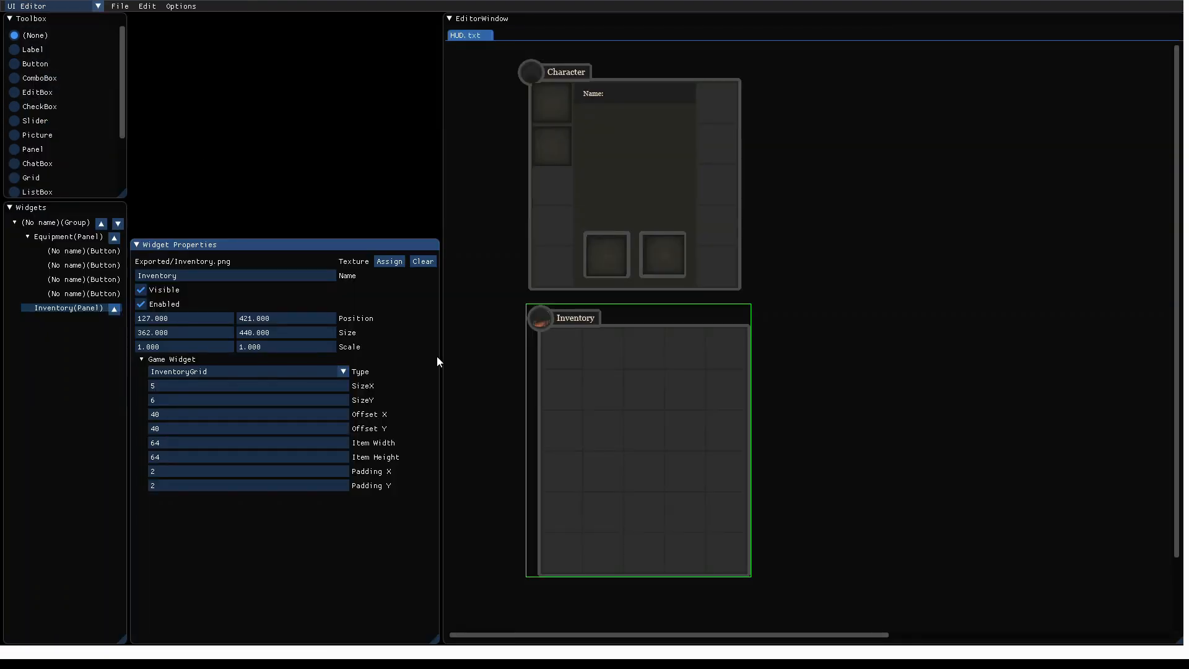
click(191, 419)
text(3)
click(181, 400)
click(120, 6)
click(127, 63)
Play the level again from the Level Editor and move the sword and armor from the equipment slots into the inventory.
click(96, 6)
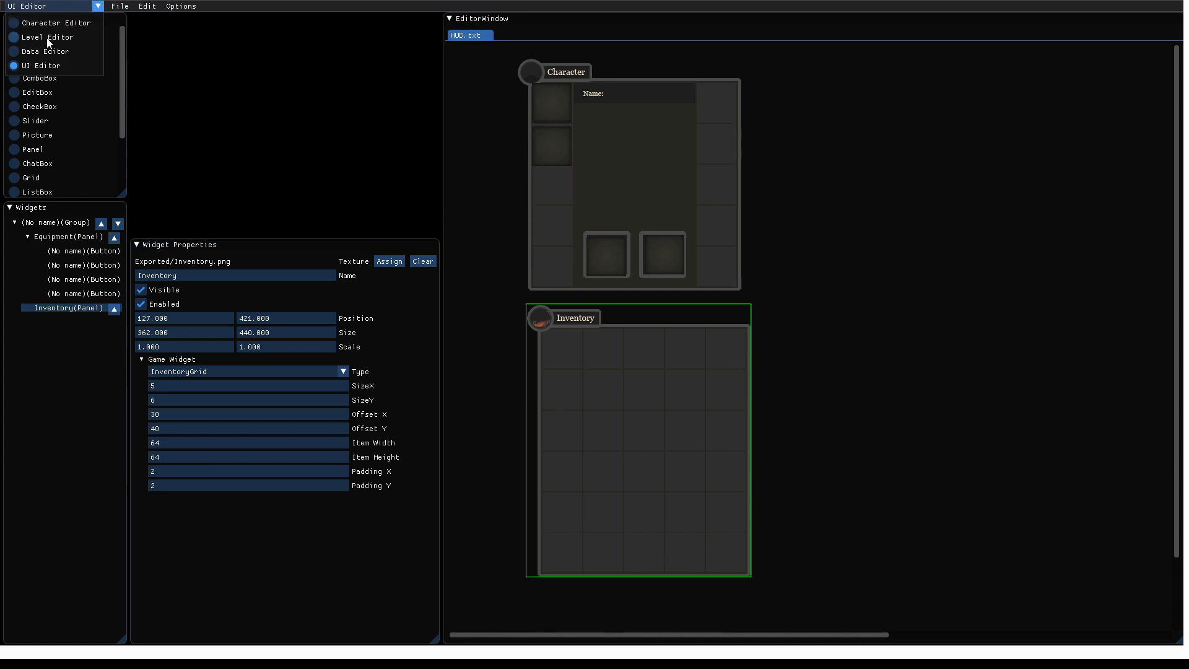
click(48, 38)
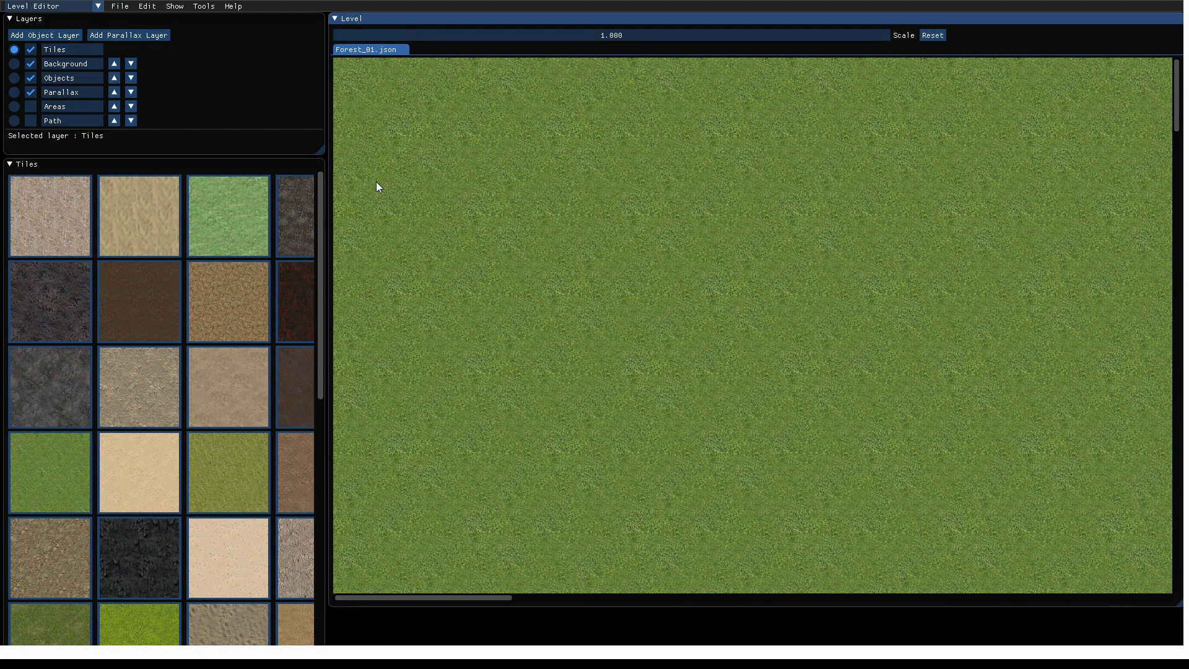
key(F1)
right_click(159, 223)
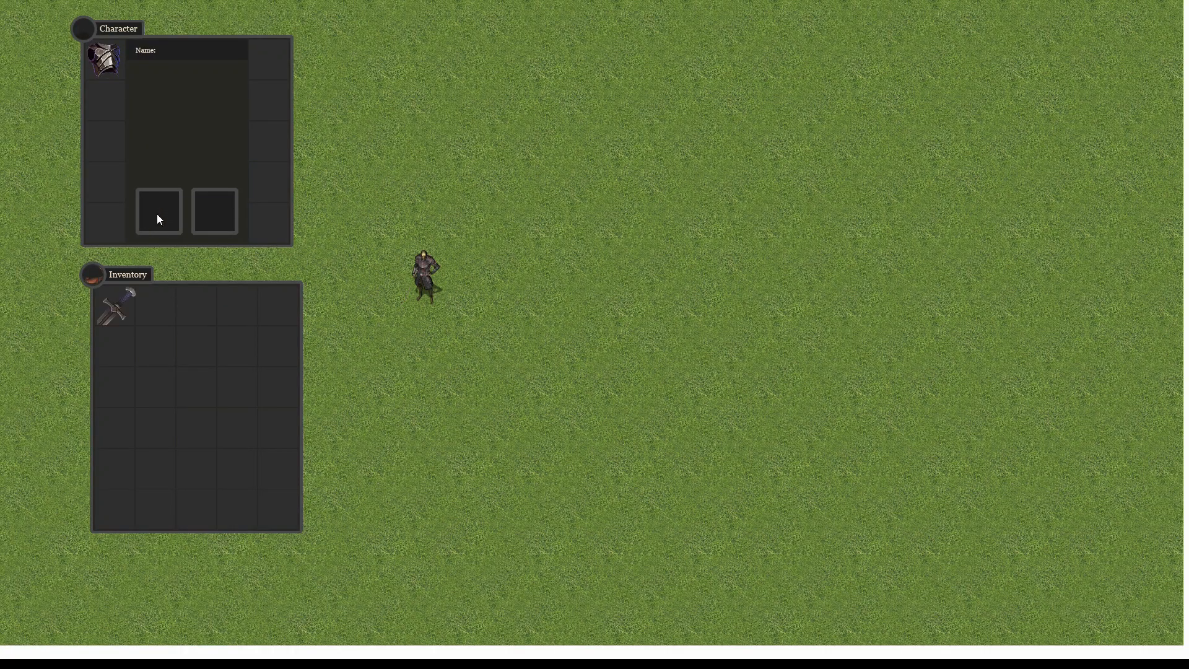
right_click(107, 57)
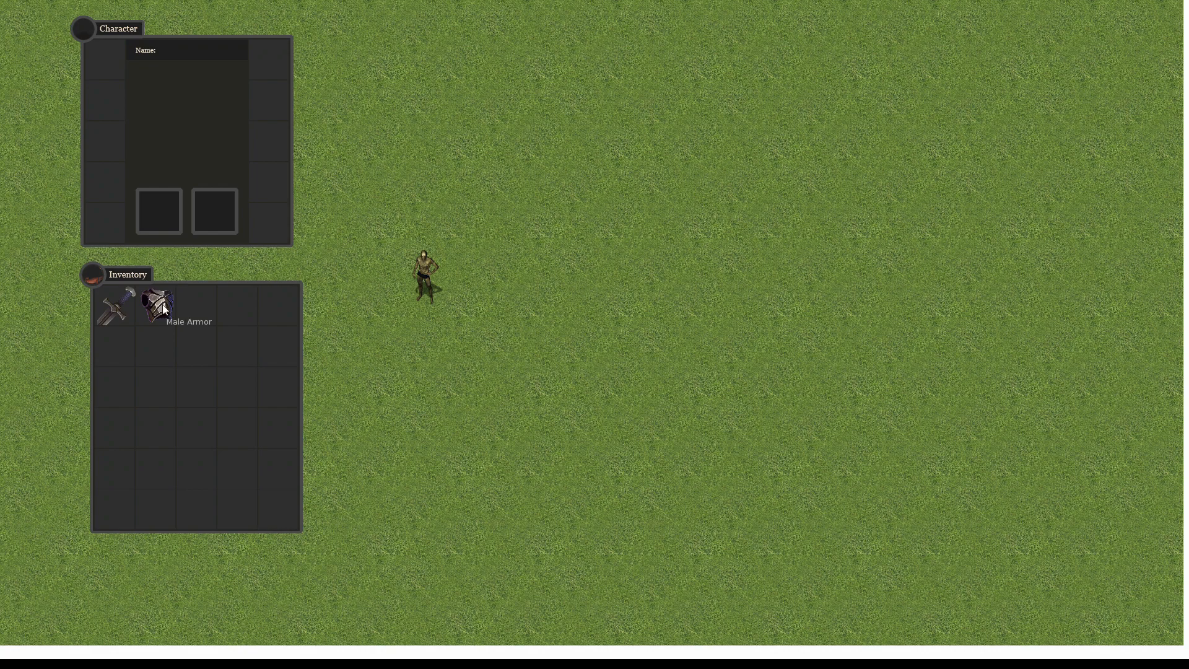
Walk the unequipped character around the grass in several directions to check its appearance.
key(w)
key(d)
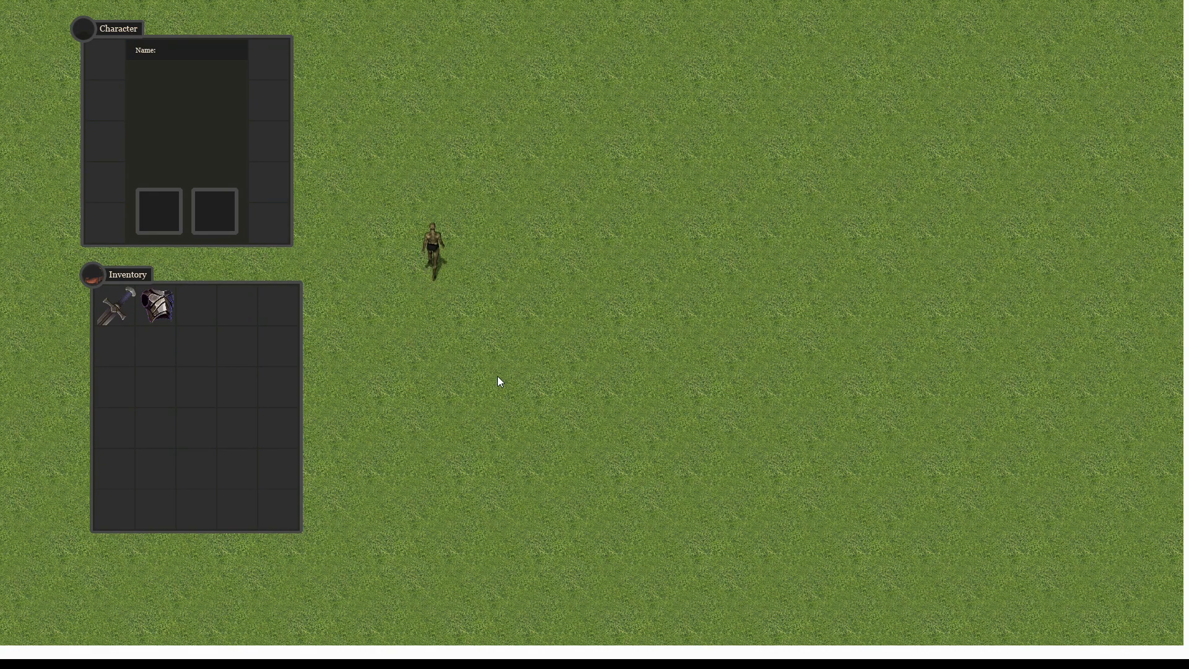
key(s)
key(a)
key(w)
key(d)
key(s)
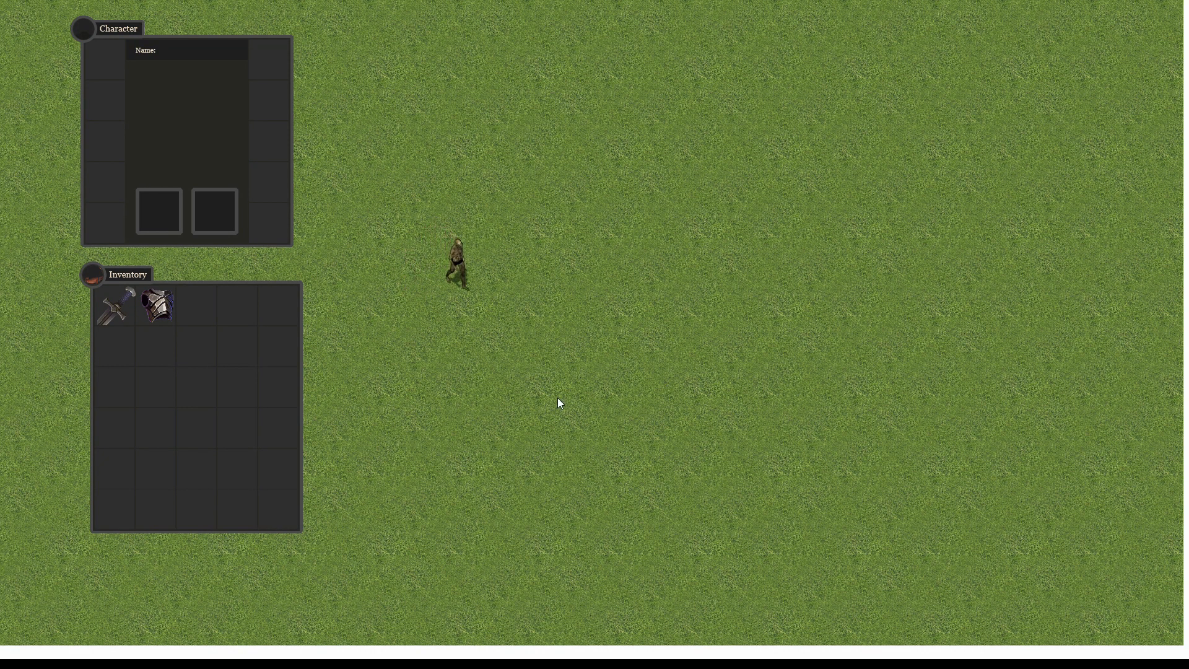
key(d)
key(a)
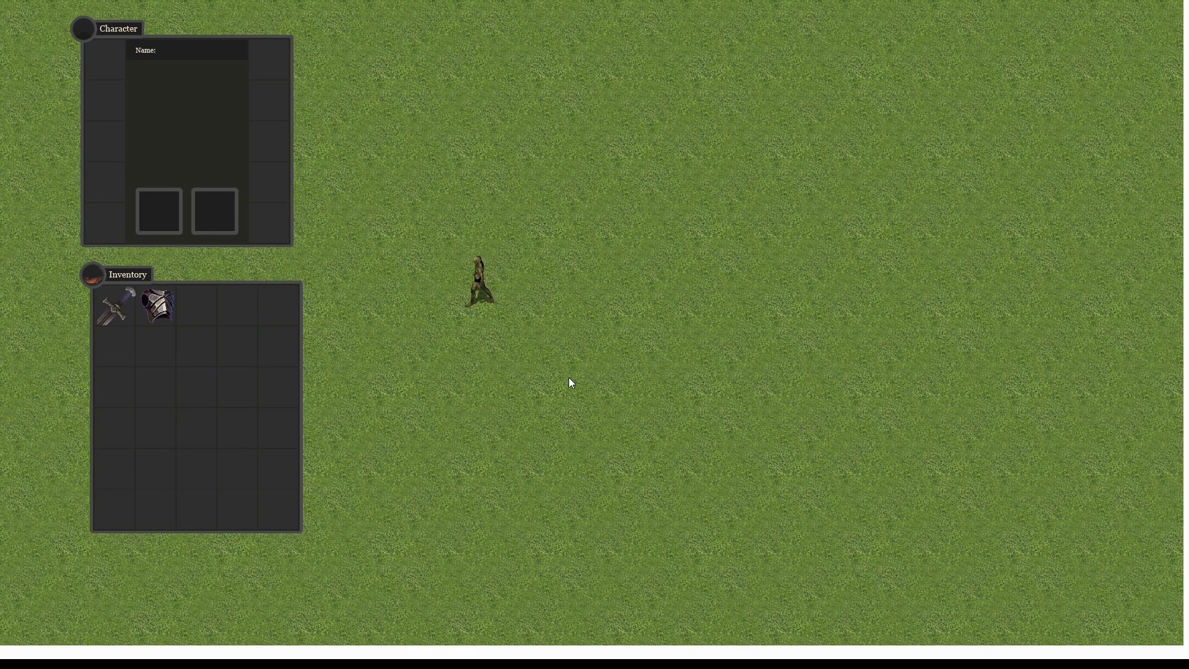
key(s)
key(d)
Equip the Male Armor and the sword from the inventory, walking the character around with each item on.
right_click(148, 311)
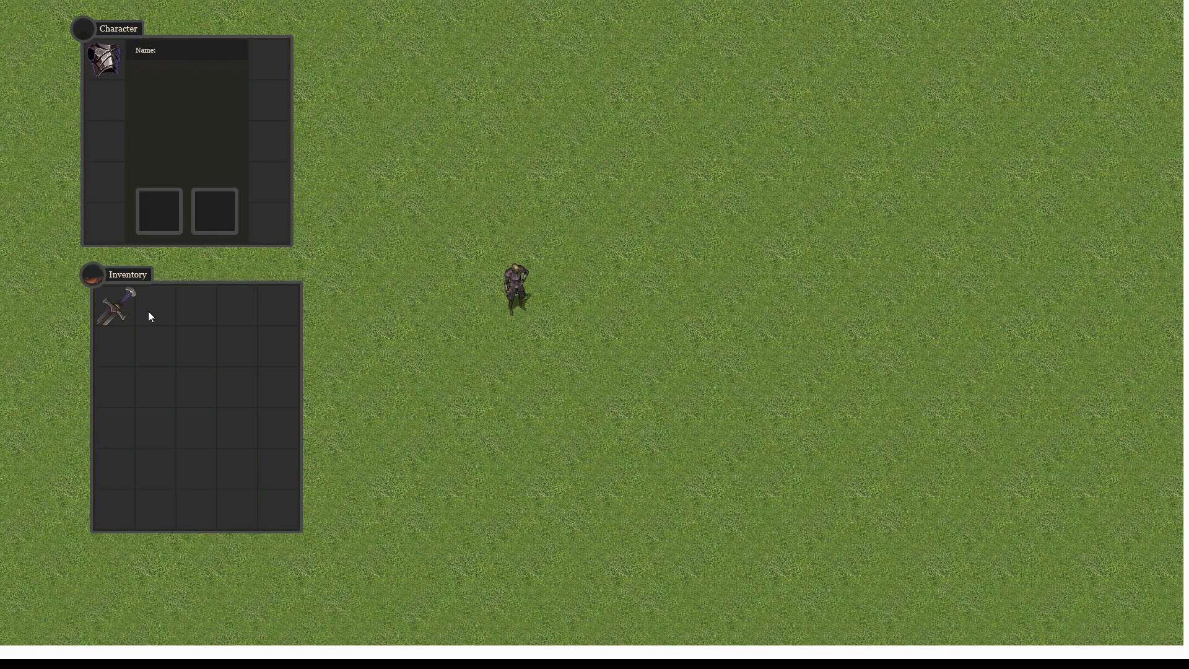
key(w)
key(a)
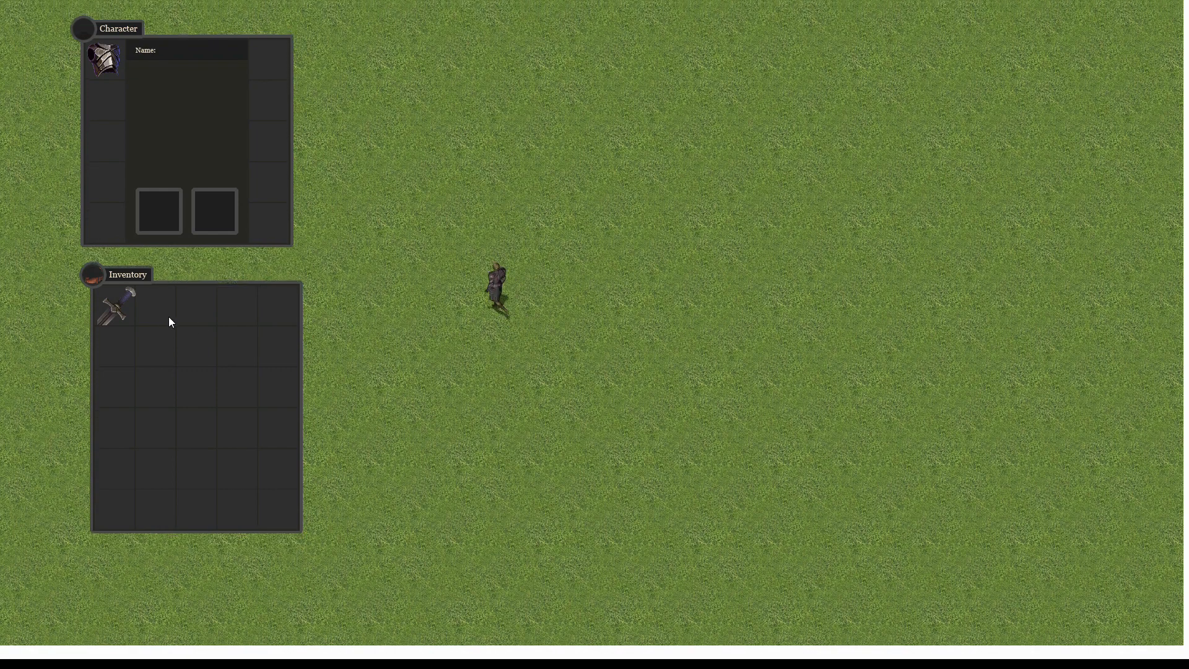
right_click(115, 310)
key(s)
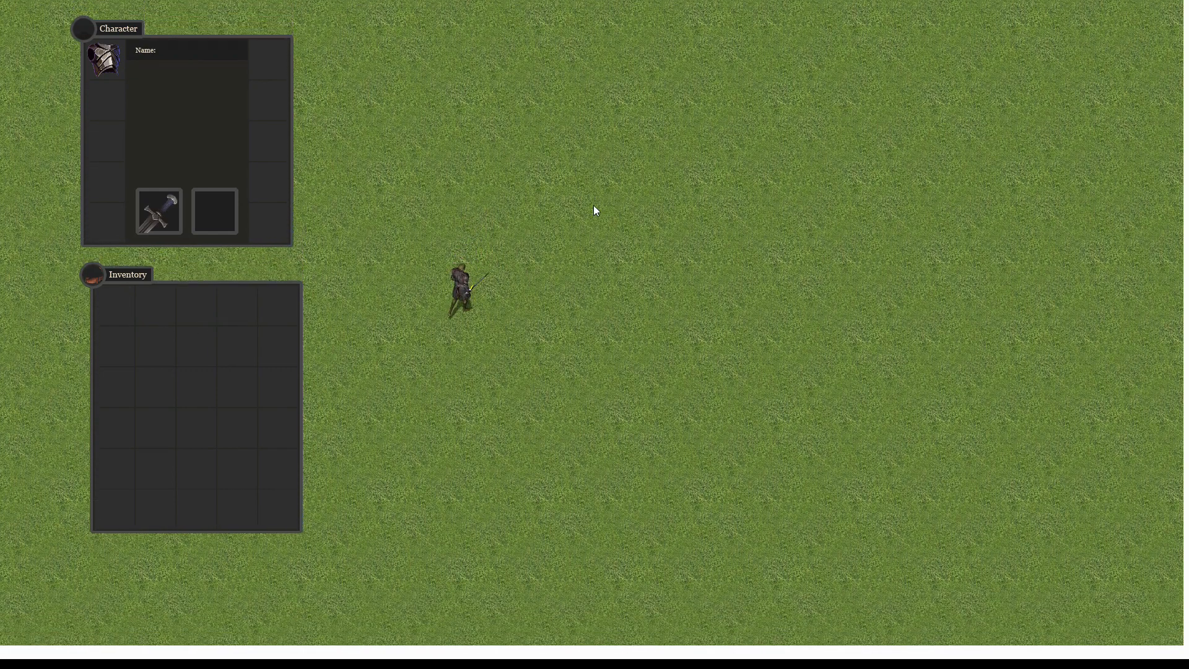
key(s)
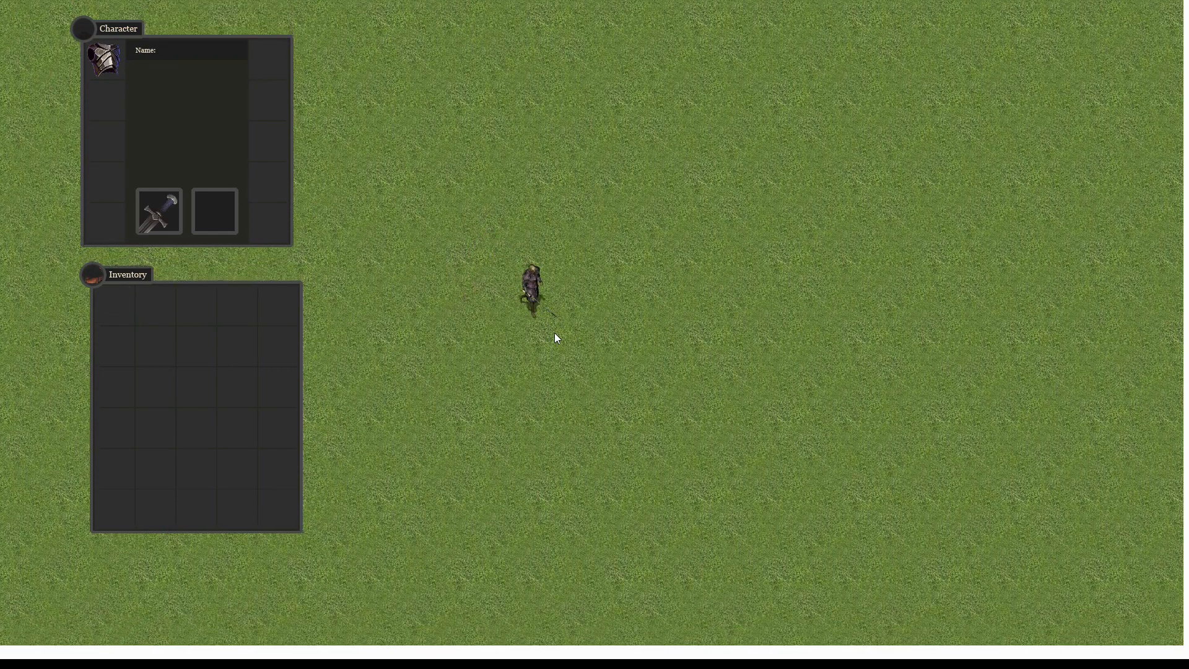
key(s)
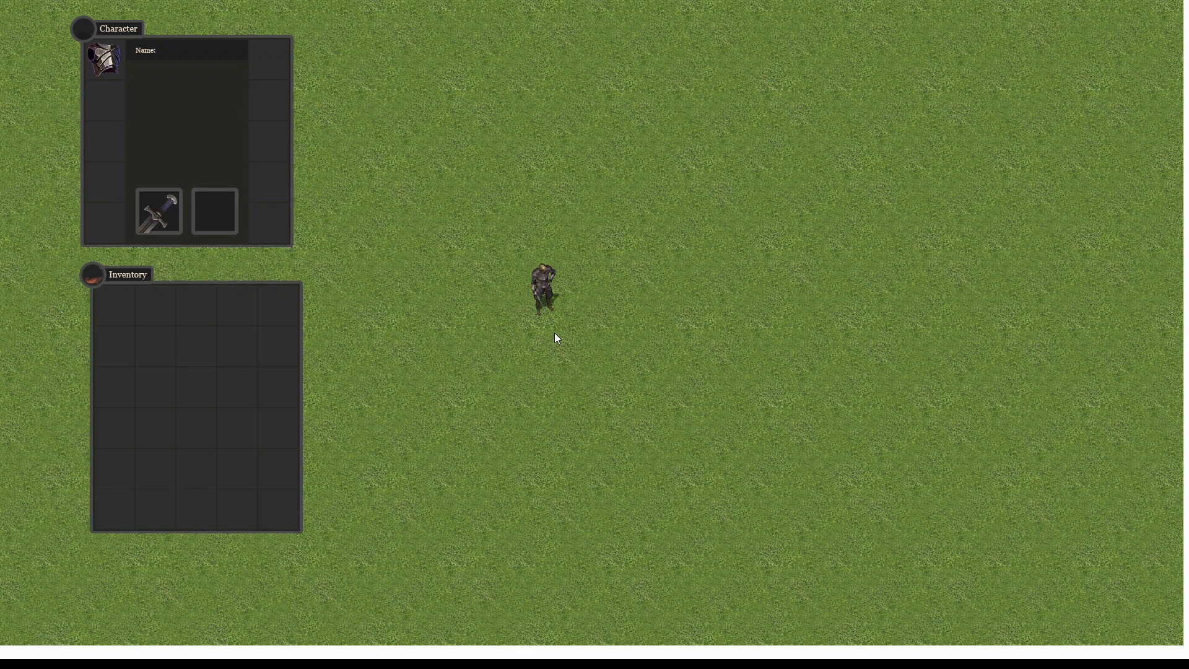
Unequip the sword and armor again and move the bare character across the grass.
right_click(167, 215)
right_click(110, 70)
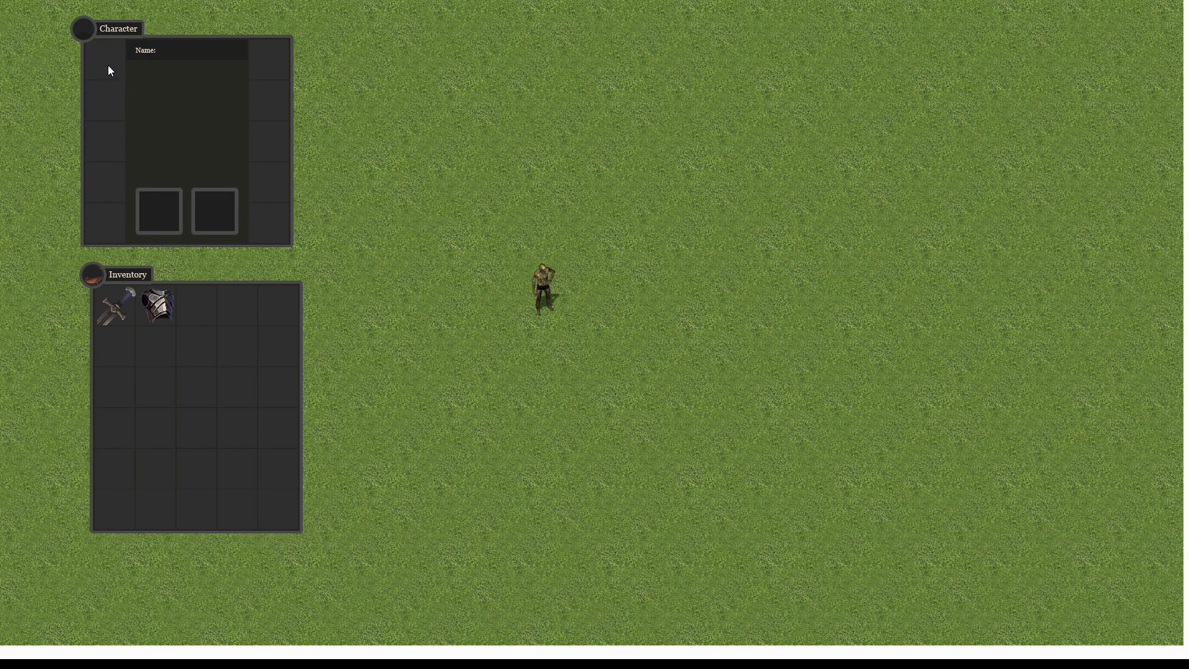
click(473, 217)
click(682, 270)
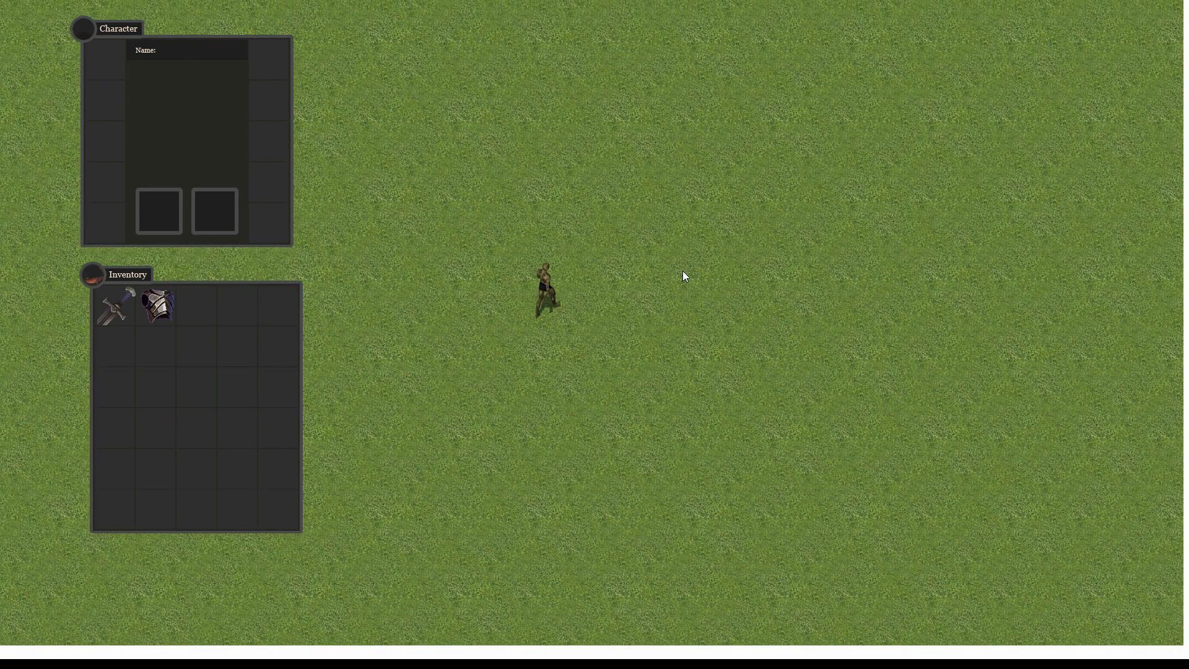
click(473, 262)
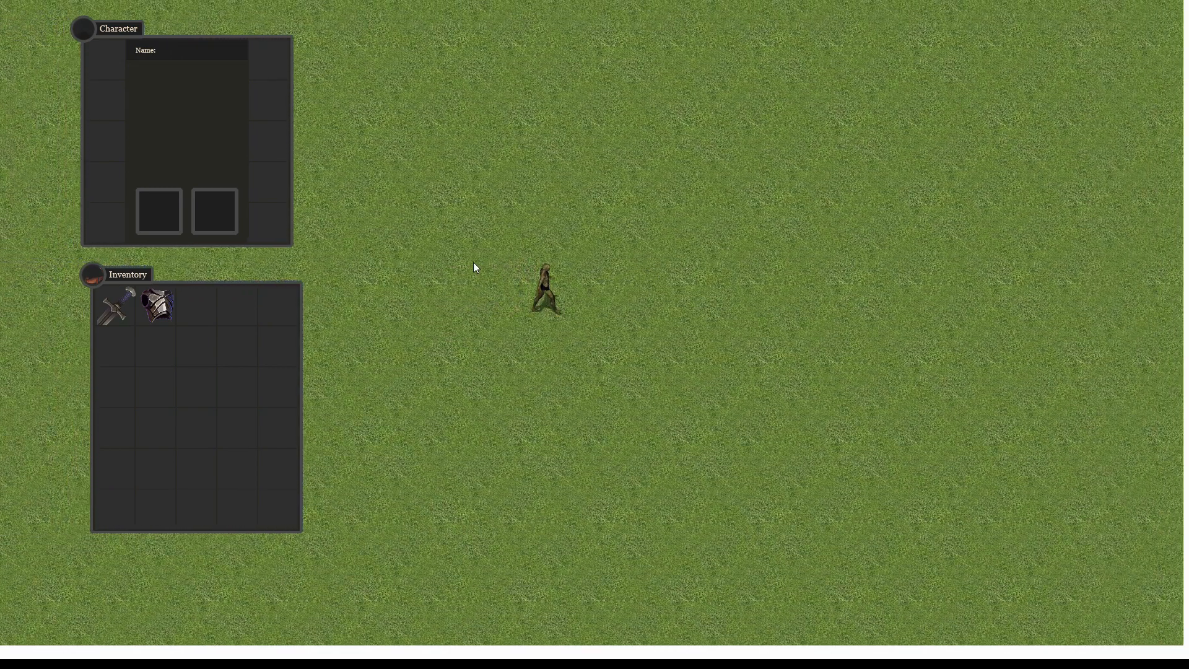
Re-equip the sword and armor from the inventory, move the armed character, and stop playing the level.
right_click(108, 303)
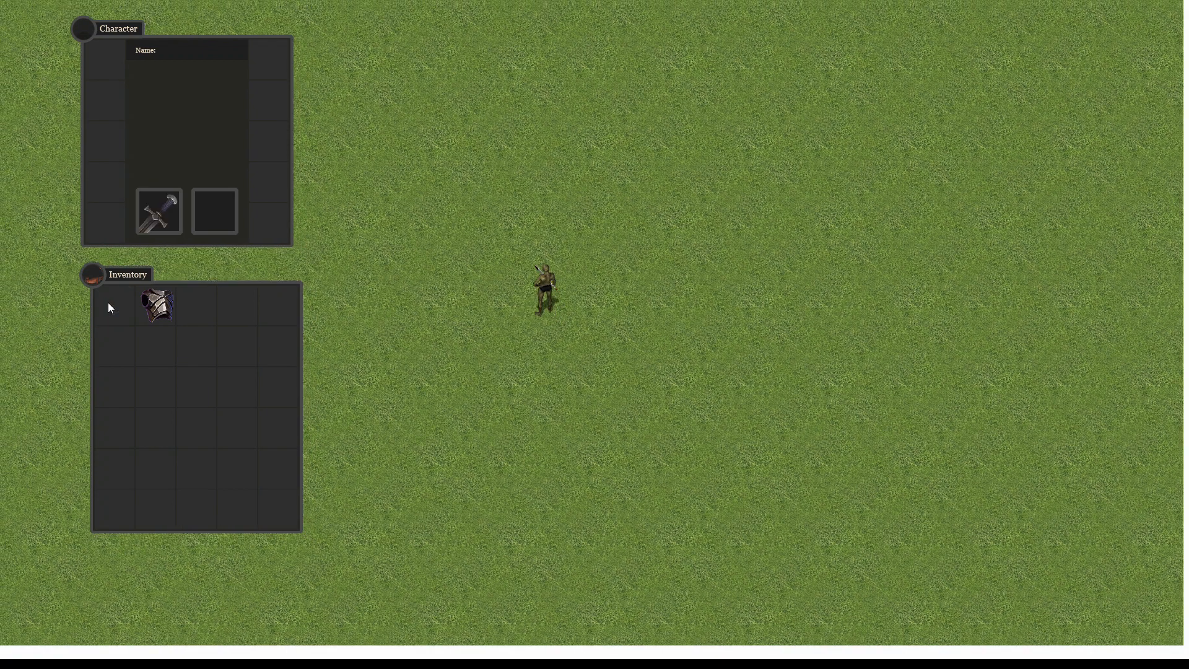
right_click(166, 317)
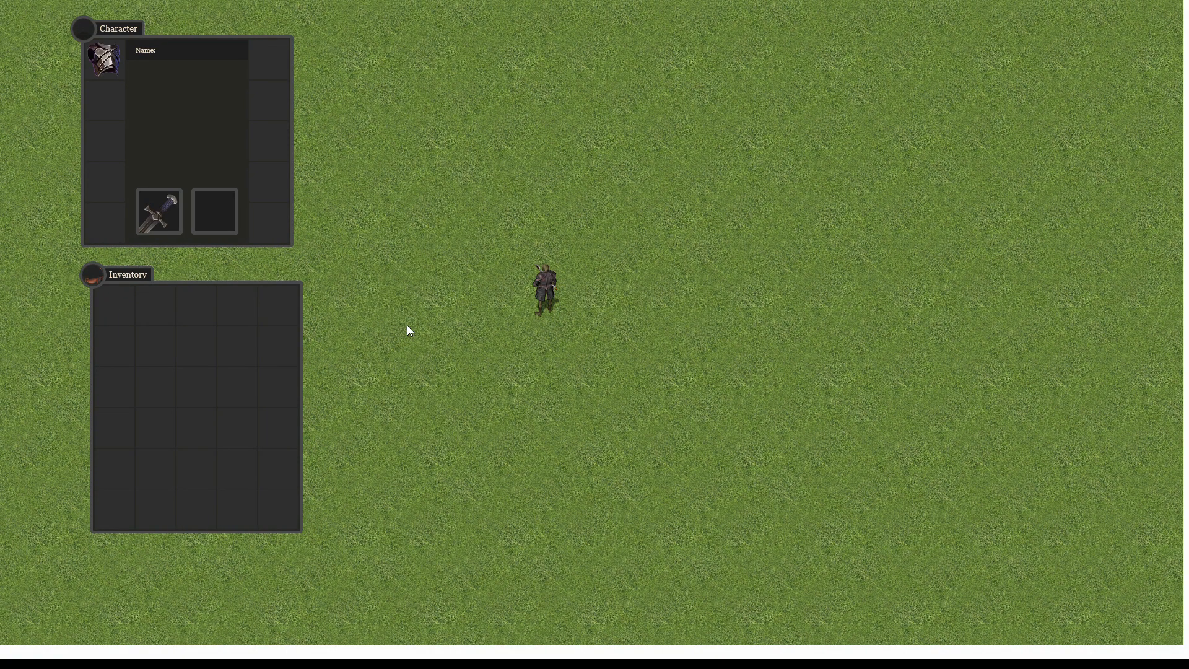
click(491, 341)
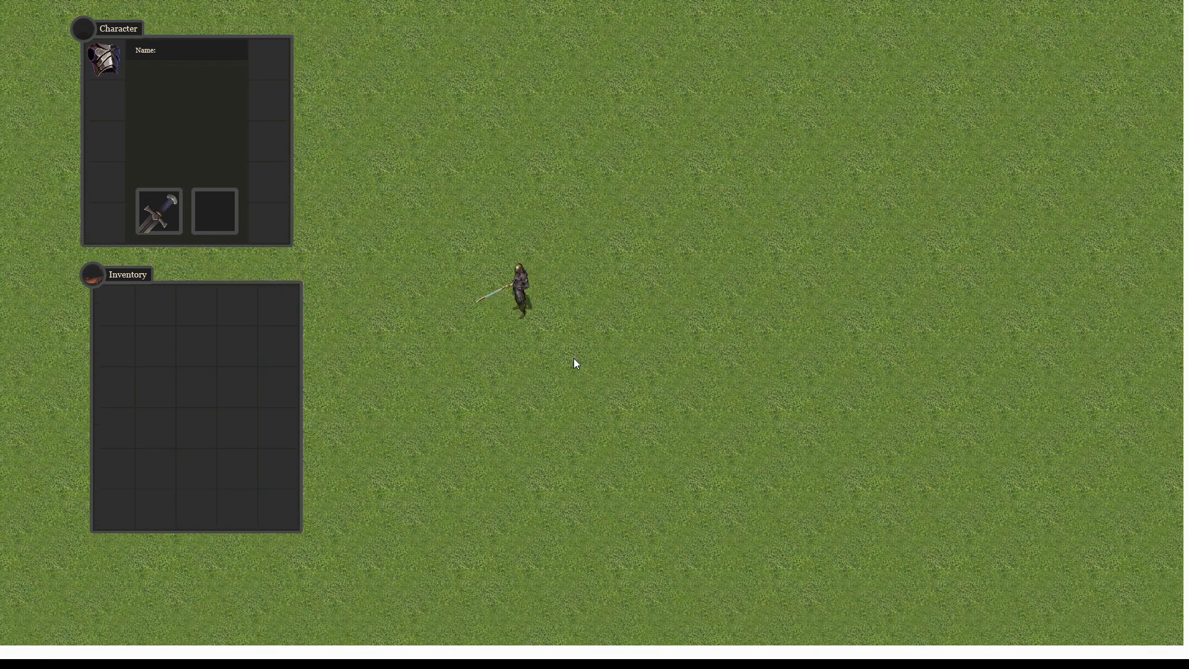
key(Escape)
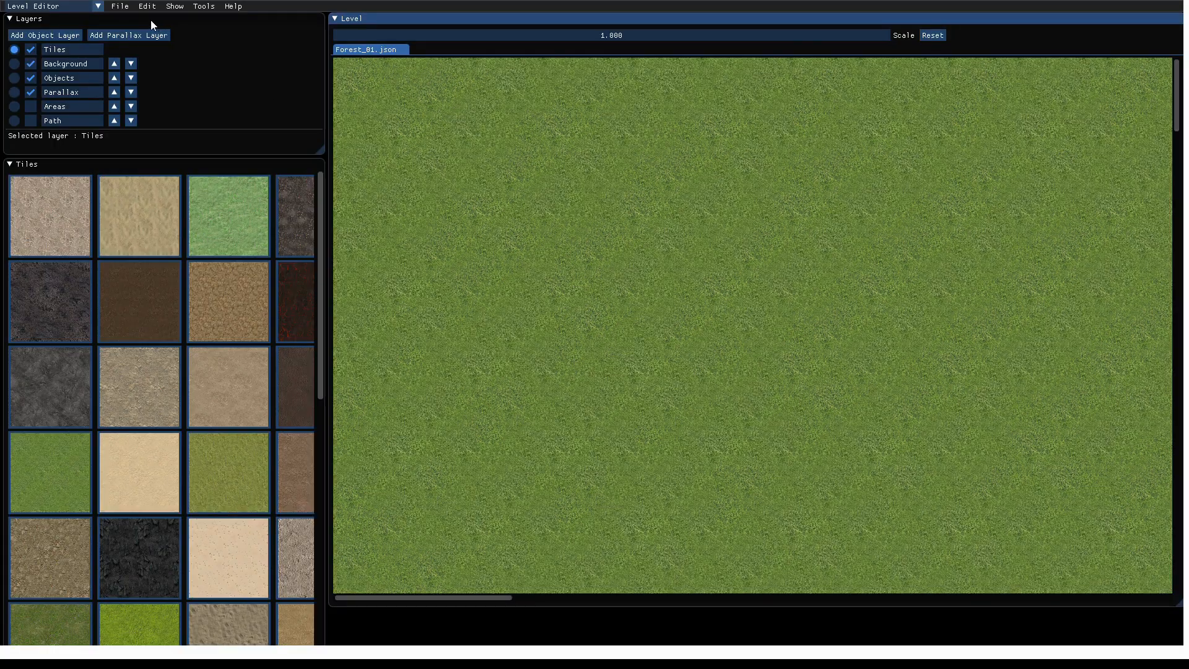
In the UI Editor, add a BagIcon.png button to the HUD's root group beside the Character panel, at about position 19, 41.
click(98, 5)
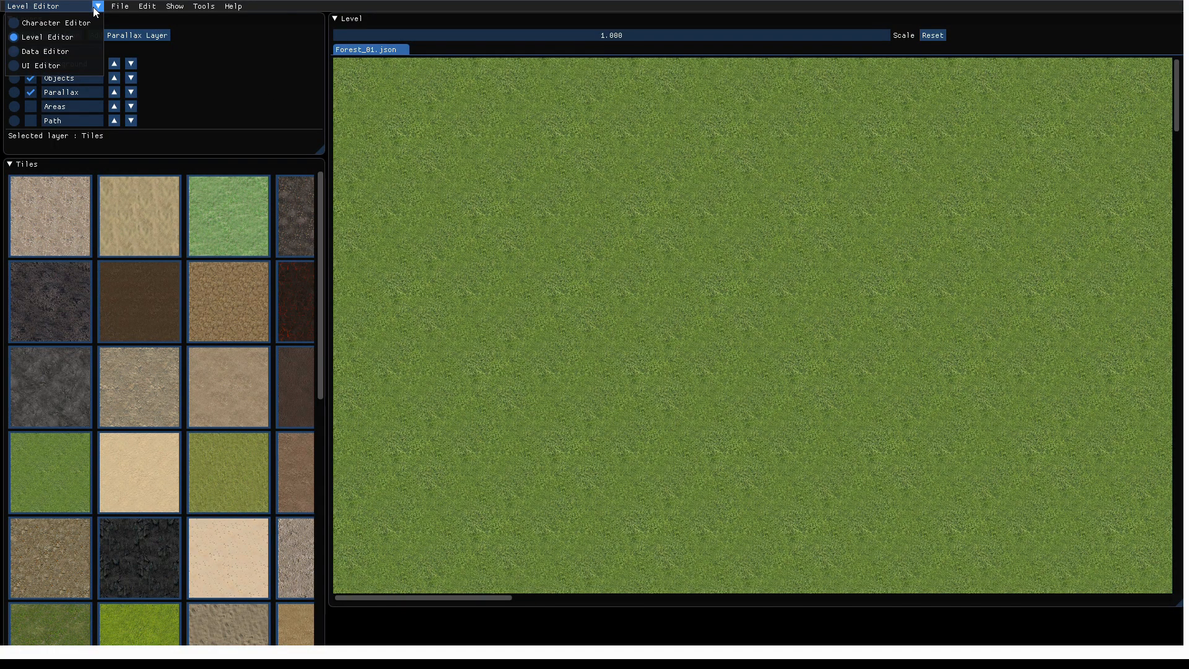
click(27, 65)
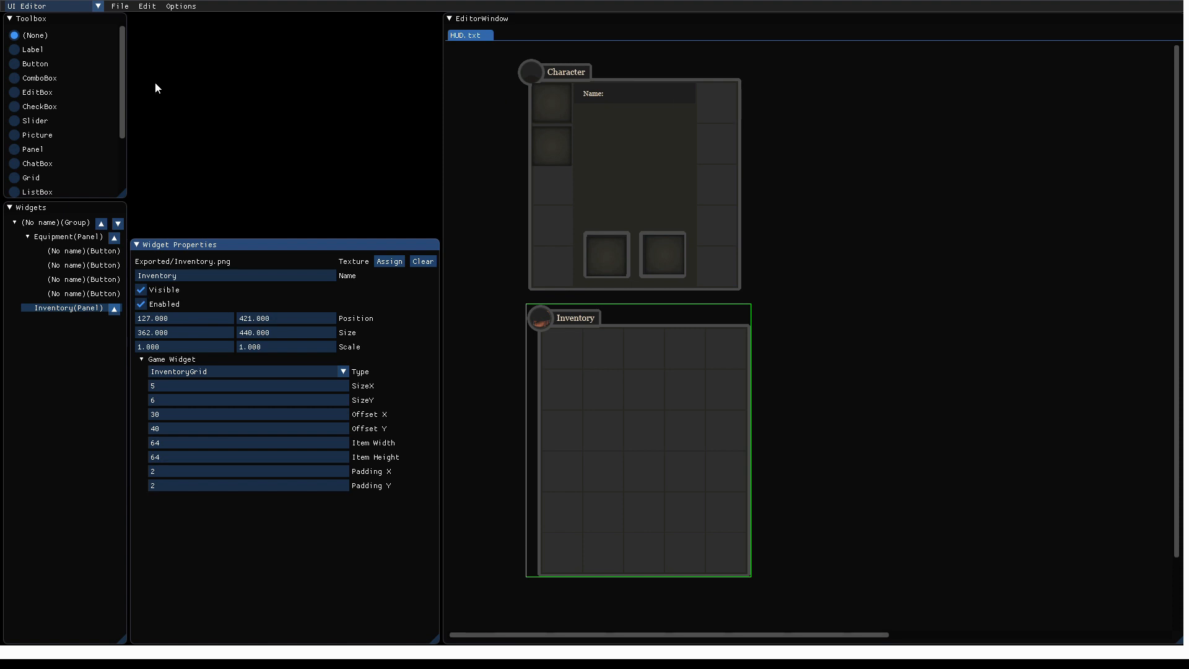
click(25, 64)
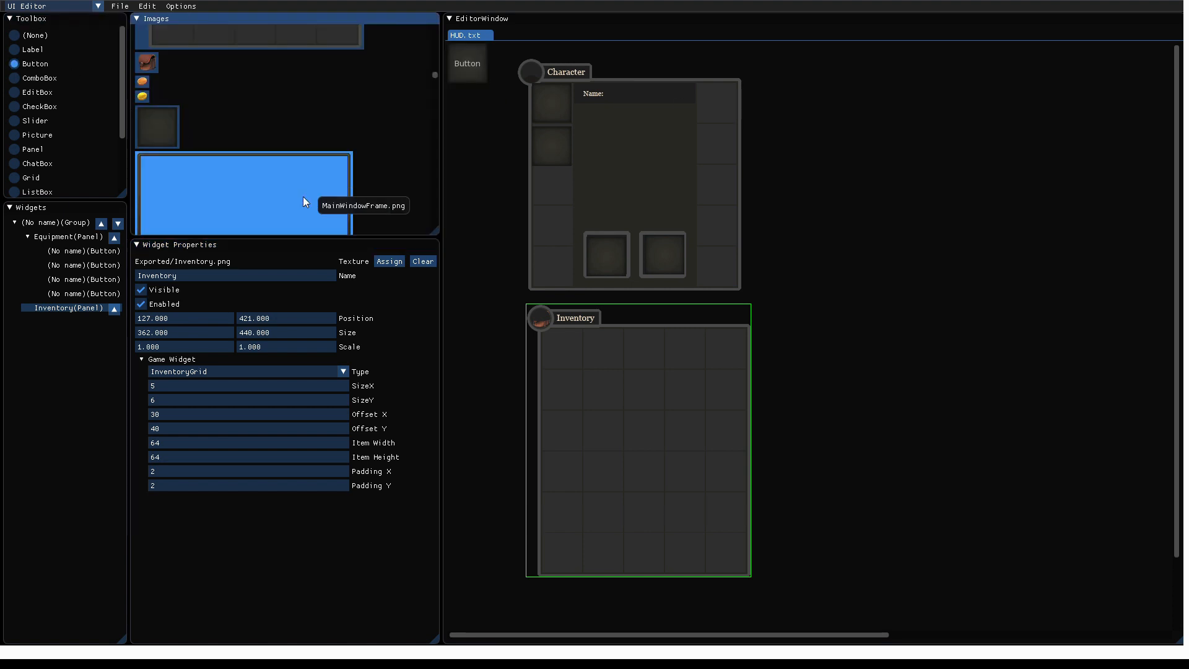
click(464, 83)
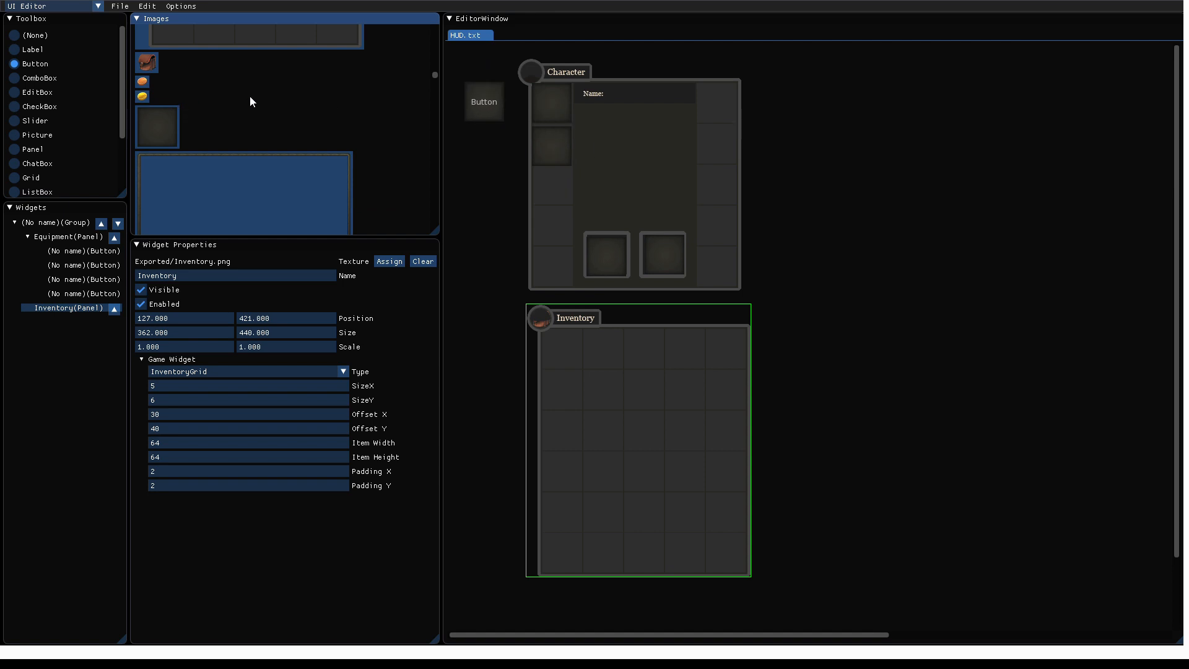
scroll(251, 102, up, 3)
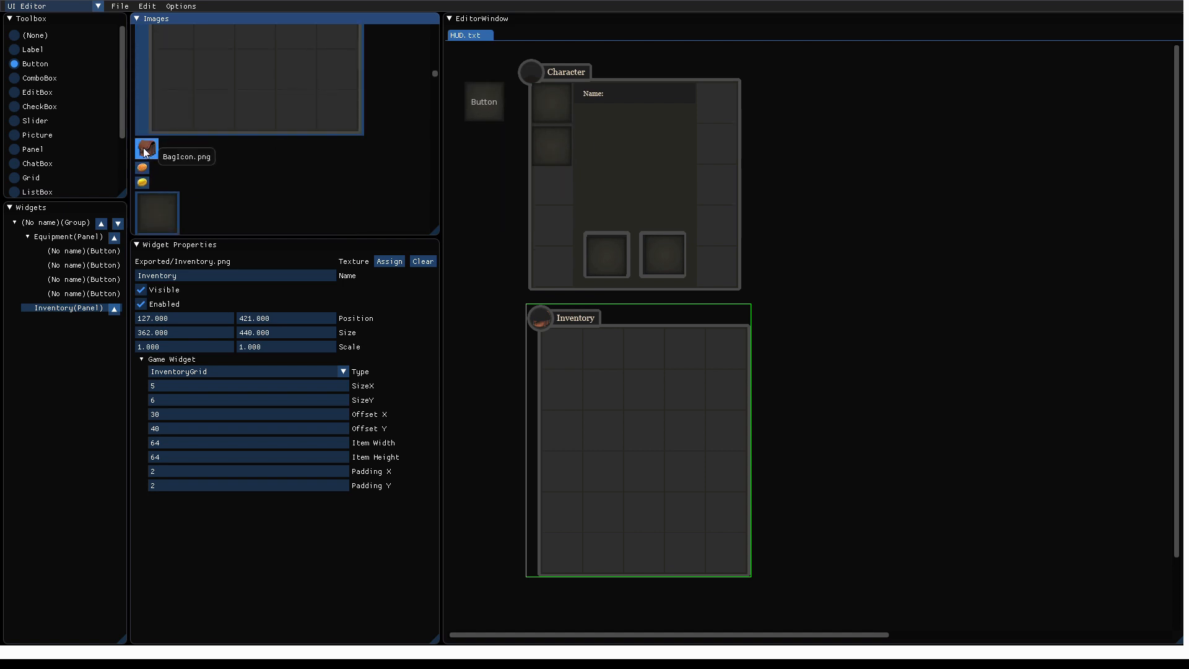
click(25, 238)
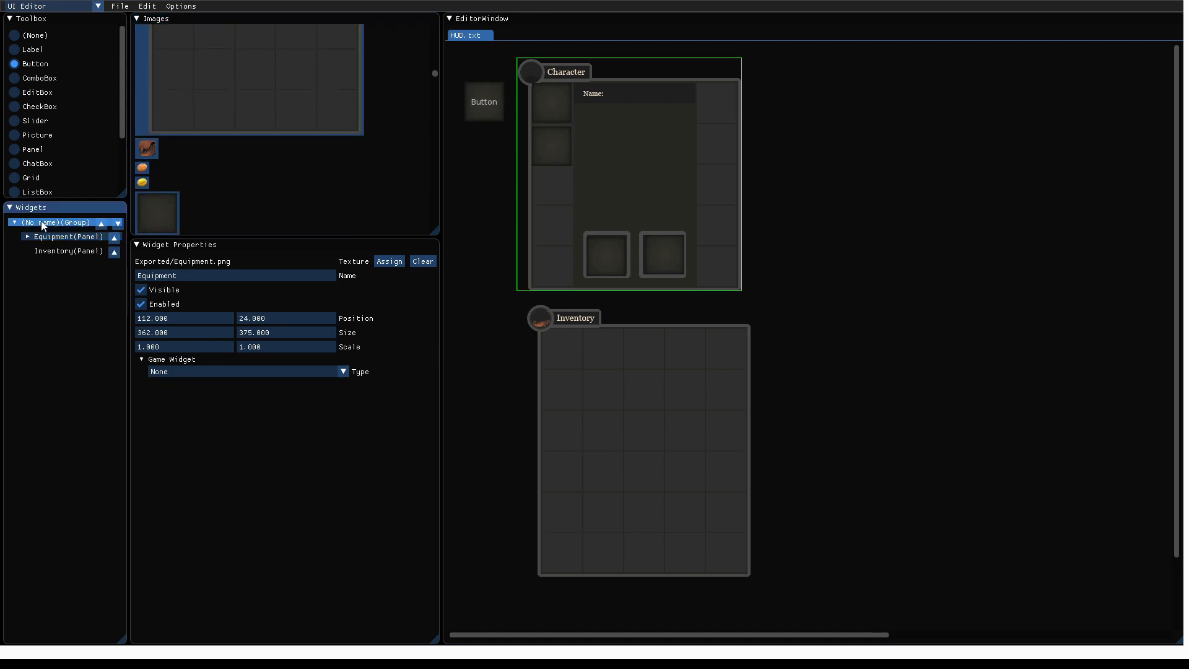
double_click(41, 221)
click(15, 222)
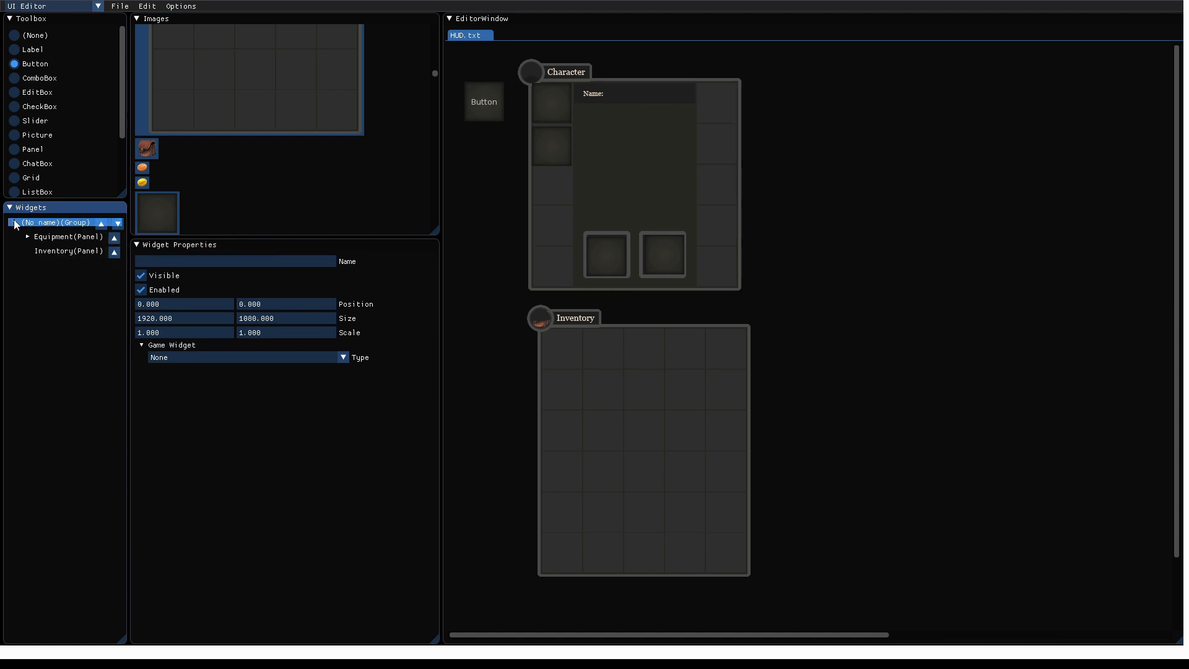
click(147, 147)
drag(466, 86, 478, 98)
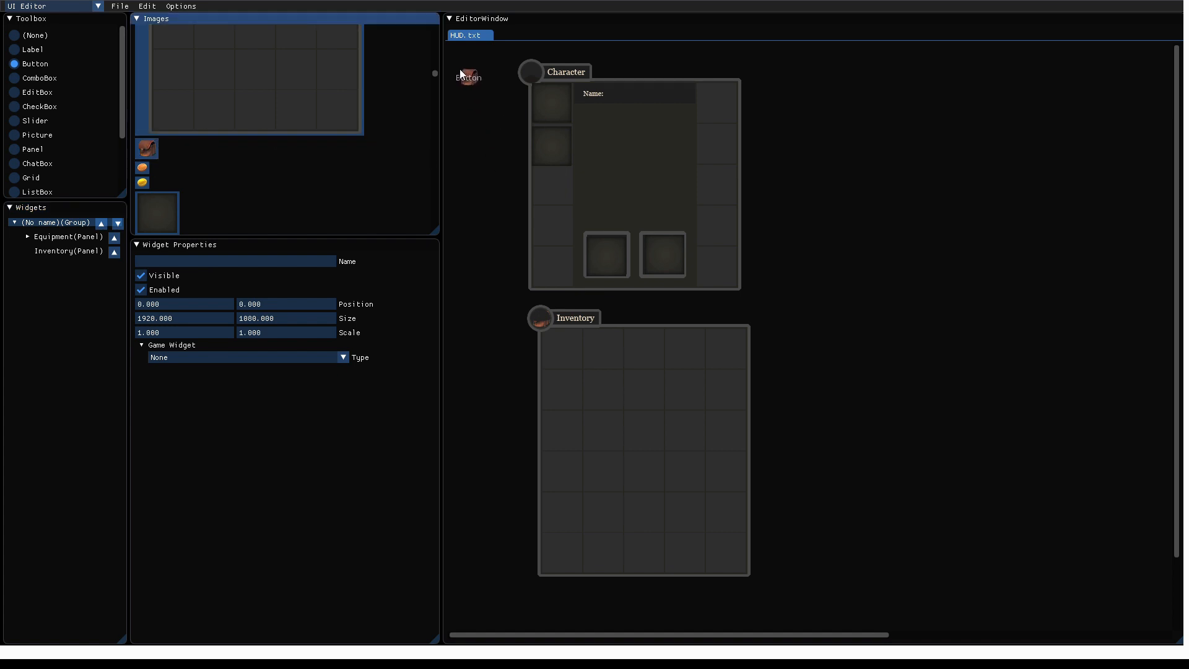
click(459, 69)
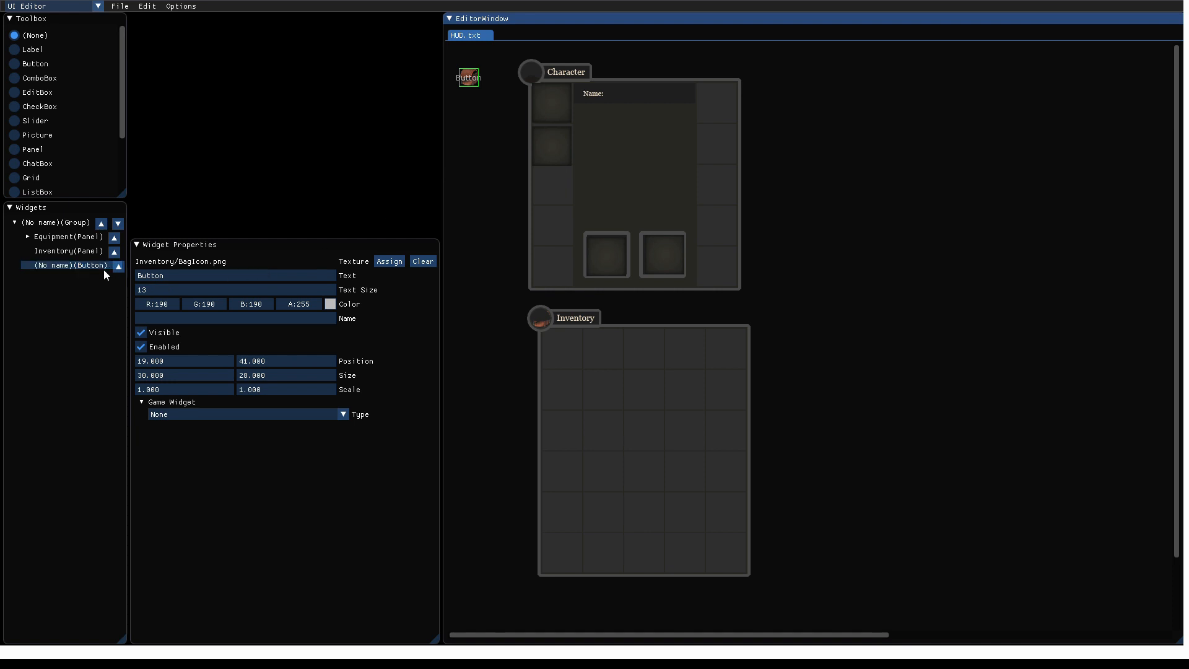
Clear the bag button's text and make it a Button game widget with Toggle Visibility action targeting Inventory.
click(195, 277)
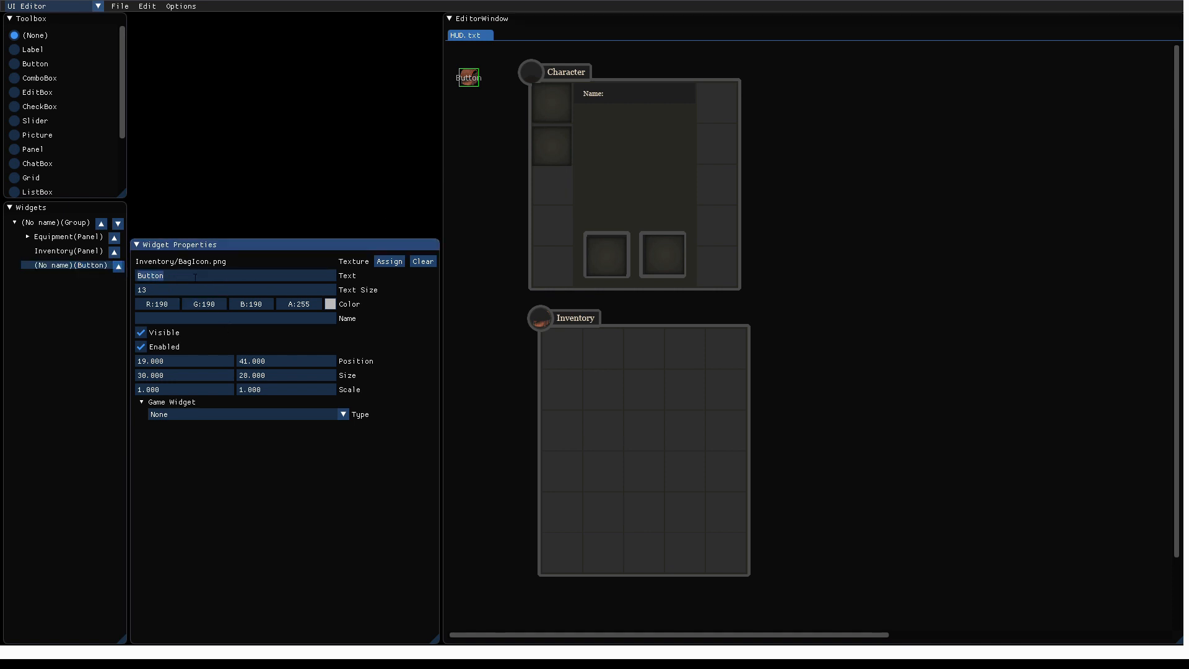
key(BackSpace)
click(206, 418)
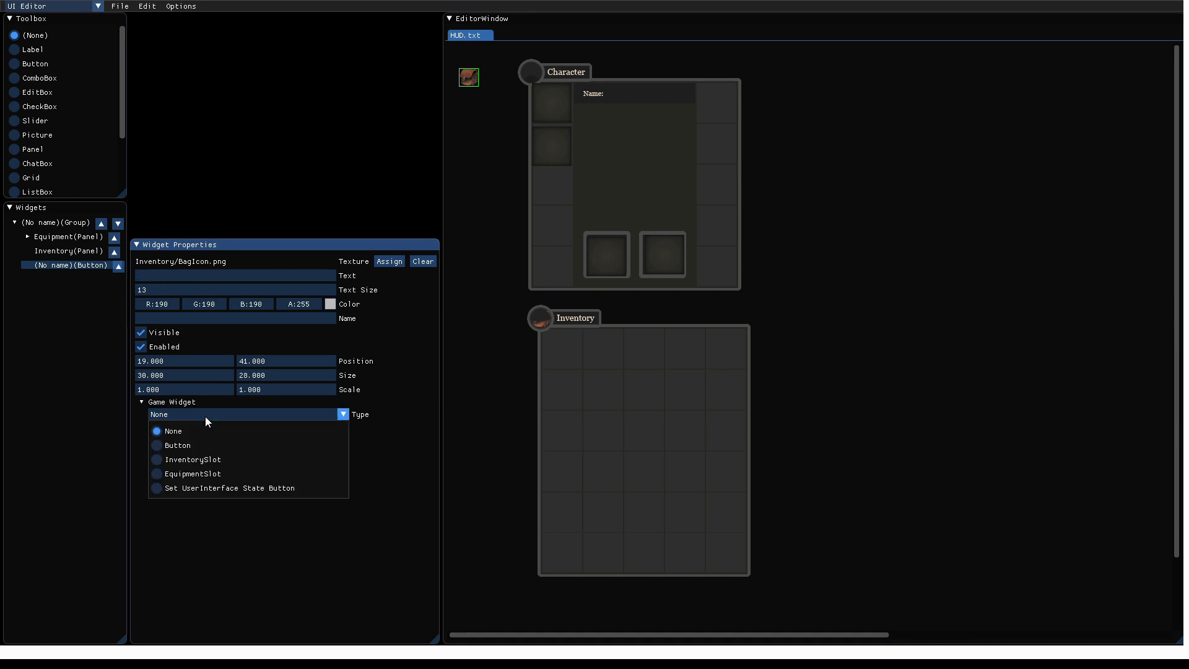
click(175, 446)
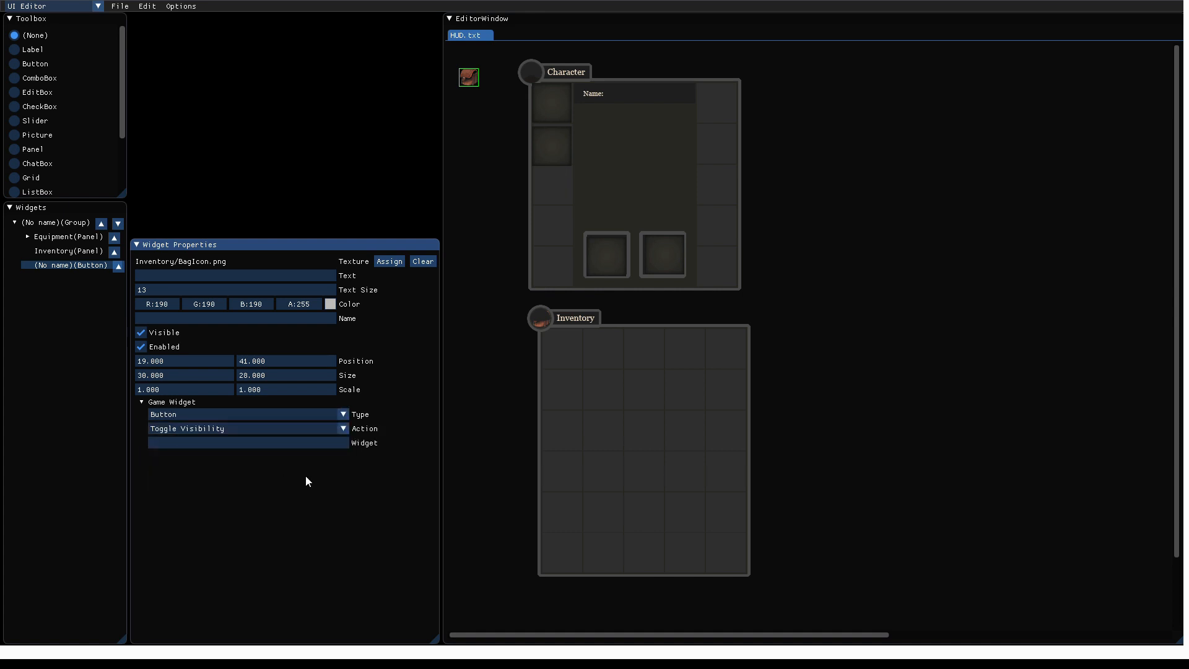
click(342, 429)
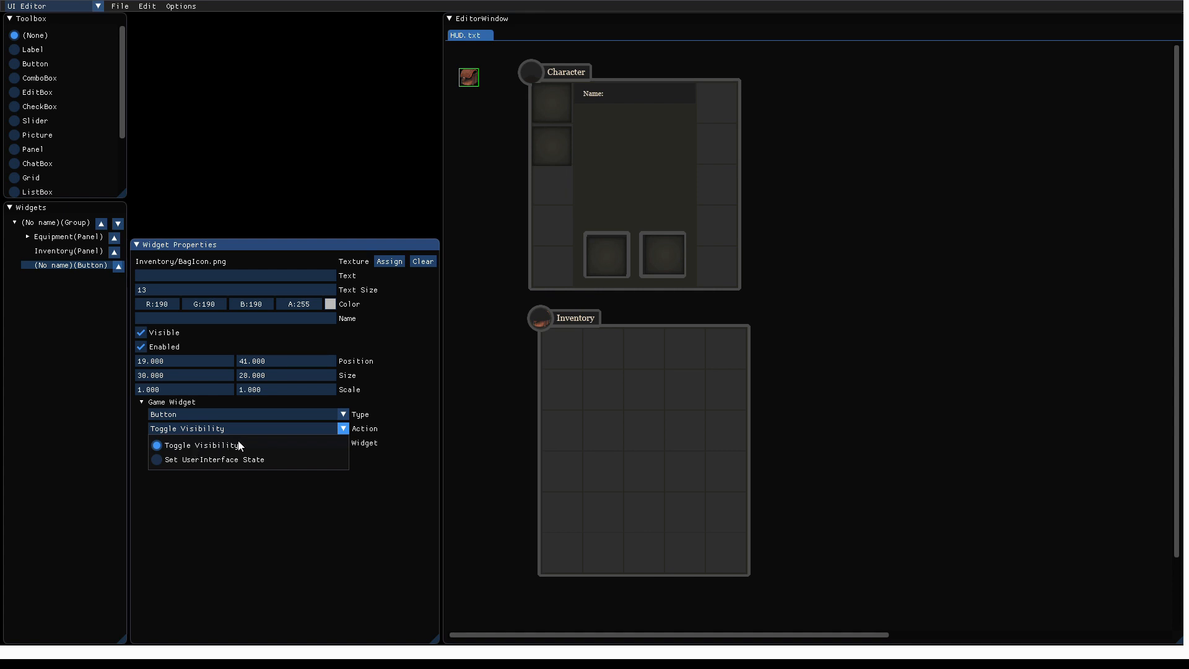
click(336, 496)
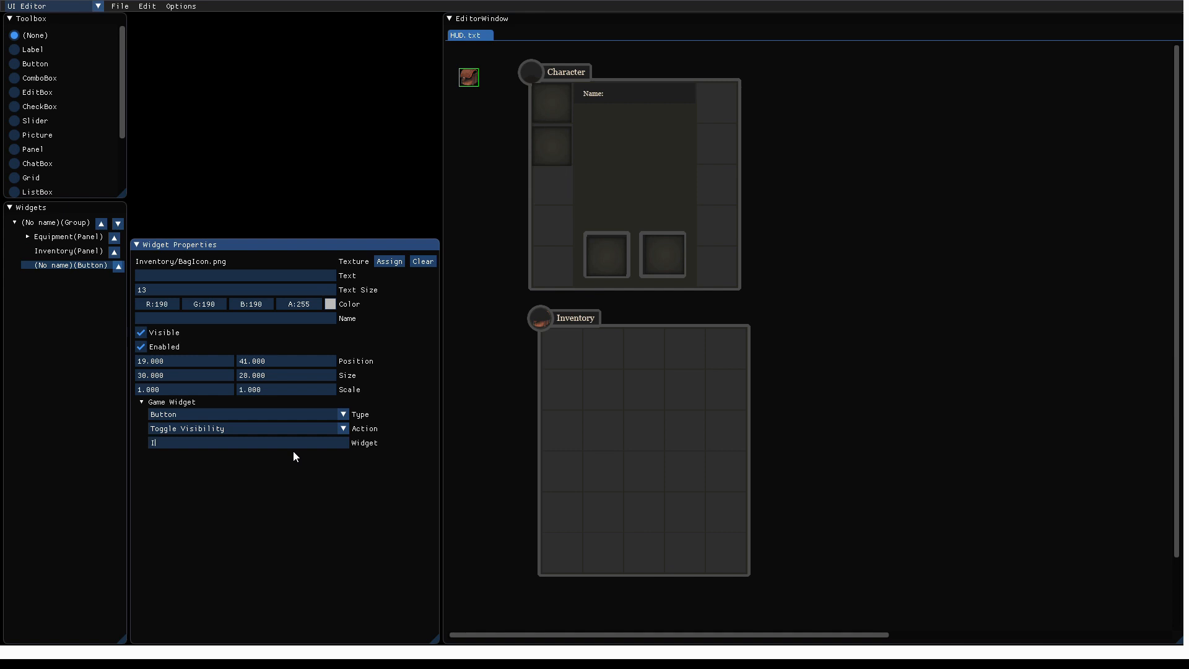
text(Inventory)
Add a second BagIcon.png button below the first and make it a Button game widget toggling the visibility of Equipment.
click(19, 64)
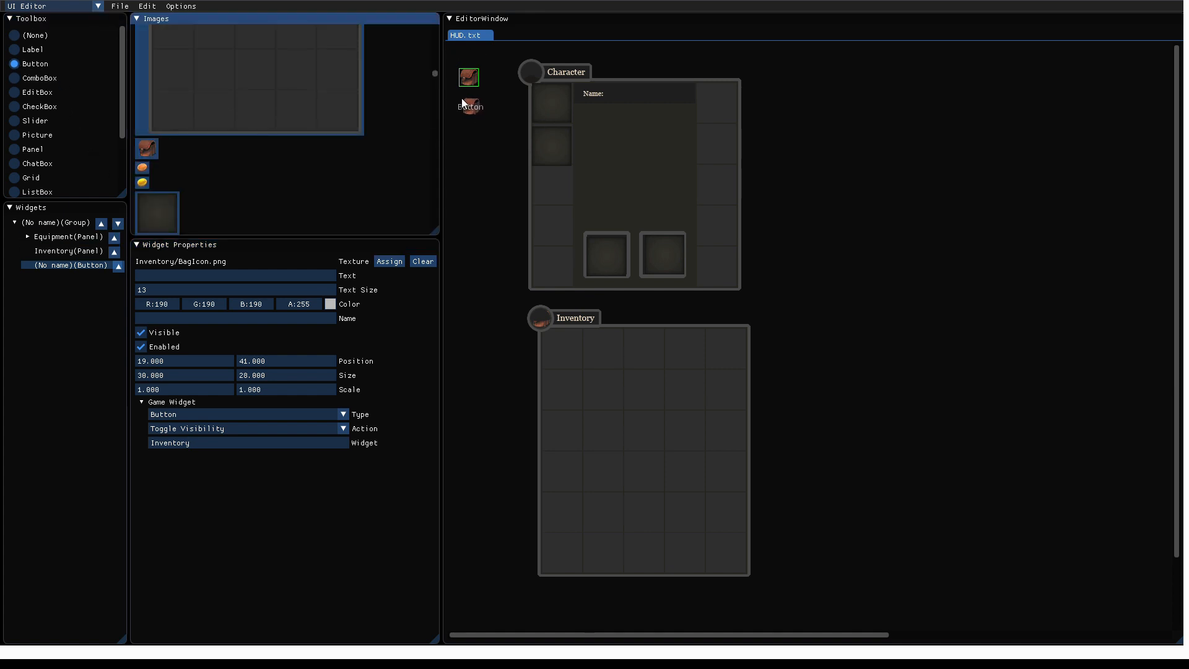
click(462, 98)
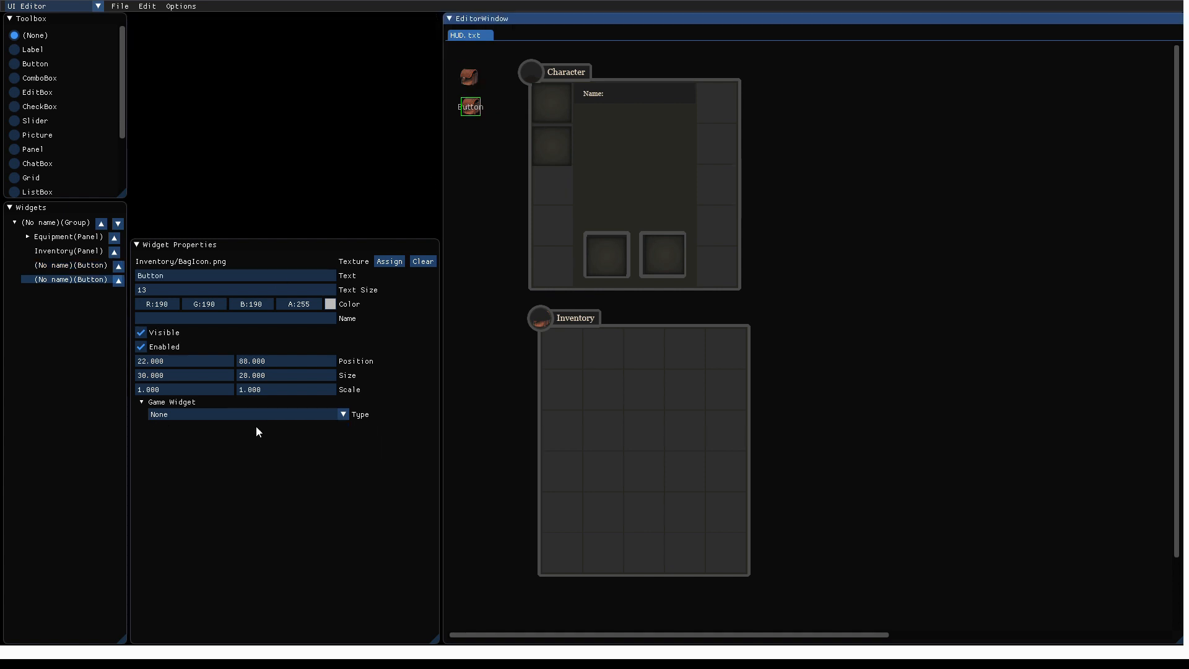
click(211, 413)
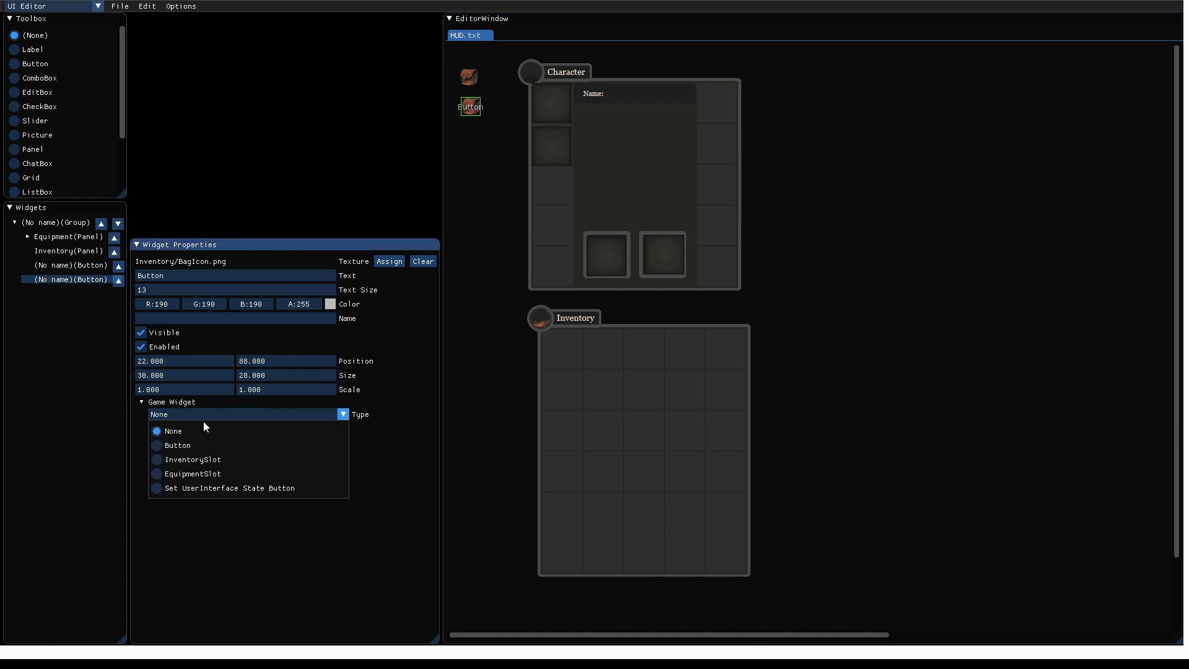
click(177, 444)
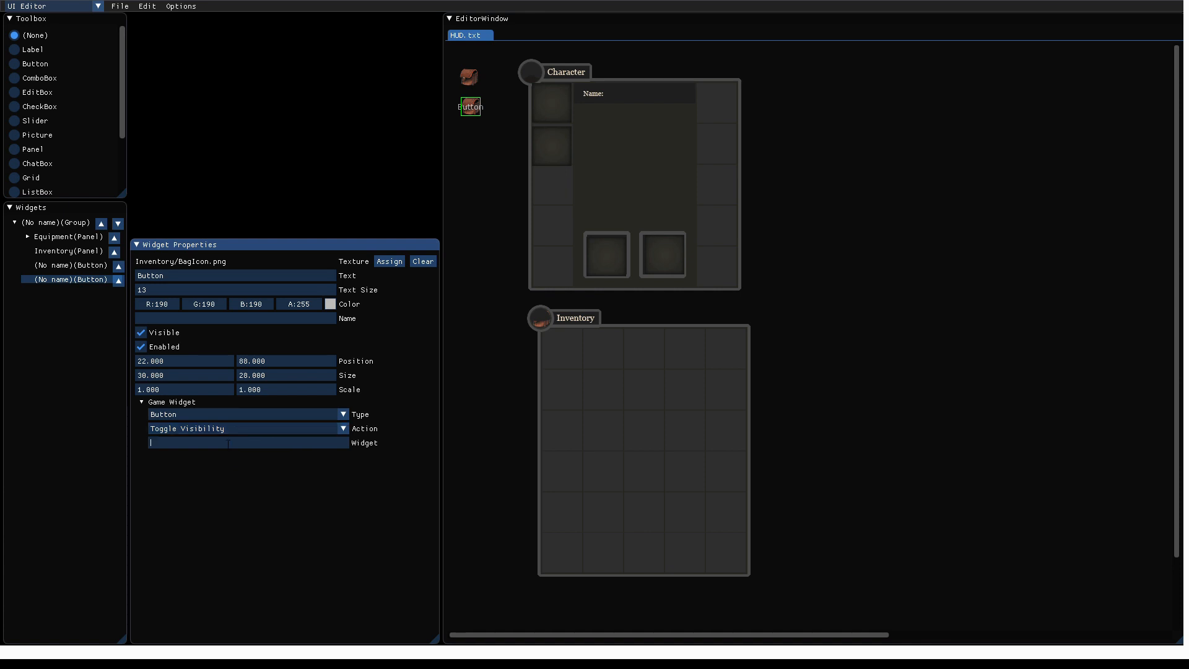
text(Ewqu)
key(BackSpace)
key(BackSpace)
text(uipment)
Make the Equipment and Inventory panels invisible by default.
click(65, 239)
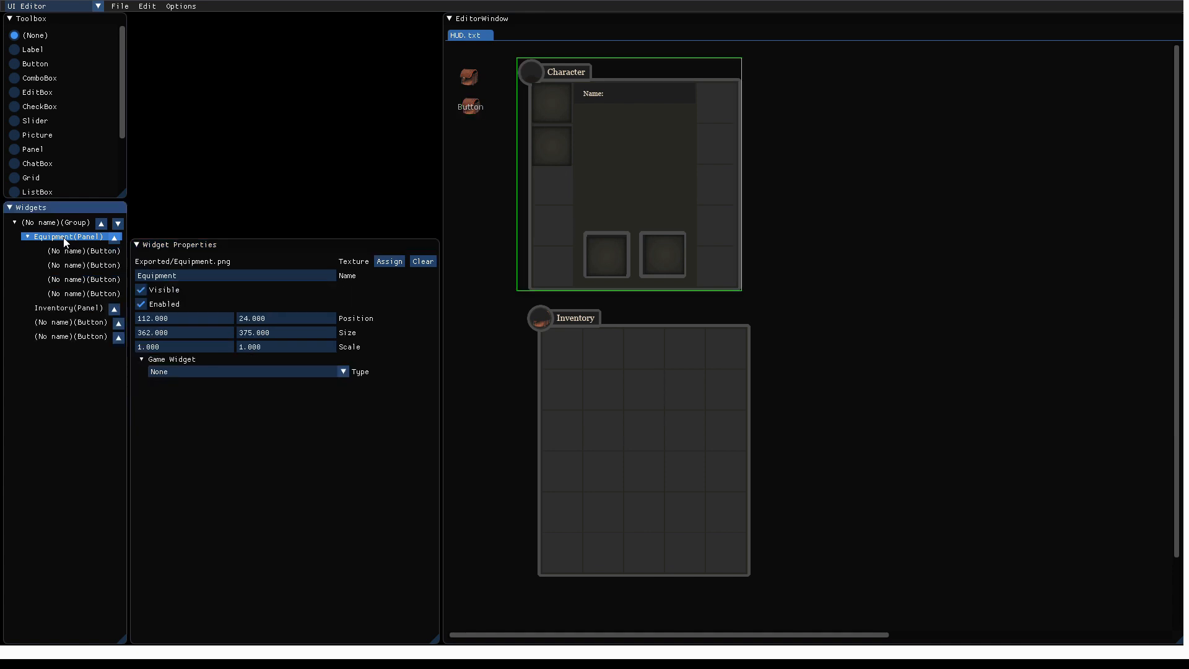
click(64, 240)
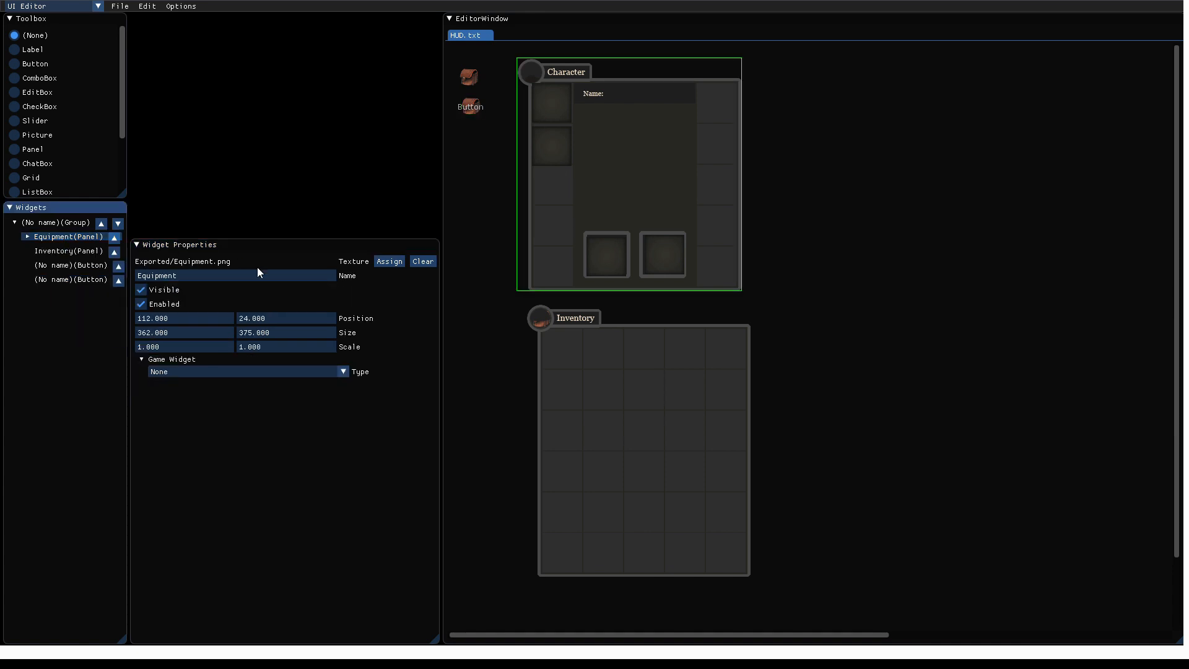
click(141, 289)
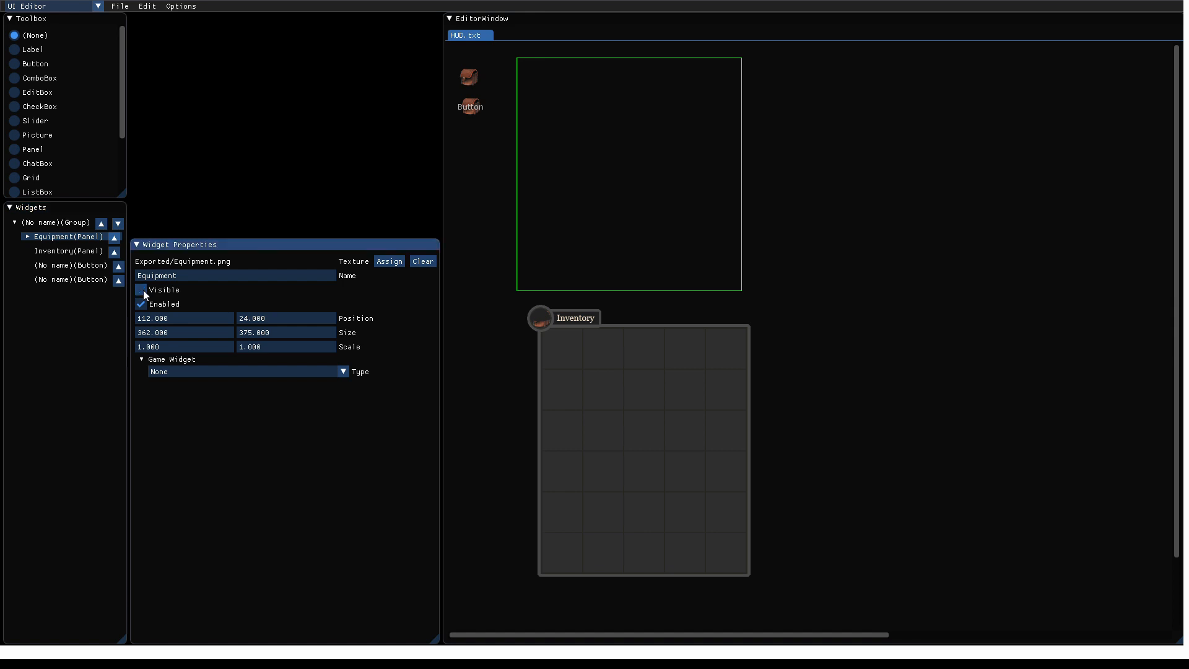
click(64, 254)
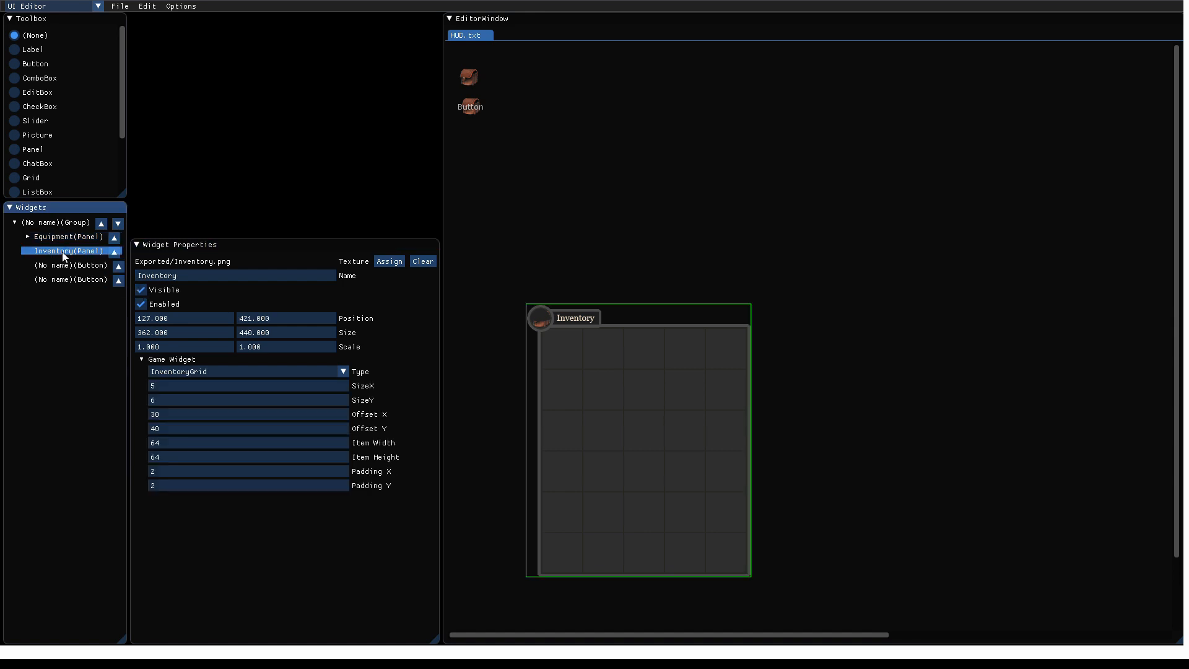
click(142, 289)
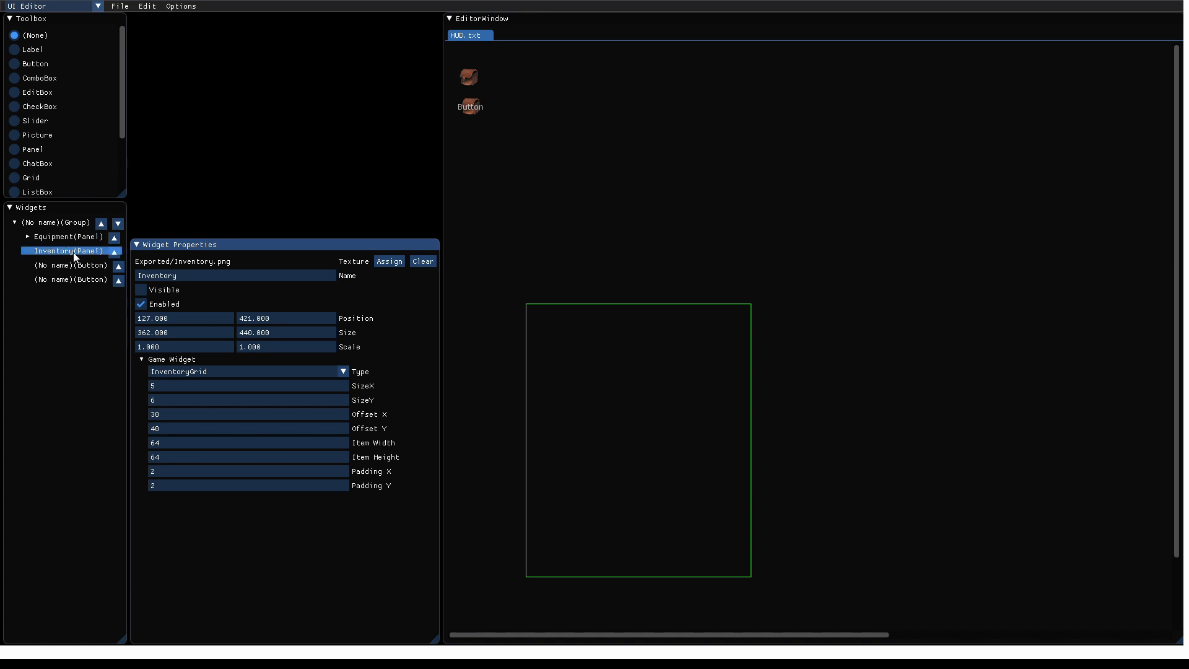
Clear the second bag button's text and save the HUD file.
click(62, 280)
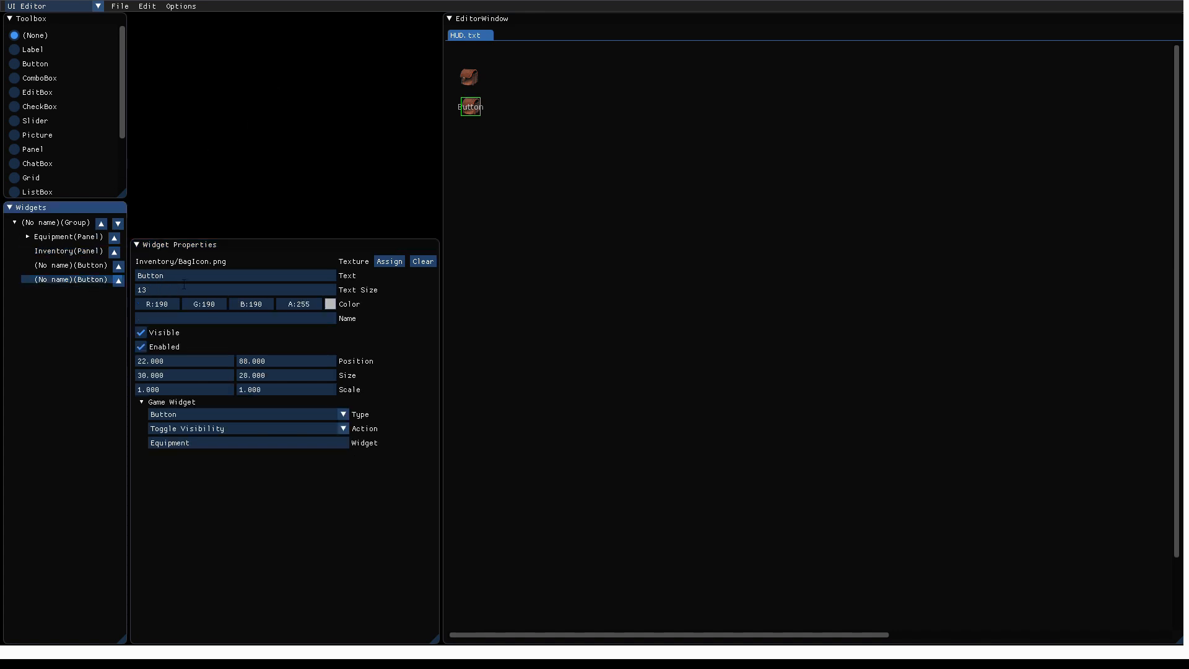
click(184, 282)
key(BackSpace)
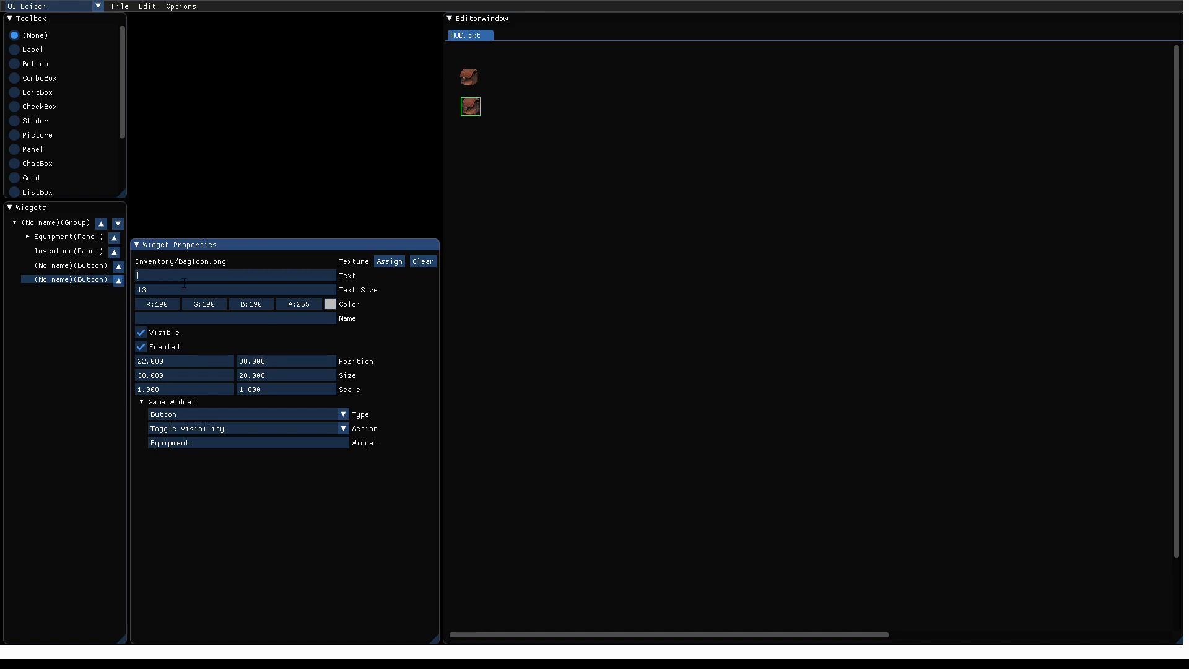
click(116, 6)
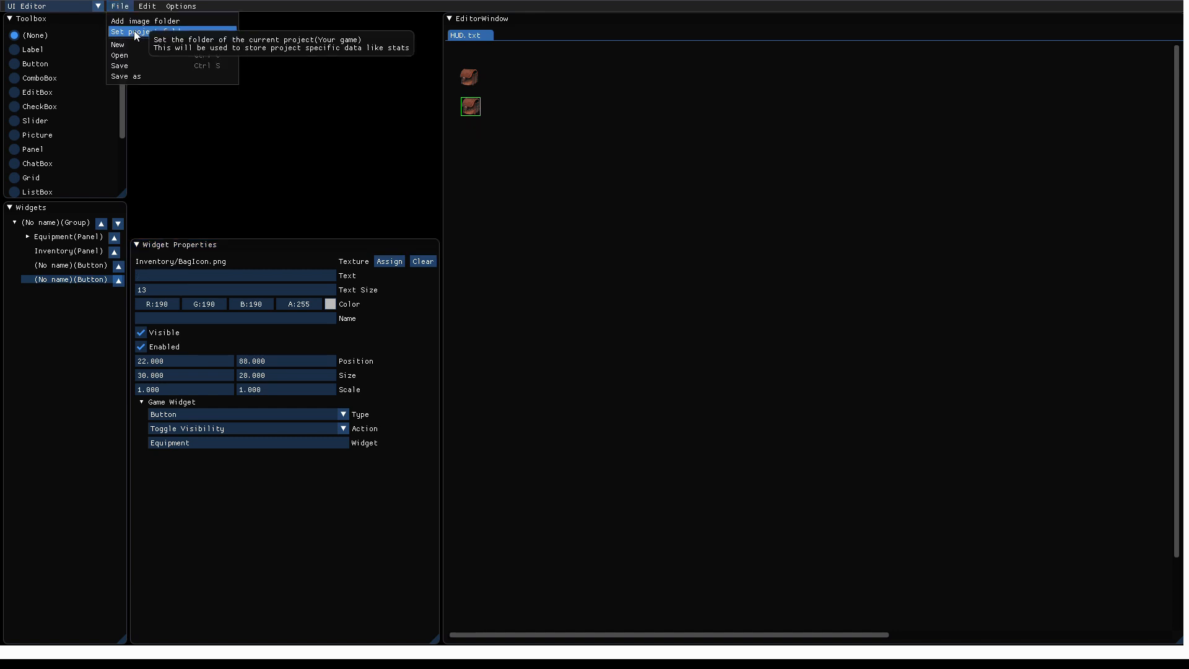
click(119, 68)
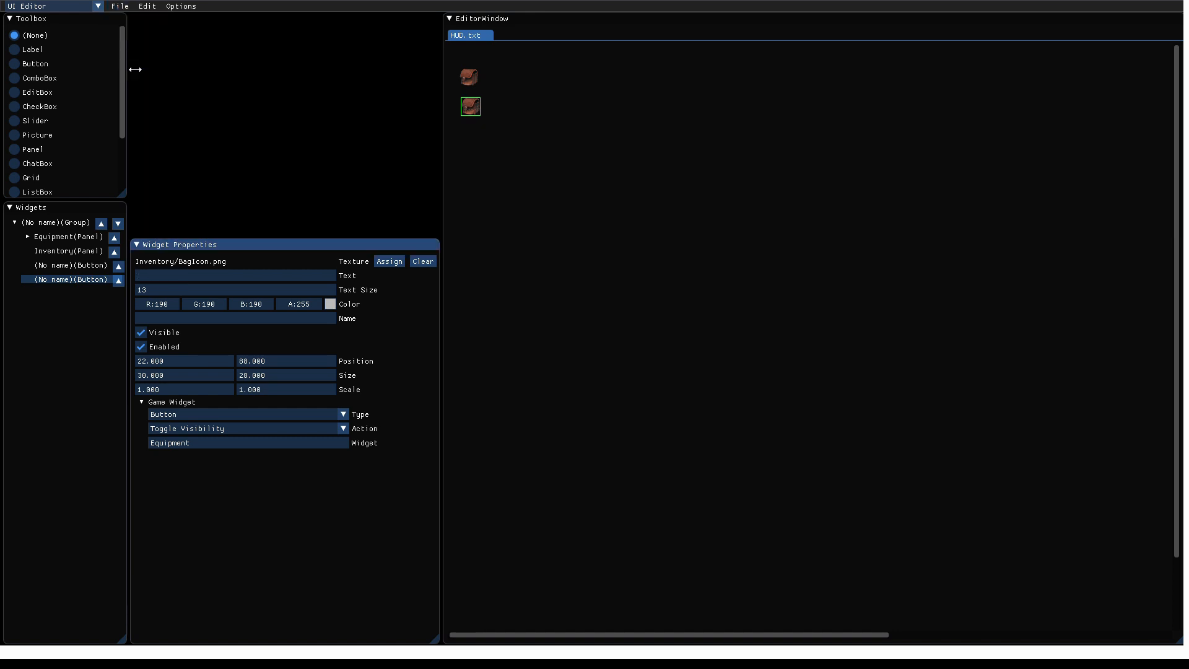
Play the level from the Level Editor and test opening the Inventory and Character panels with the two bag buttons.
click(80, 8)
click(52, 36)
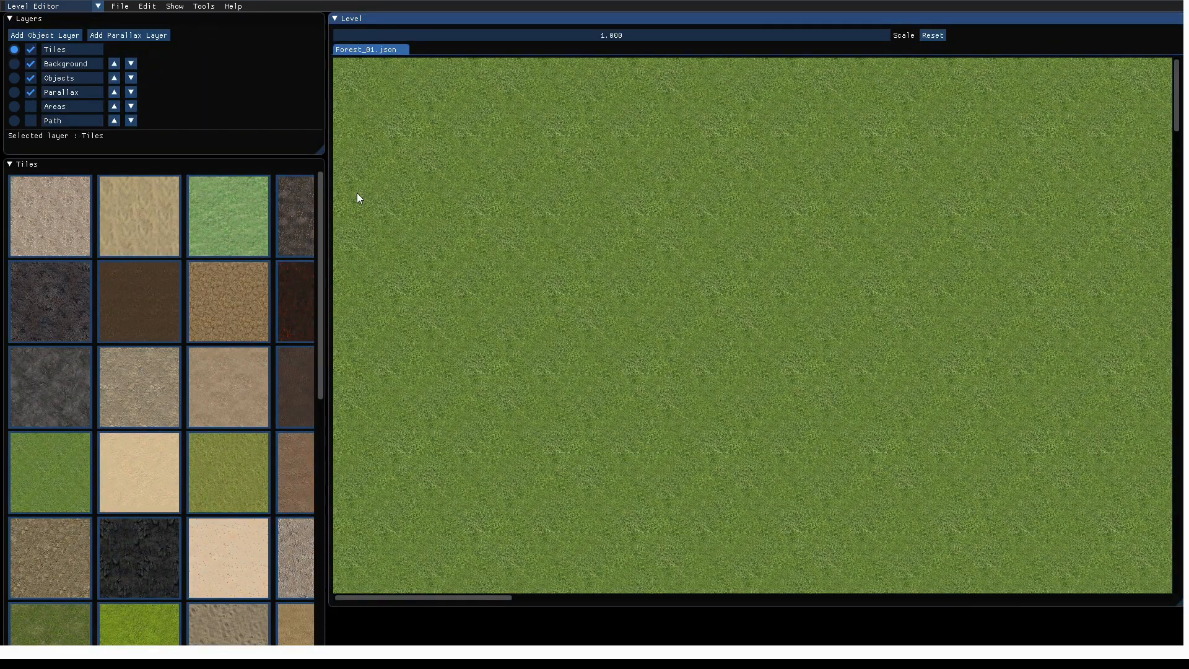
key(F1)
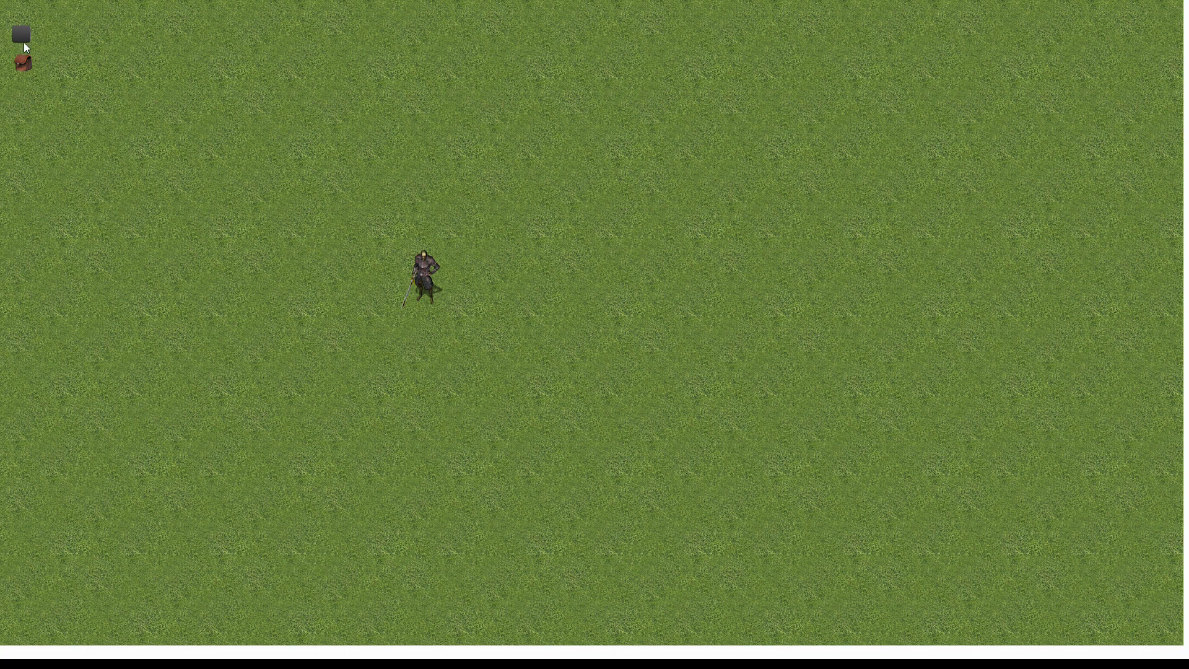
click(25, 36)
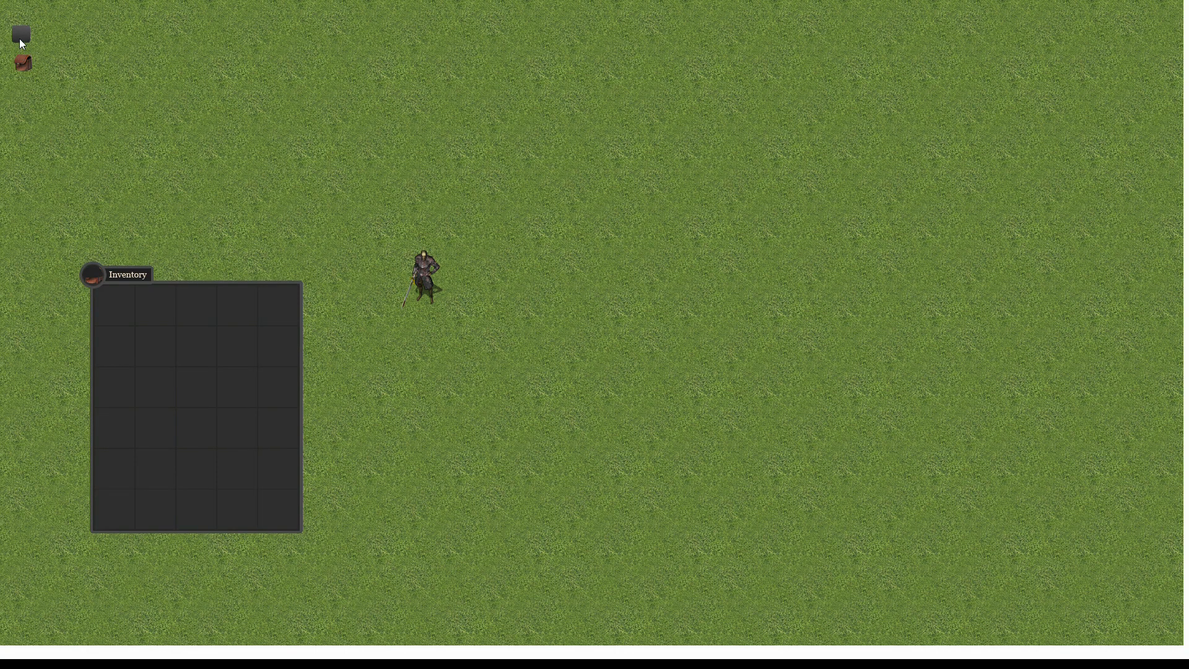
click(20, 36)
click(20, 36)
click(20, 36)
click(20, 39)
click(23, 64)
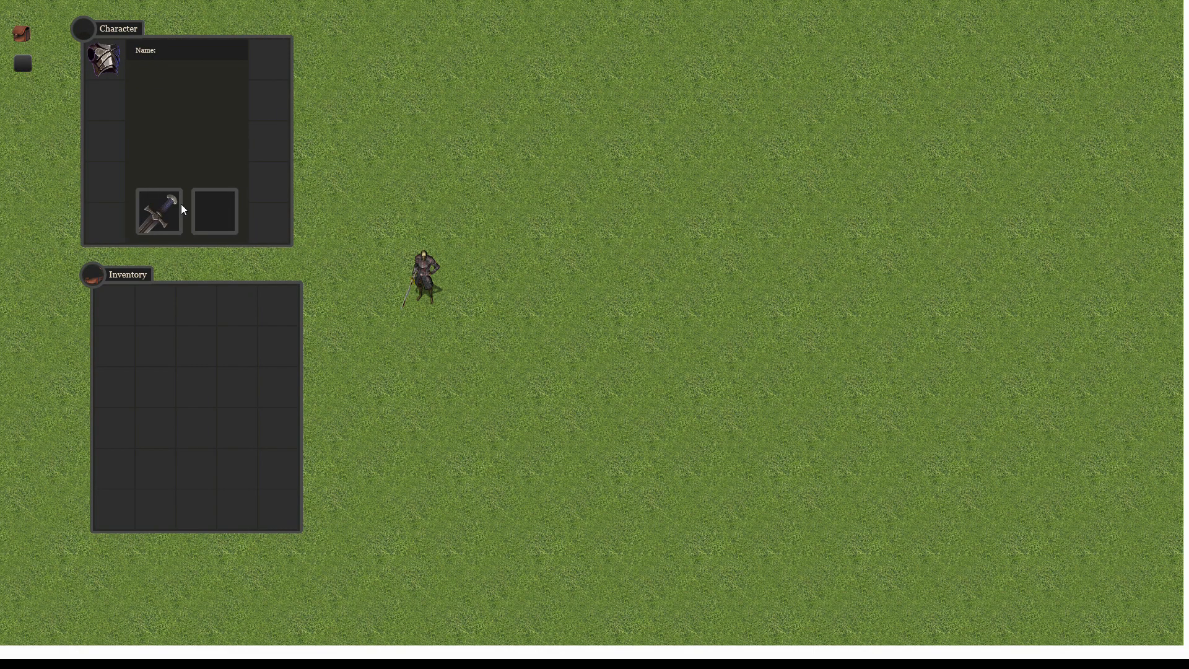
Unequip the sword and armor in the Character panel, and toggle both panels with the bag buttons.
click(159, 211)
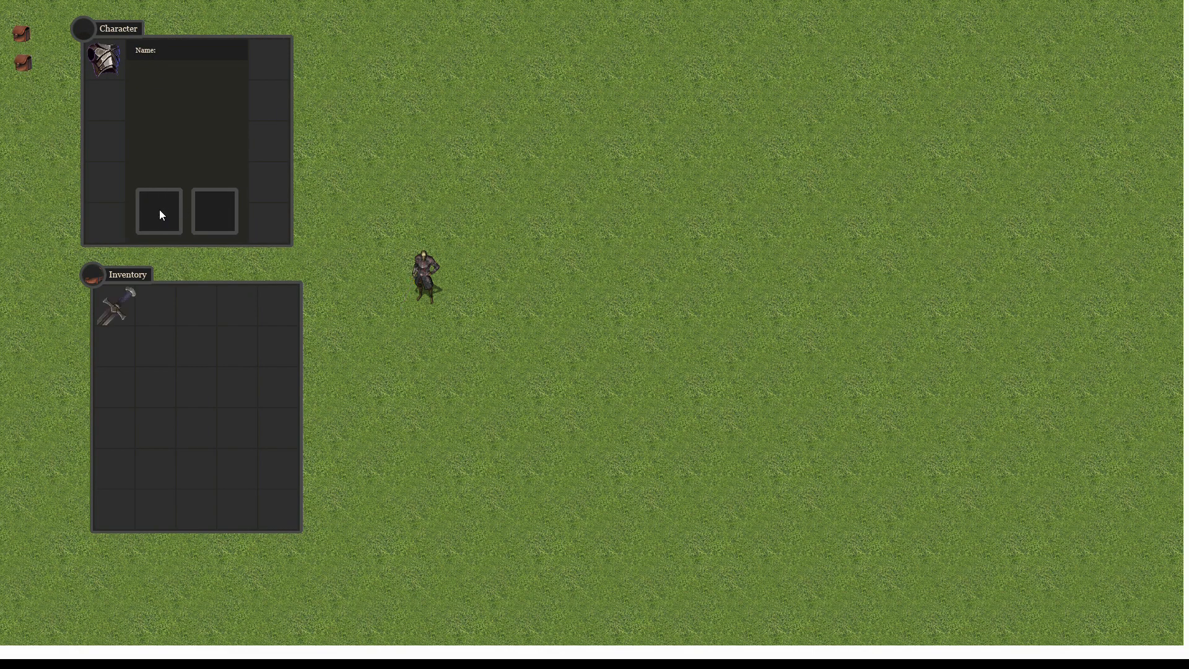
click(105, 61)
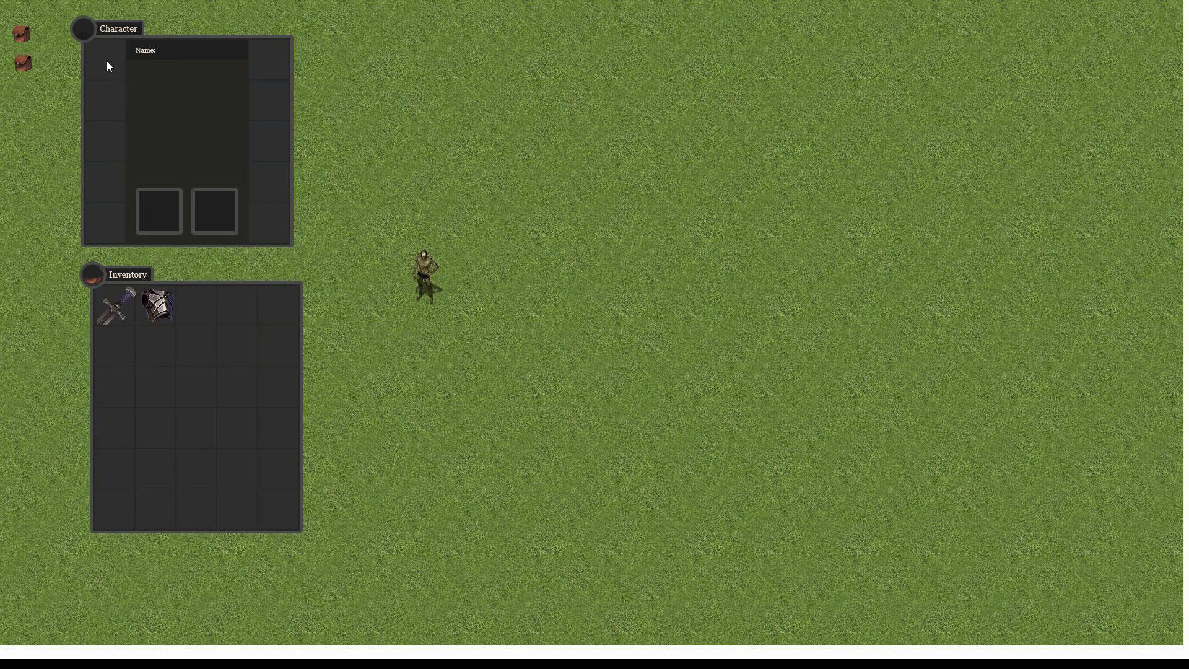
click(24, 34)
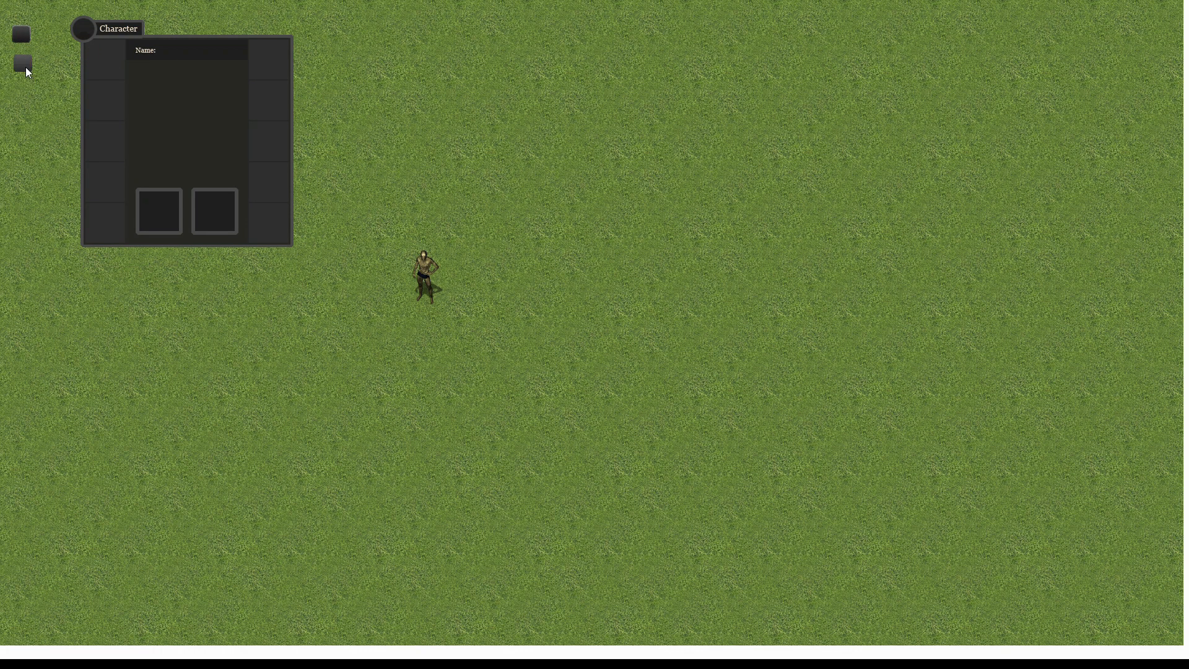
click(25, 67)
click(22, 35)
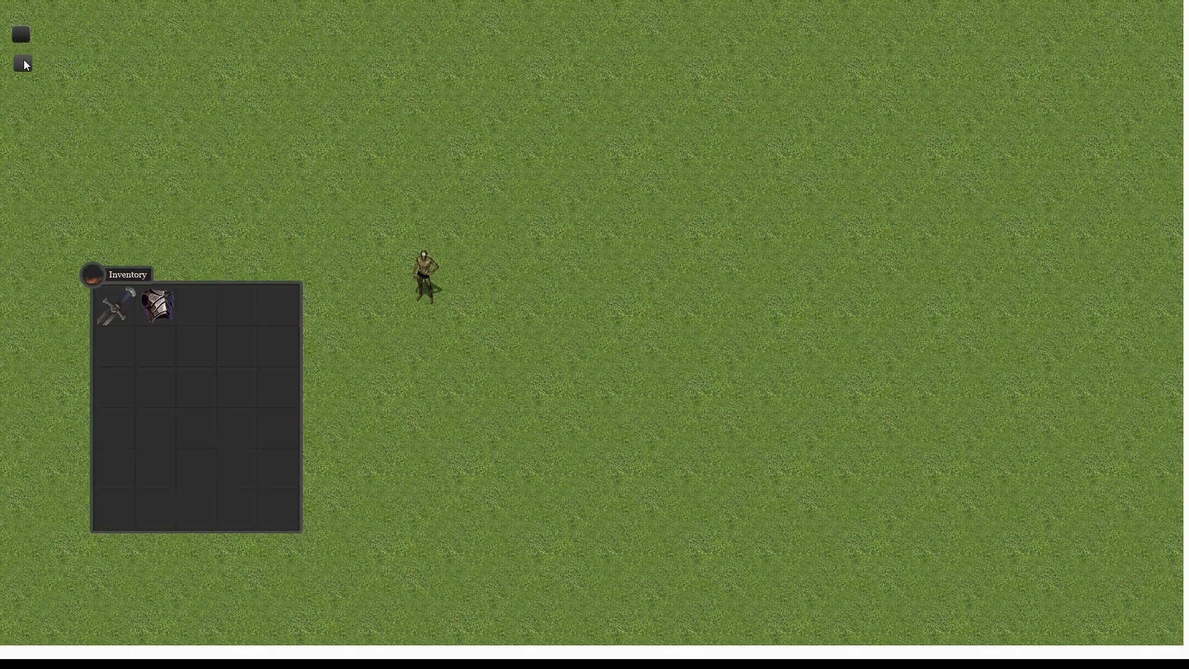
Test equipping by opening the Character panel and equipping the sword and armor from the inventory.
click(23, 62)
click(112, 300)
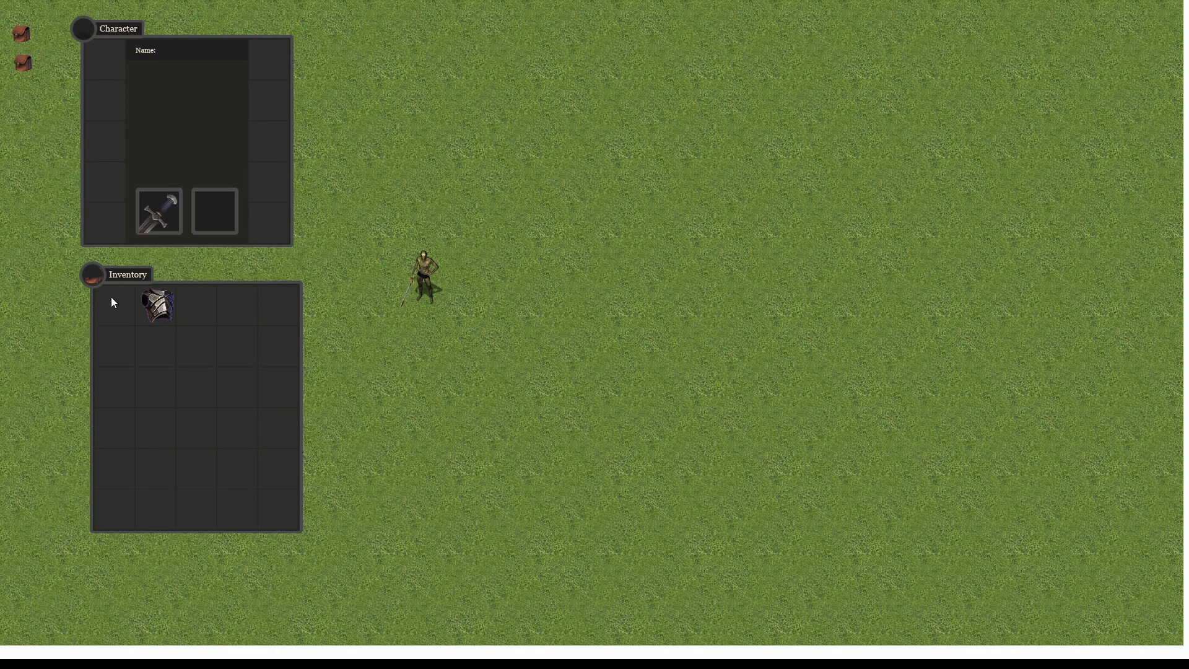
click(159, 304)
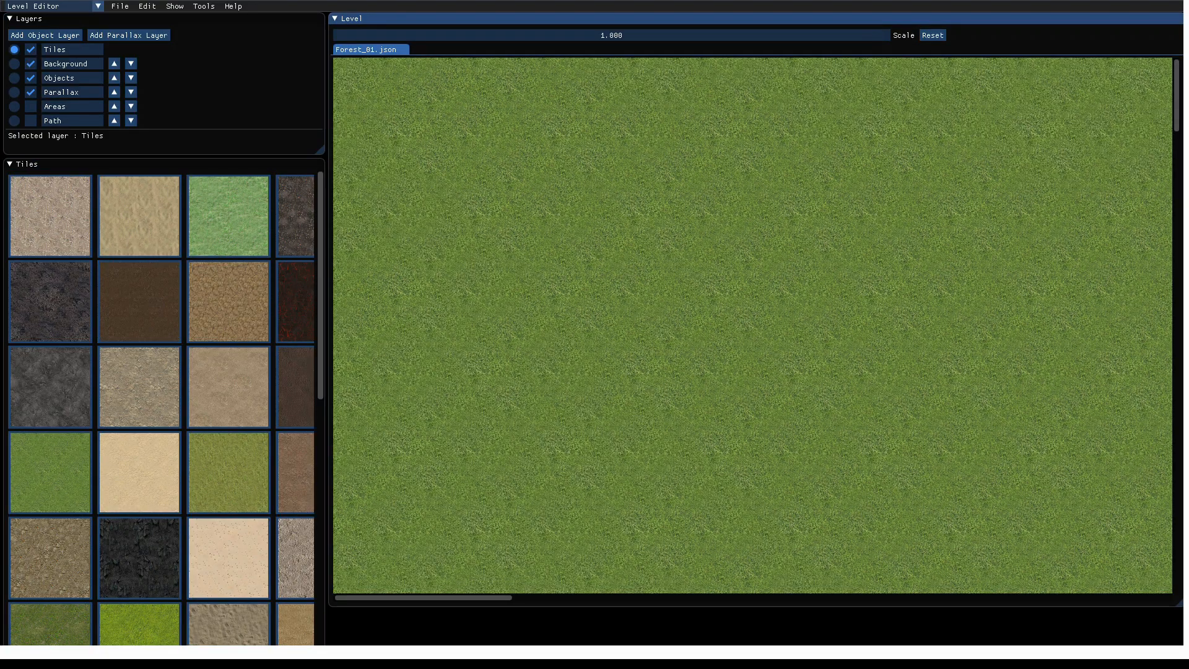
Add a UI state named Hero Creation with Show Game disabled in the Data Editor.
click(84, 9)
click(46, 64)
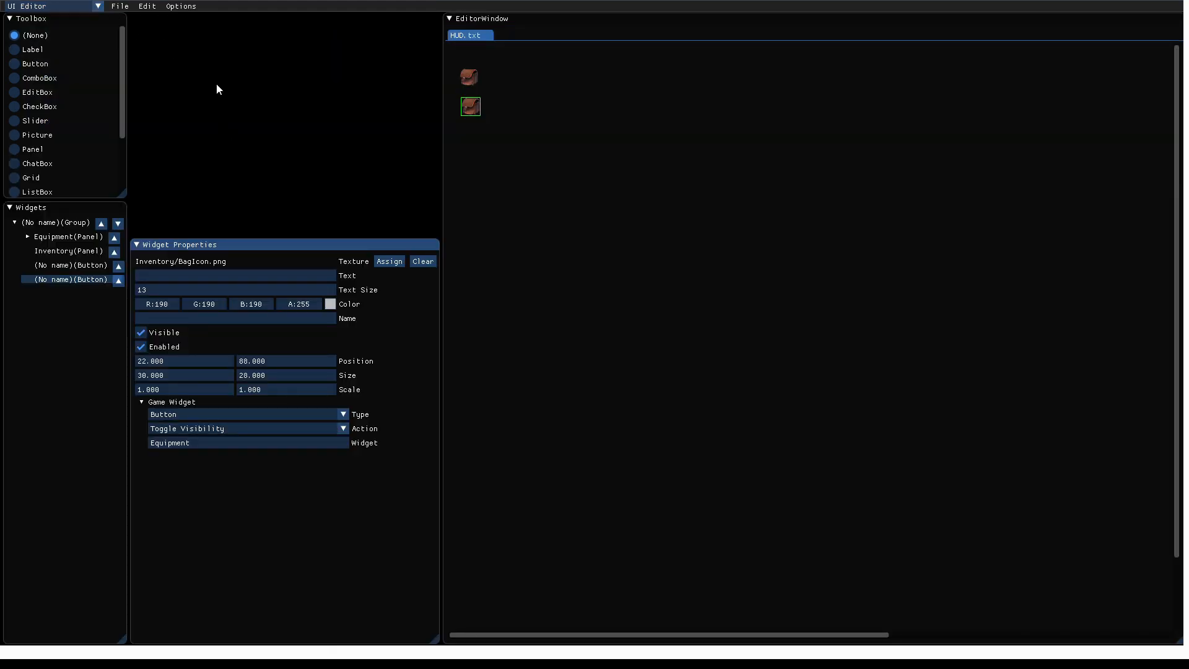
click(94, 7)
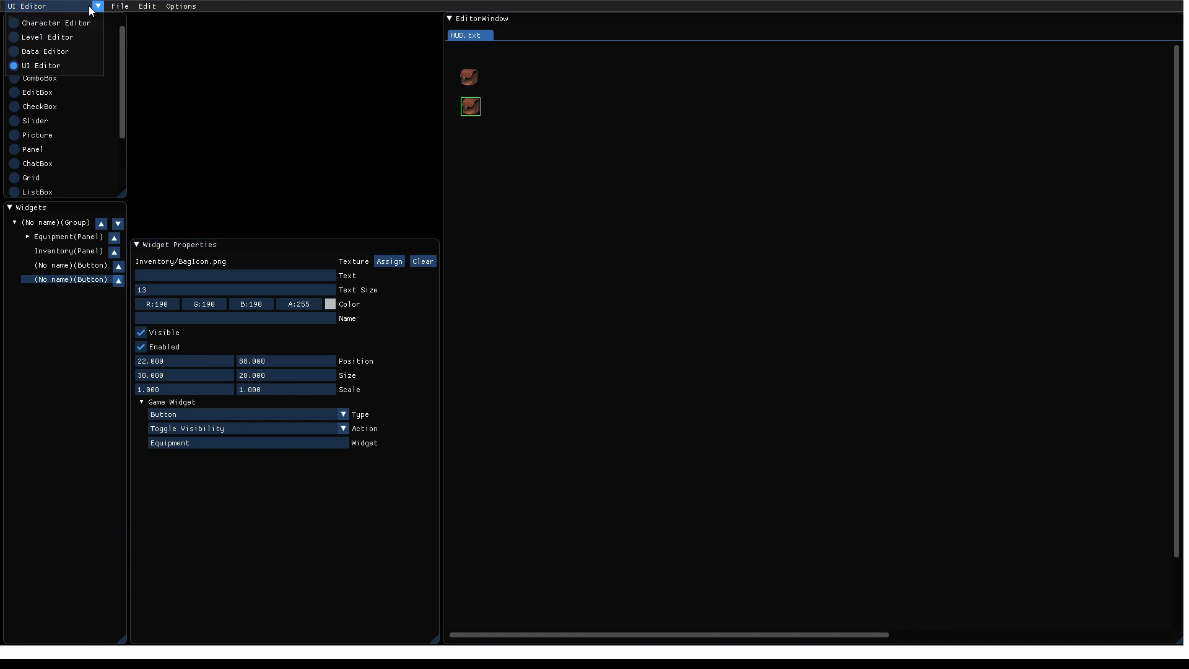
click(46, 52)
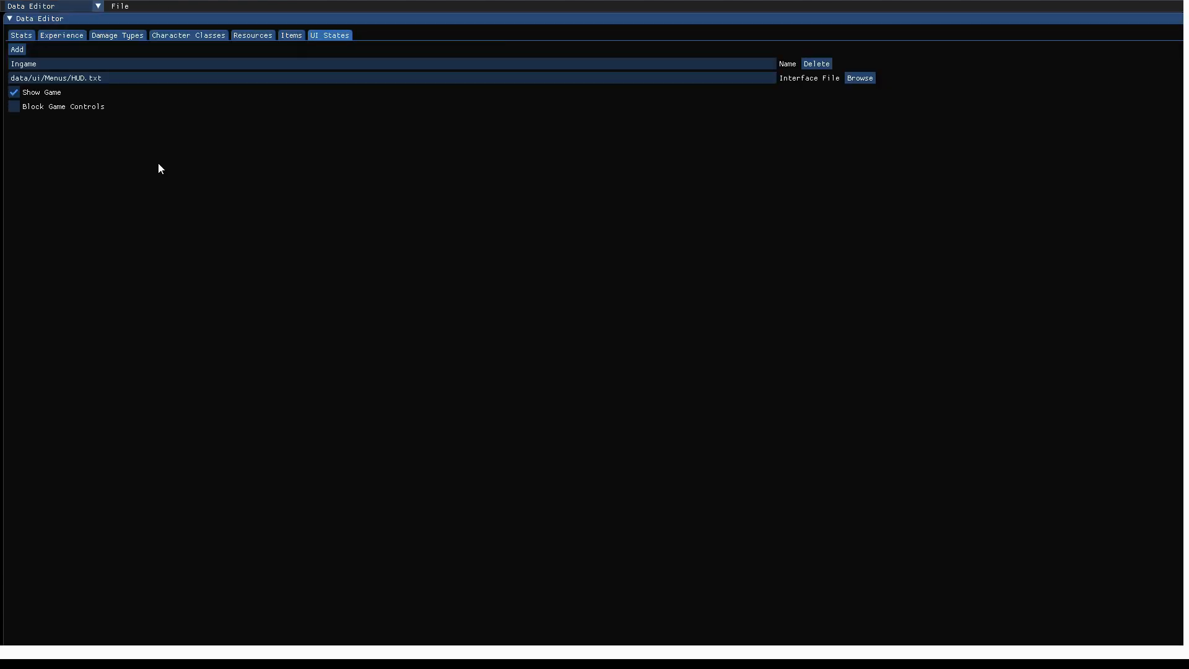
click(18, 50)
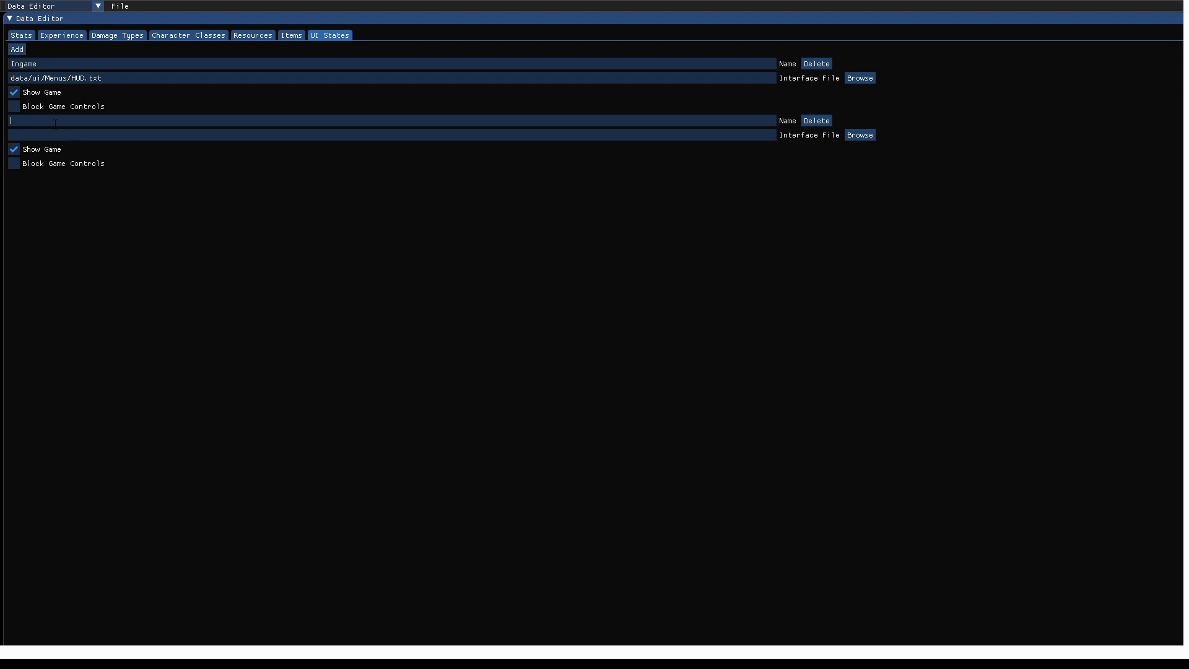
text(Hero Creation)
click(14, 149)
click(46, 6)
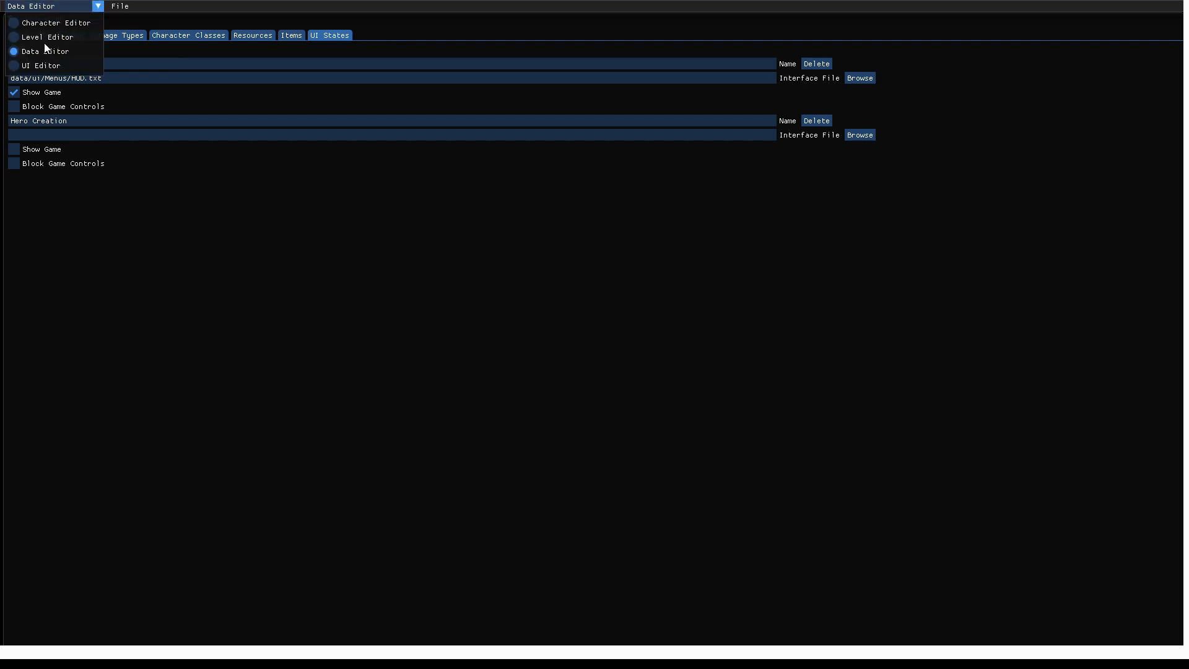
click(121, 6)
click(120, 45)
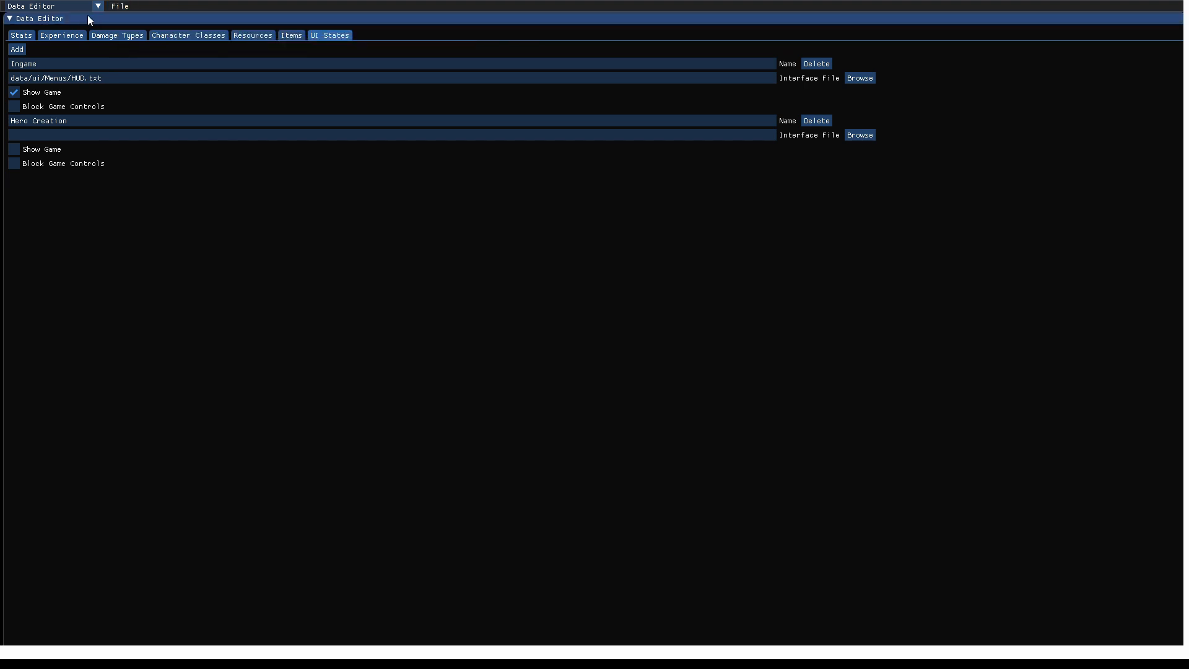
Create a new interface file named HeroCreation.txt in the UI Editor.
click(79, 6)
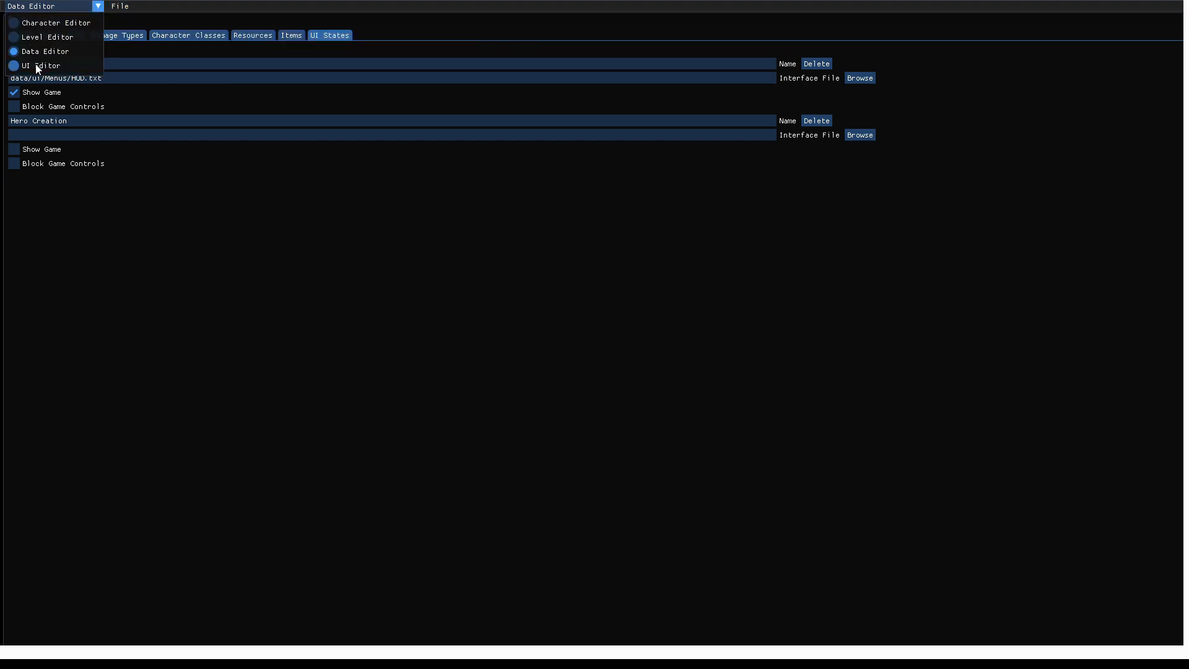
click(37, 65)
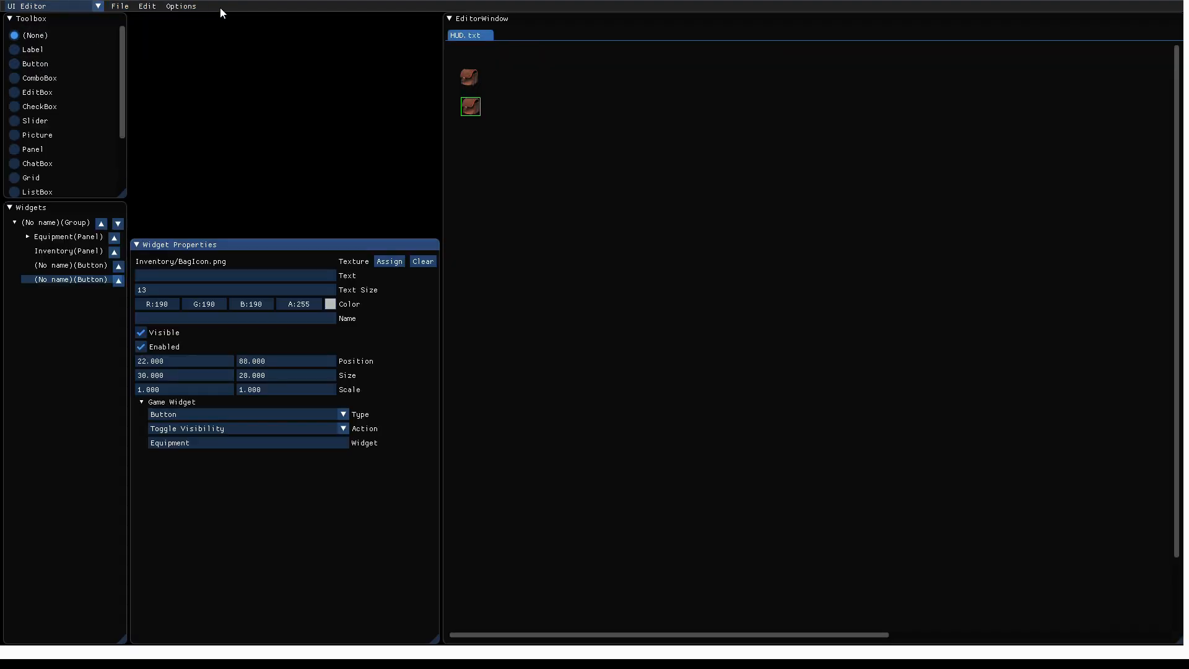
click(115, 8)
click(139, 44)
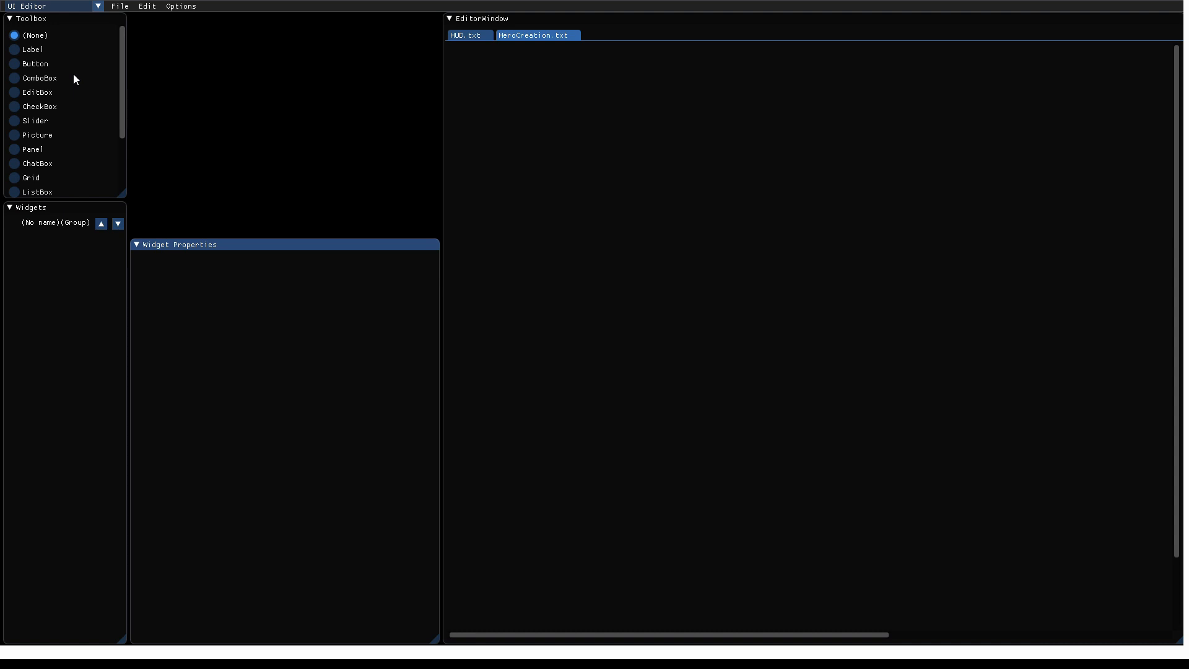
Place a panel about 1146 × 938 in size with the QuestLog/Parchment.png texture as the background of the hero creation screen.
drag(124, 99, 114, 66)
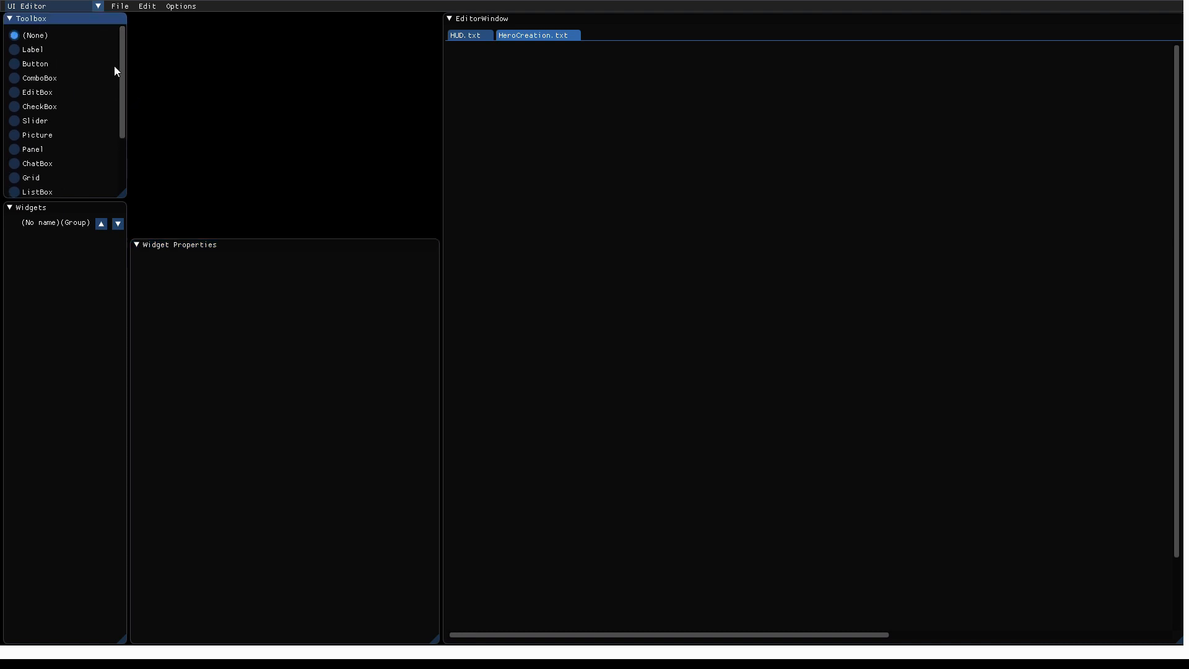
click(17, 52)
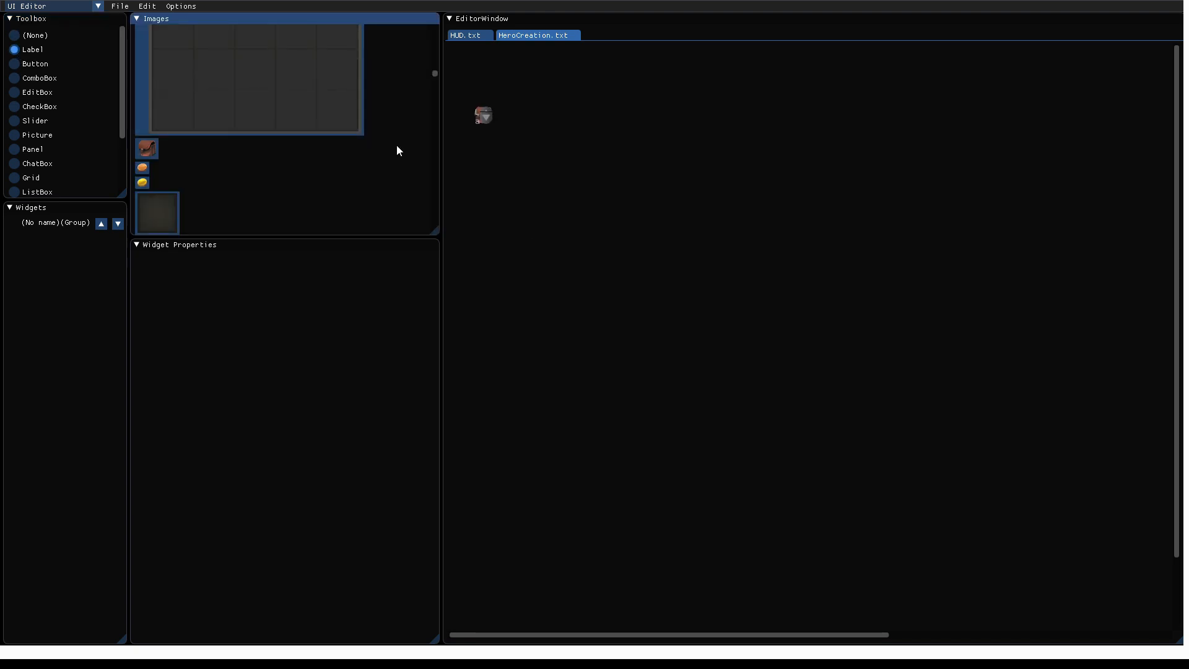
drag(434, 73, 419, 168)
drag(701, 247, 449, 52)
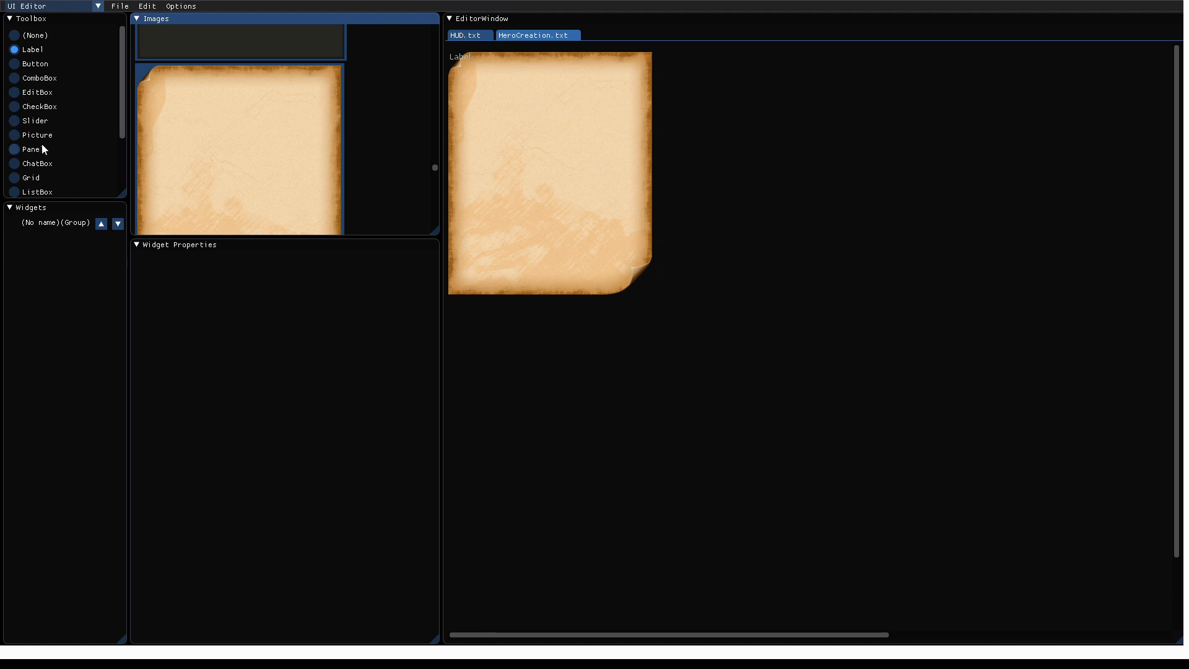
click(15, 149)
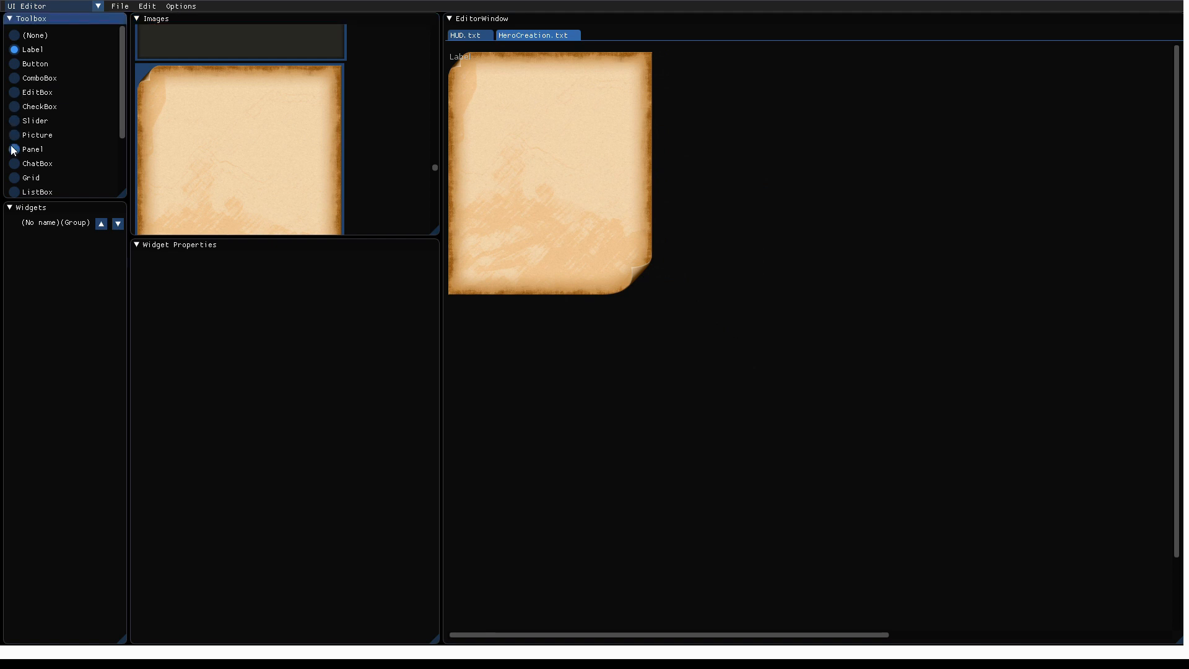
click(208, 110)
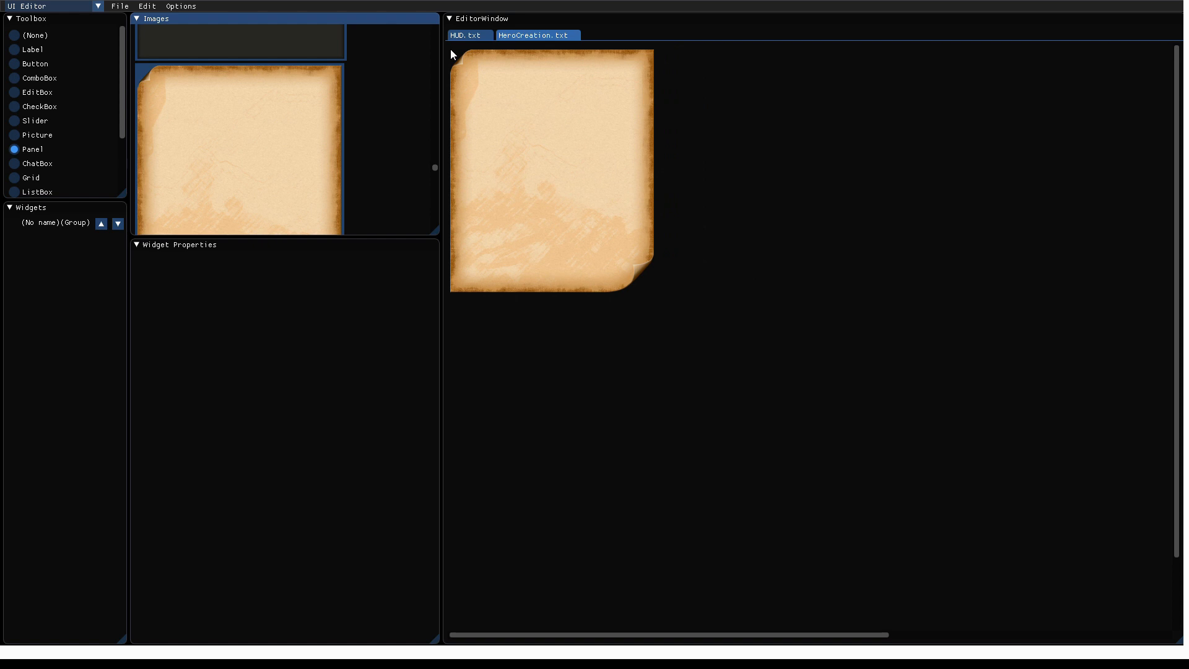
drag(451, 50, 1161, 630)
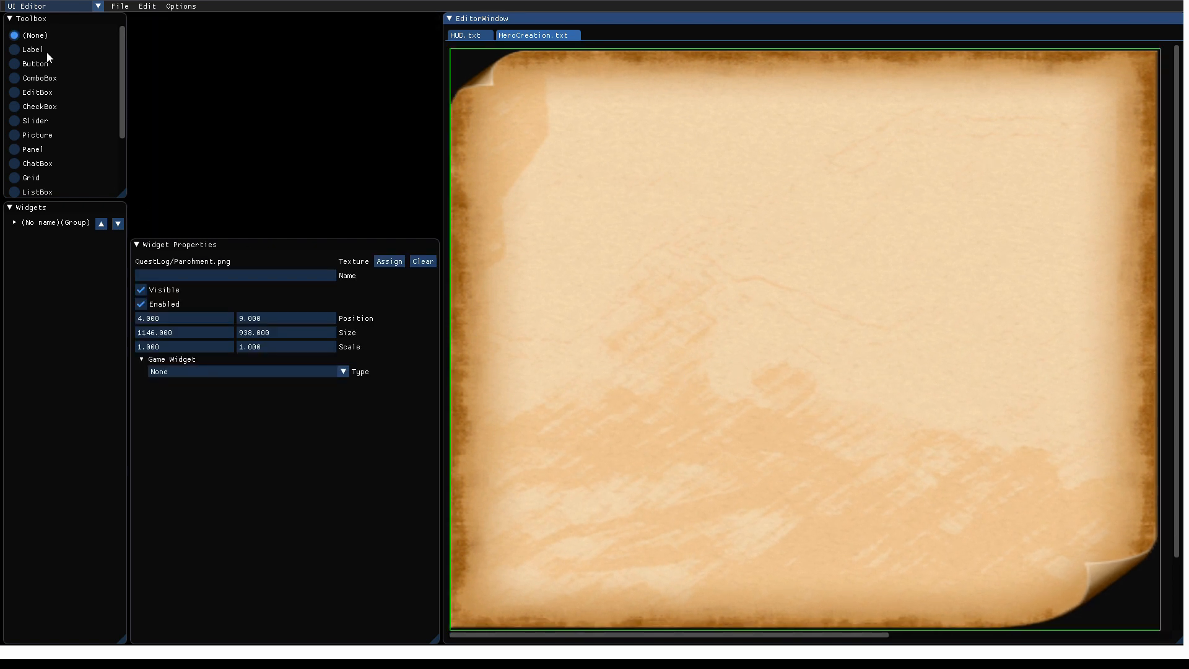
Add a label about 249 × 44 in size near the parchment's upper-left corner, using the ActionBar/ToolTip_FrameInternal.png texture.
click(19, 50)
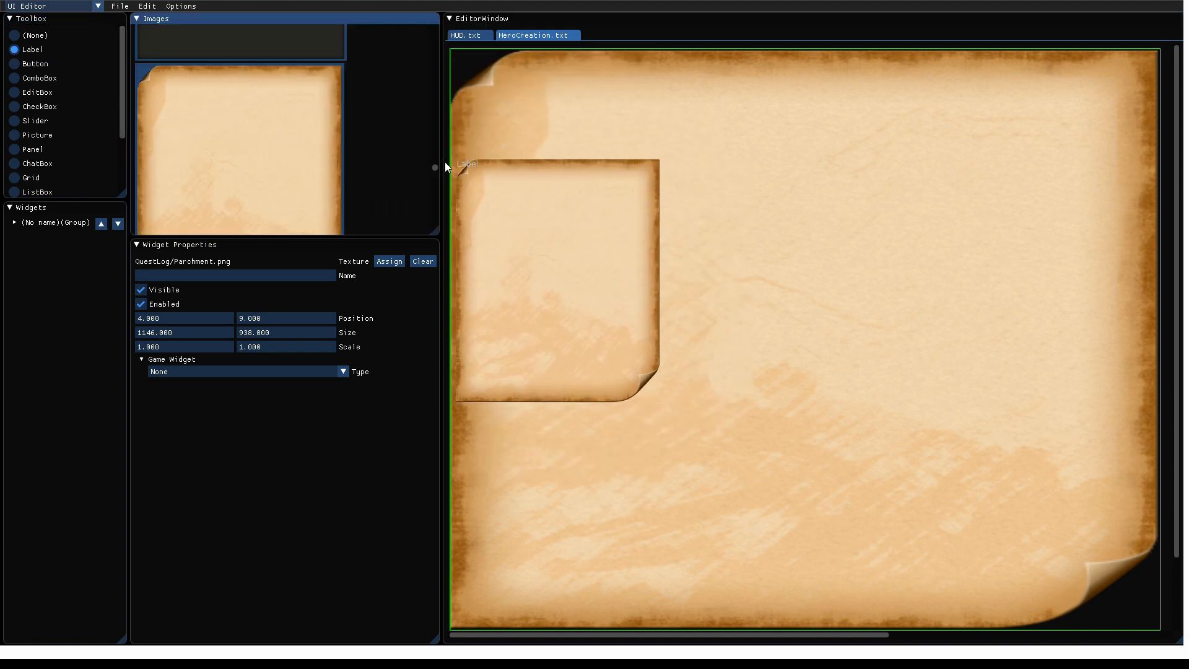
drag(434, 166, 425, 25)
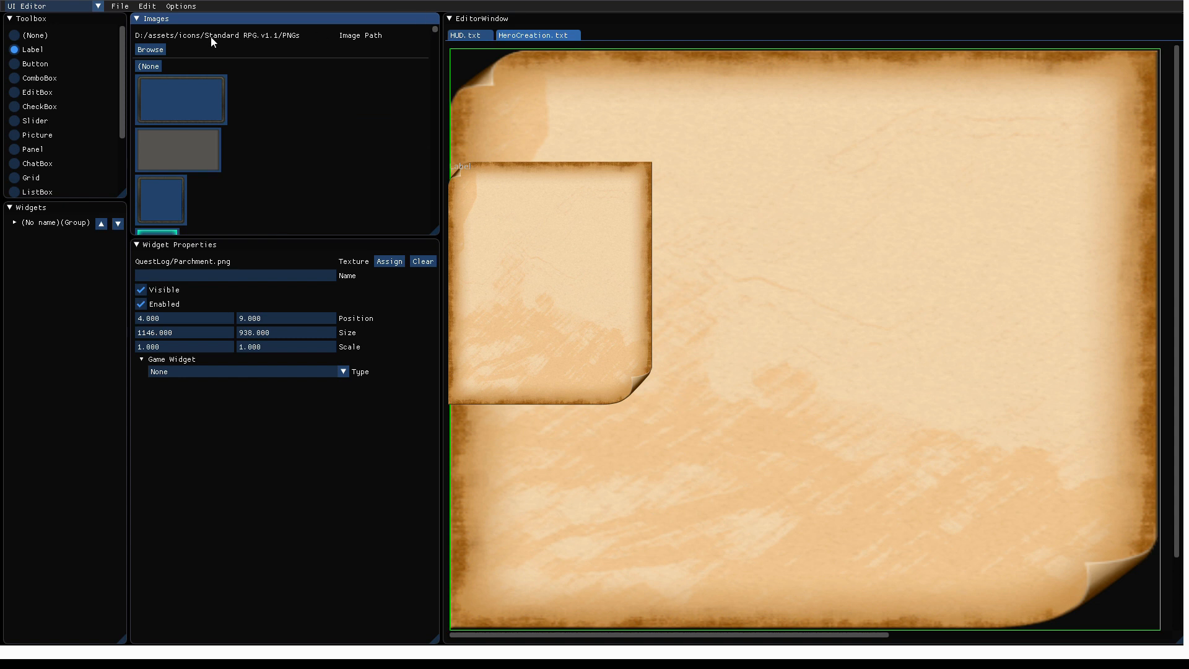
click(147, 68)
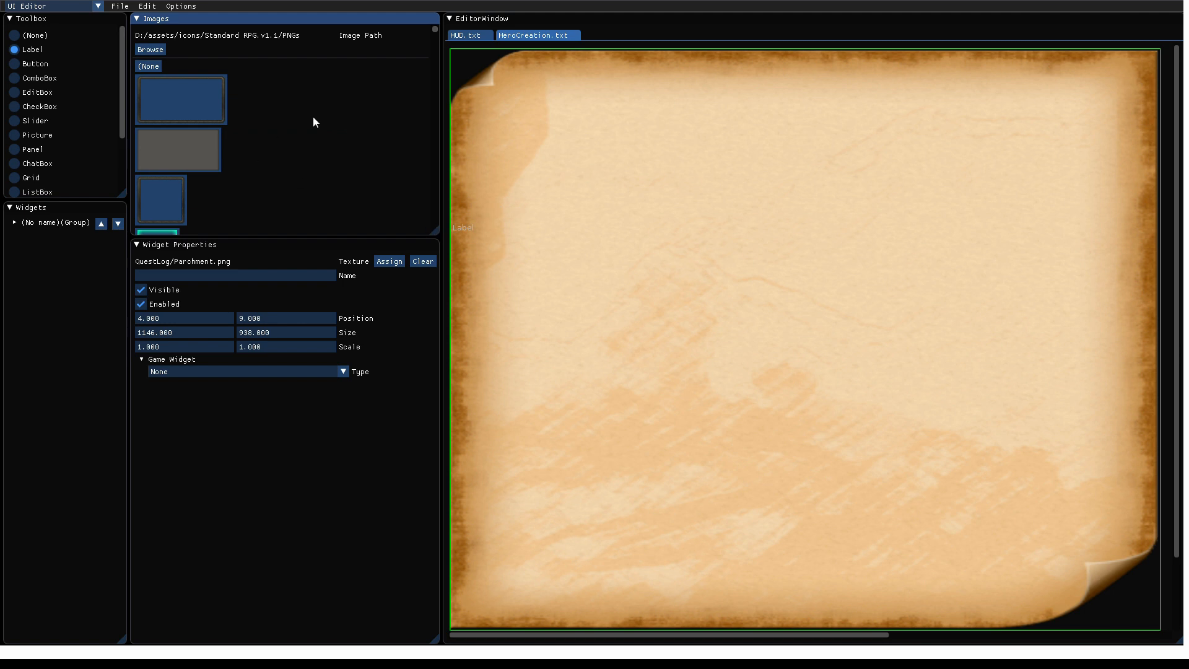
drag(435, 28, 435, 35)
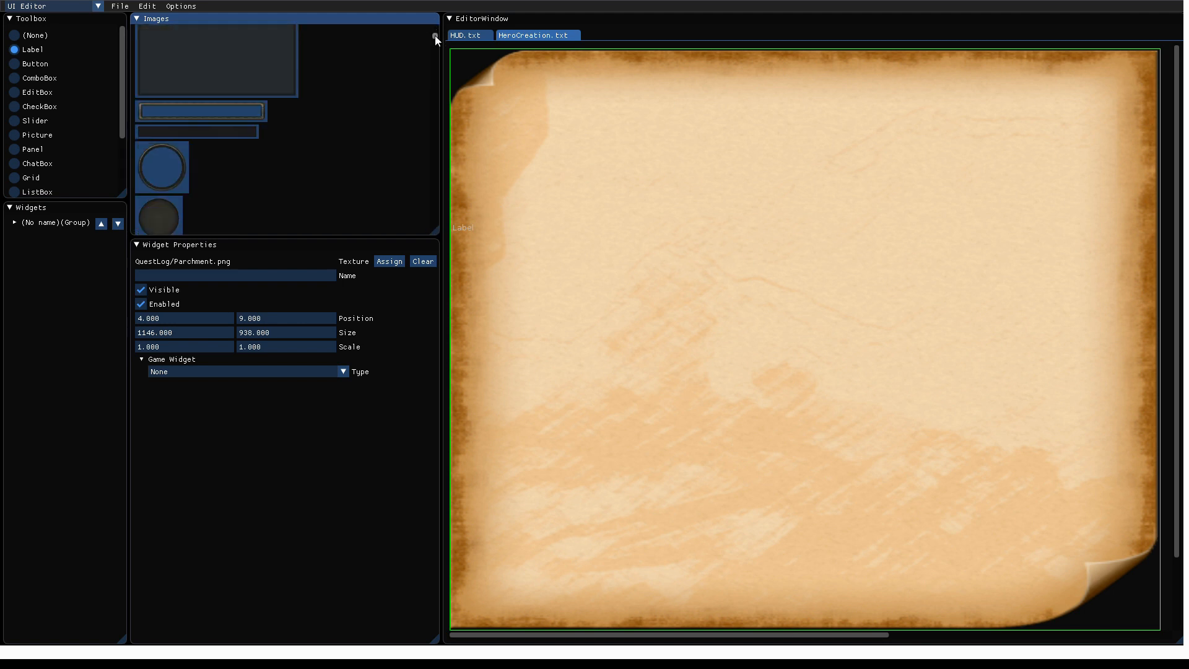
click(277, 50)
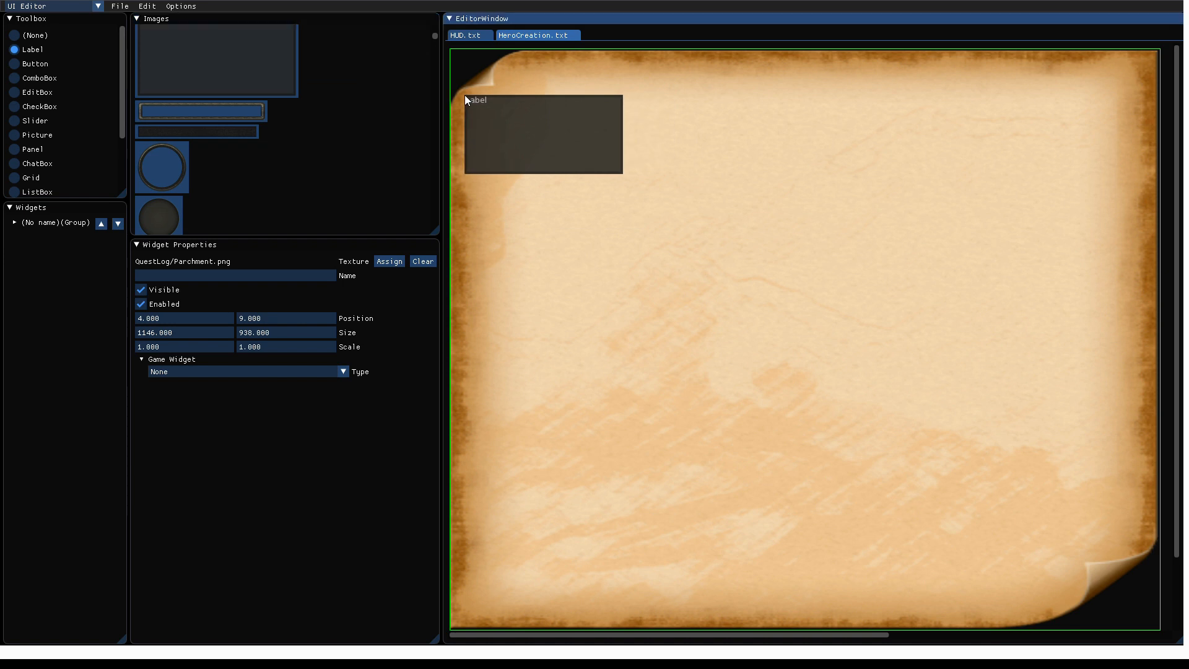
drag(464, 95, 619, 122)
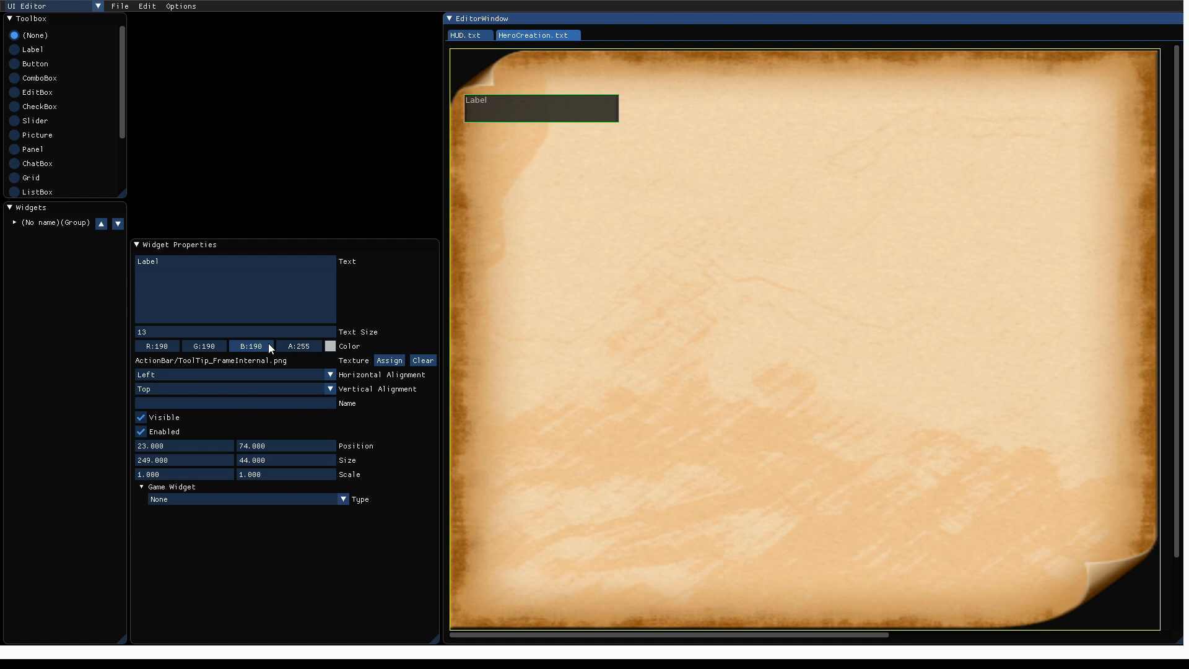
Clear the new label's text and save the hero creation interface with Save as.
click(211, 272)
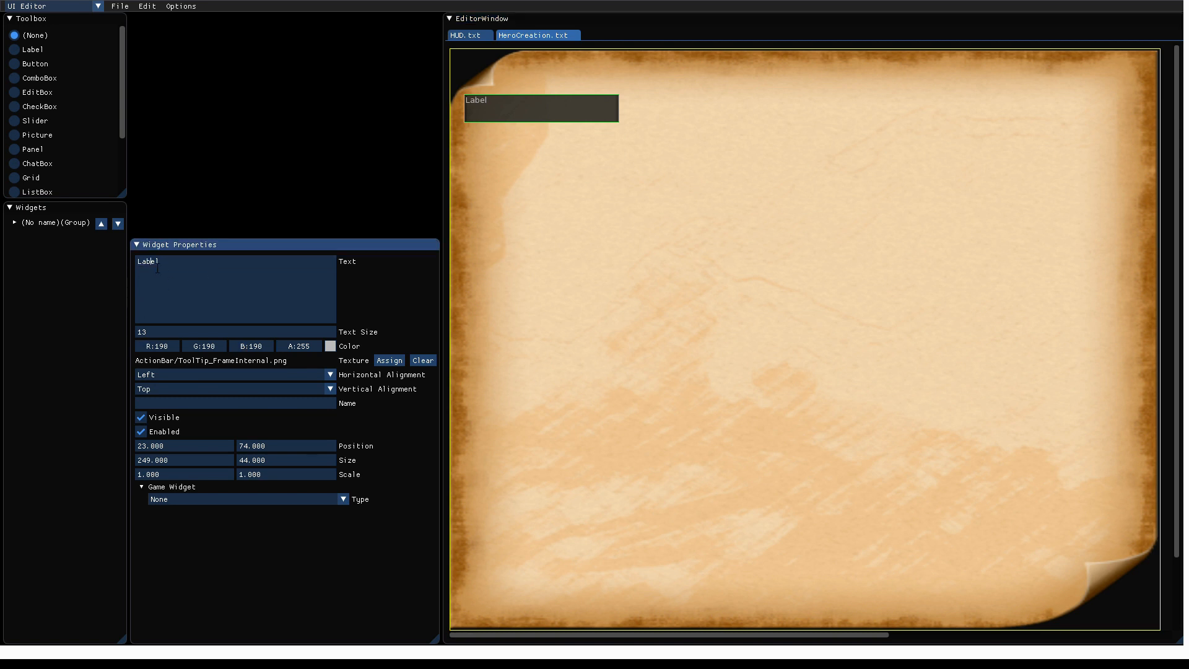
key(BackSpace)
click(119, 6)
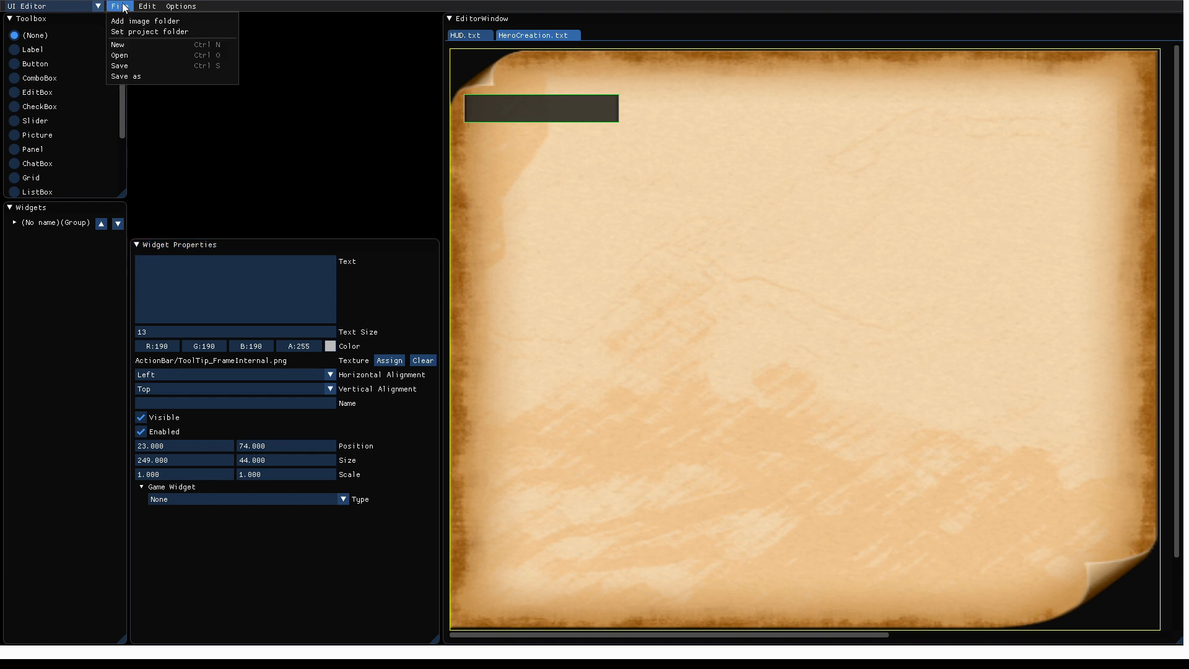
click(150, 75)
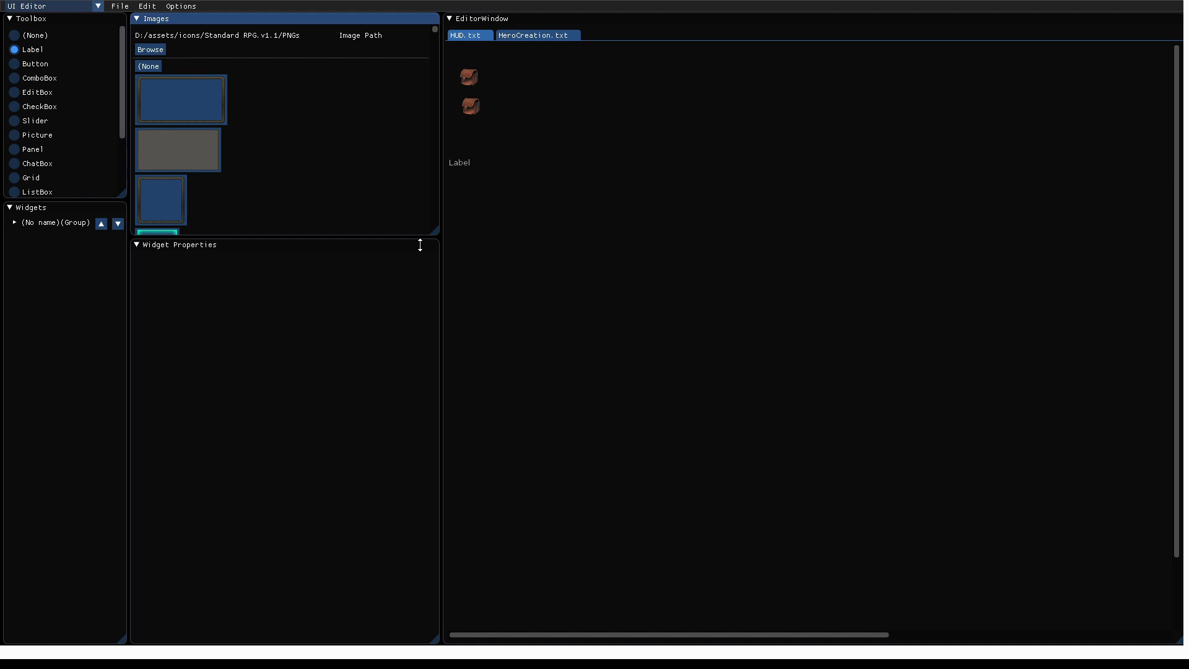
Return to HeroCreation.txt and set the text of the label inside the parchment panel to "Class".
drag(452, 162, 640, 150)
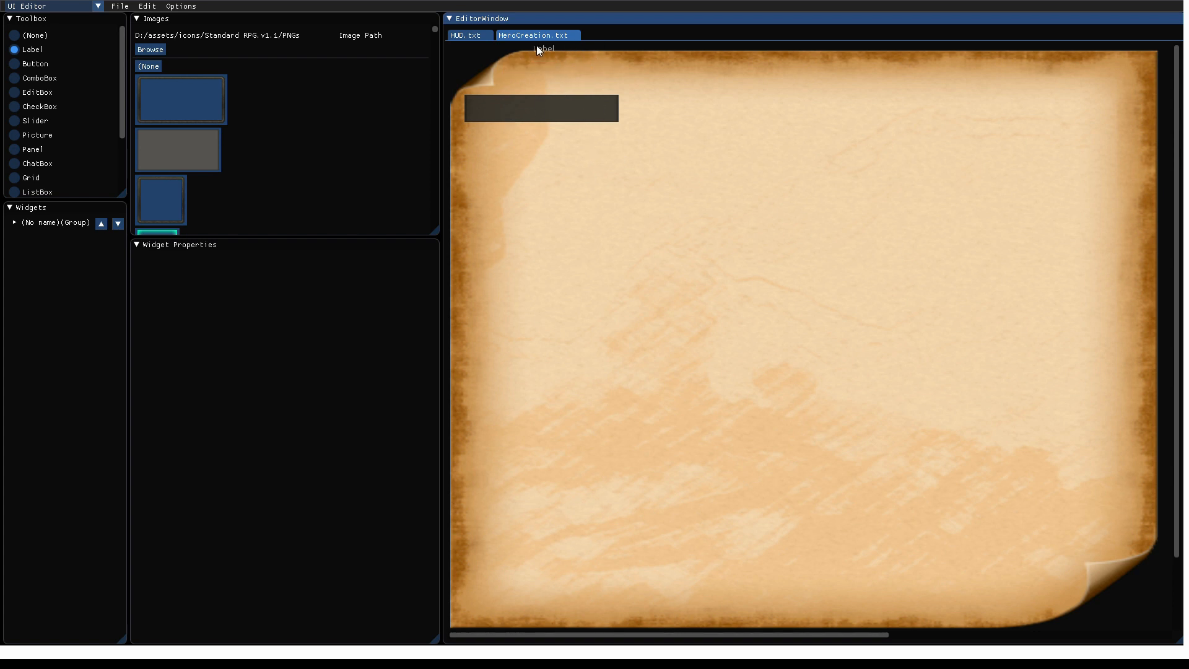
drag(536, 45, 561, 44)
drag(538, 112, 538, 112)
click(50, 222)
click(50, 238)
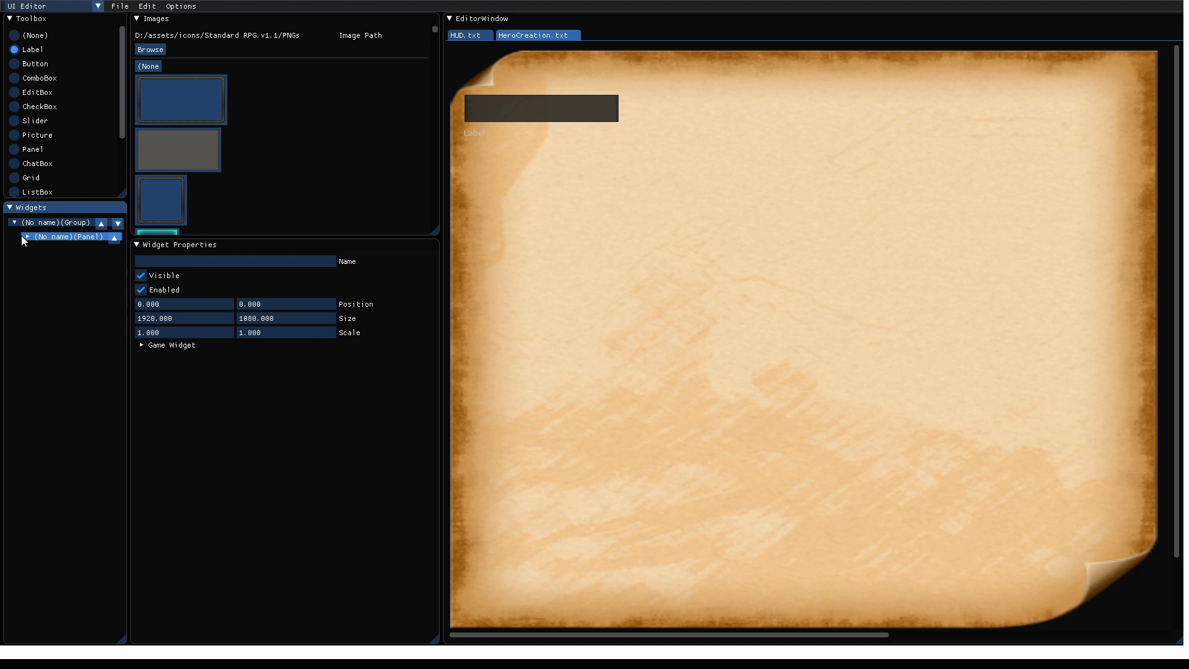
click(28, 237)
click(74, 250)
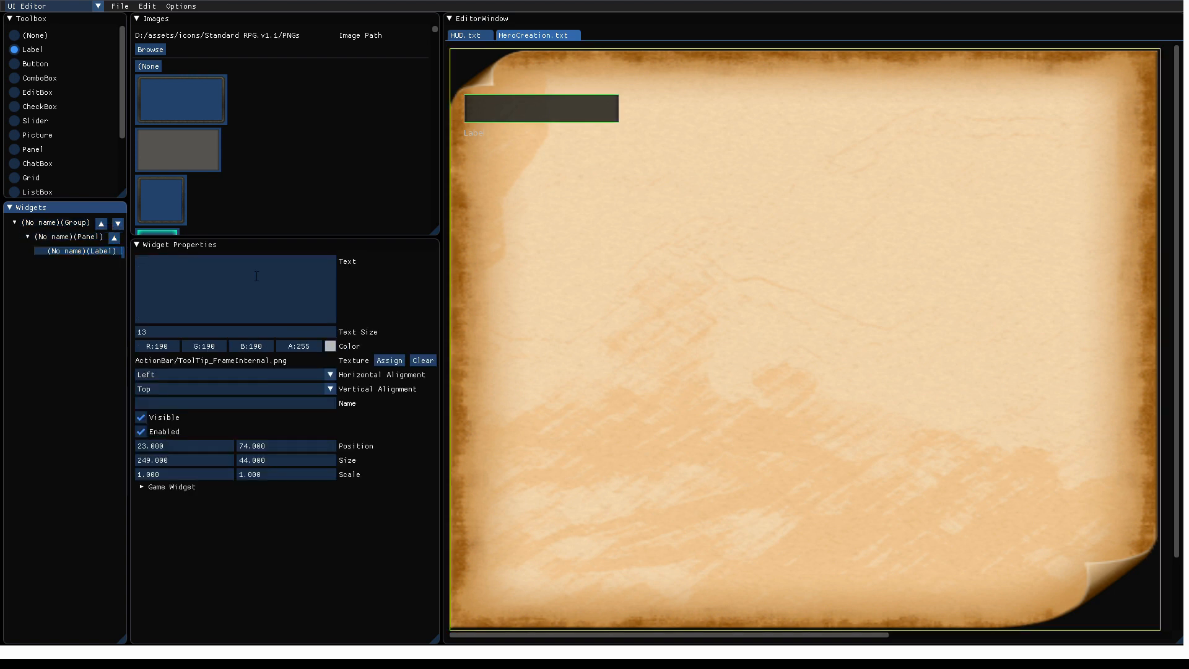
click(255, 276)
text(Class)
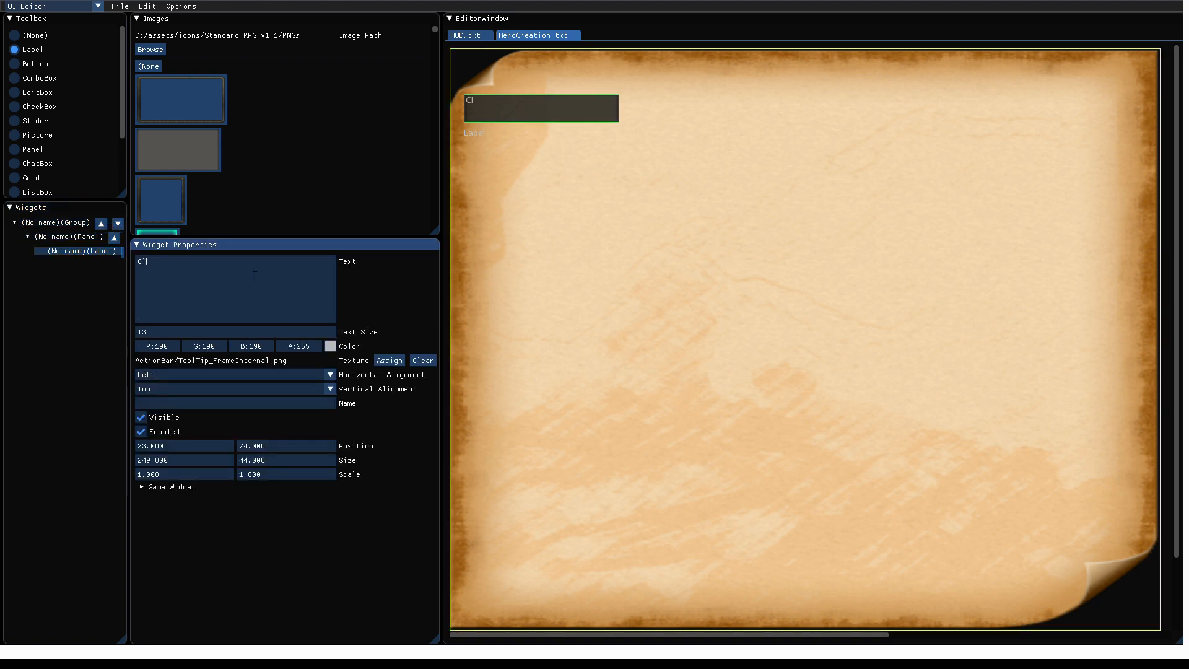
Set the Class label's text size to 22.
click(241, 334)
key(BackSpace)
key(BackSpace)
text(20)
key(BackSpace)
text(2)
Add a combo box about 224 × 40 beside the Class label and set its game widget type to Character Class Selector.
click(31, 80)
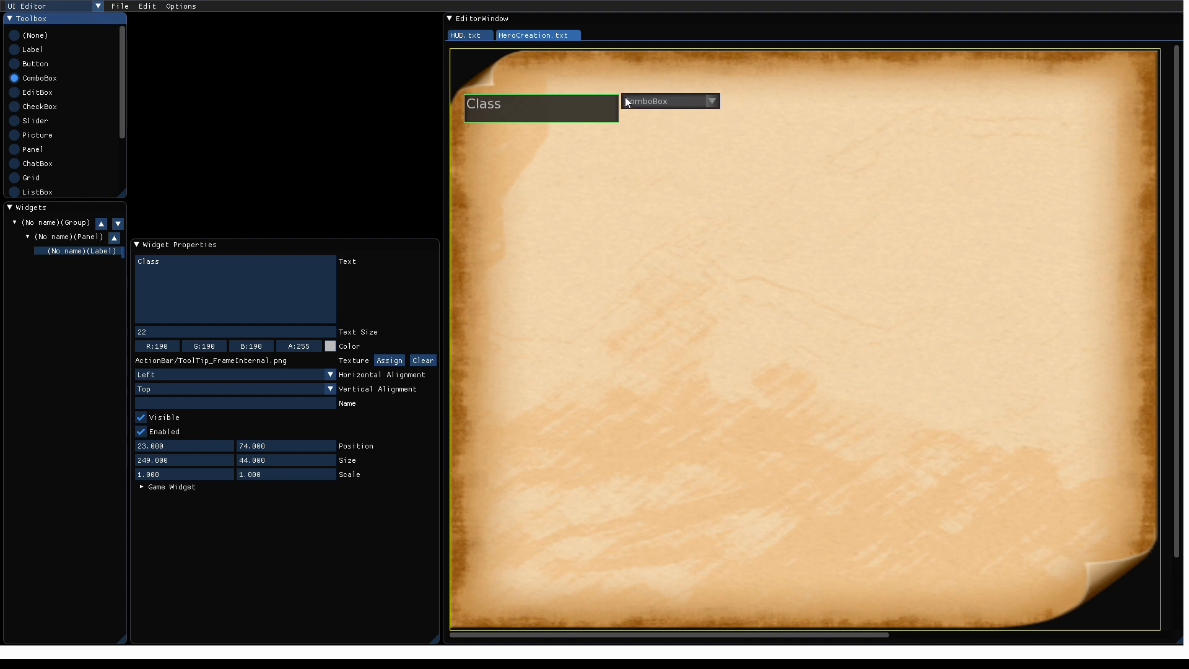
drag(625, 97, 761, 123)
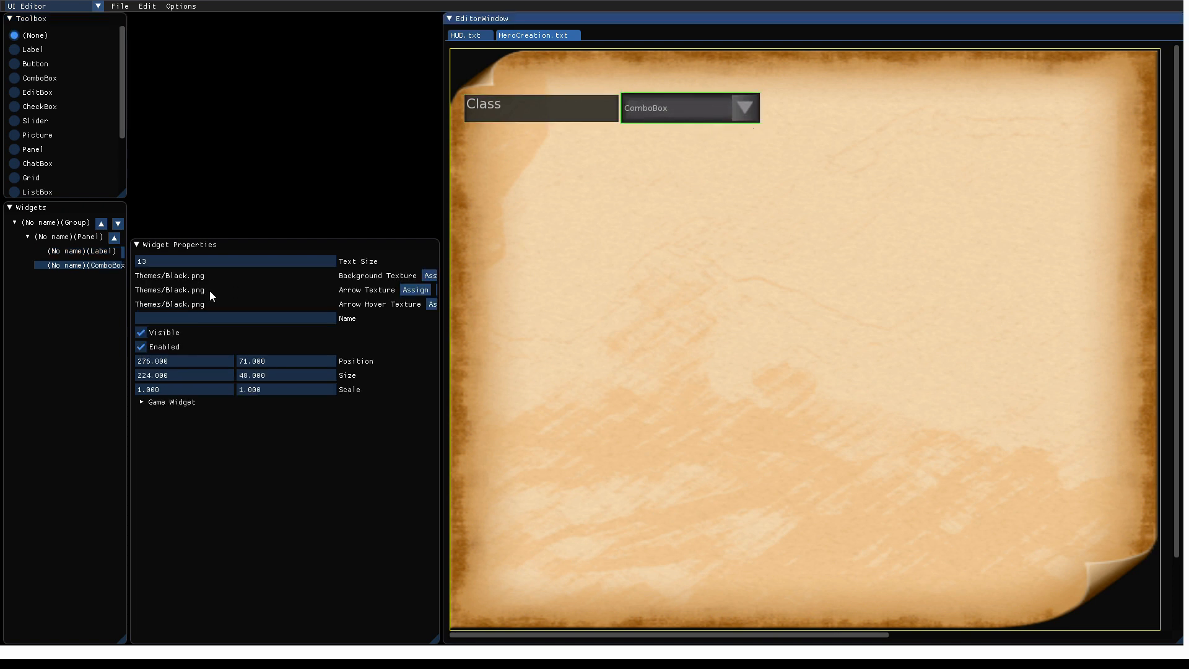
click(140, 403)
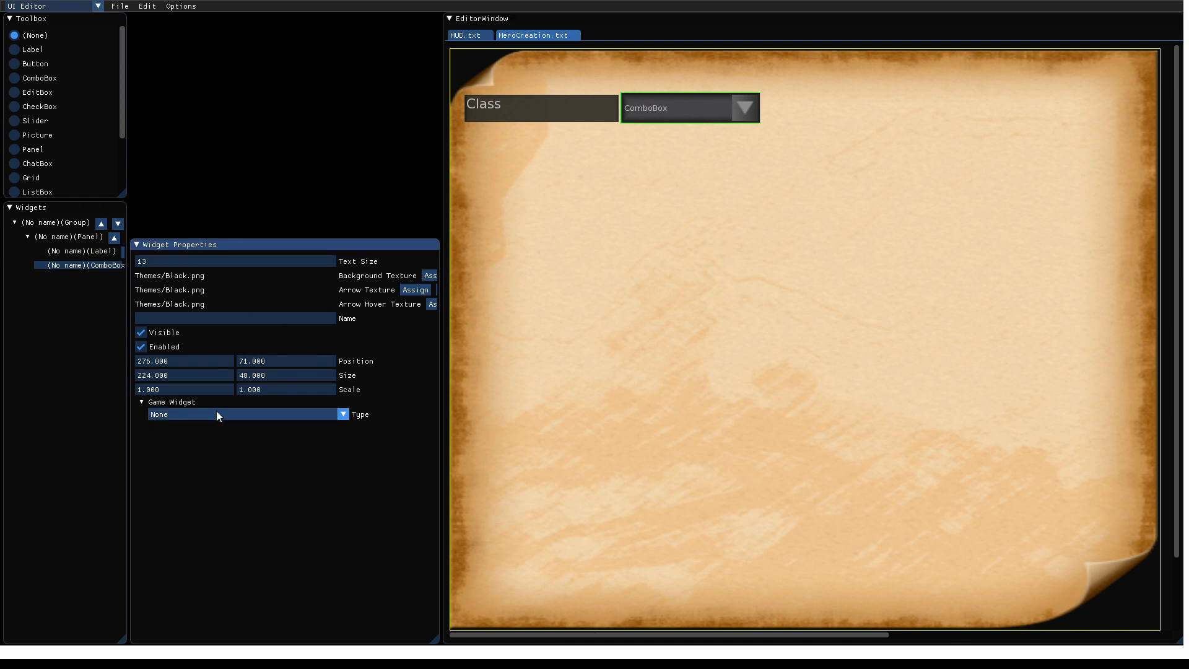
click(217, 414)
click(217, 414)
click(217, 415)
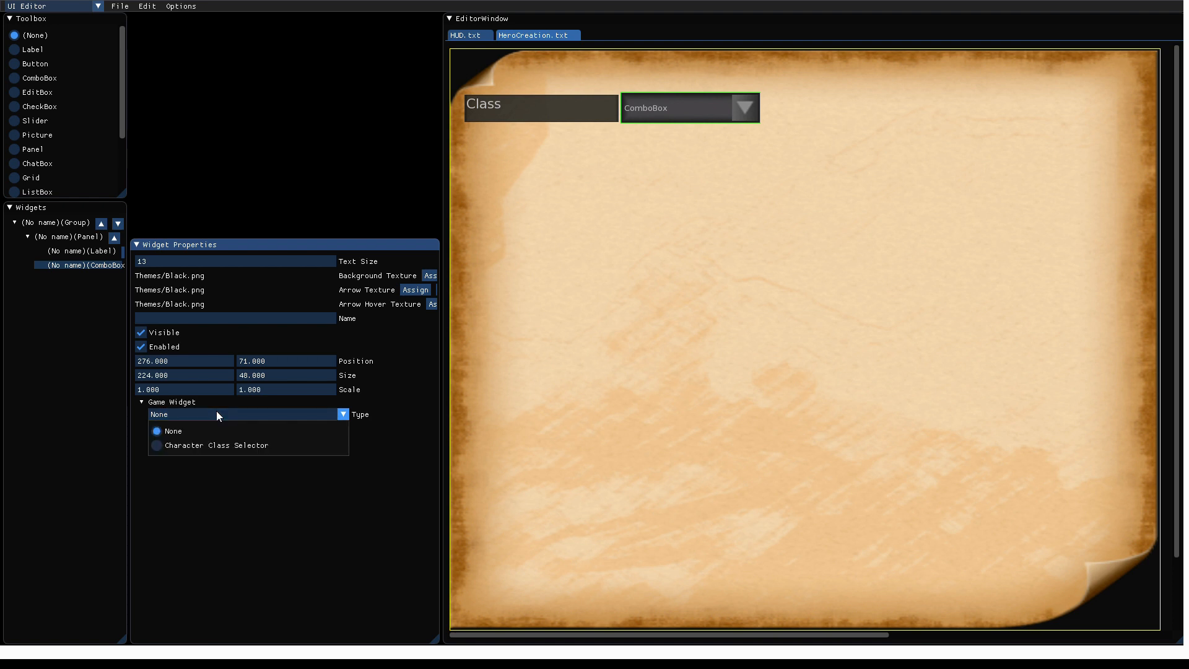
click(216, 446)
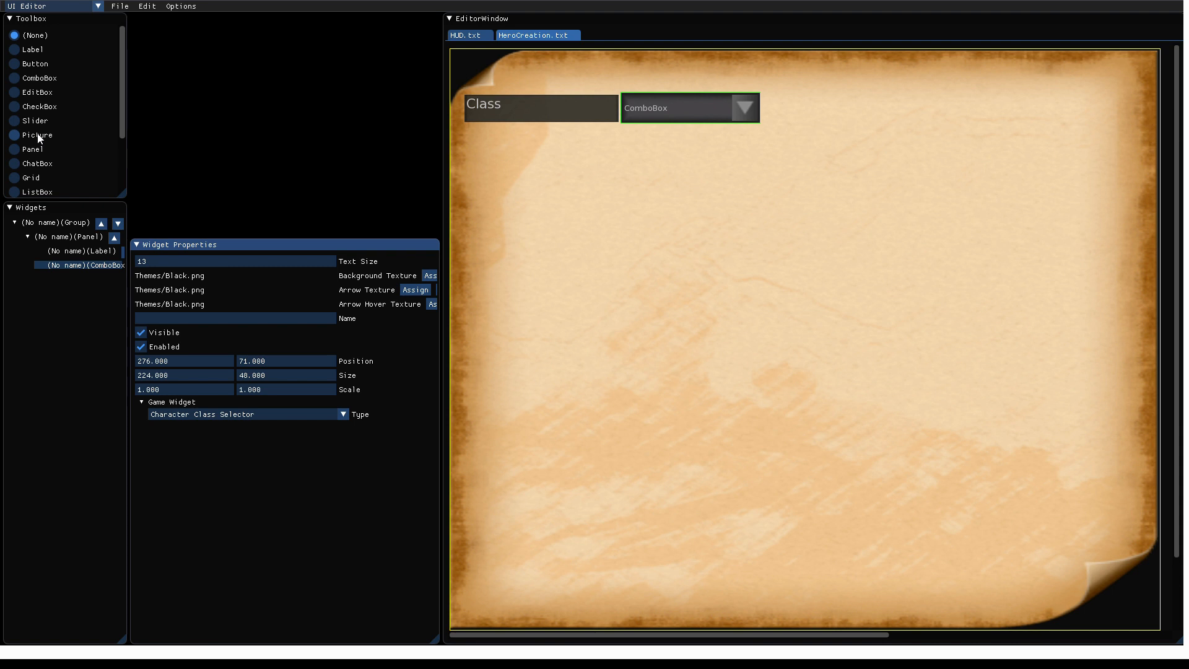
Add a list view about 408 × 336 on the parchment panel, directly below the Class label and combo box.
scroll(37, 137, down, 3)
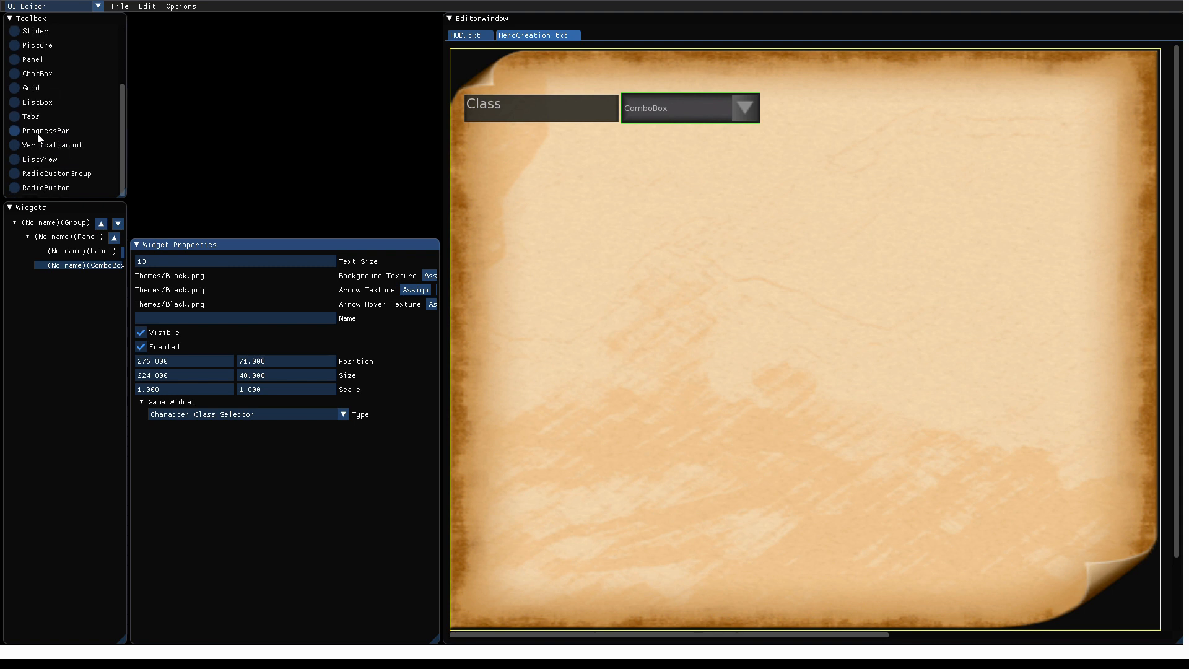
click(18, 160)
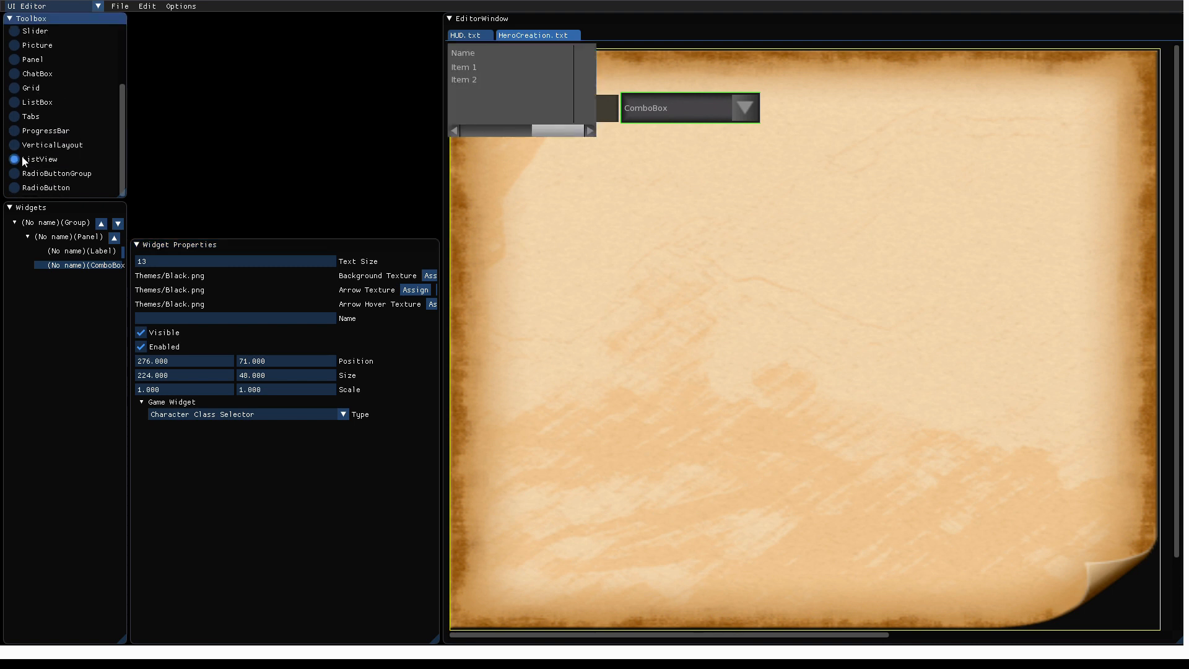
click(450, 242)
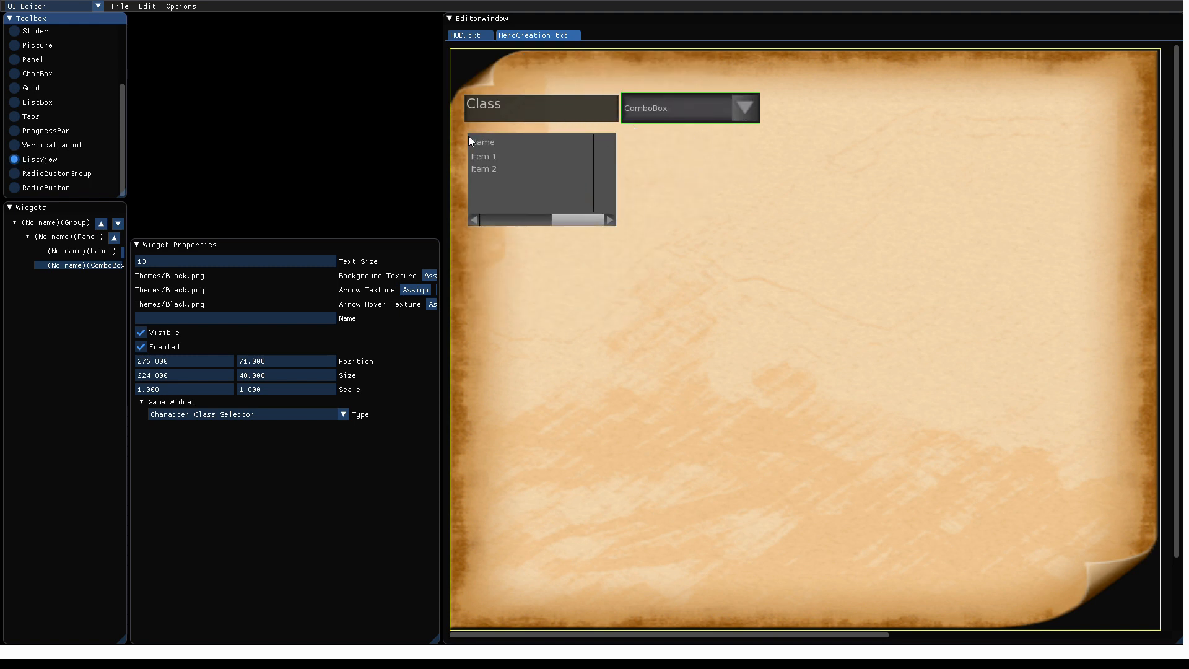
drag(466, 135, 722, 342)
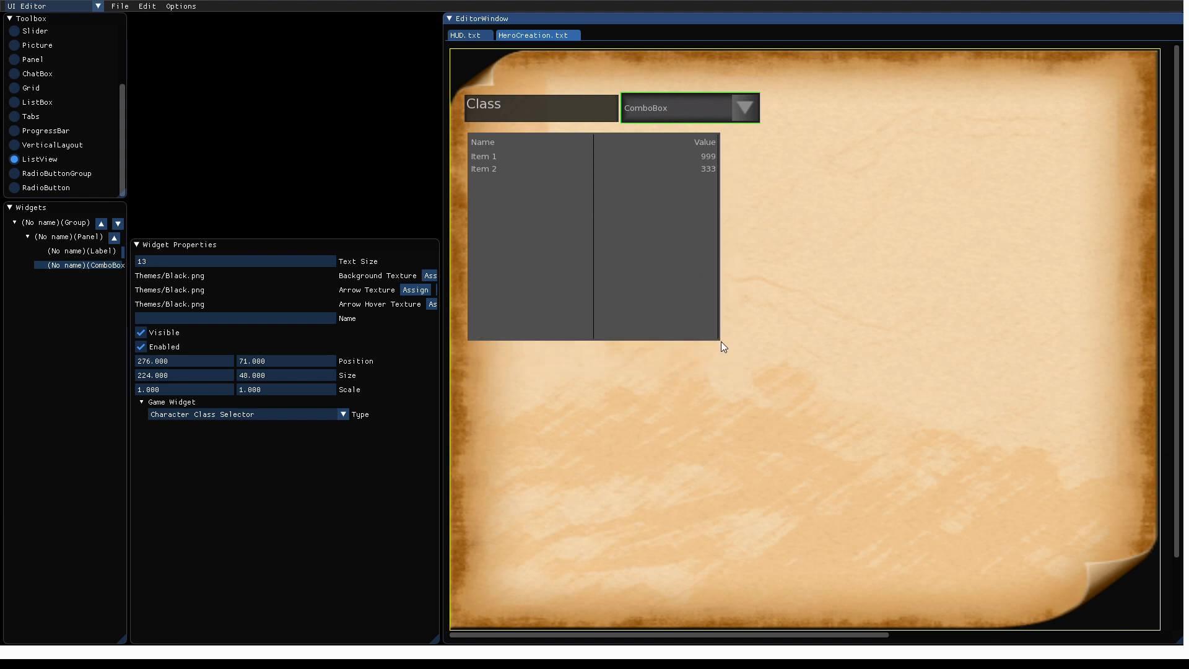
click(720, 341)
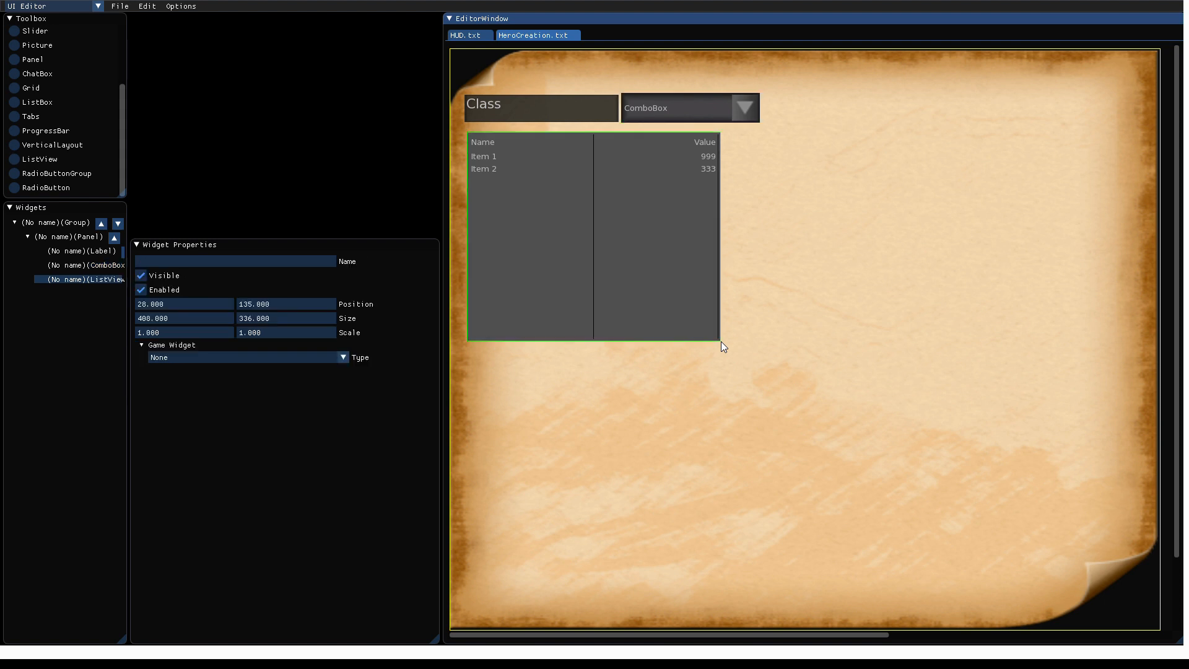
Add a picture about 488 × 456 using ActionBtn_Slot.png in the parchment's upper-right area.
scroll(49, 97, up, 3)
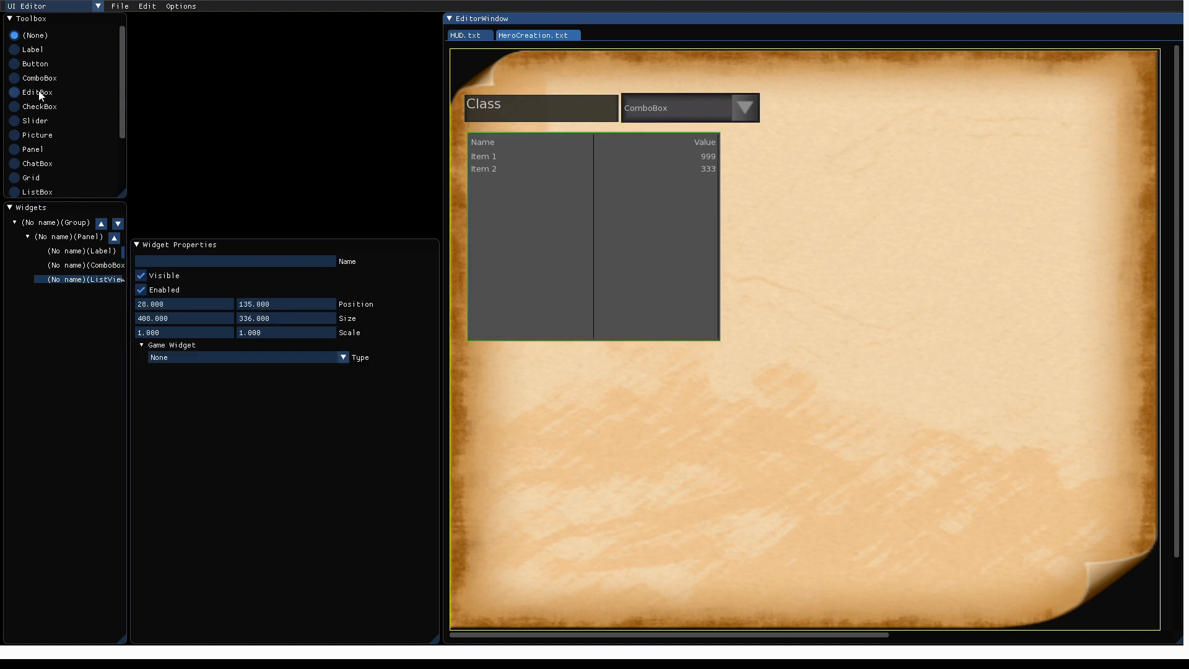
click(17, 135)
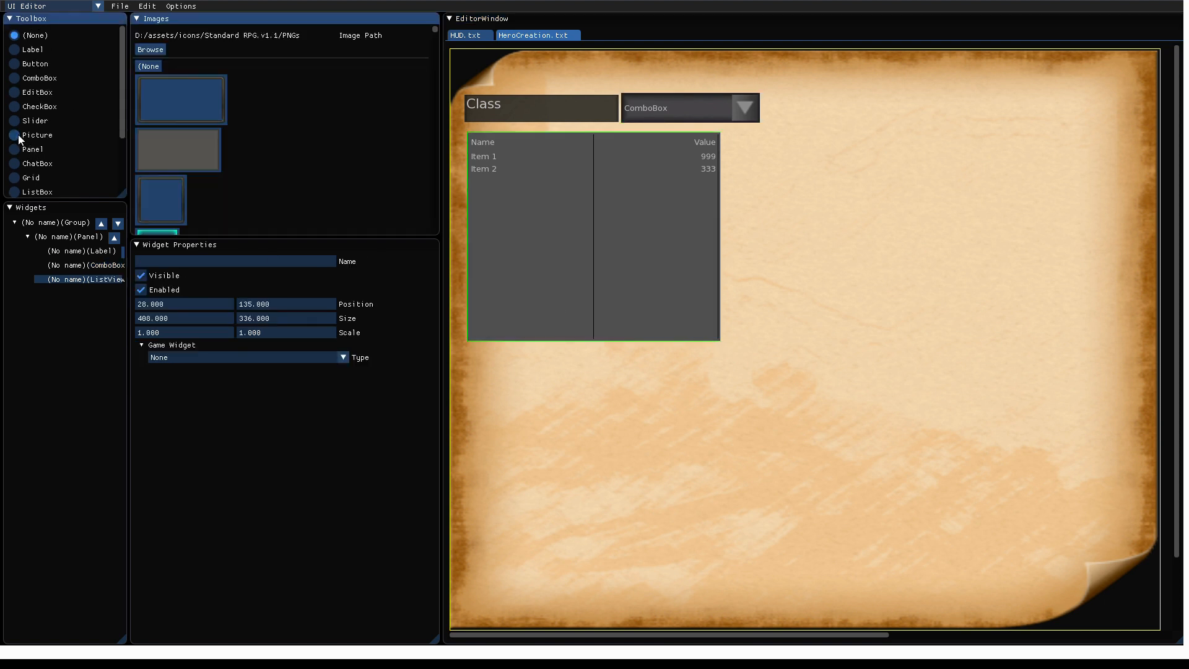
scroll(201, 163, down, 3)
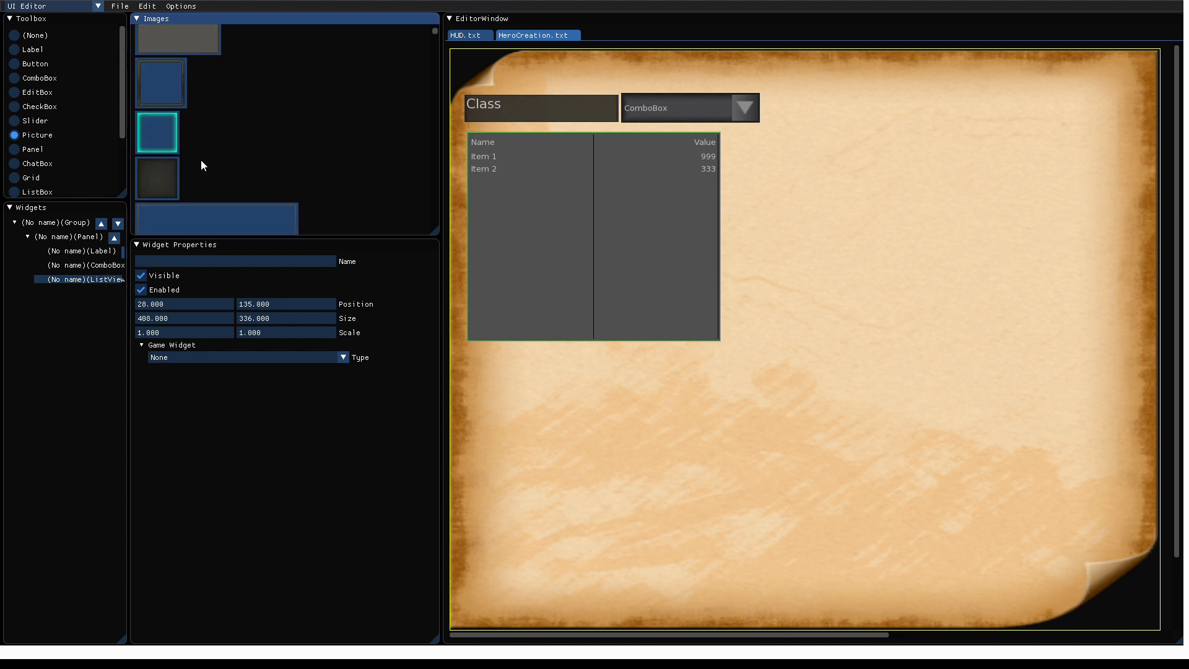
scroll(201, 165, up, 3)
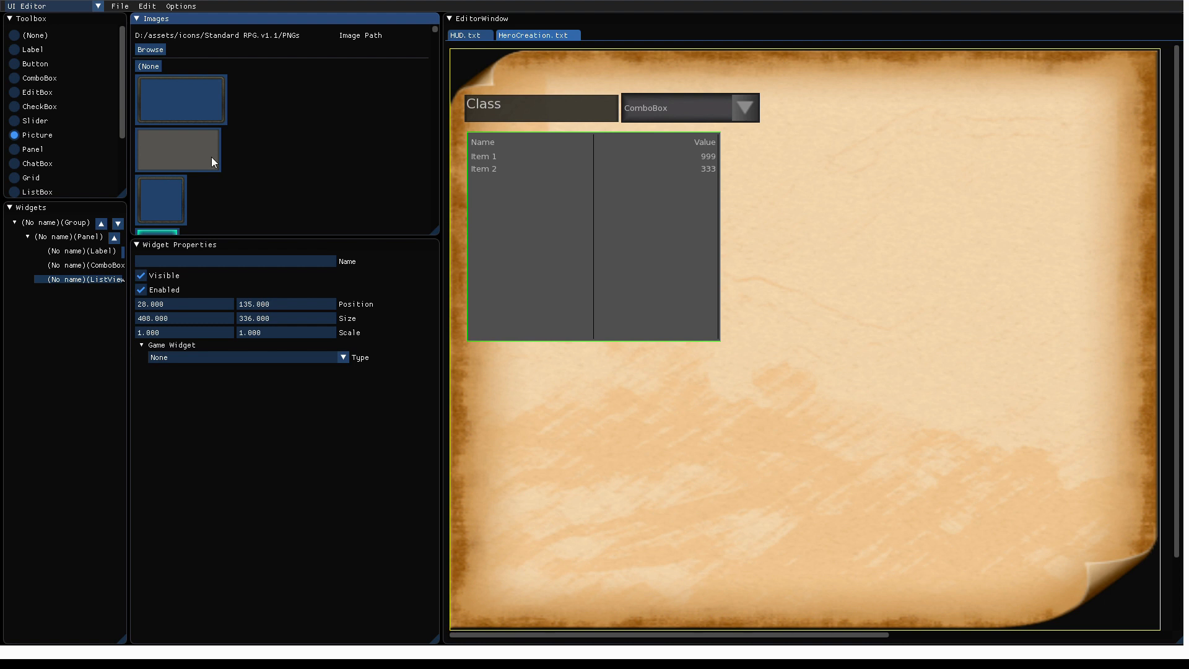
scroll(279, 144, down, 5)
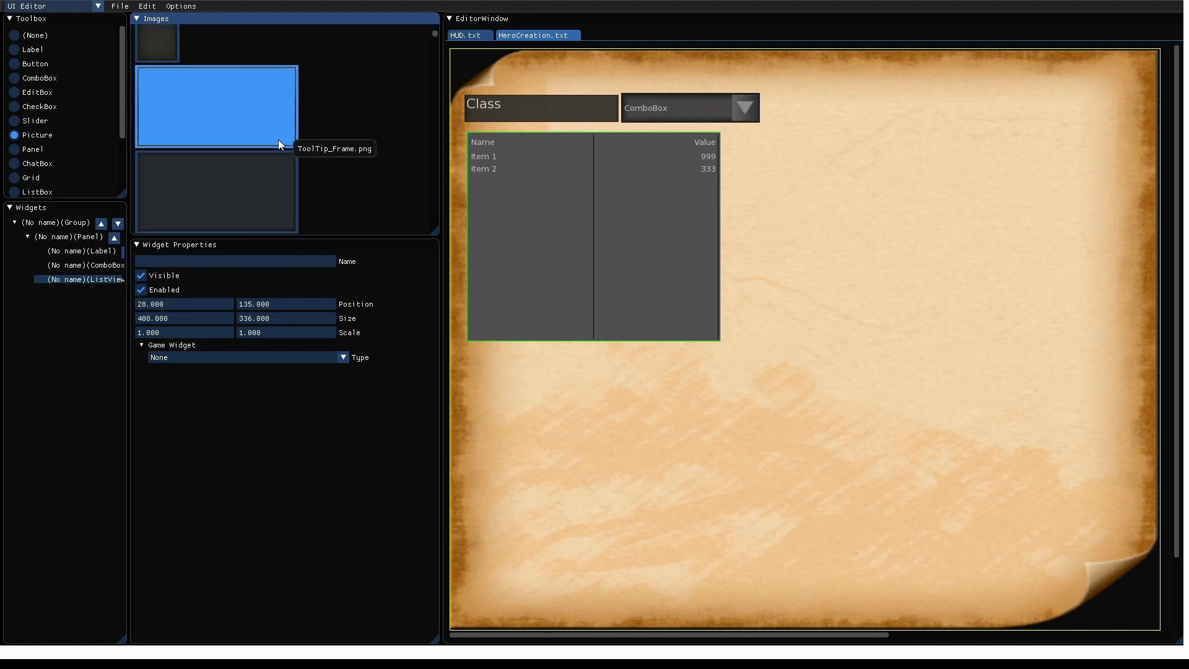
drag(157, 46, 845, 340)
scroll(845, 341, right, 5)
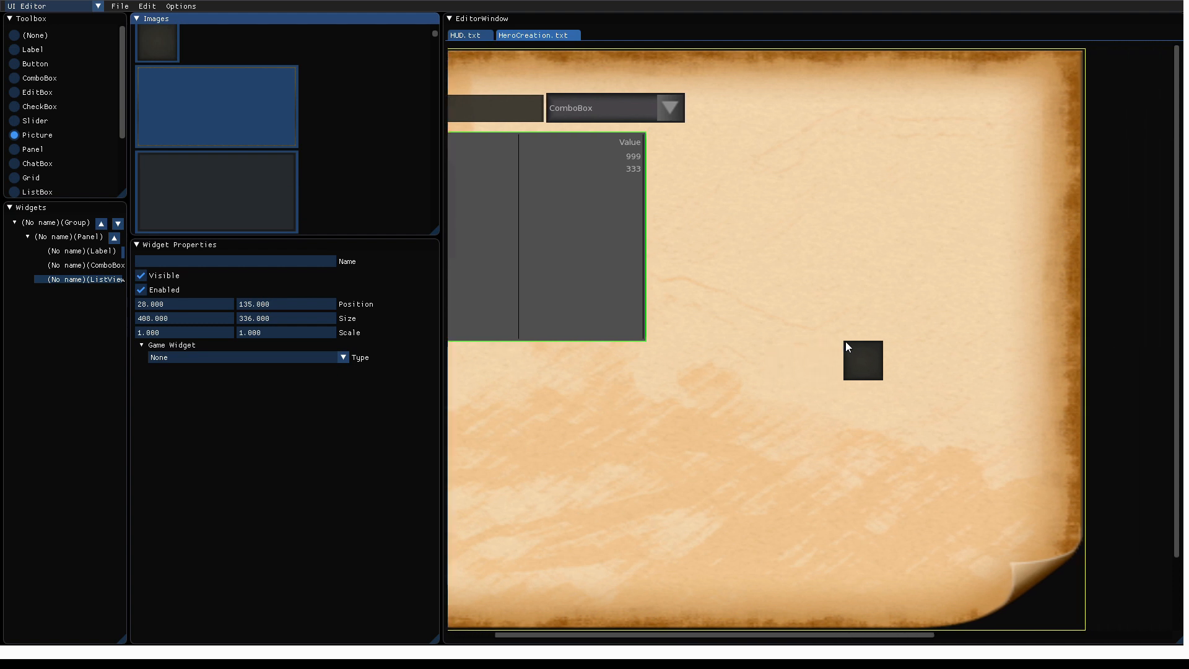
scroll(845, 340, right, 4)
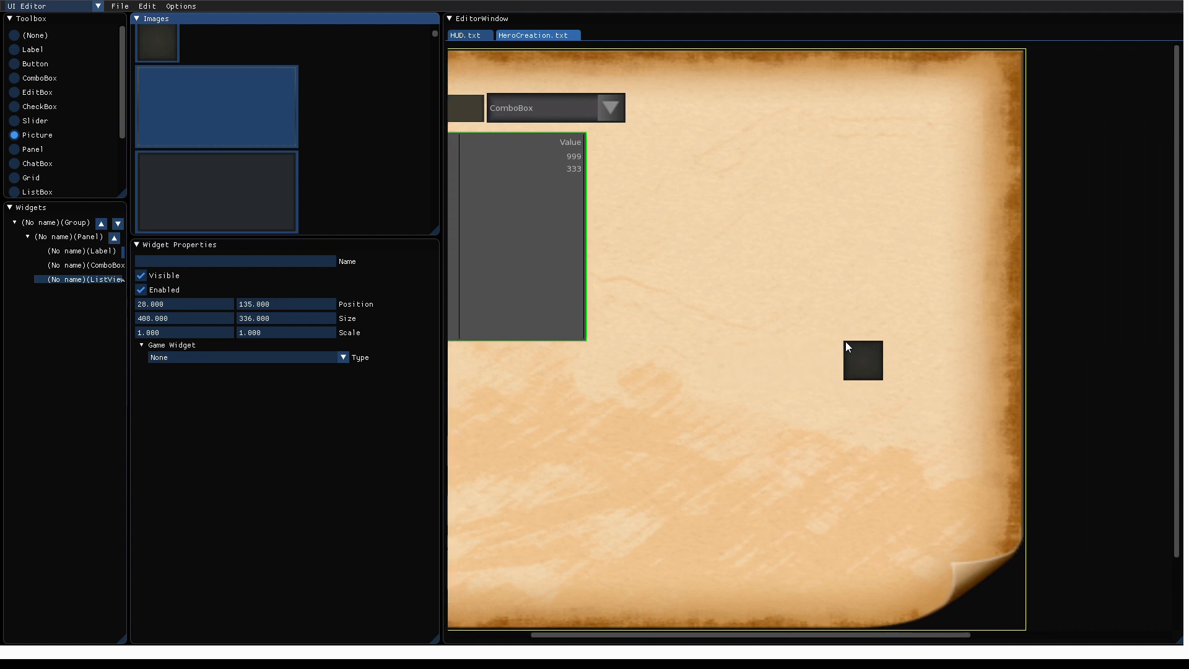
click(717, 95)
drag(882, 368, 1018, 379)
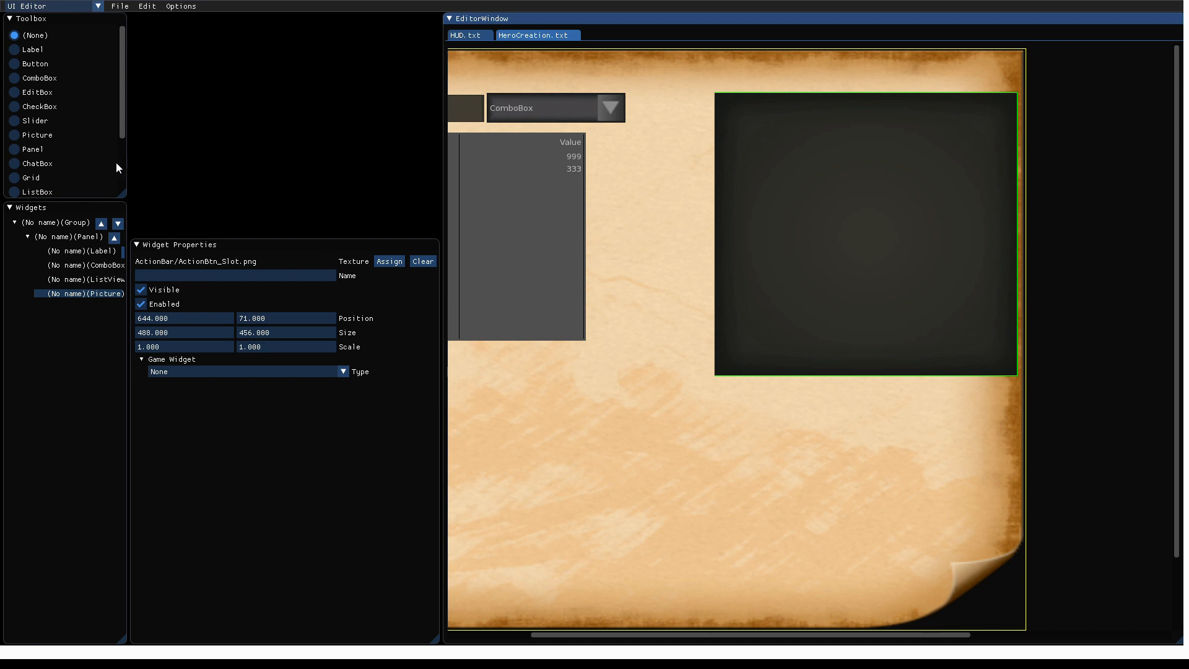
Add an ActionBar_FrameInternal.png picture about 472 × 432 inside the dark slot picture and set its game widget type to Portrait.
click(14, 135)
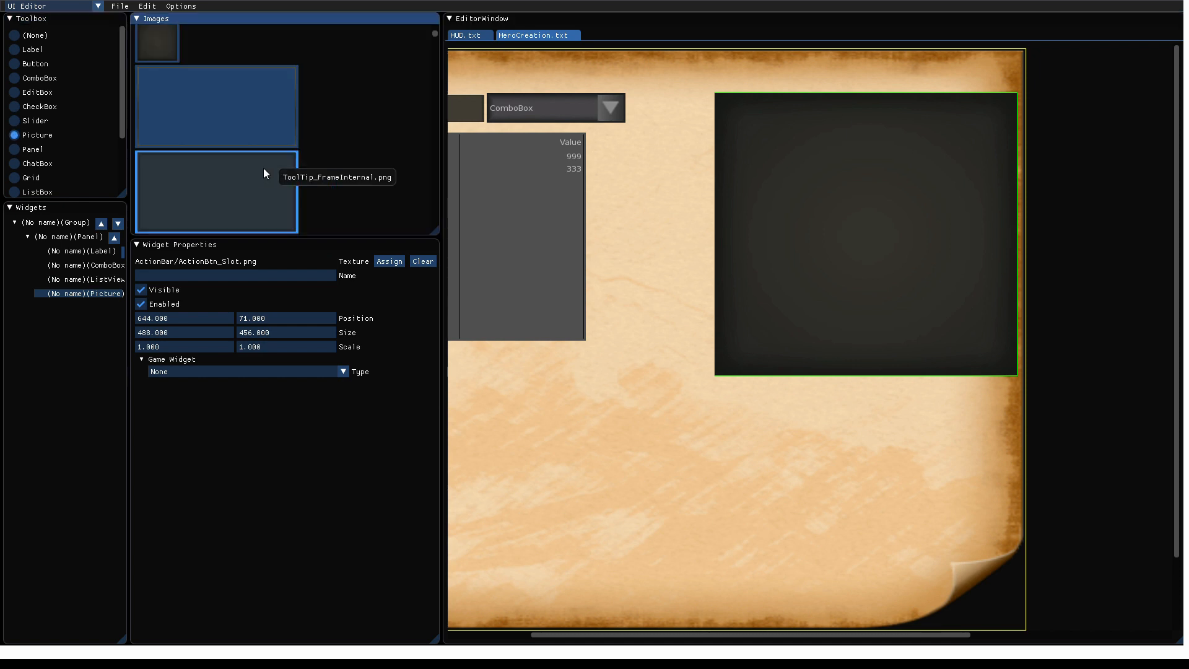
scroll(262, 169, up, 3)
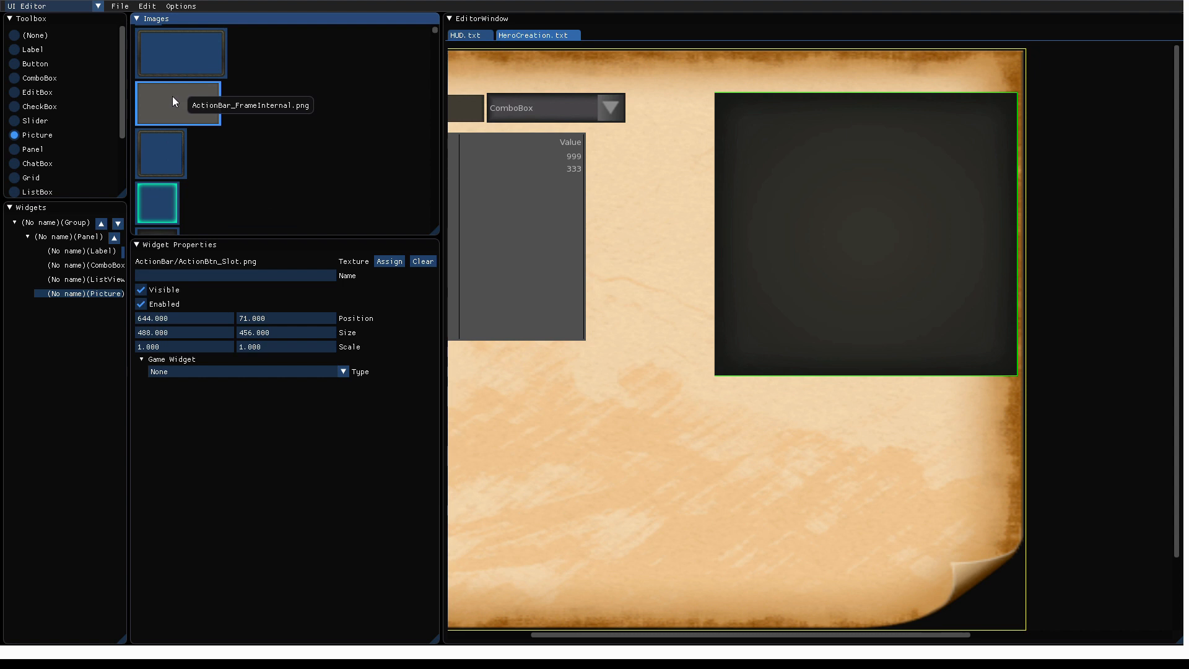
drag(173, 95, 1012, 371)
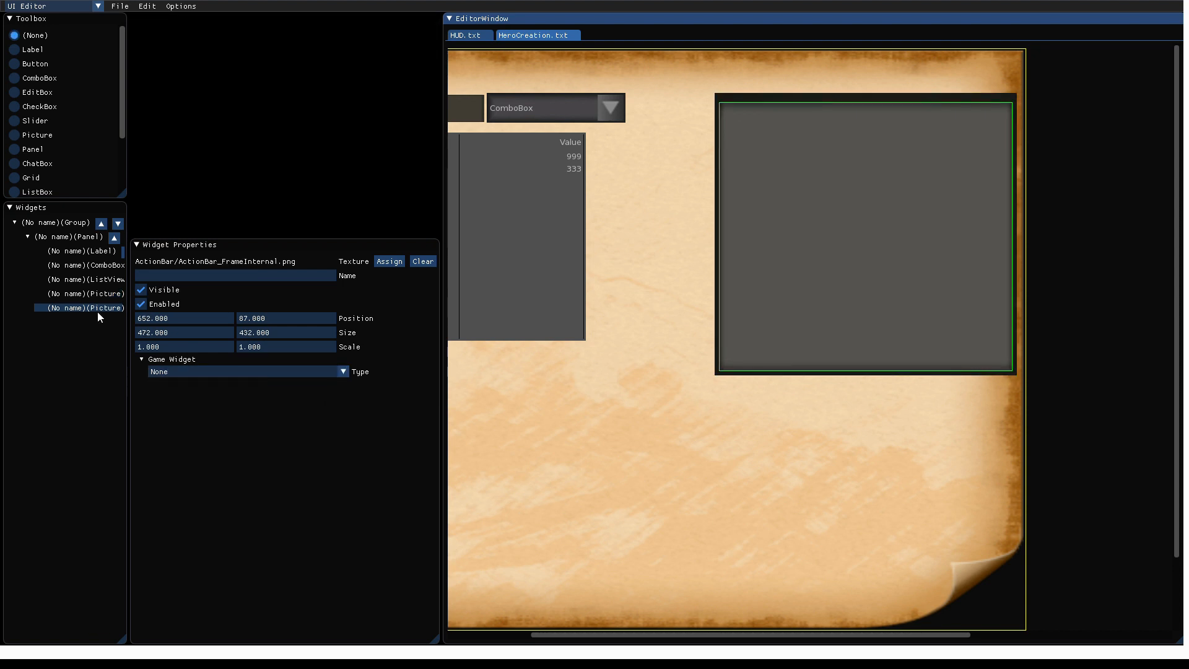
click(249, 374)
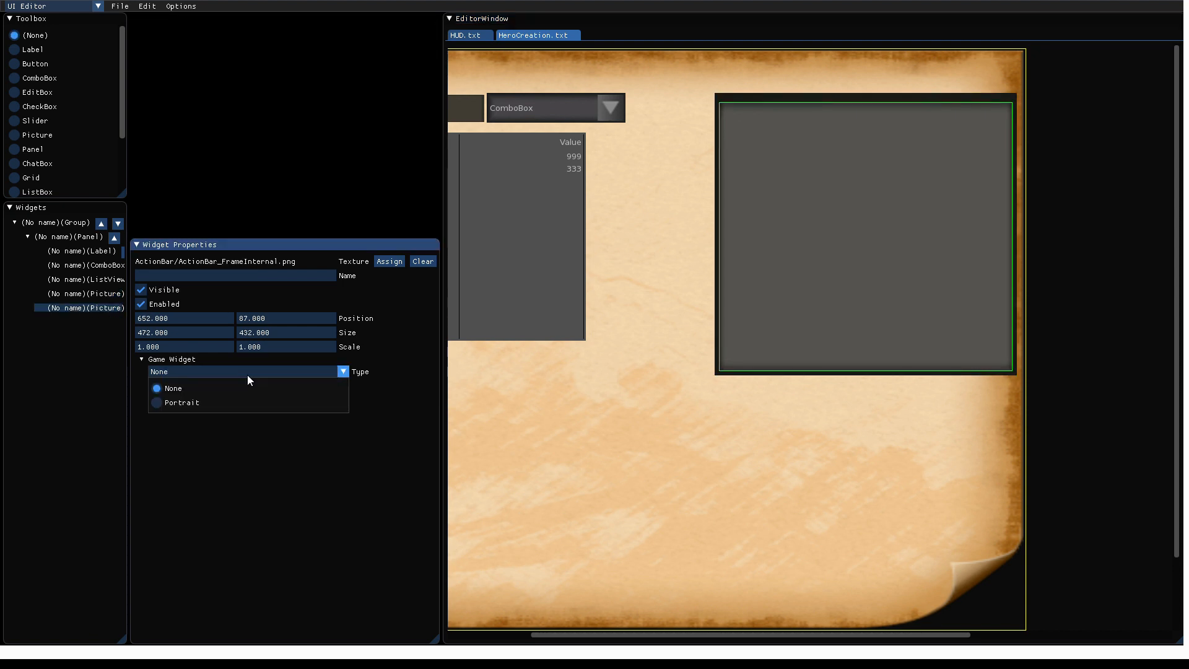
click(168, 404)
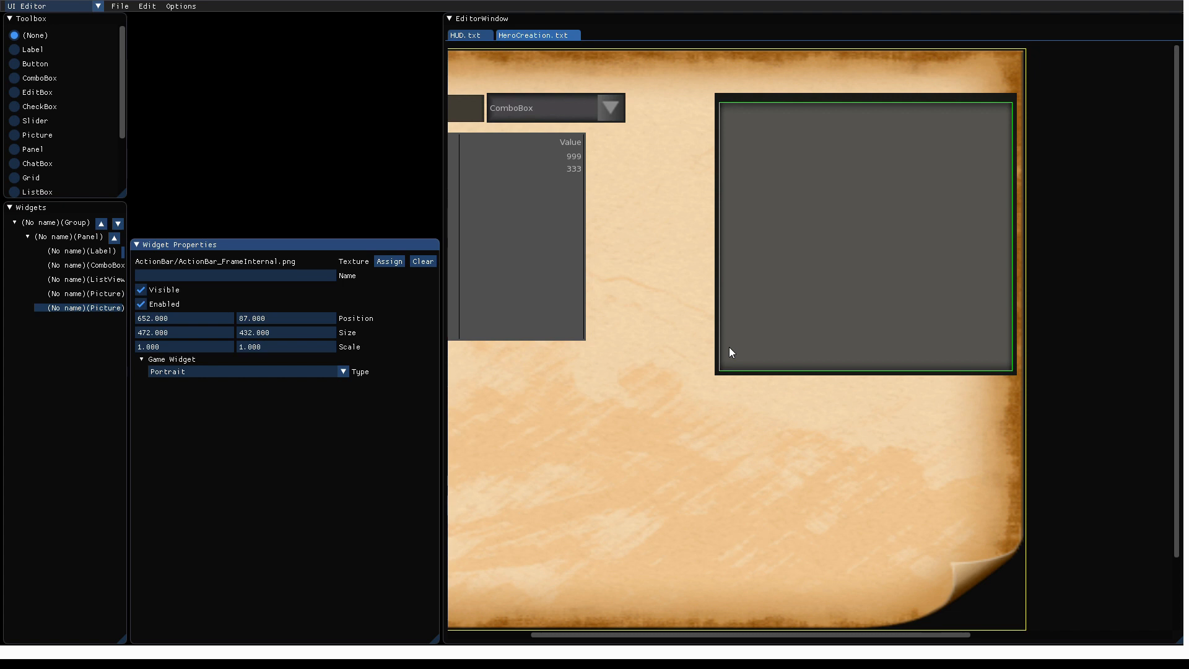
Add a button with no custom image near the parchment's lower-right corner and set its text to "OK".
scroll(729, 348, left, 5)
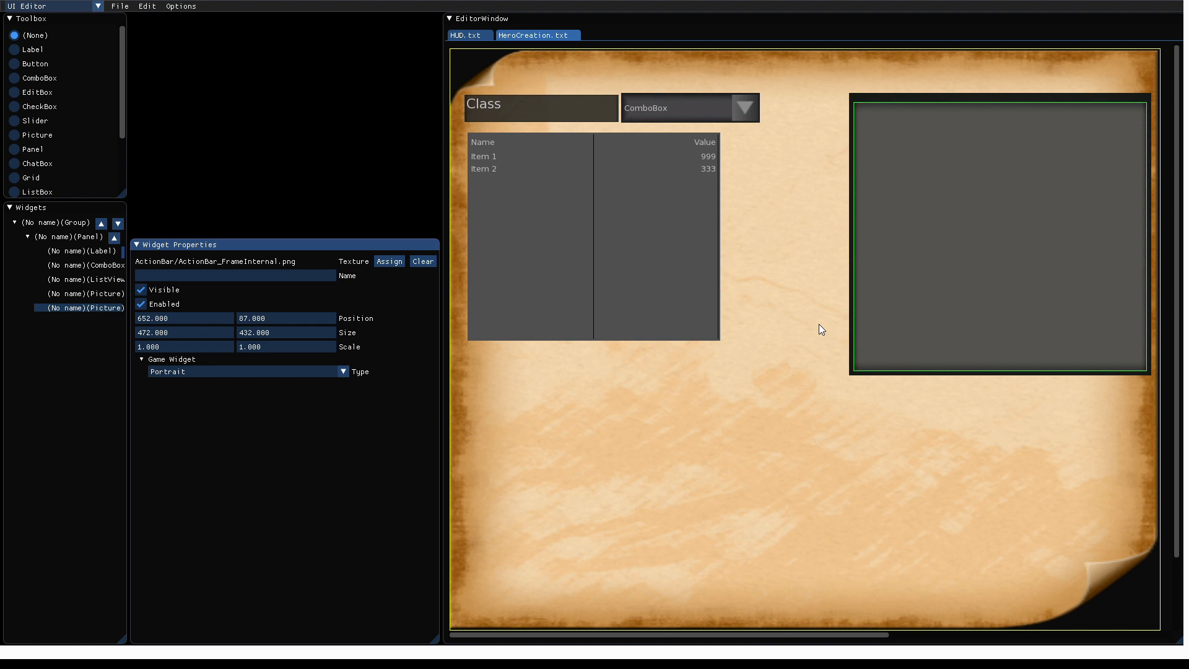
scroll(818, 324, down, 2)
scroll(819, 325, up, 1)
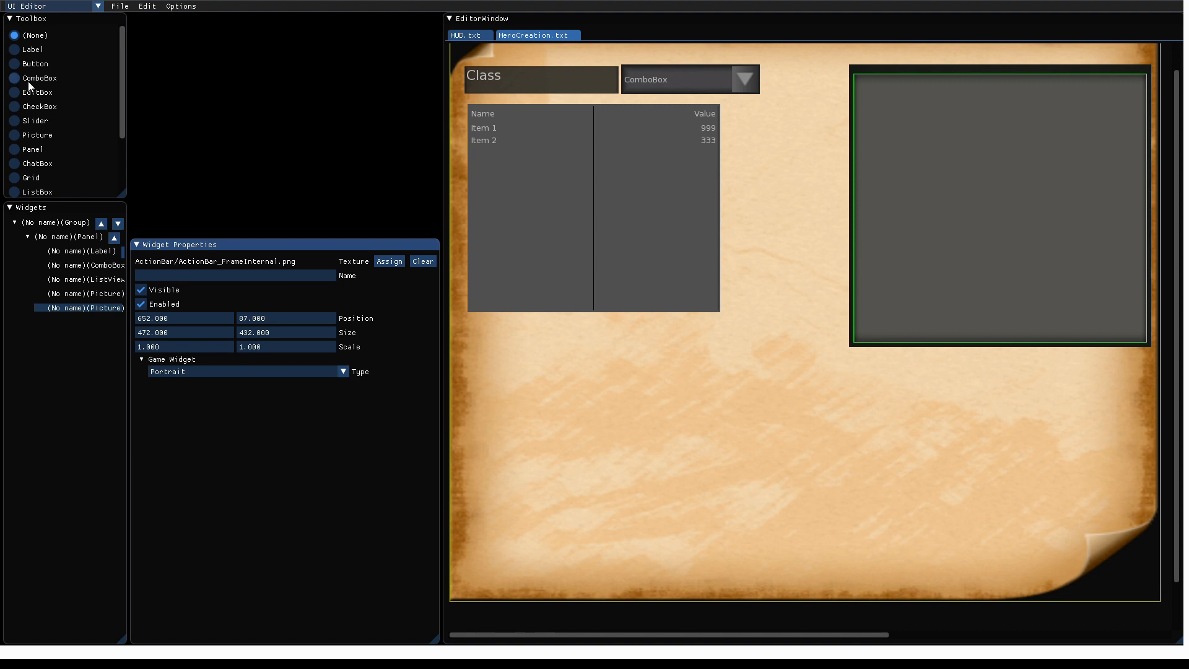
click(14, 64)
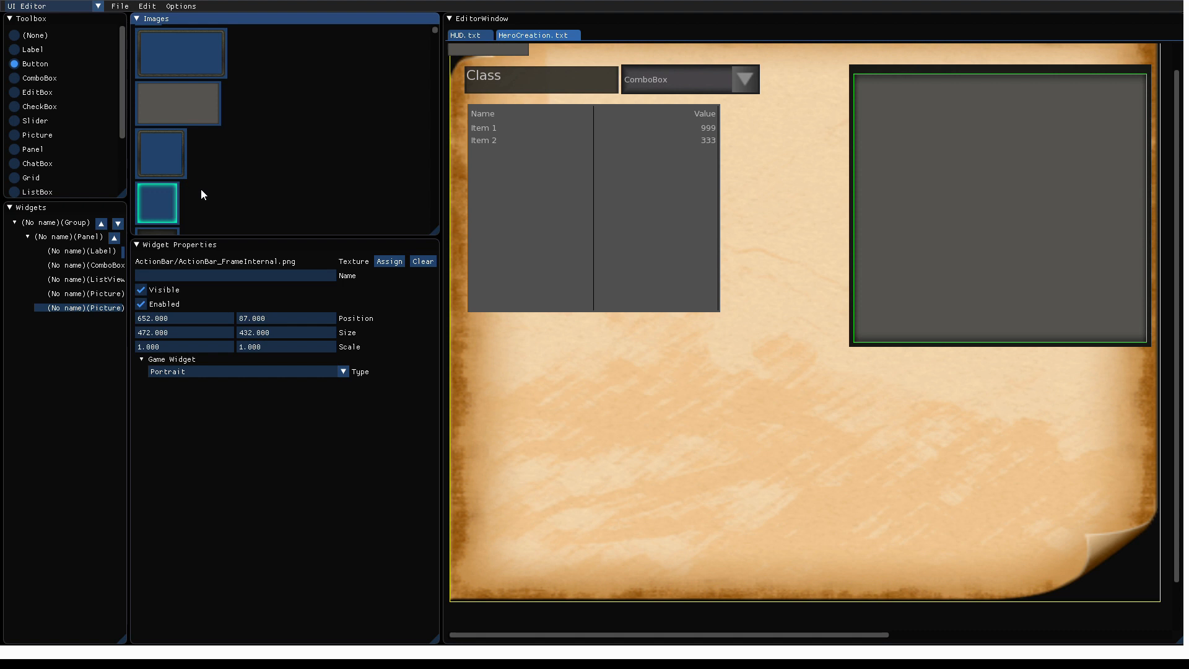
scroll(255, 150, up, 2)
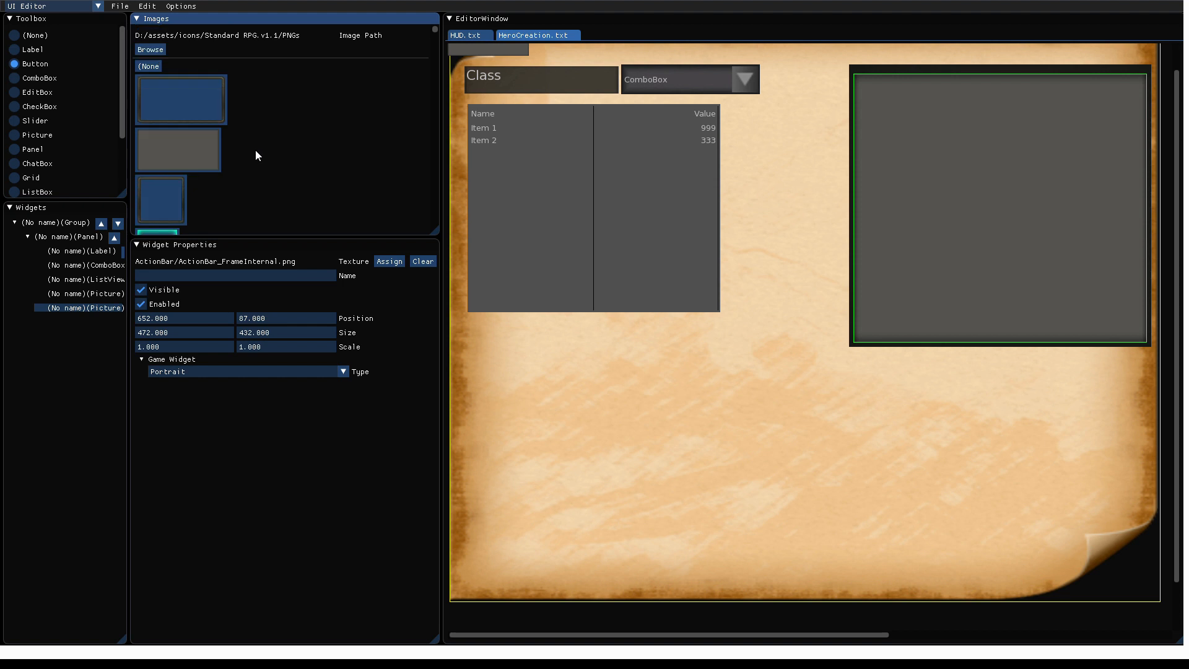
scroll(247, 185, down, 6)
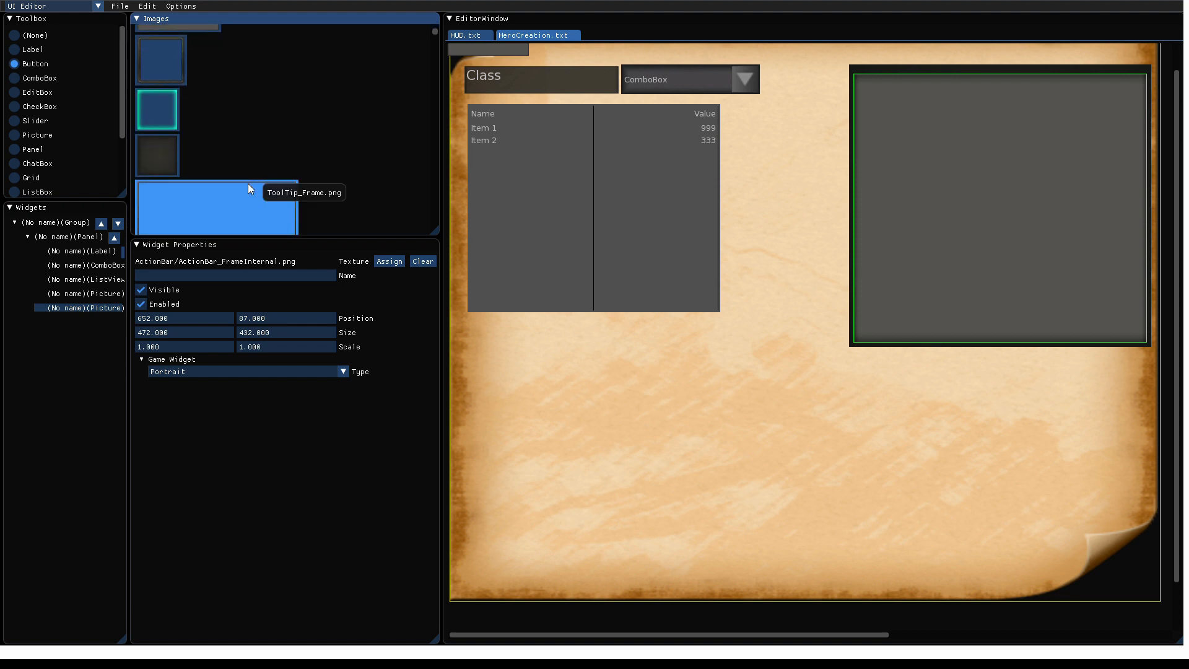
scroll(248, 185, up, 2)
scroll(248, 185, down, 8)
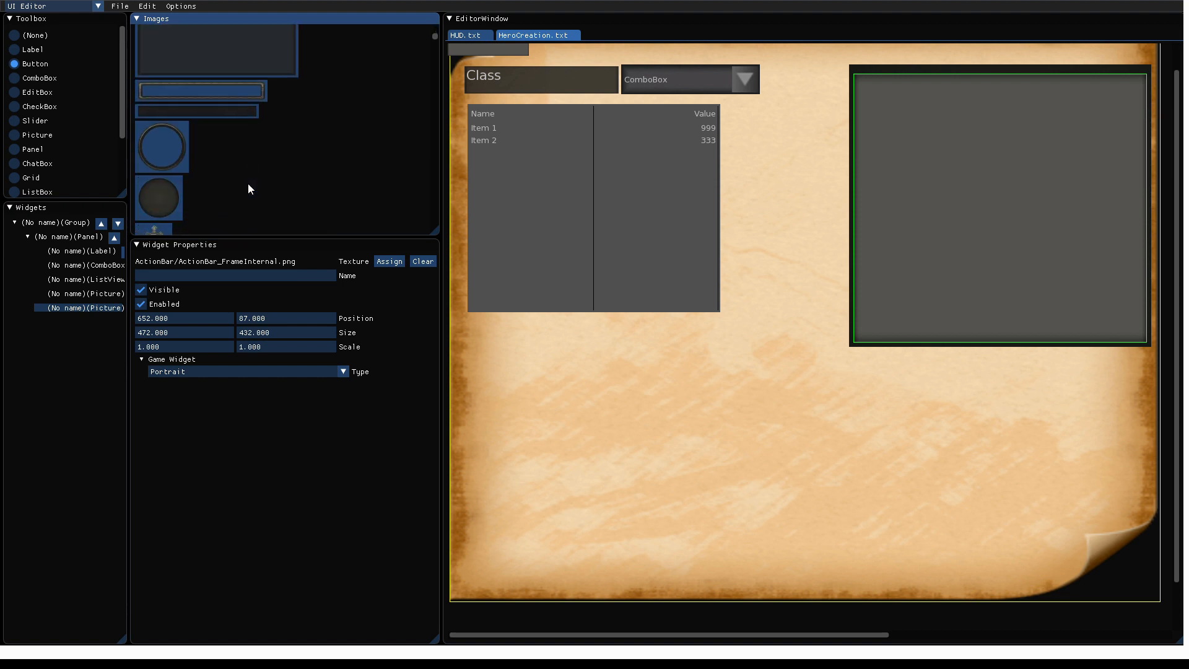
scroll(248, 184, up, 10)
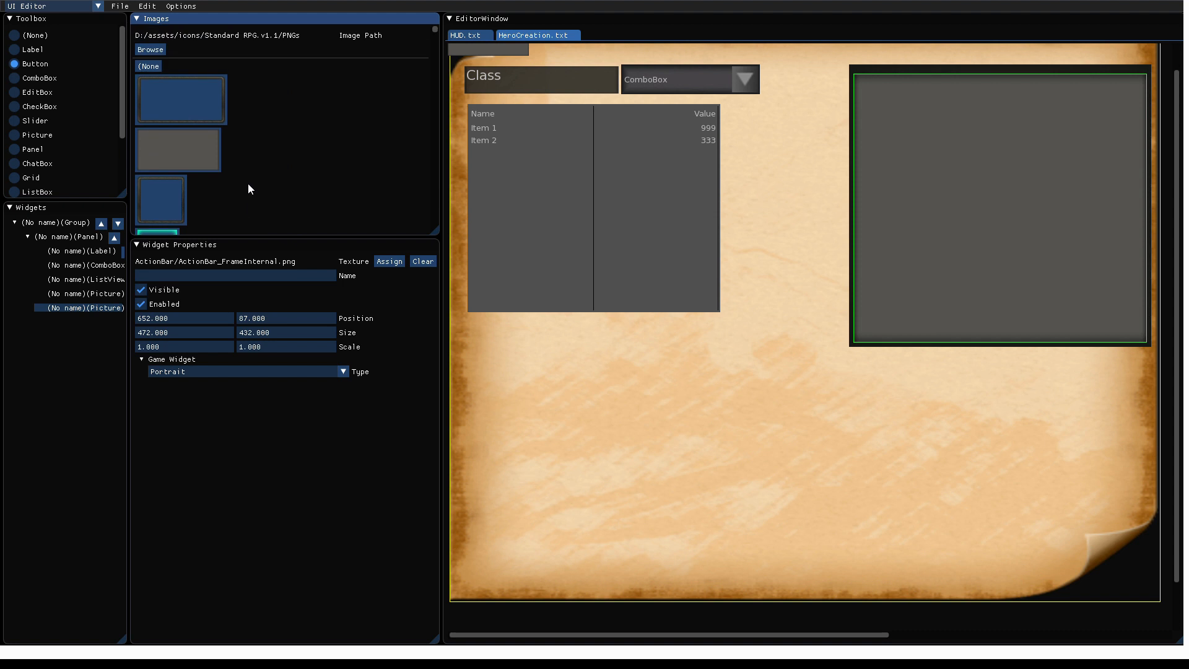
click(149, 65)
scroll(667, 380, right, 3)
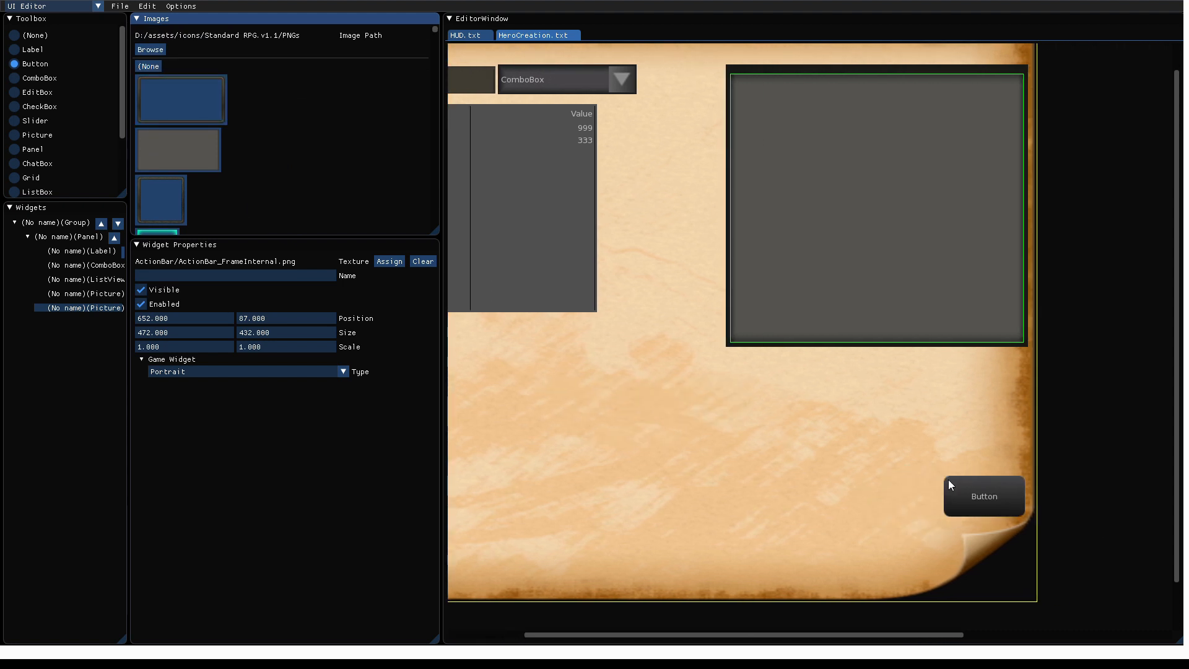
click(950, 483)
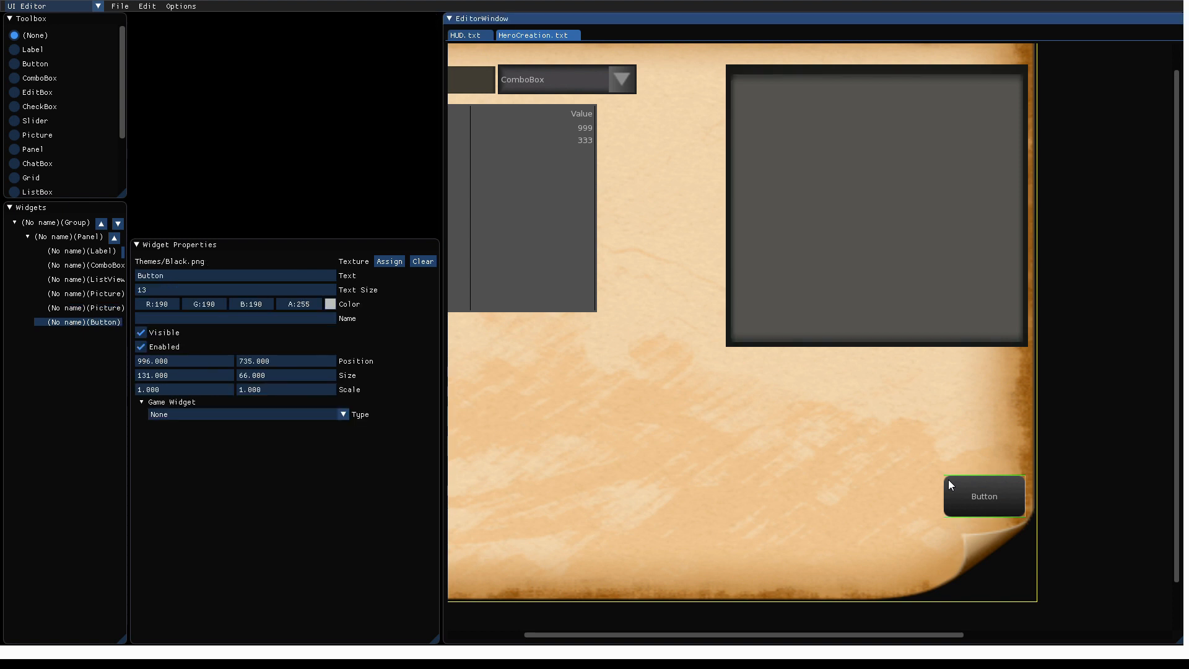
double_click(183, 277)
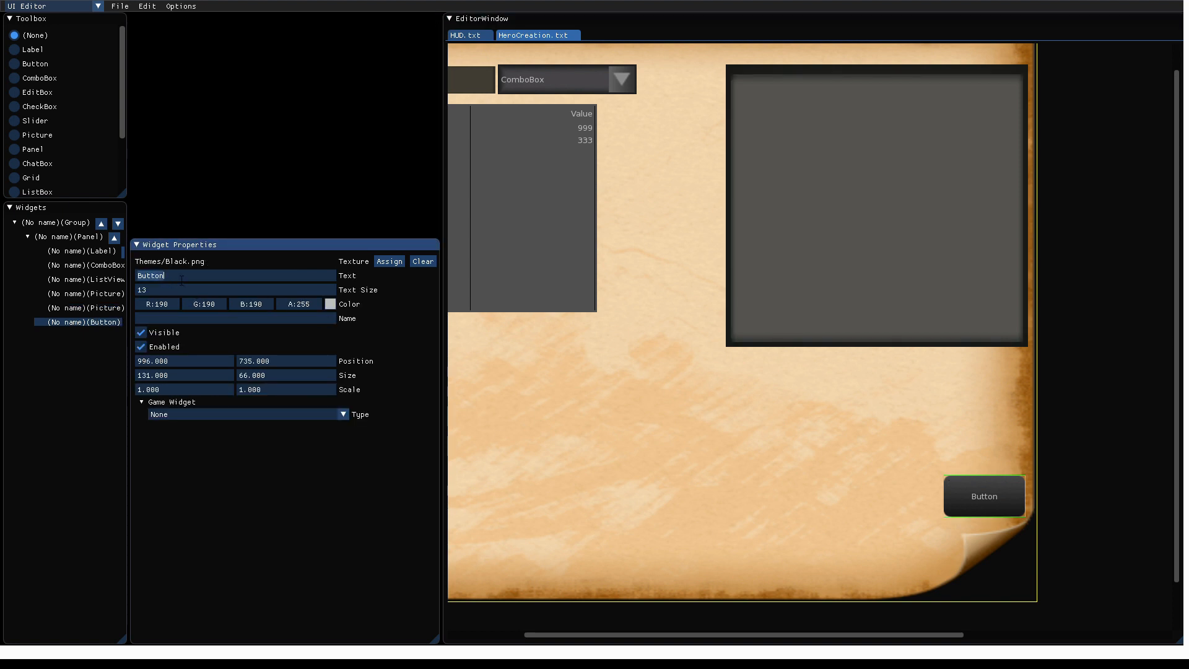
text(OK)
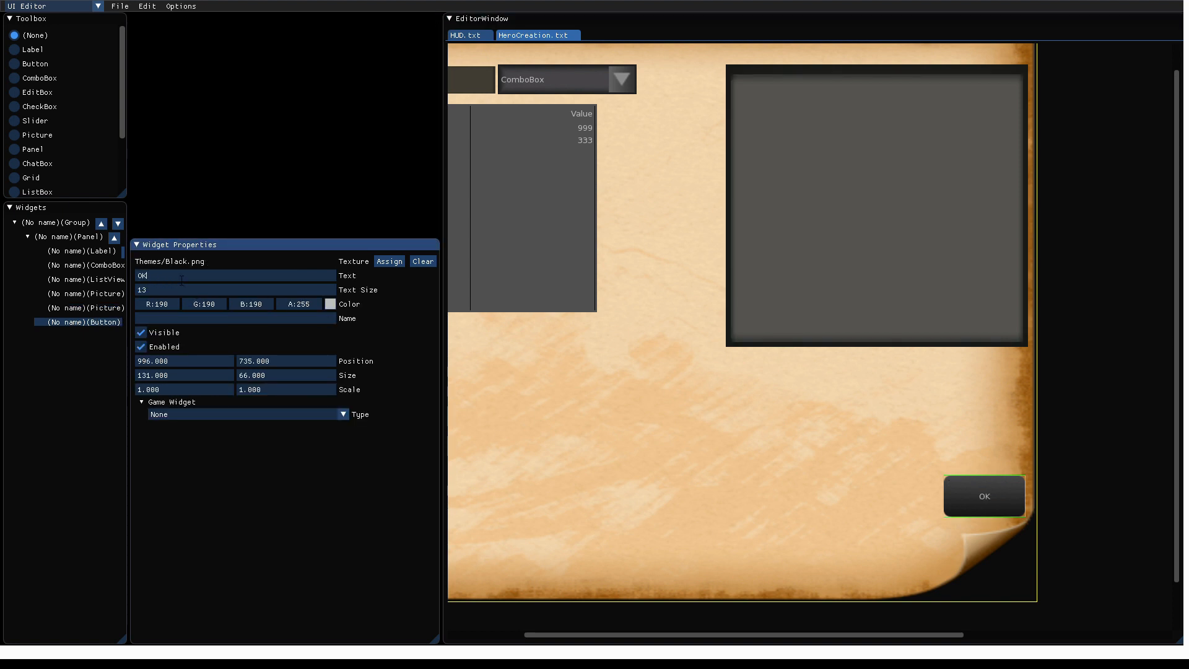
Set the OK button's game widget type to Button, with the action Set UserInterface State and the state Ingame.
click(210, 415)
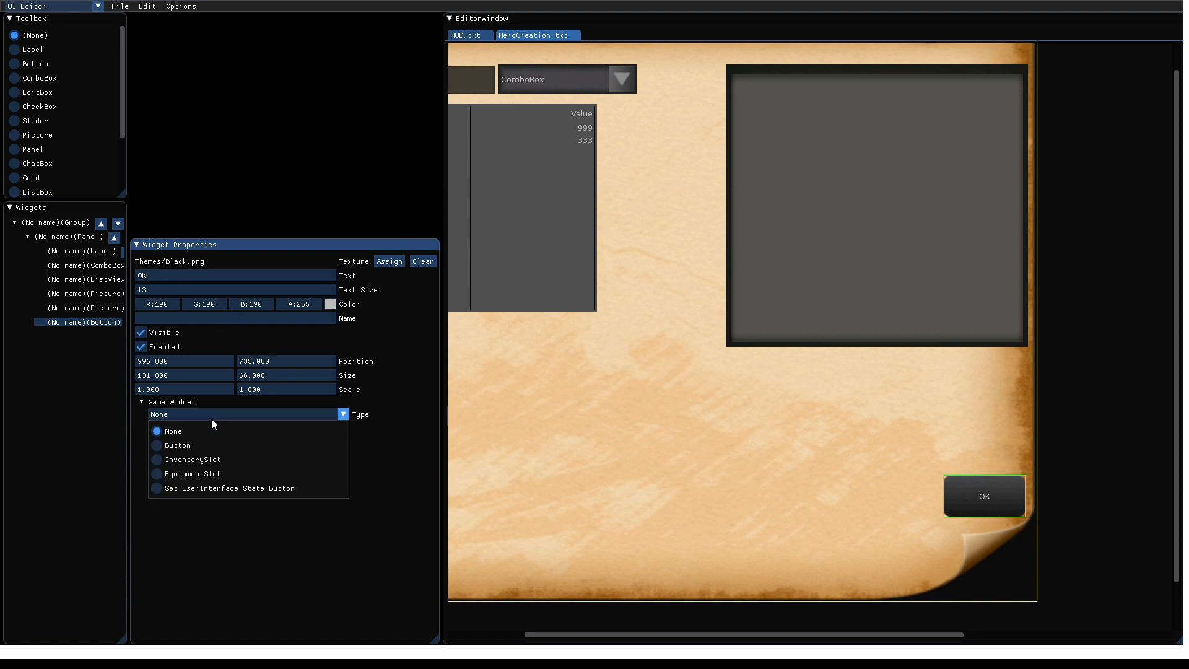
click(176, 446)
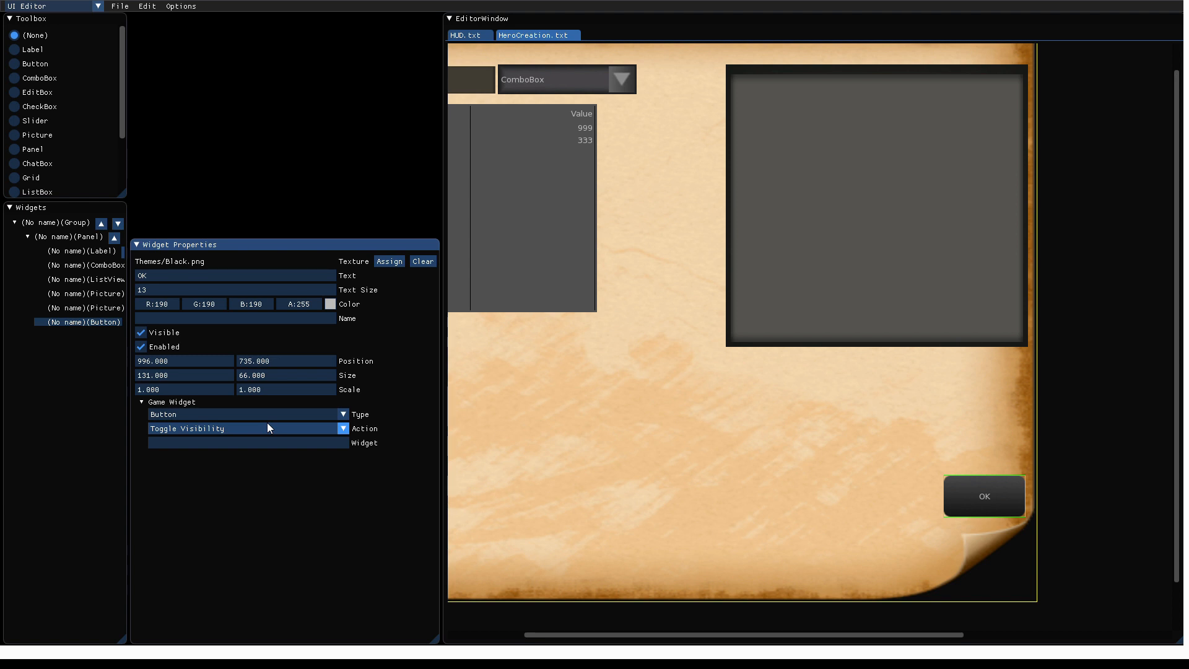
click(214, 429)
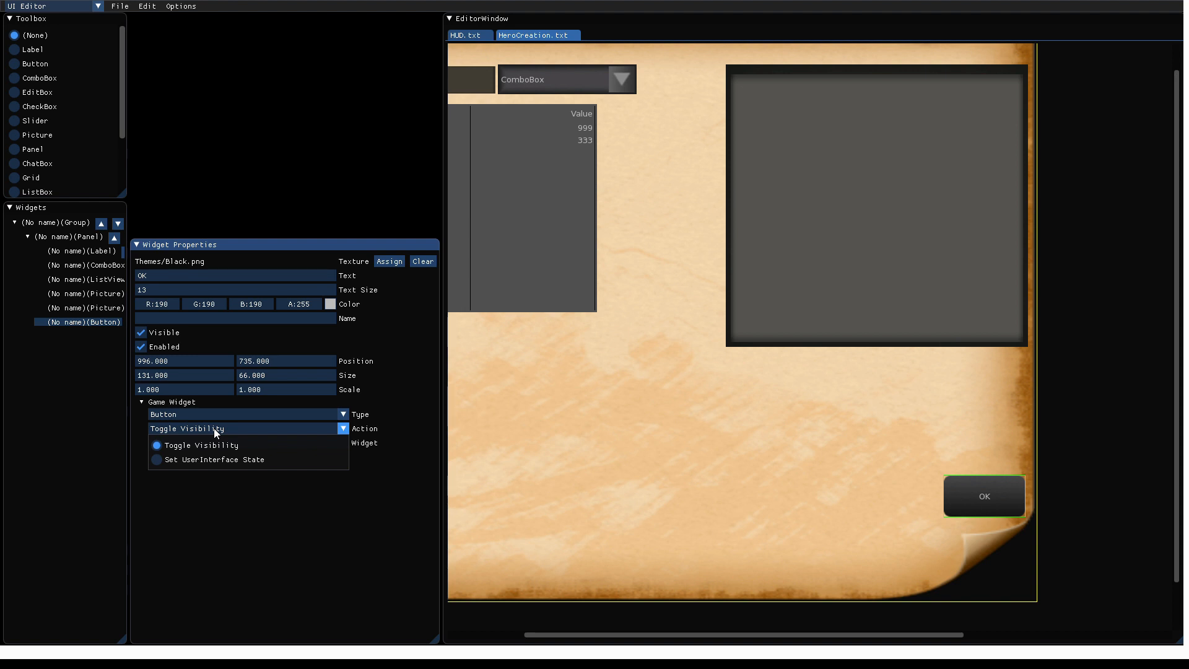
click(188, 460)
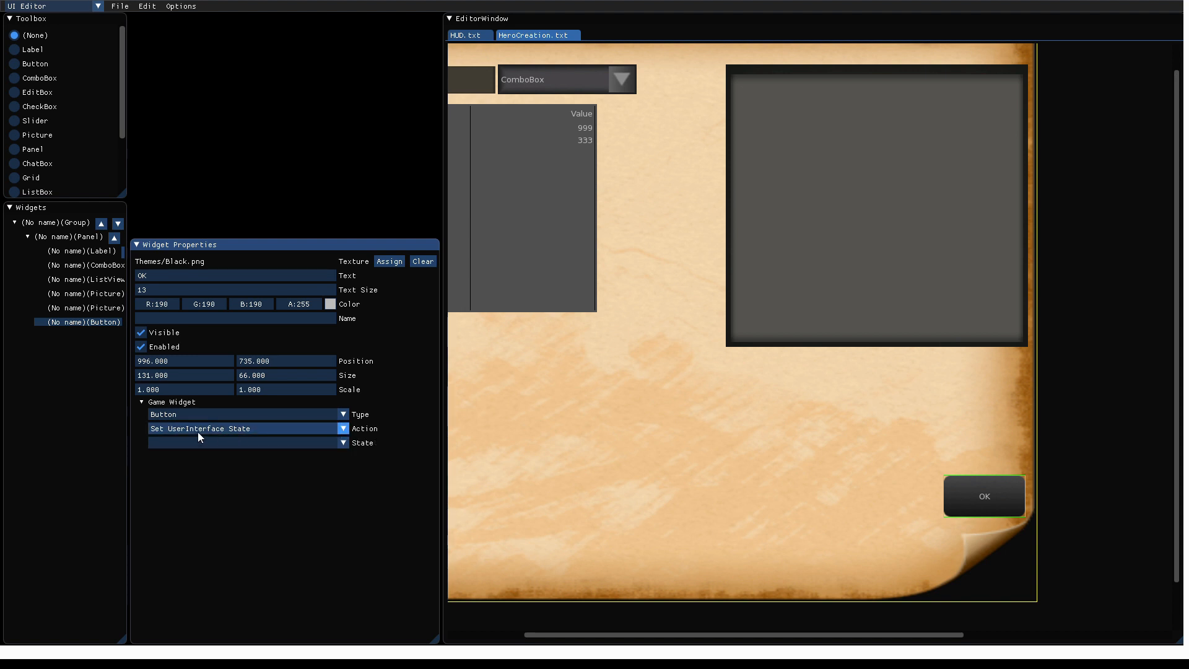
click(269, 441)
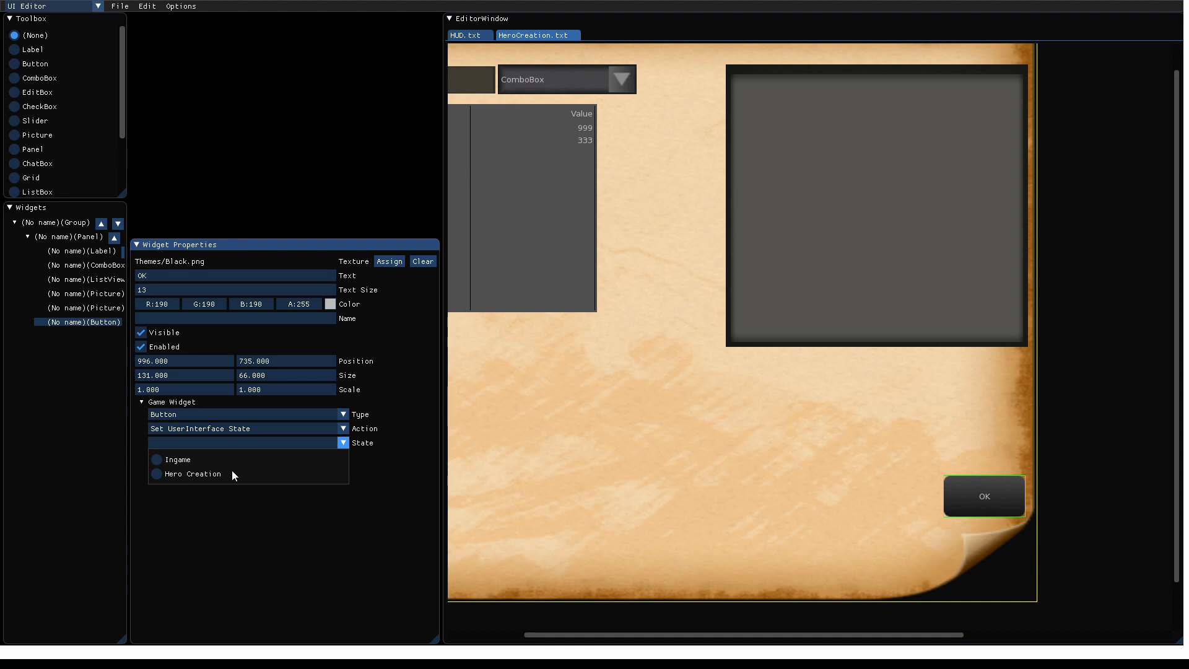
click(169, 460)
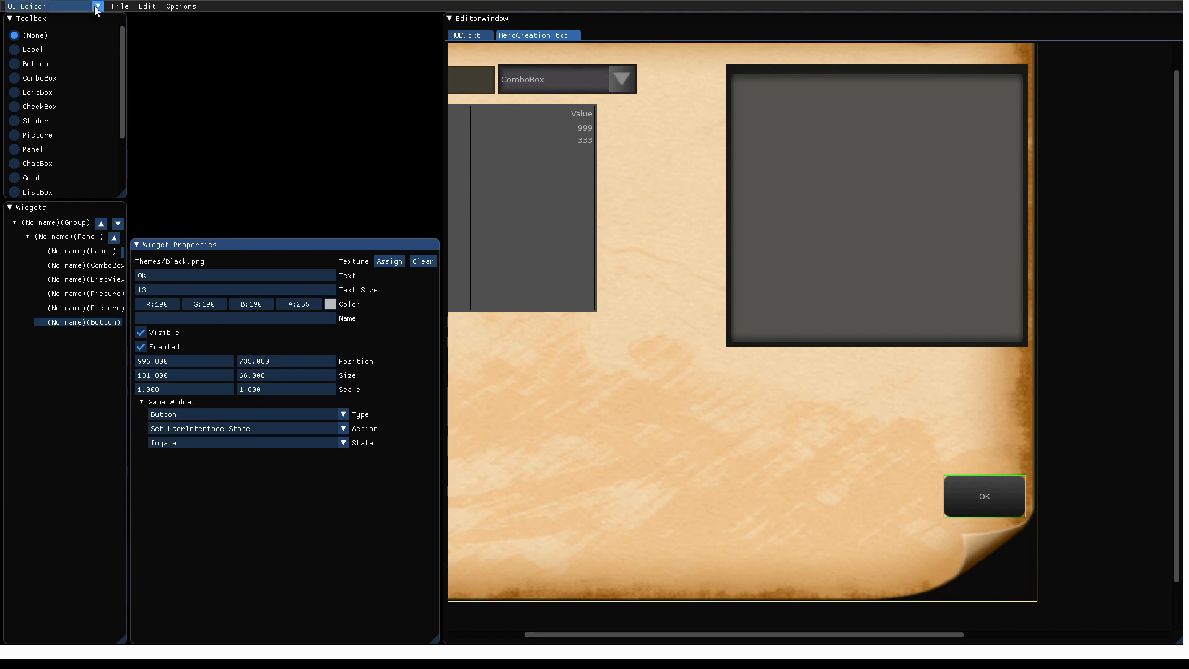
Save the hero creation layout and assign HeroCreation.txt as the interface file of the Hero Creation UI state in the Data Editor.
click(121, 7)
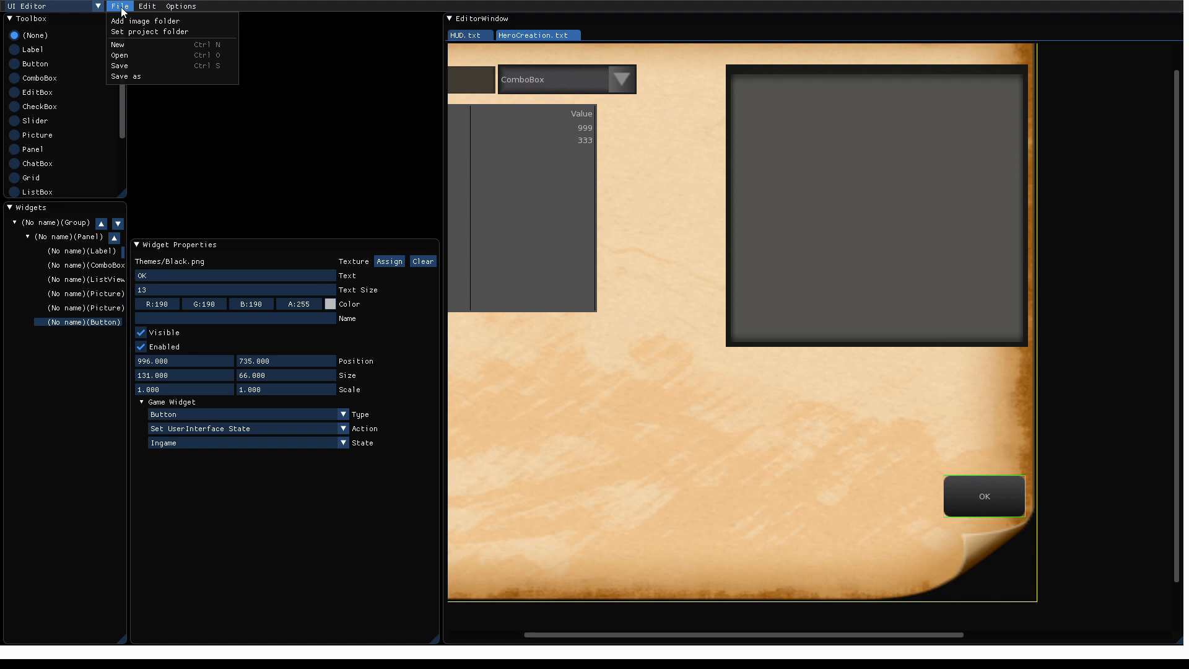
click(136, 66)
click(87, 6)
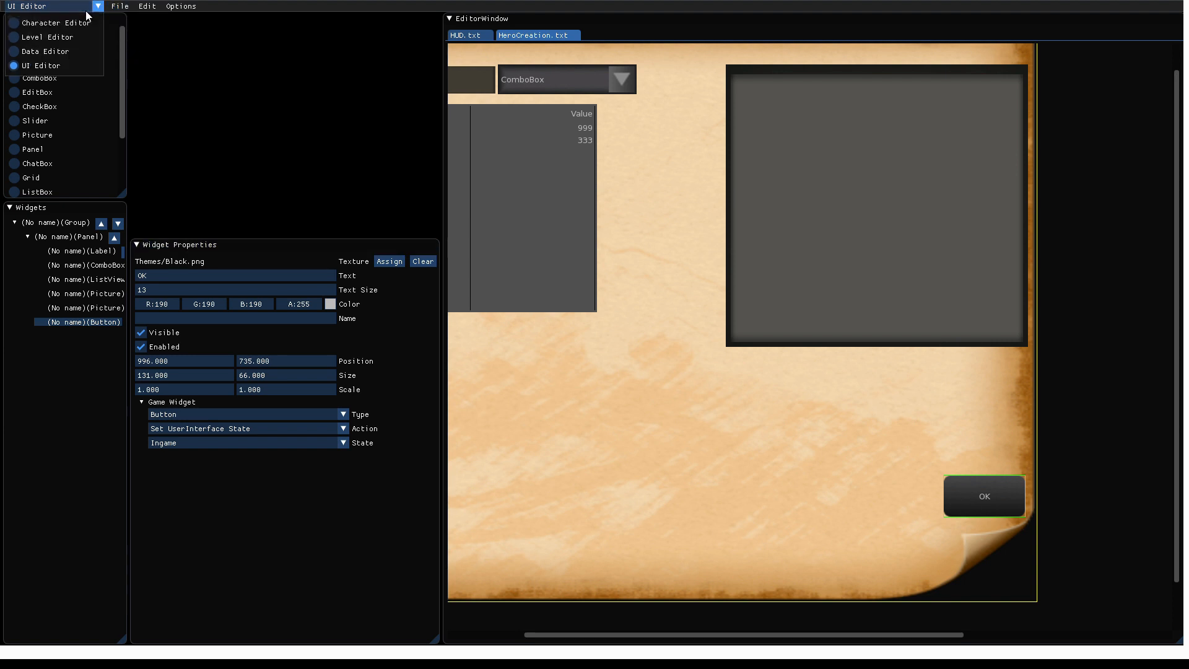
click(60, 51)
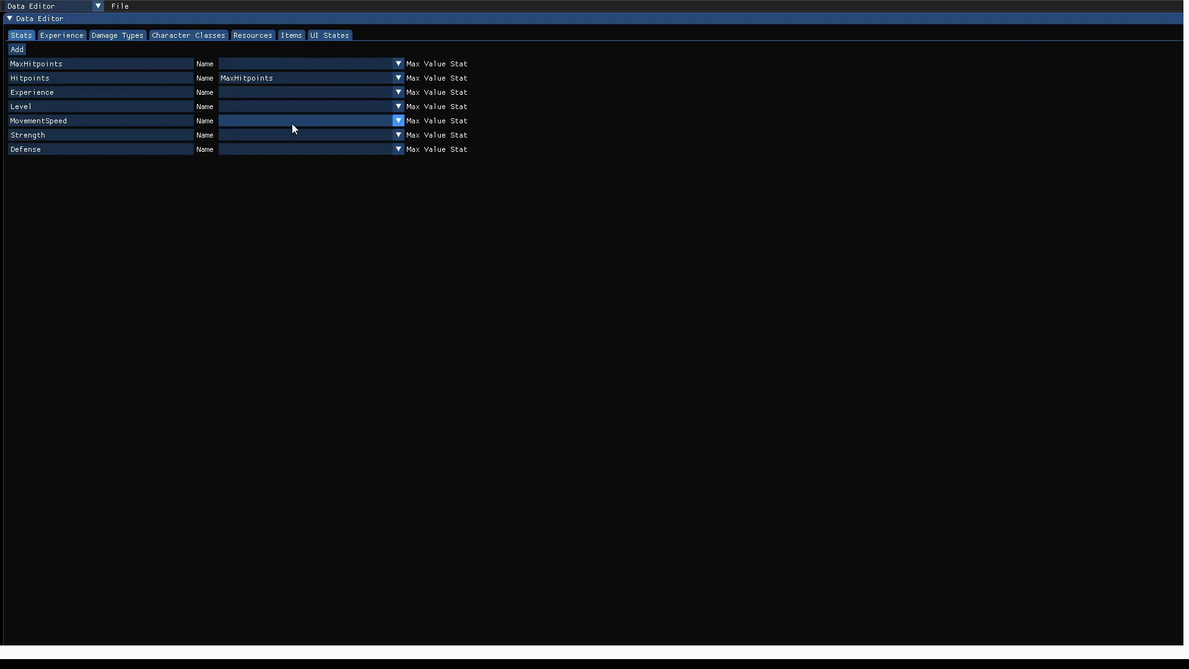
click(334, 38)
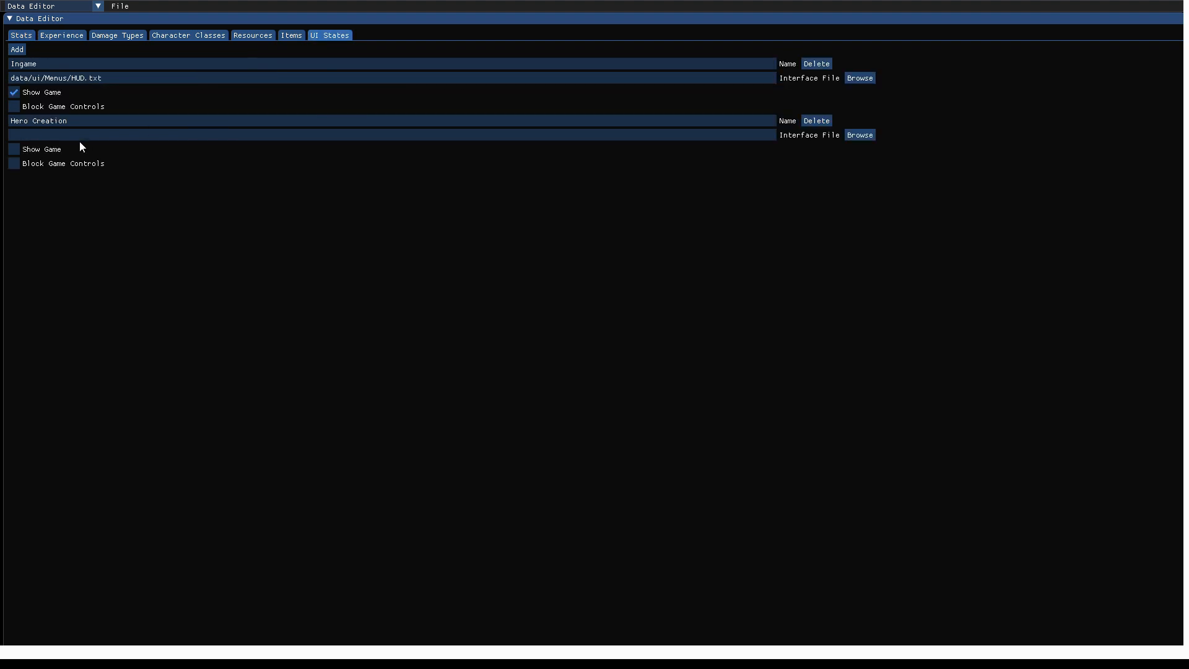
click(860, 136)
double_click(198, 88)
Play the Forest_01.json level from the Level Editor with the interface state set to Hero Creation.
click(80, 7)
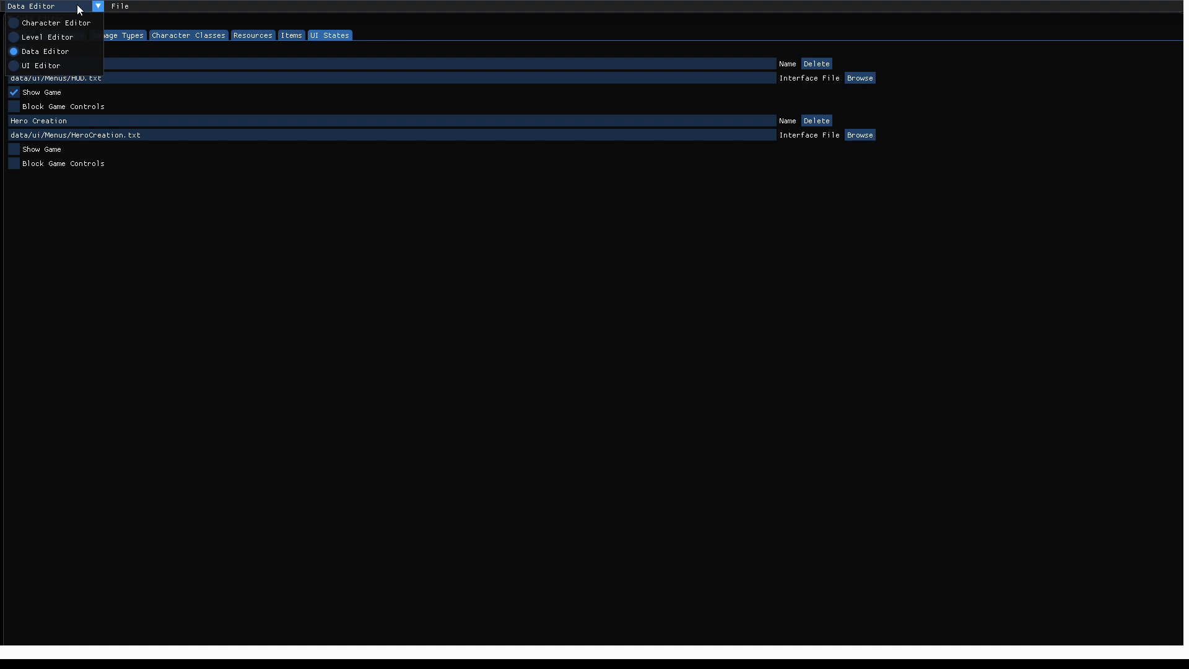
click(67, 35)
click(120, 6)
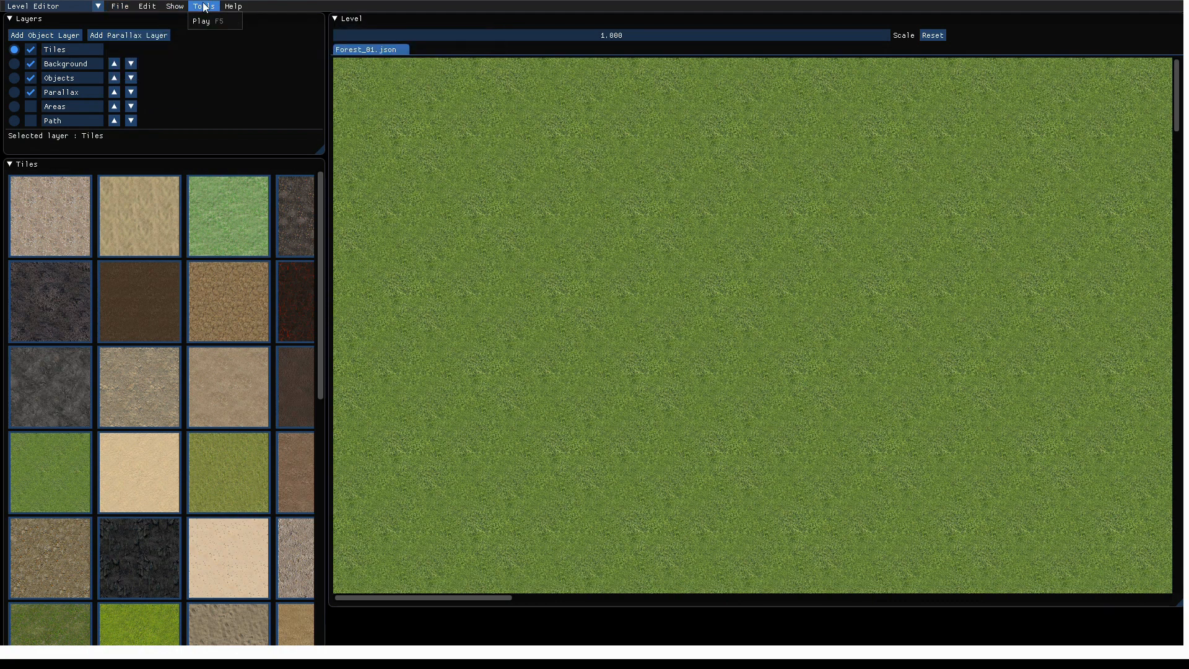
click(203, 21)
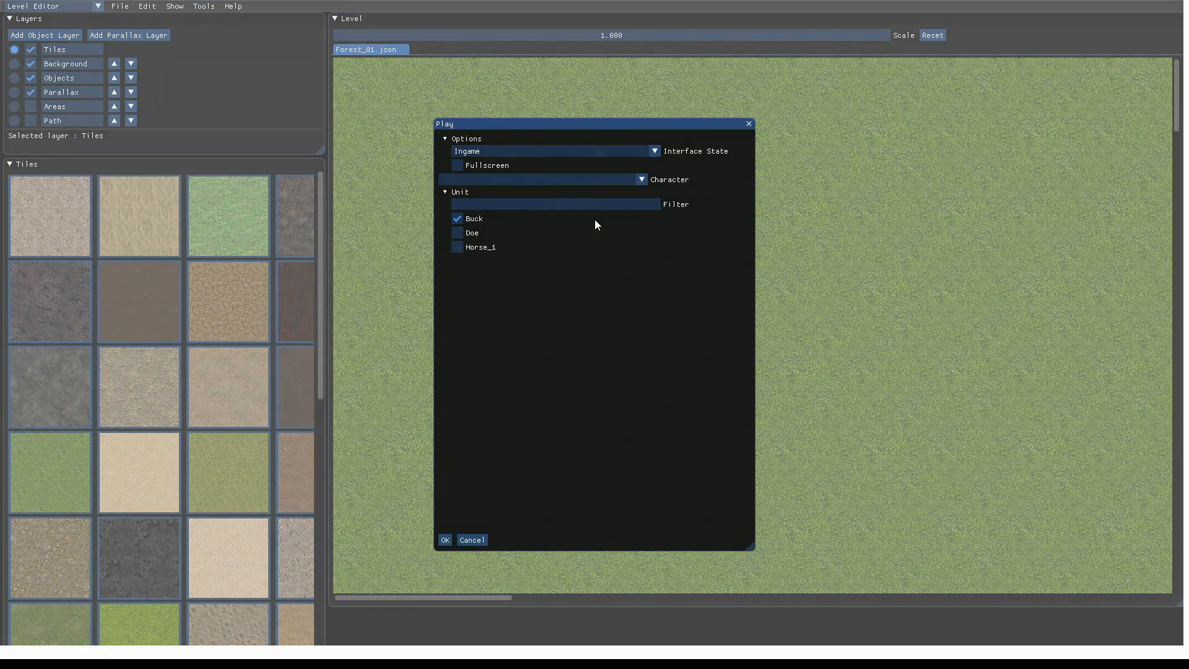
click(538, 150)
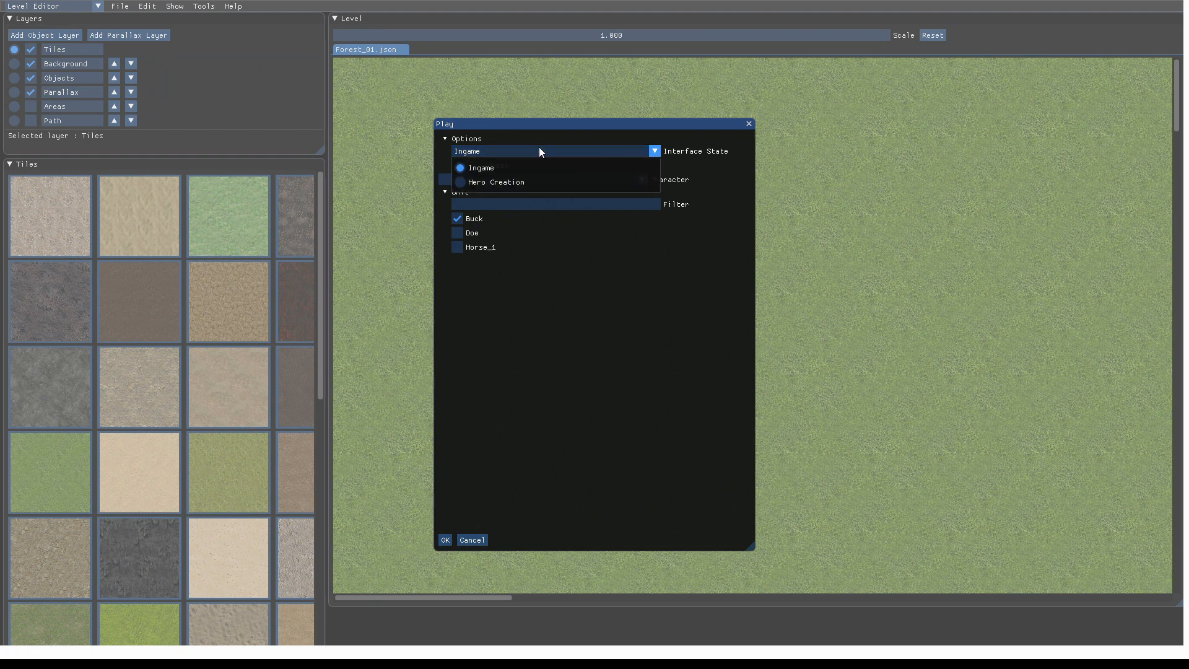
click(500, 182)
click(445, 540)
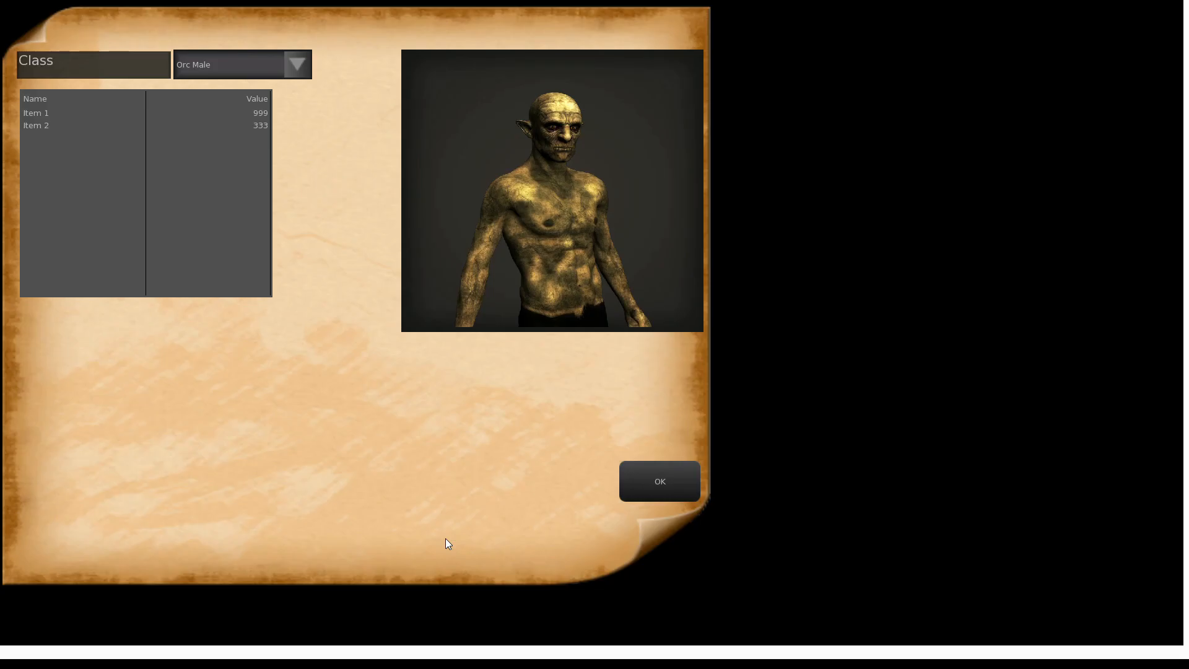
Test the class selector by switching between Orc Female and Orc Male, confirm the hero as Orc Female, and exit the game.
click(221, 64)
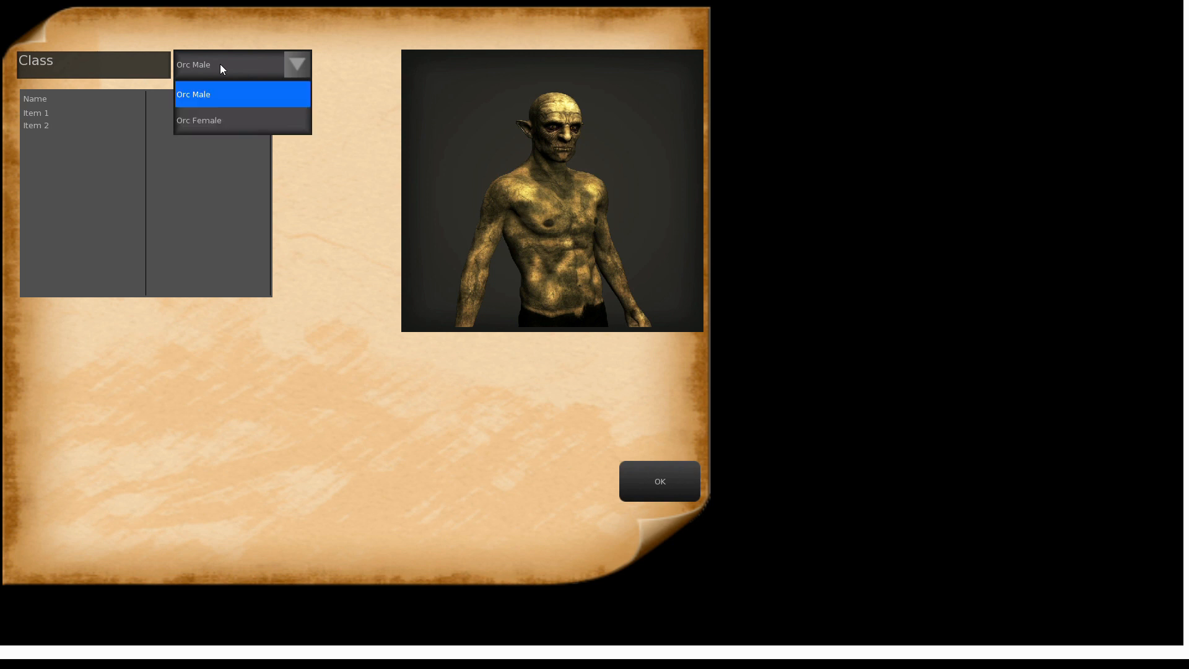
click(209, 123)
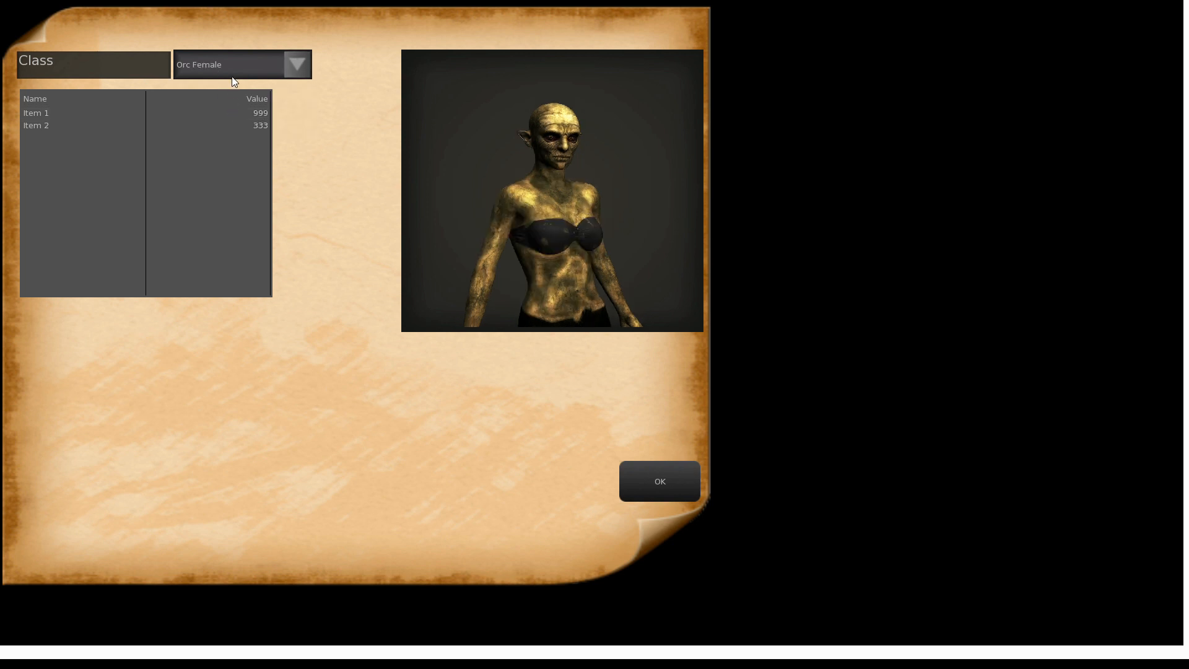
click(230, 75)
click(220, 90)
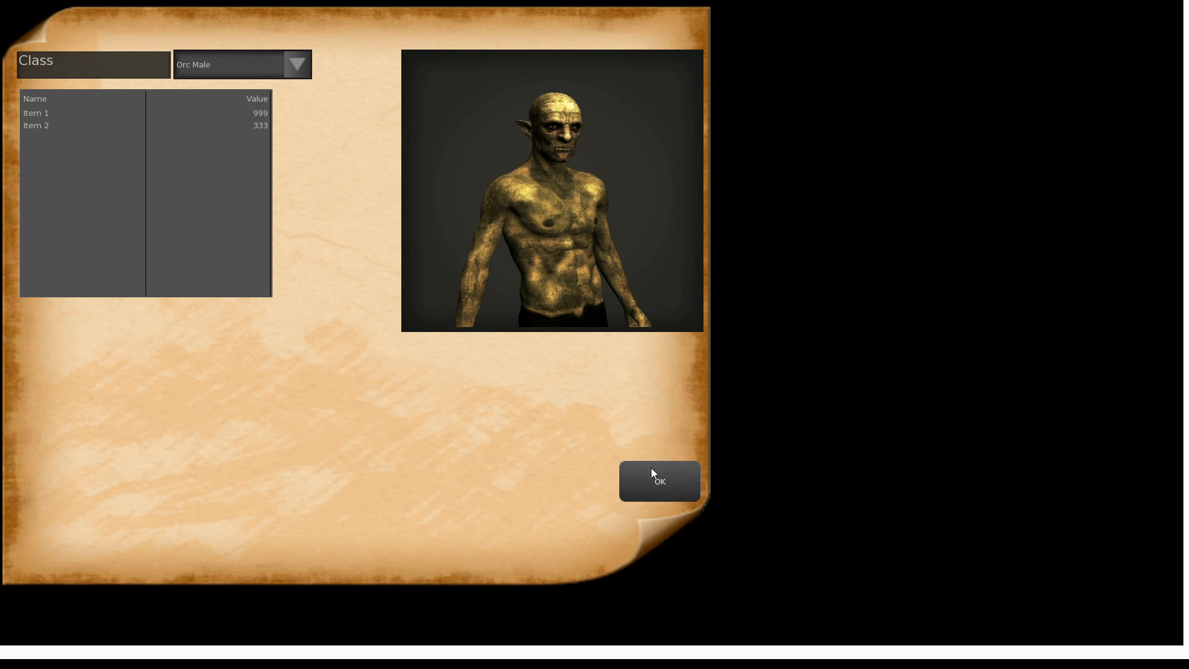
click(277, 67)
click(242, 120)
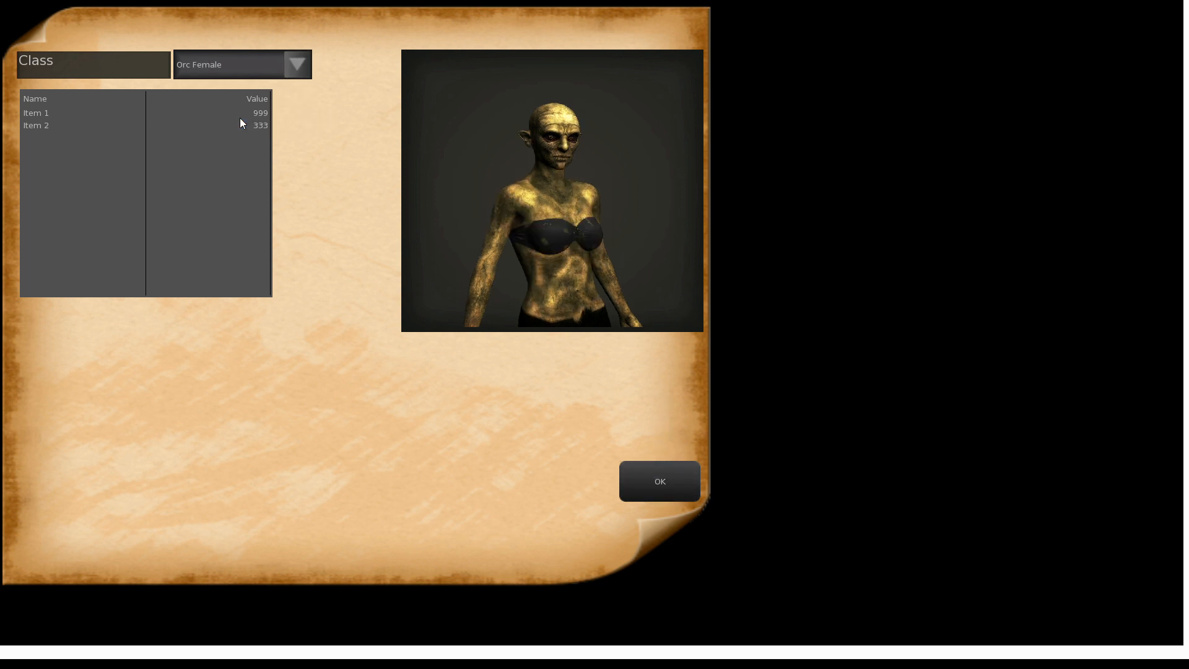
click(672, 478)
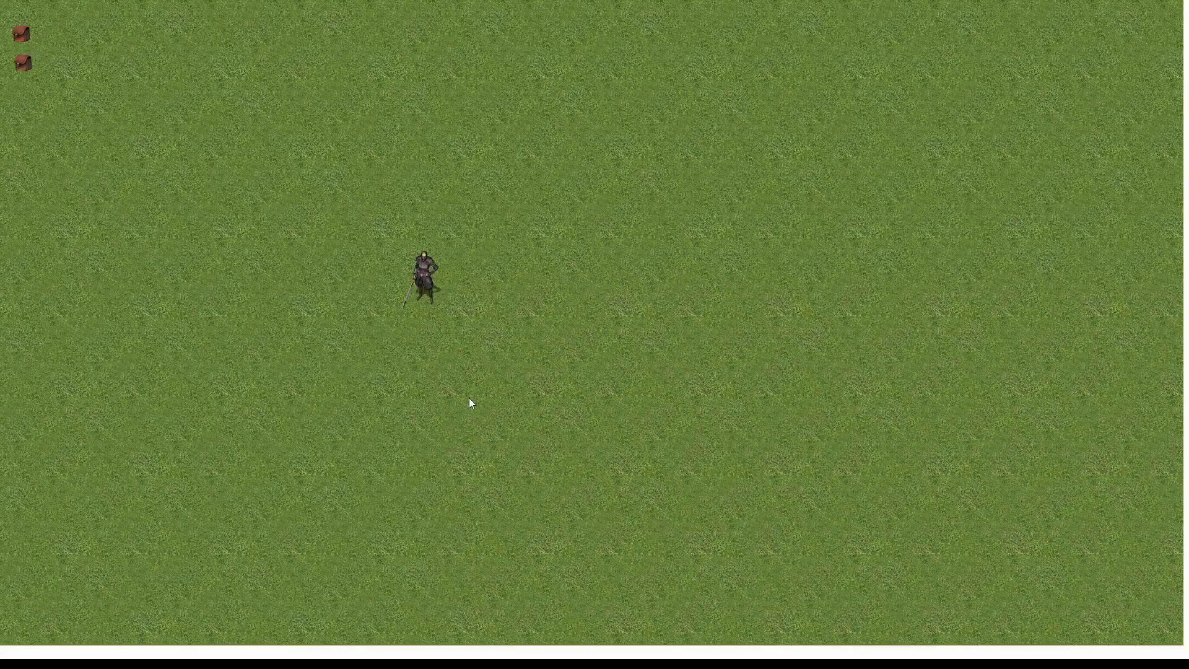
key(Escape)
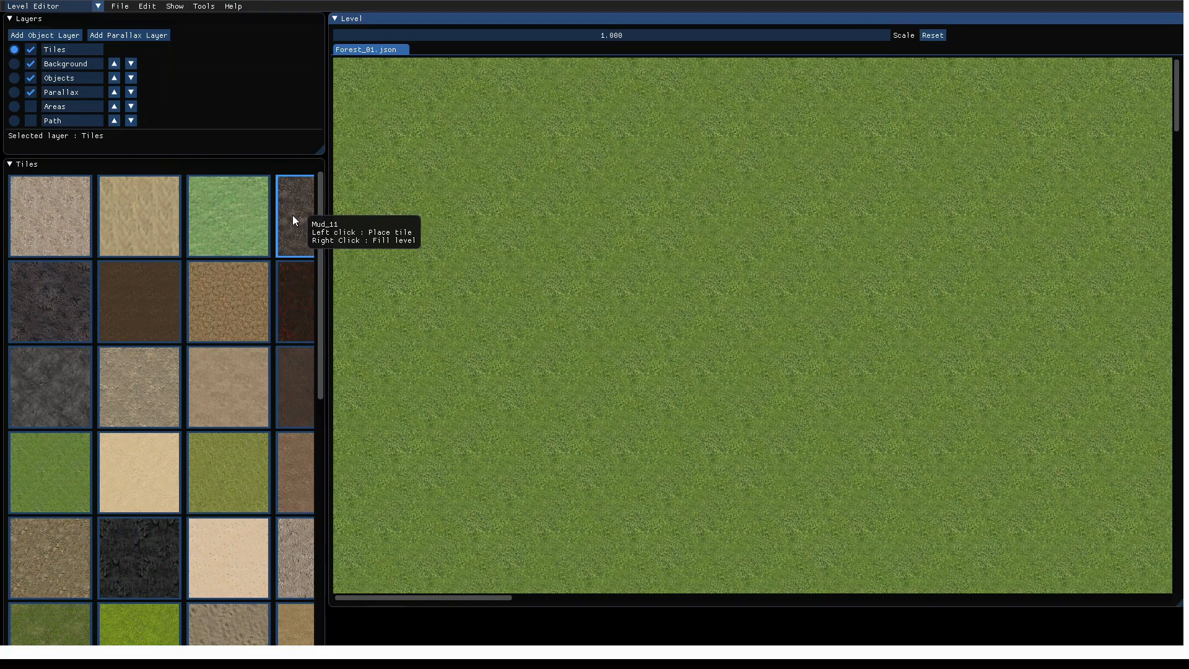
Set the game widget type of the hero creation screen's list view to Stat View in the UI Editor and save the layout.
click(81, 8)
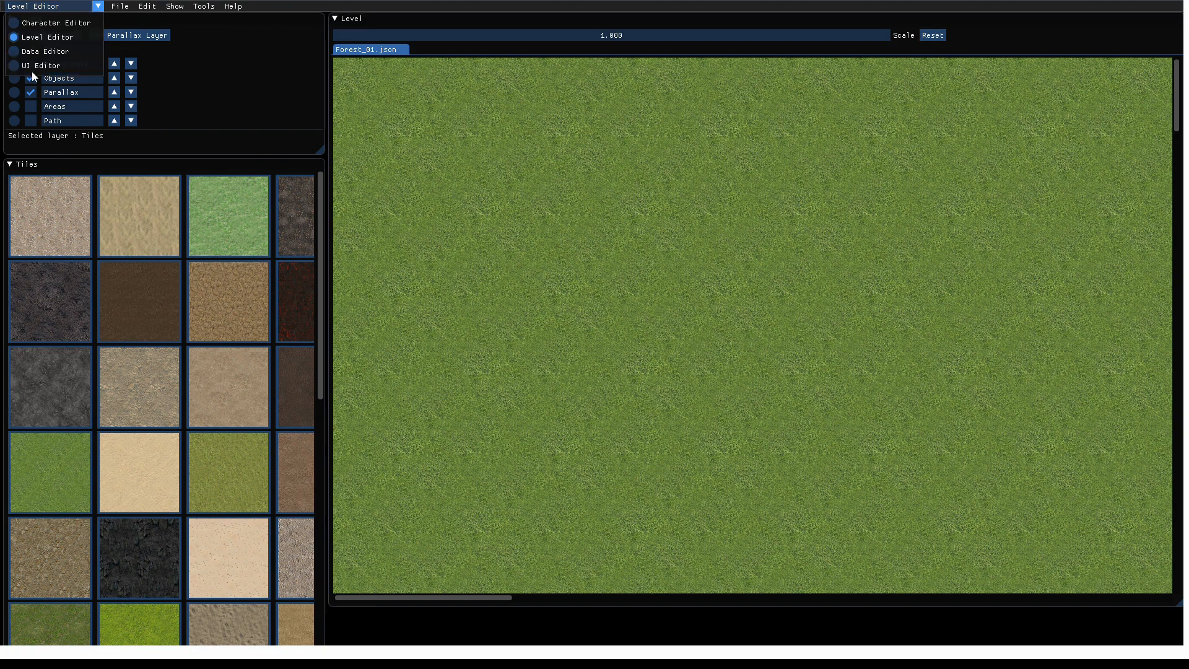
click(37, 66)
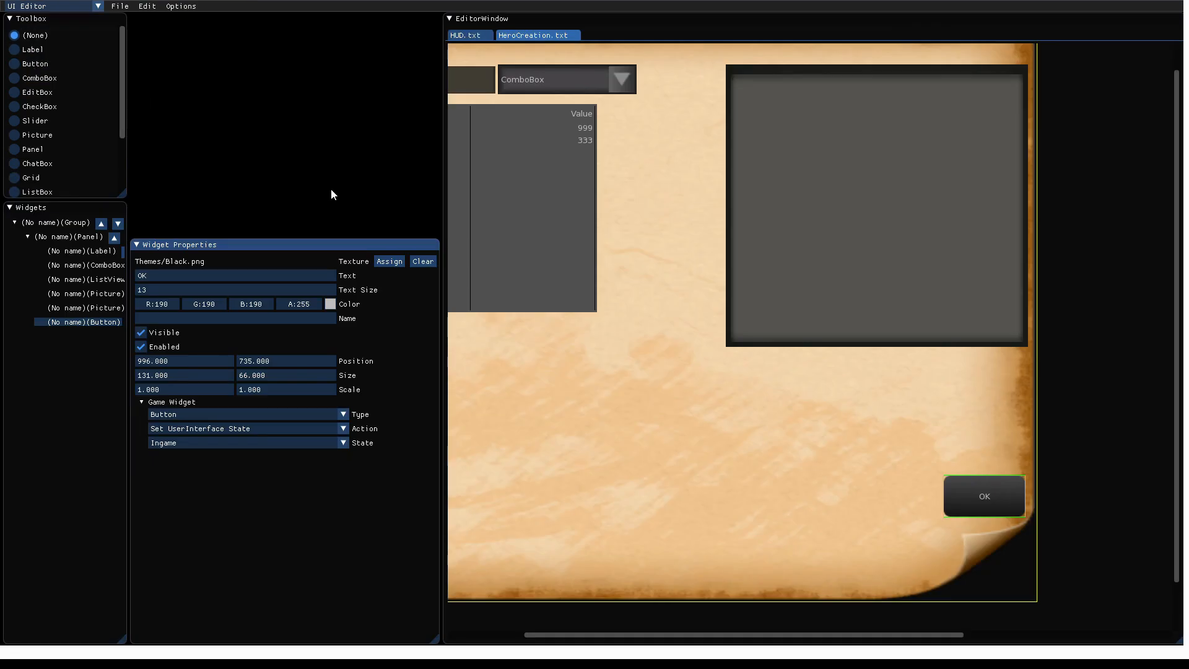
click(85, 279)
click(261, 357)
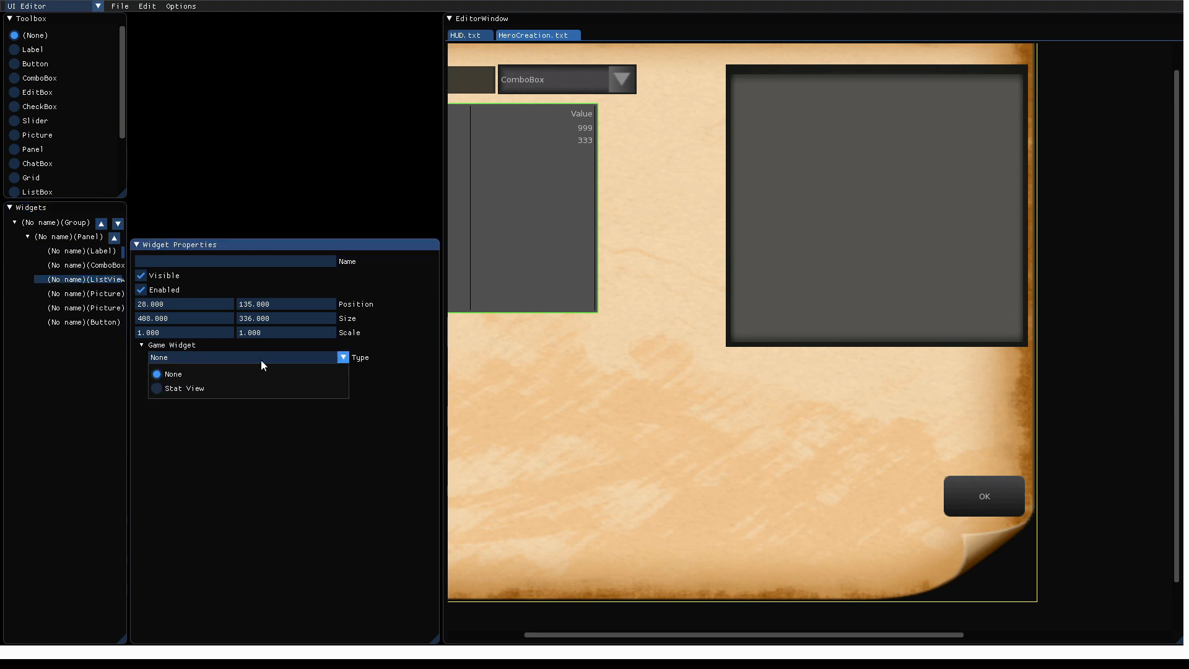
click(181, 388)
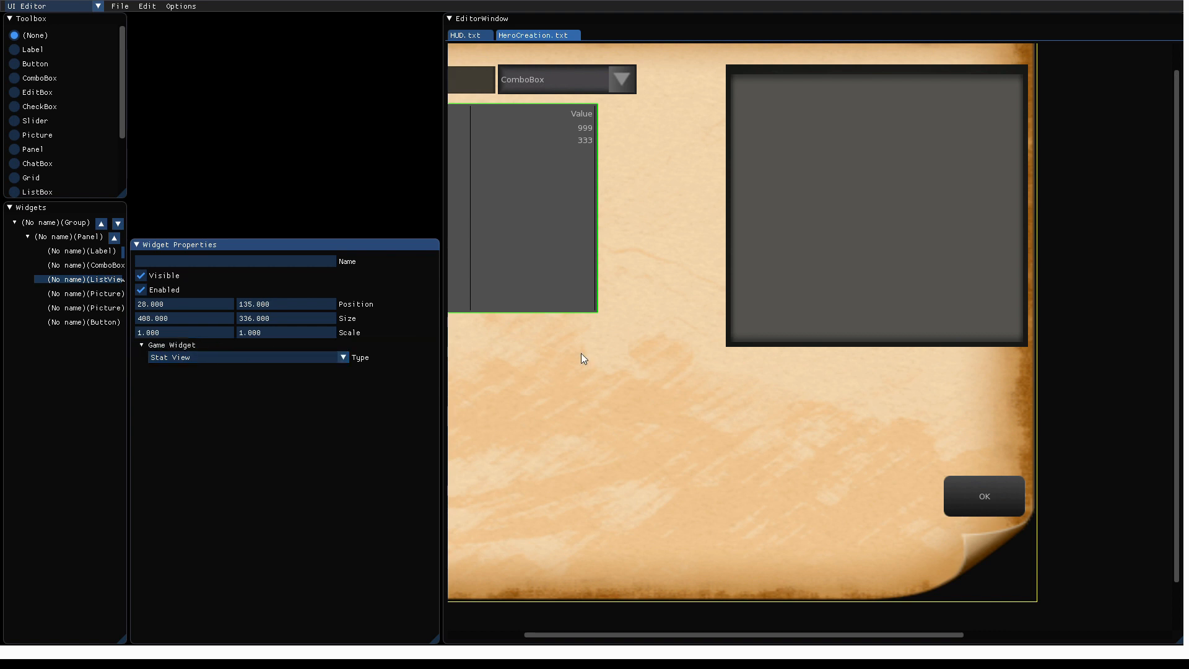
scroll(581, 353, left, 3)
scroll(581, 353, up, 1)
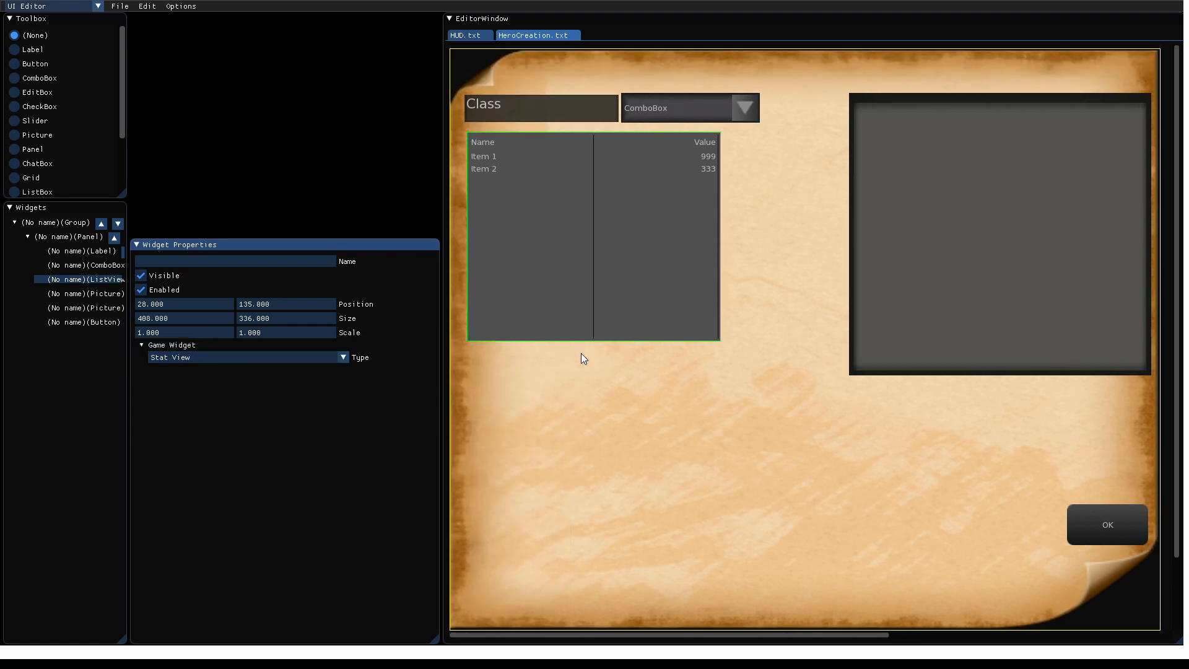
click(118, 6)
click(124, 66)
Play the level again from the Level Editor in the Hero Creation interface state to check the stat list.
click(80, 6)
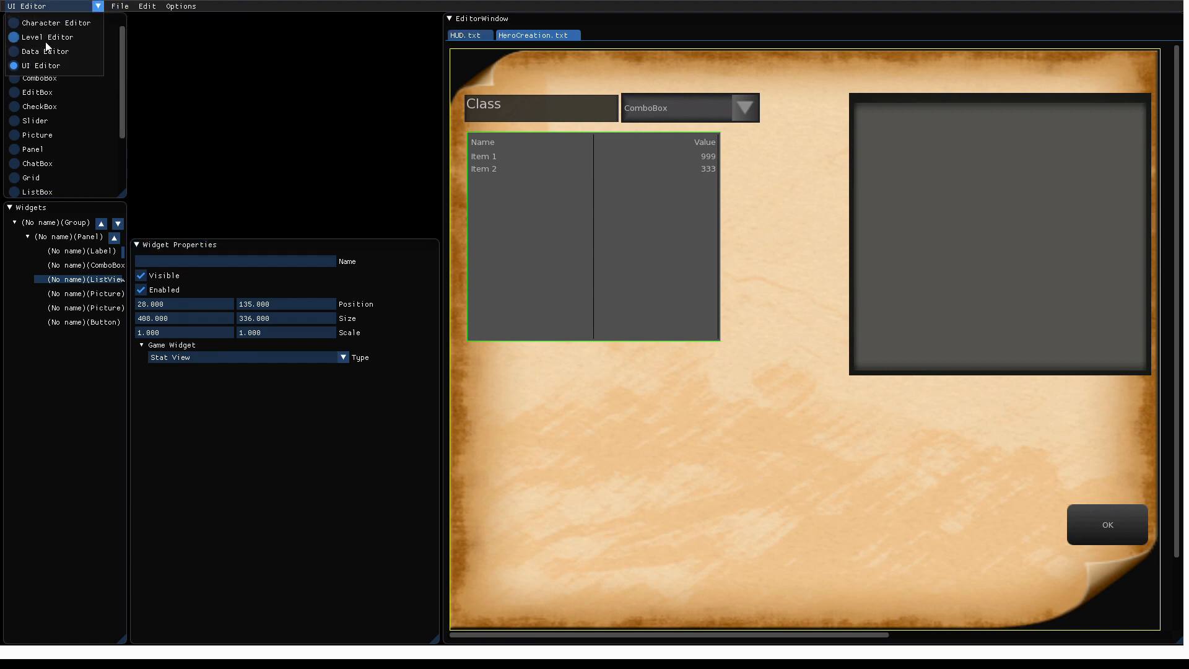
click(47, 37)
click(210, 8)
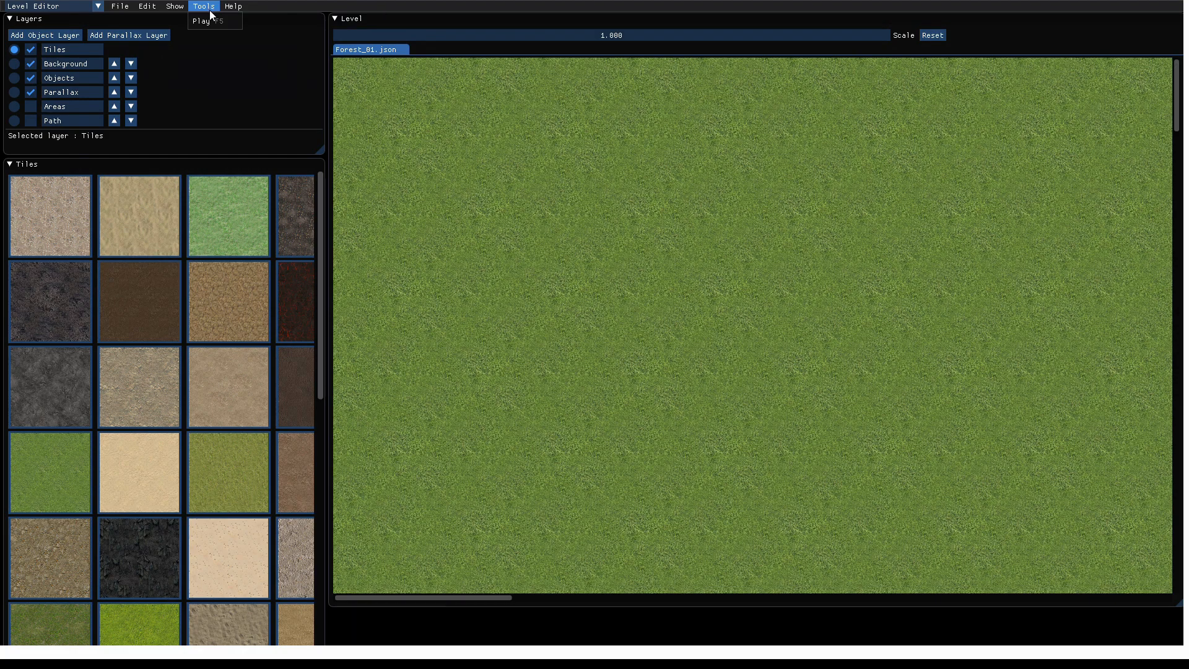
click(209, 20)
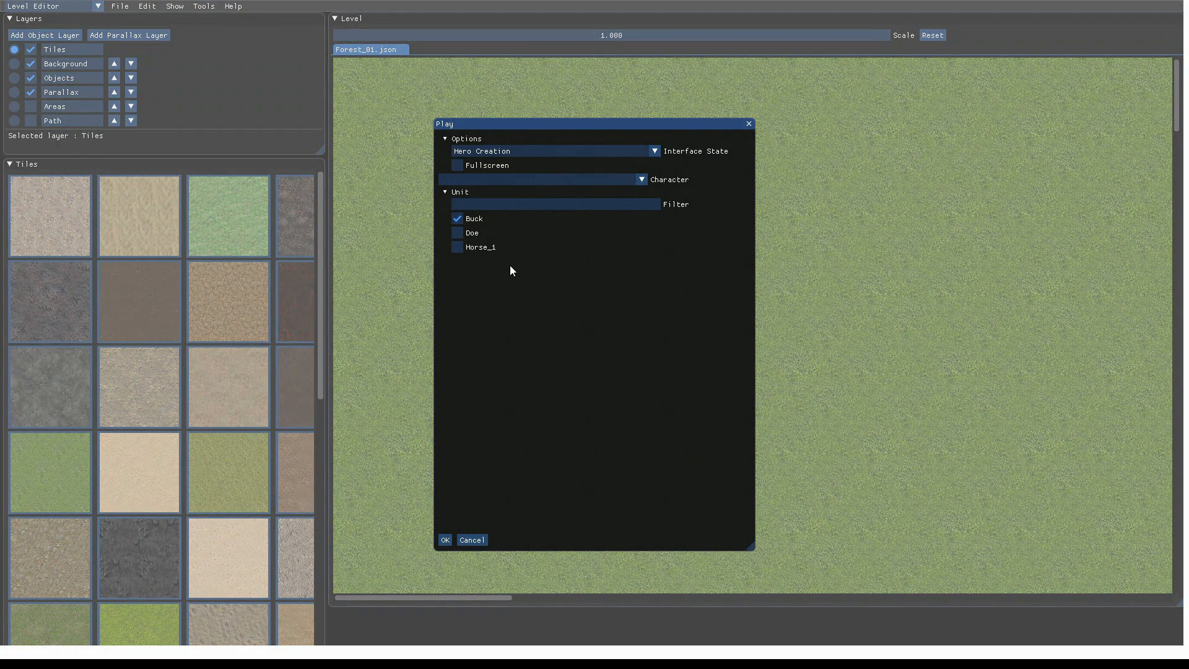
click(445, 540)
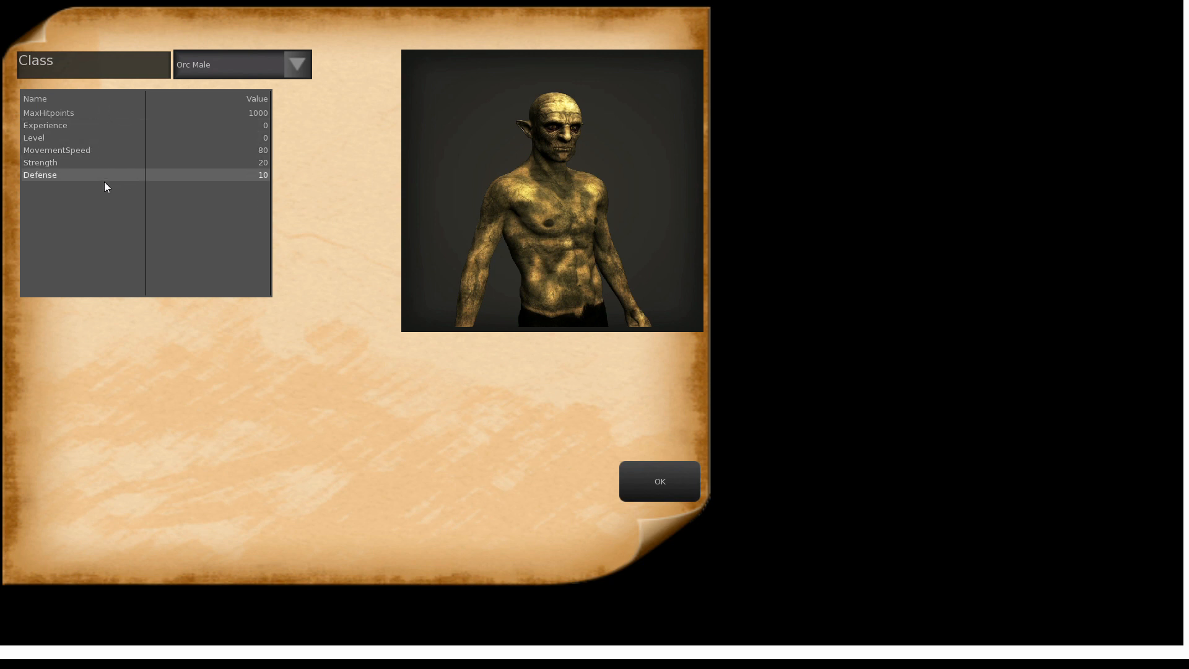
Switch the hero class to Orc Female and back to Orc Male to compare their stats and portraits.
click(228, 62)
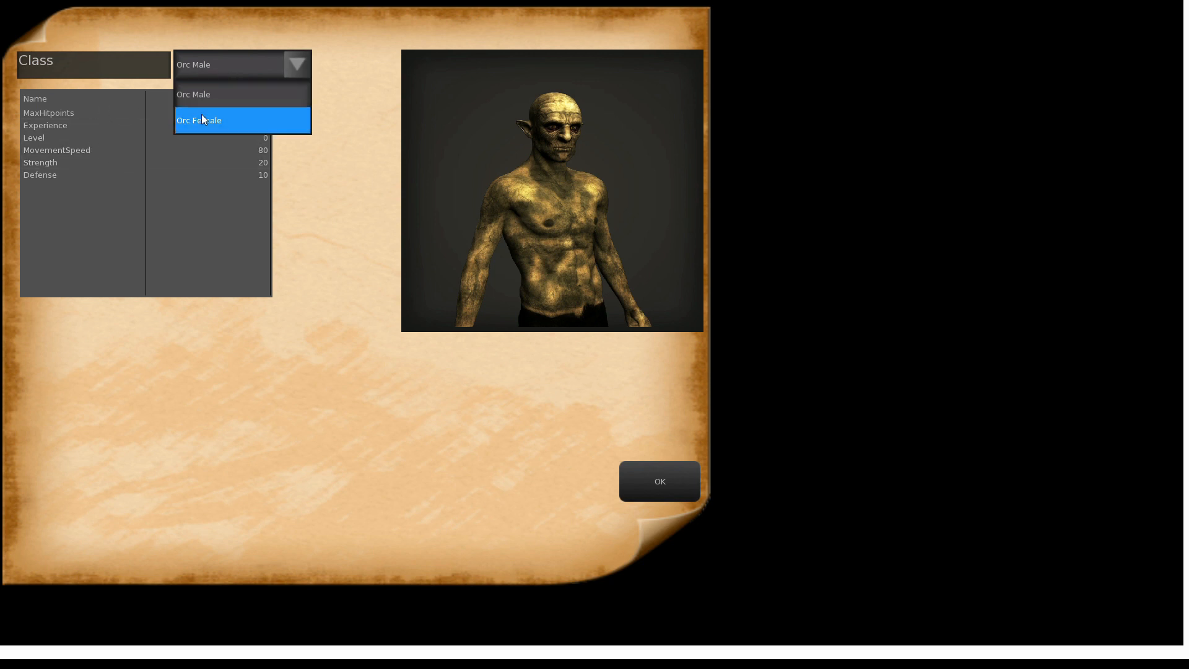
click(202, 117)
click(226, 66)
click(213, 93)
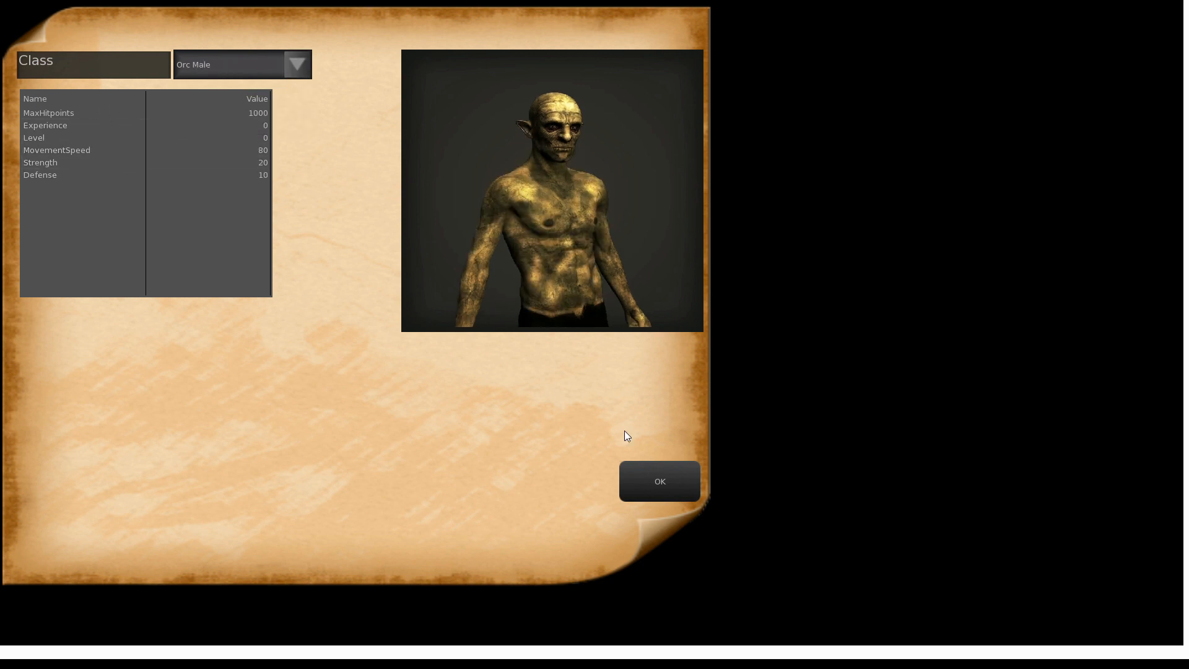
click(261, 55)
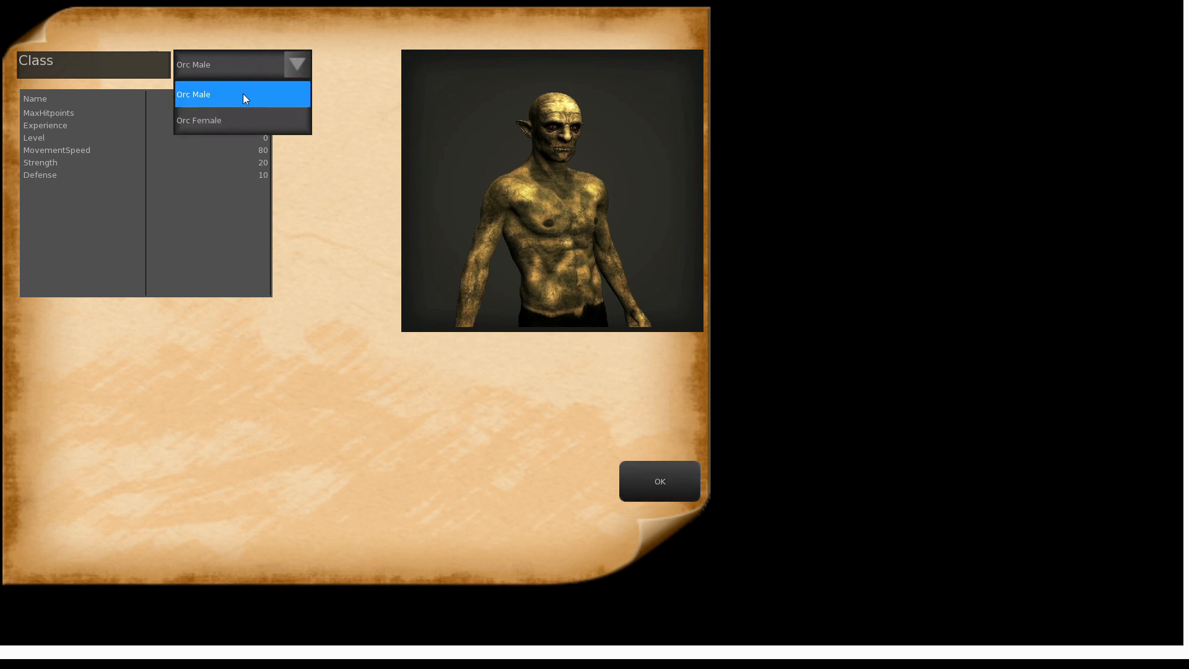